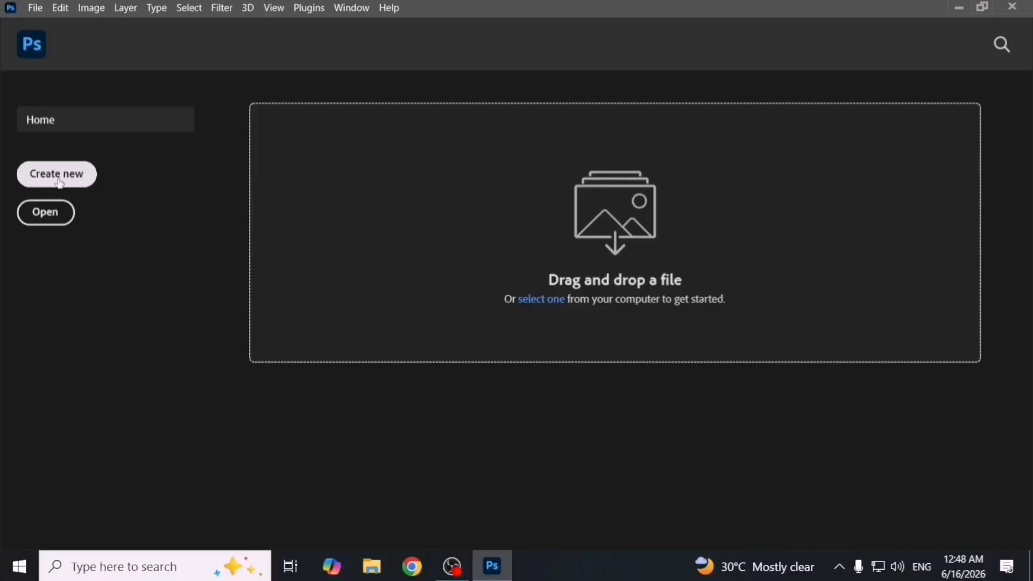
# Start a new document and set its size units to Pixels.
pyautogui.click(42, 12)
pyautogui.click(60, 24)
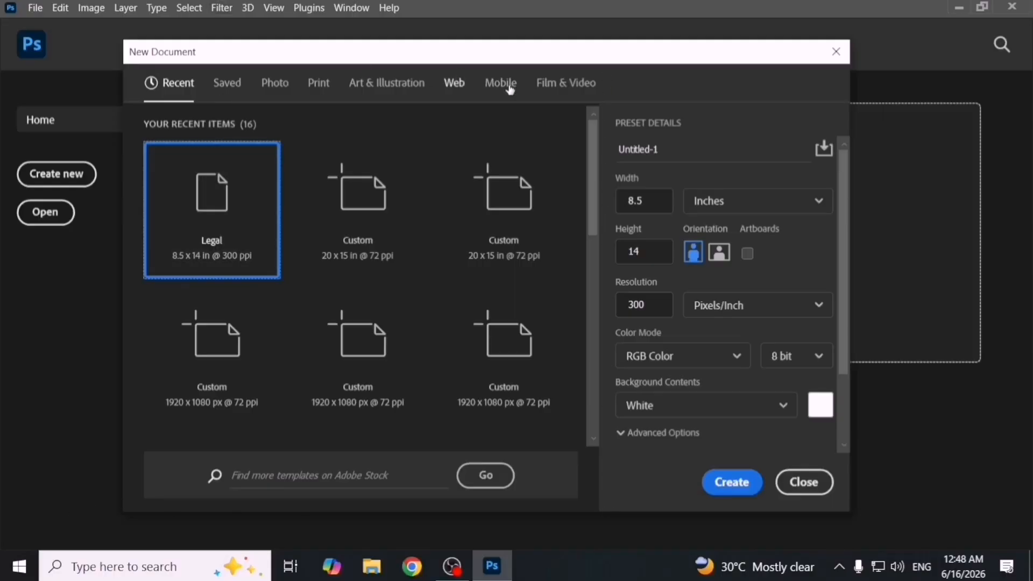
pyautogui.moveTo(683, 64); pyautogui.dragTo(588, 62)
pyautogui.click(619, 199)
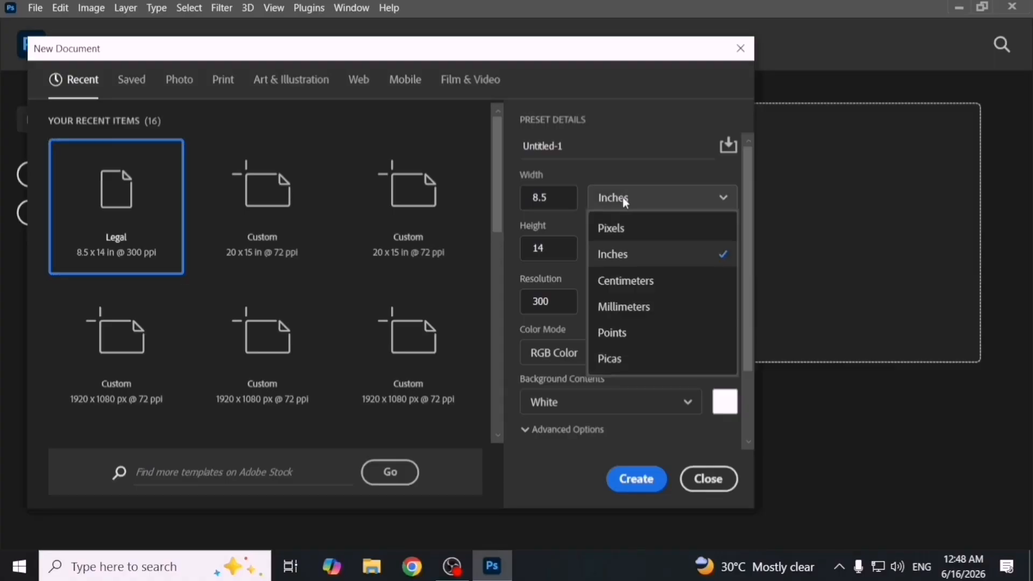
pyautogui.click(634, 228)
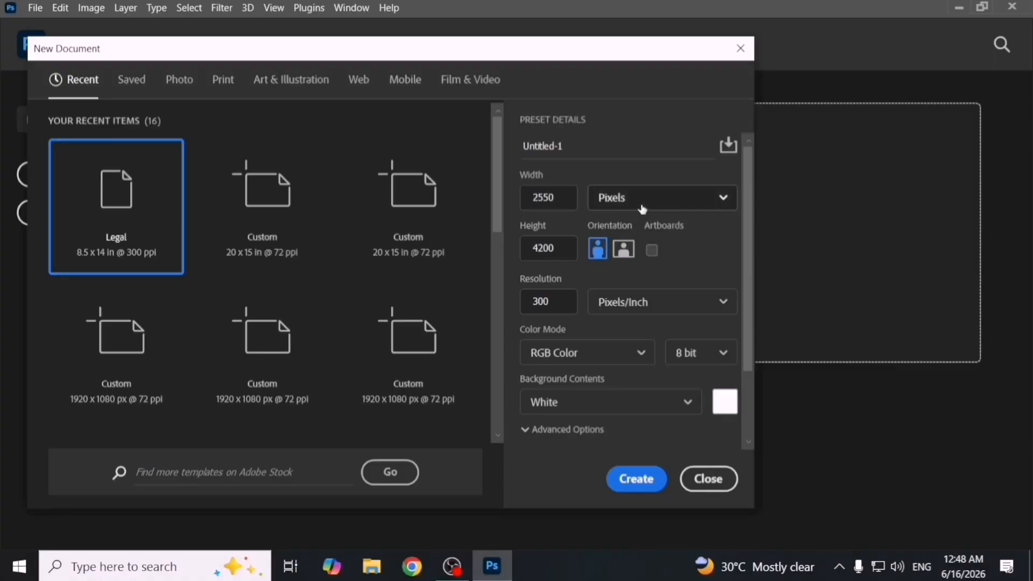
# Try Inches as the new document's size unit and return it to Pixels.
pyautogui.click(643, 209)
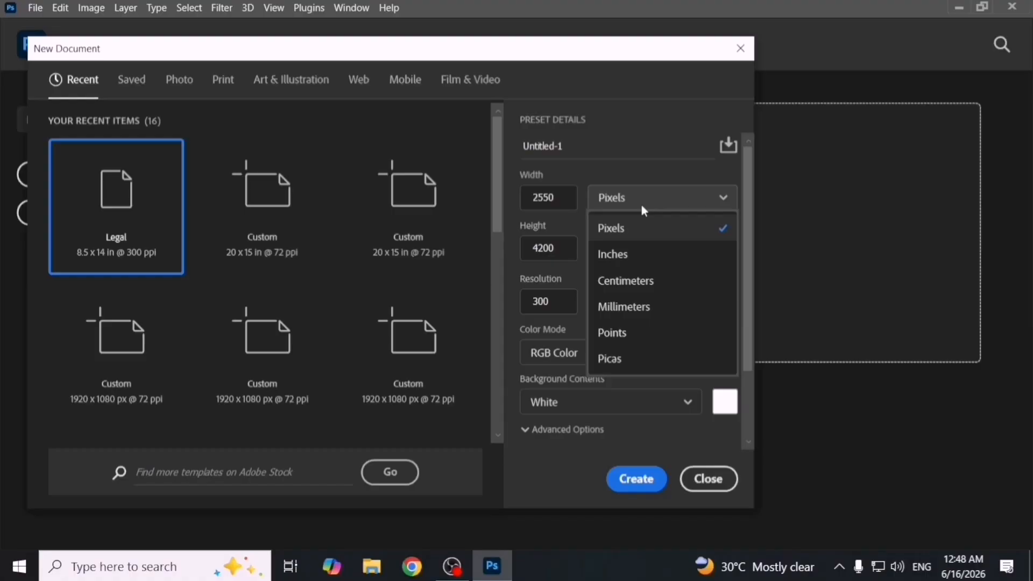
pyautogui.click(676, 264)
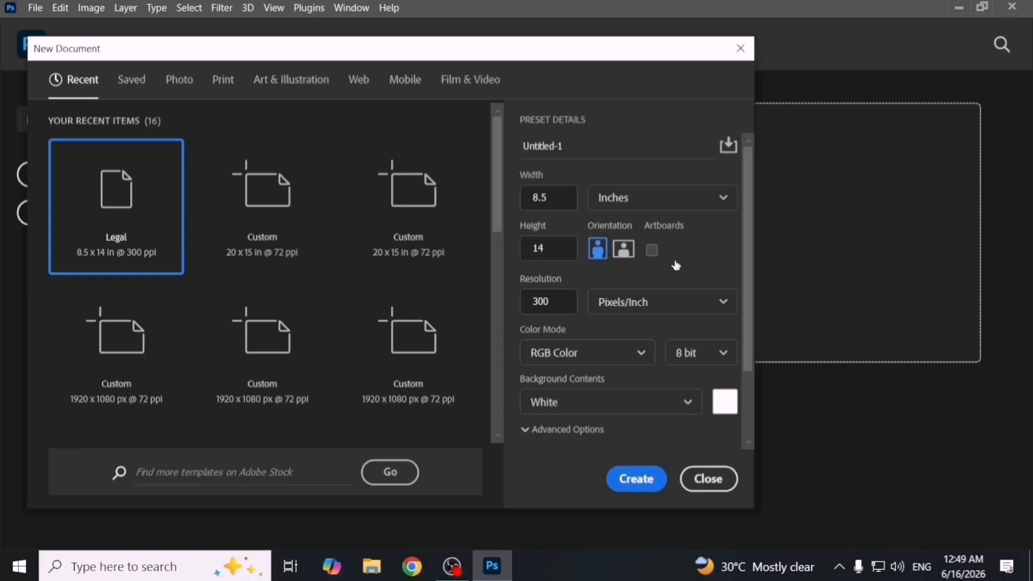
pyautogui.moveTo(595, 50); pyautogui.dragTo(721, 43)
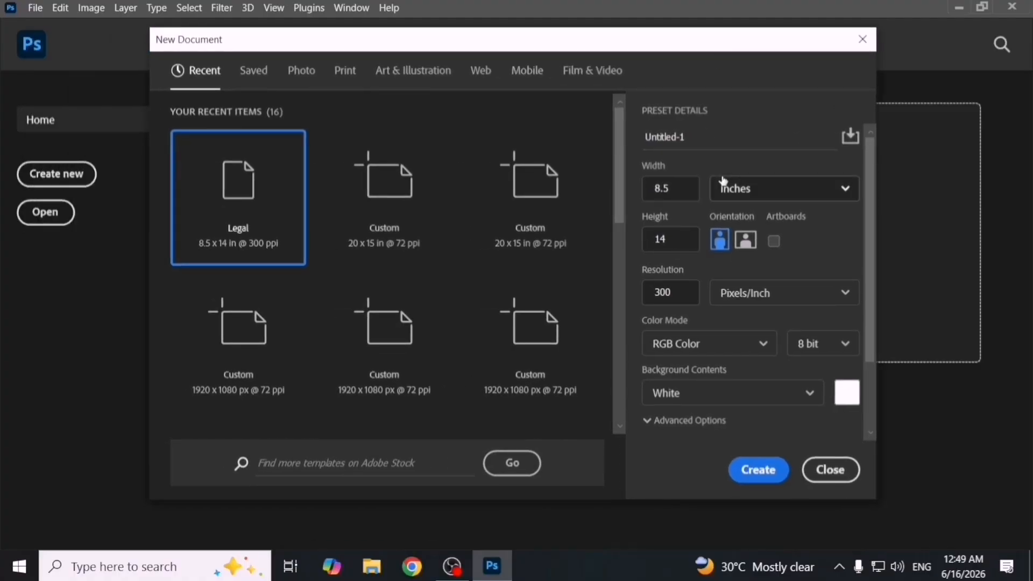
pyautogui.click(694, 186)
pyautogui.click(736, 190)
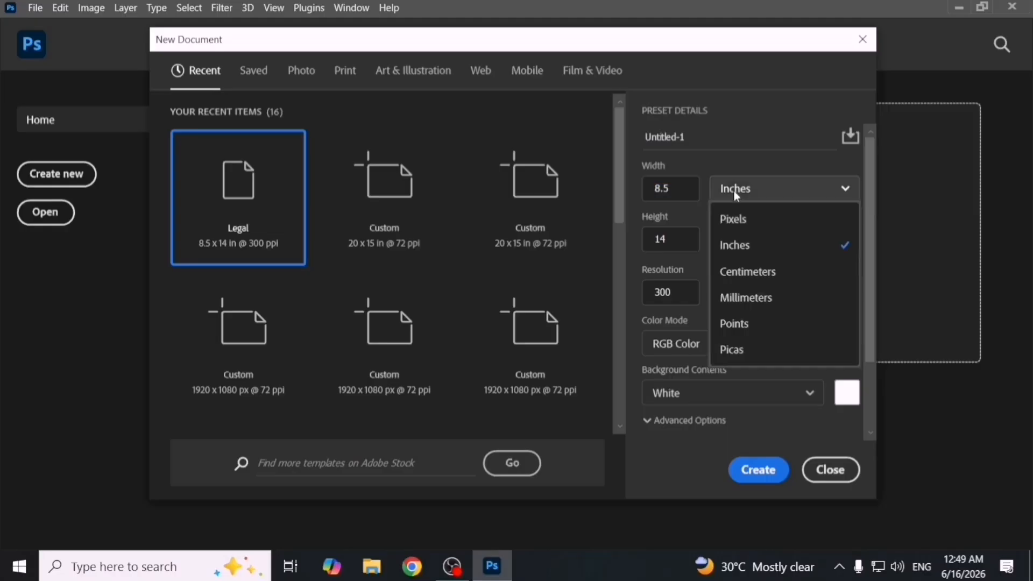
pyautogui.click(736, 217)
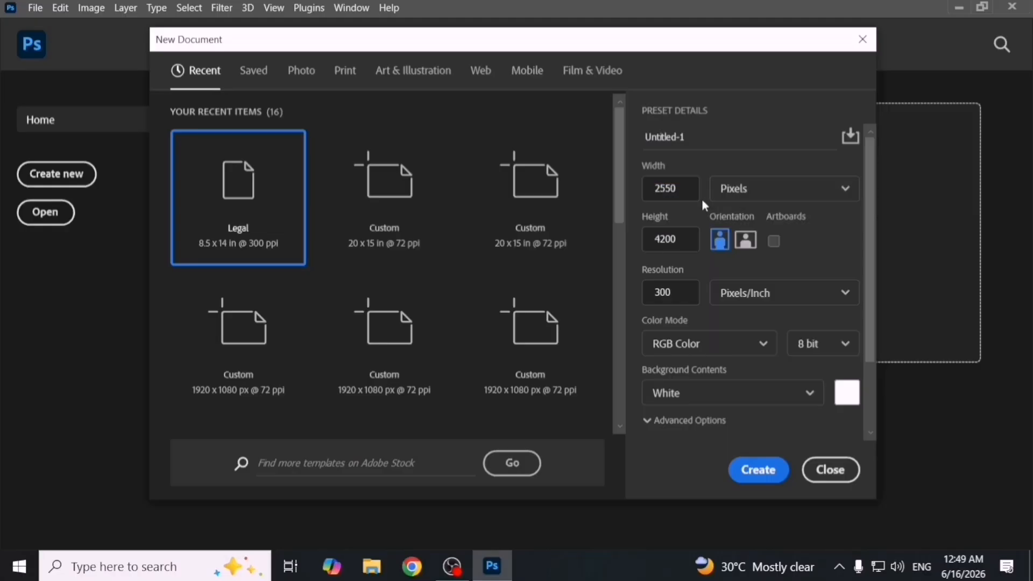
# Set the new document's resolution to 72 pixels/inch and its width to 1080 pixels.
pyautogui.moveTo(685, 189); pyautogui.dragTo(645, 190)
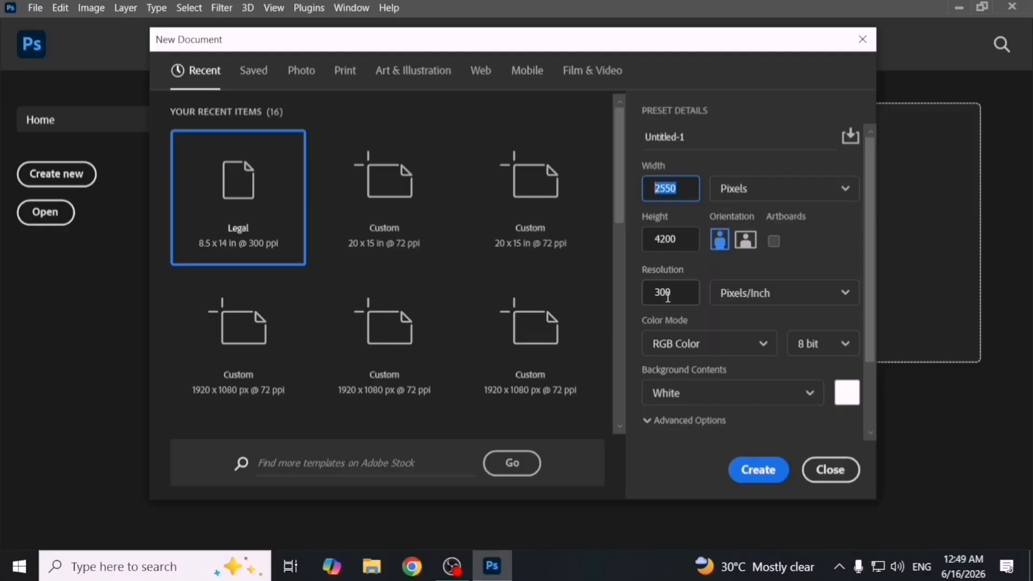
pyautogui.moveTo(675, 295); pyautogui.dragTo(607, 289)
pyautogui.write('72')
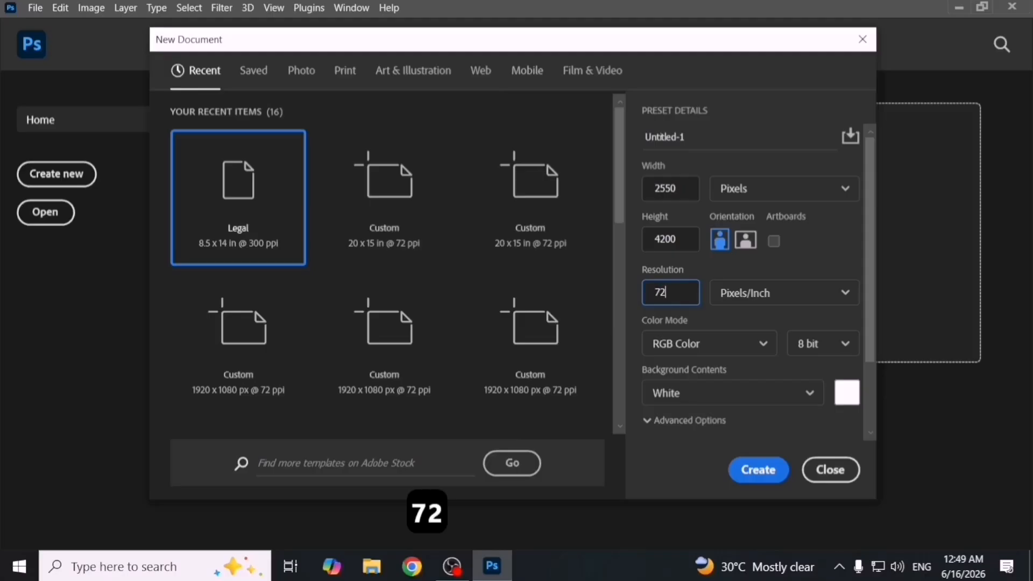
pyautogui.doubleClick(677, 187)
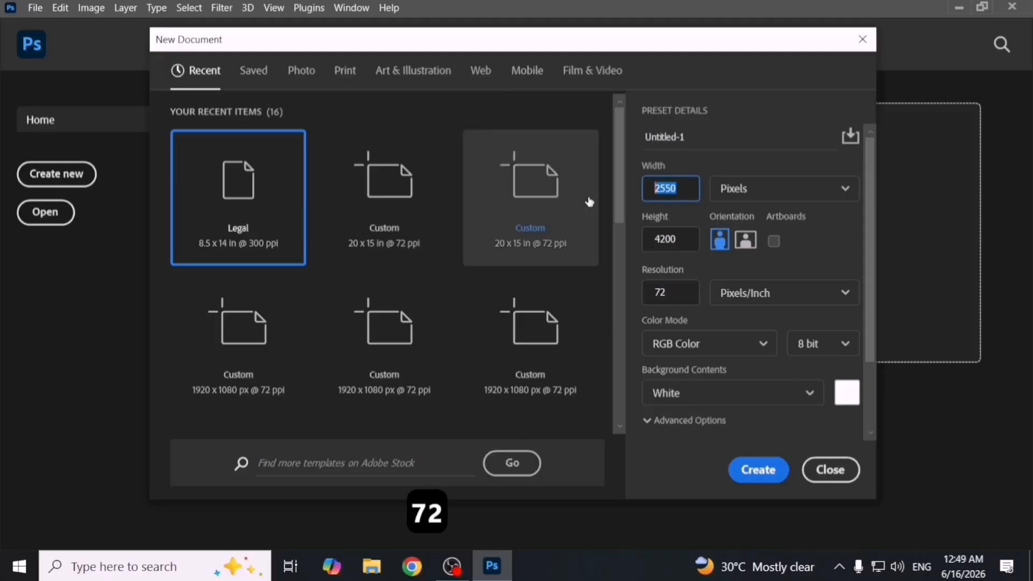
pyautogui.write('180')
pyautogui.press('BackSpace')
pyautogui.press('BackSpace')
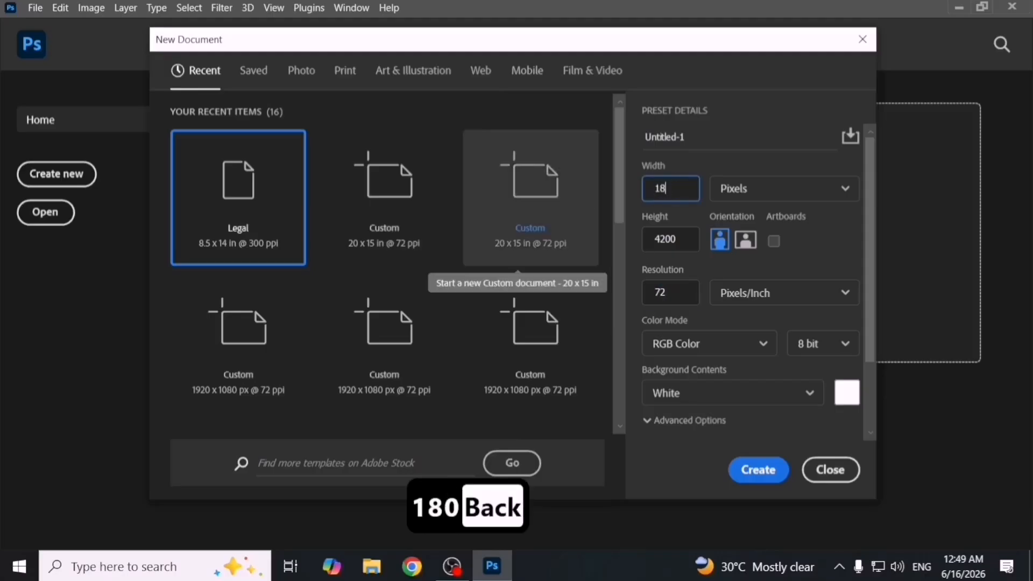
pyautogui.write('0')
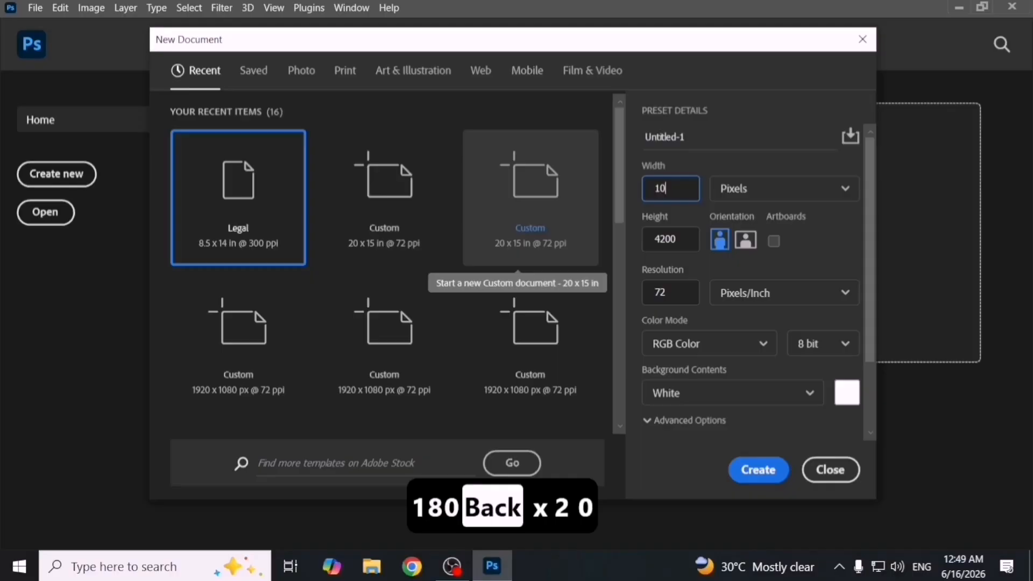
pyautogui.write('80')
# Set the document height to 1080 pixels and create the document.
pyautogui.press('Tab')
pyautogui.press('Tab')
pyautogui.write('180')
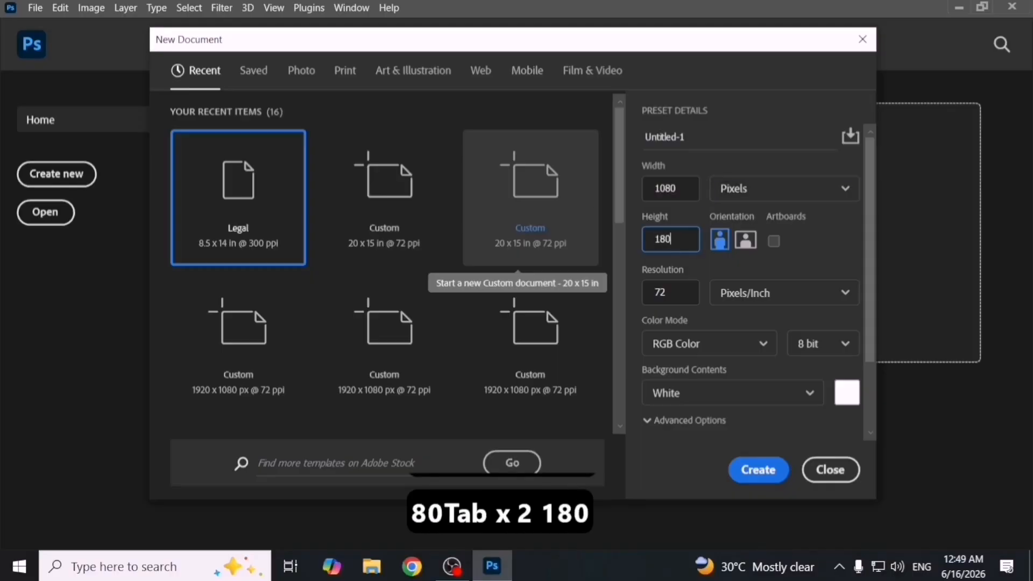
pyautogui.press('BackSpace')
pyautogui.press('BackSpace')
pyautogui.write('080')
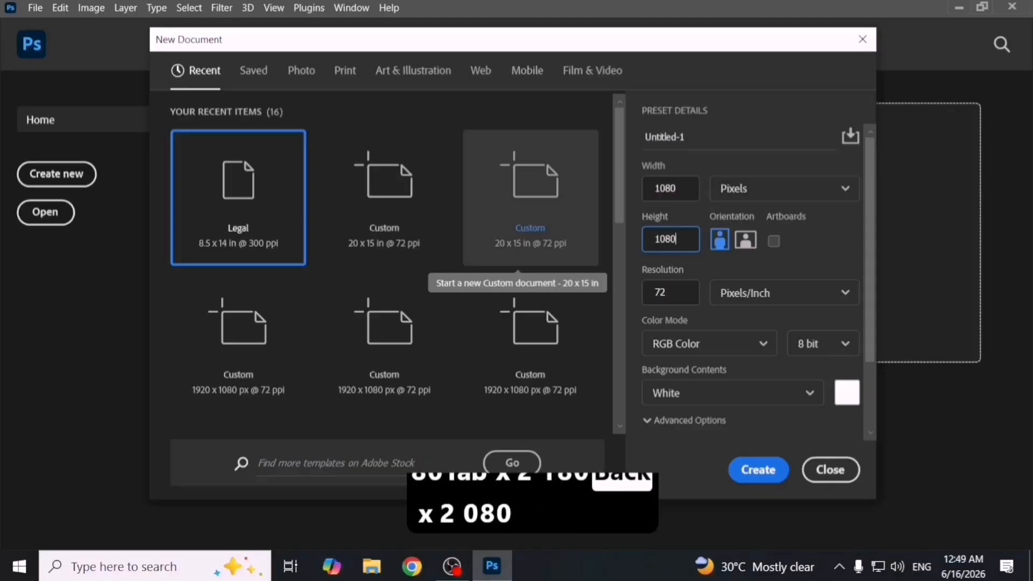
pyautogui.press('Return')
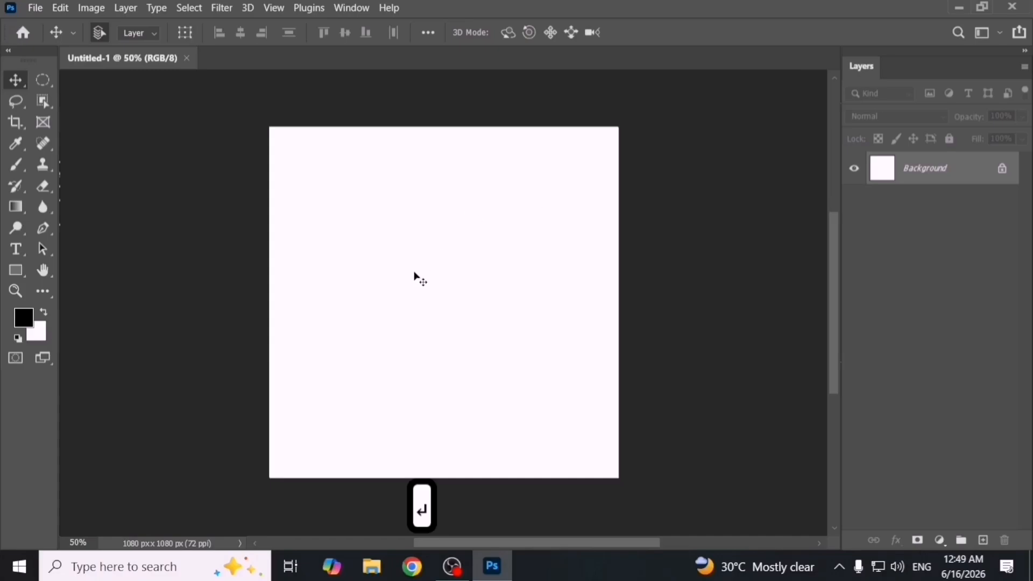
# Create another new document with the width set to 1920 pixels.
pyautogui.hotkey('ctrl', 'n')
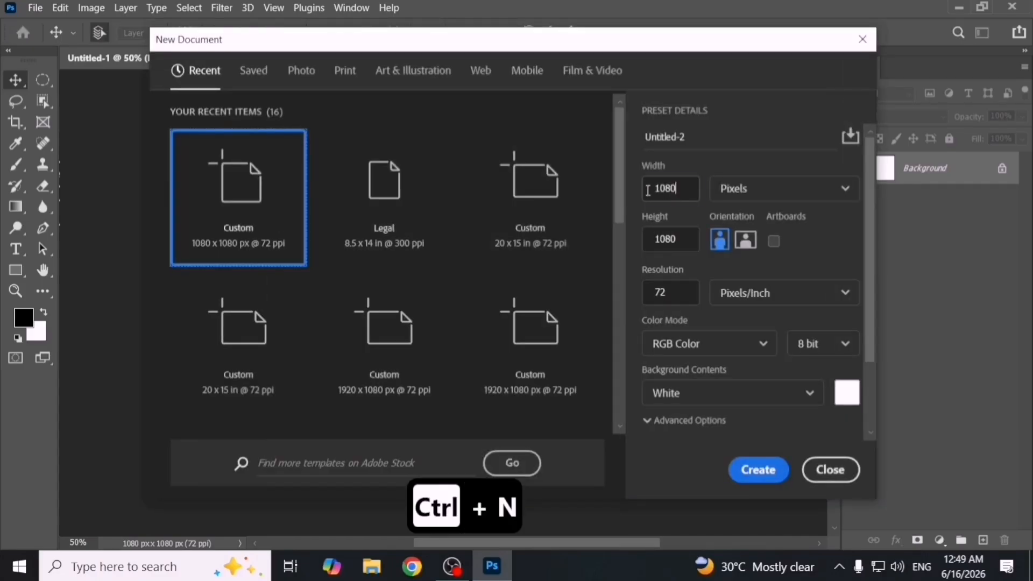
pyautogui.click(666, 188)
pyautogui.write('1920')
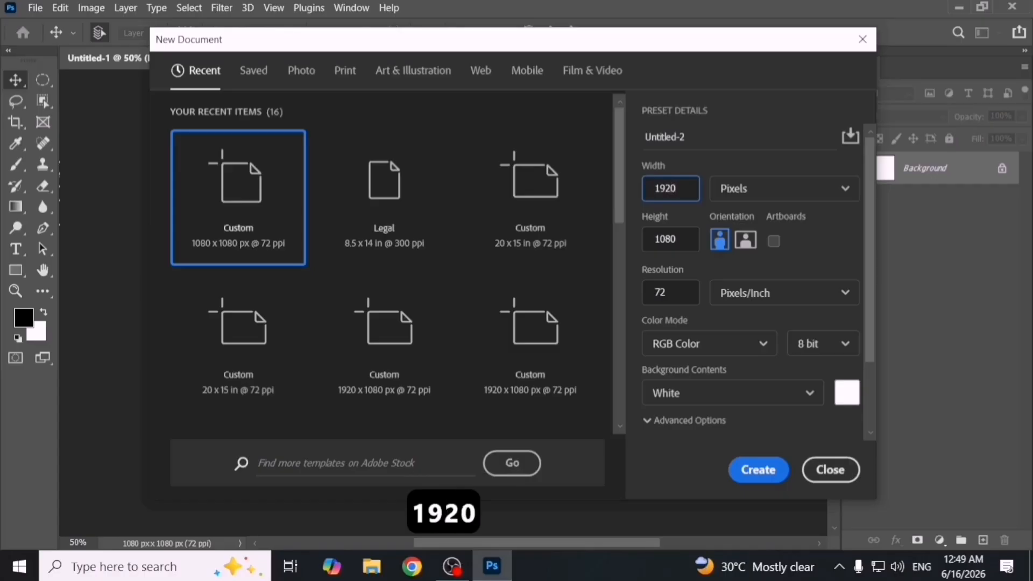
pyautogui.press('Return')
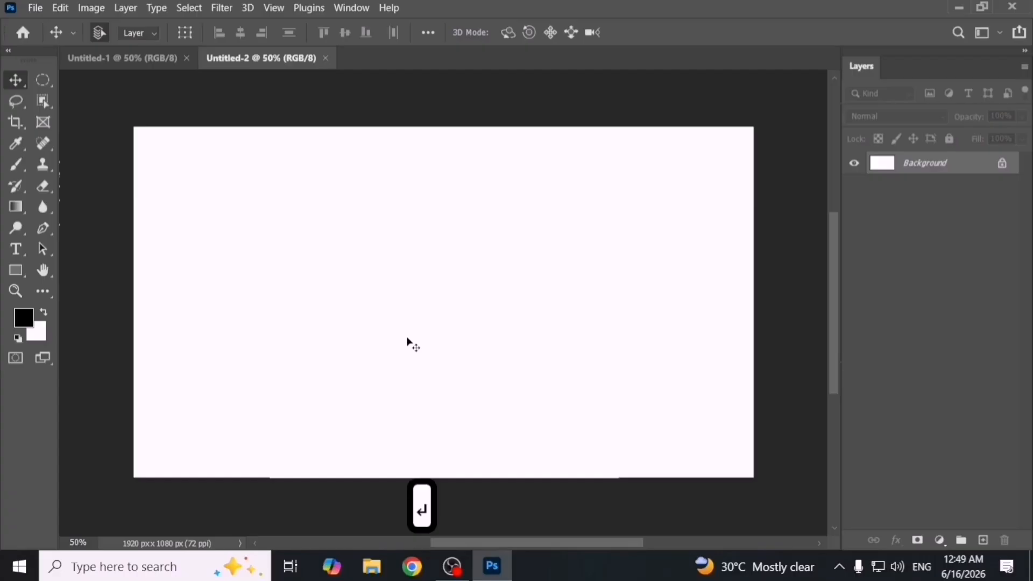
# Start a third new document and name it Class 3.
pyautogui.hotkey('ctrl', 'n')
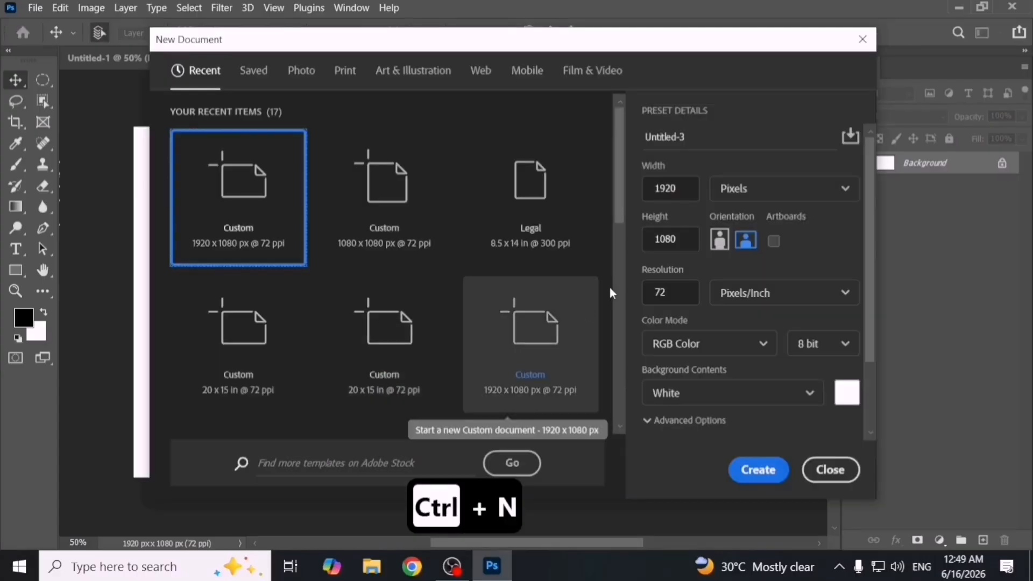
pyautogui.doubleClick(681, 188)
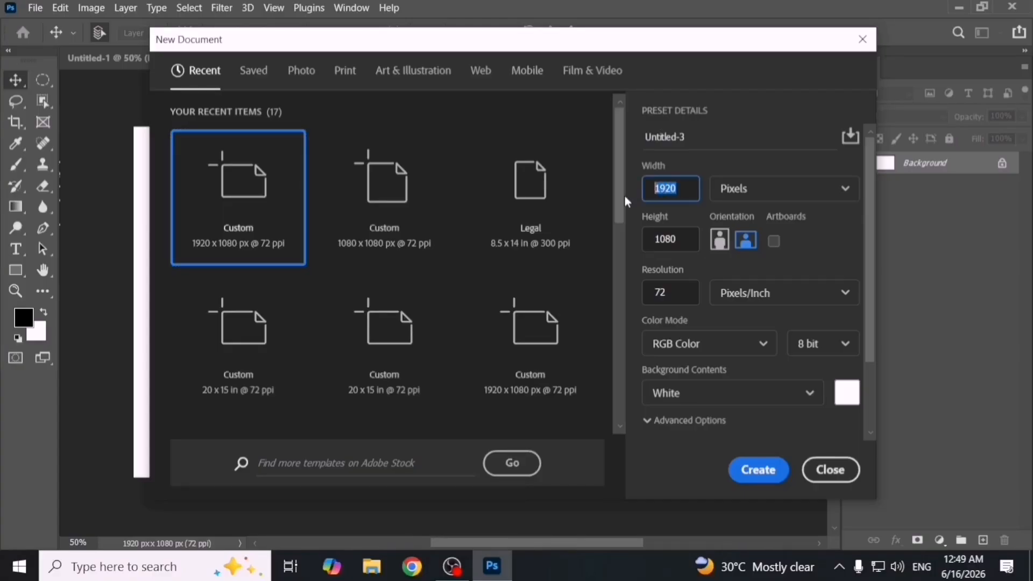
pyautogui.doubleClick(689, 239)
pyautogui.moveTo(693, 54); pyautogui.dragTo(617, 53)
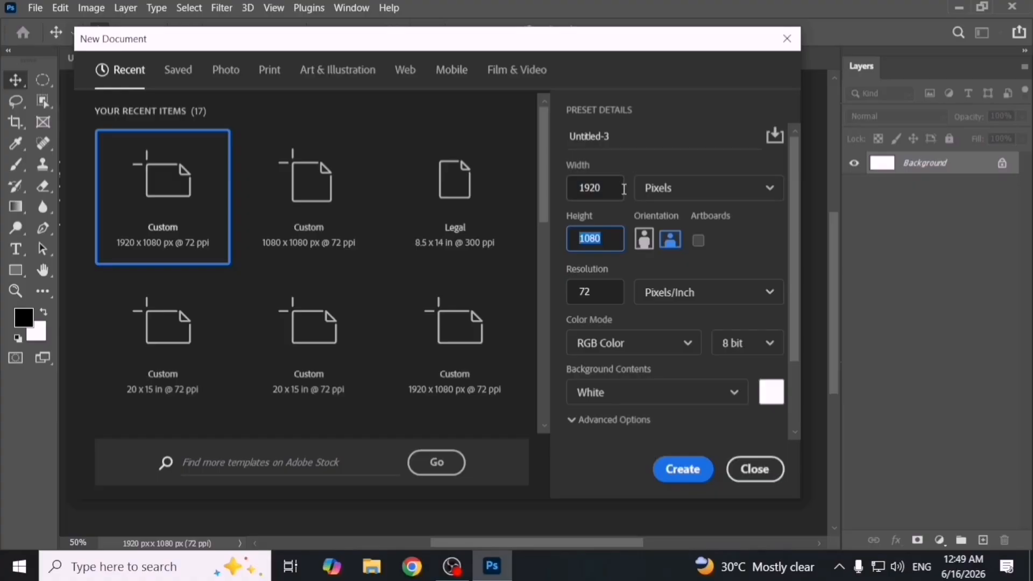
pyautogui.doubleClick(628, 137)
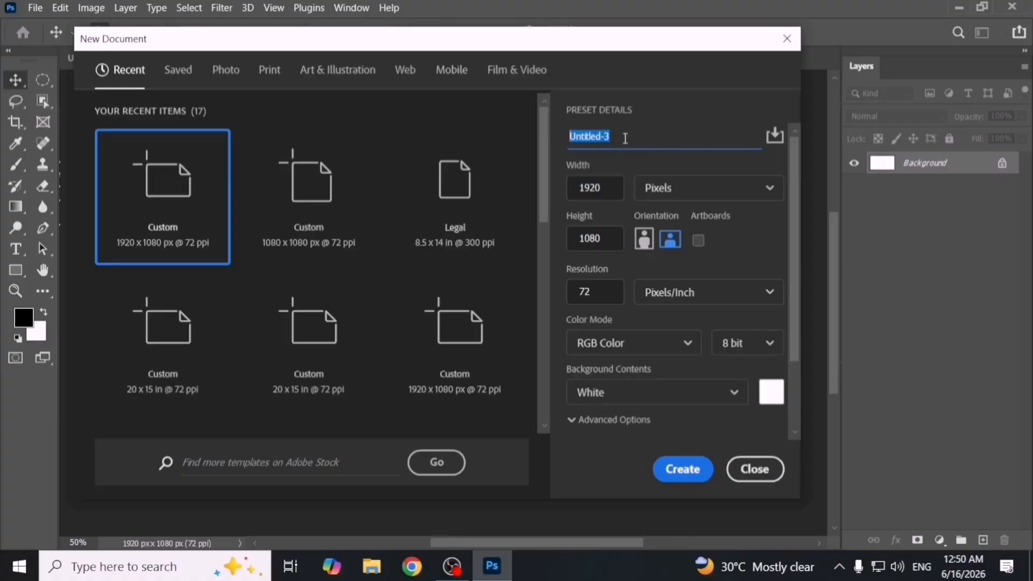
pyautogui.write('CLa')
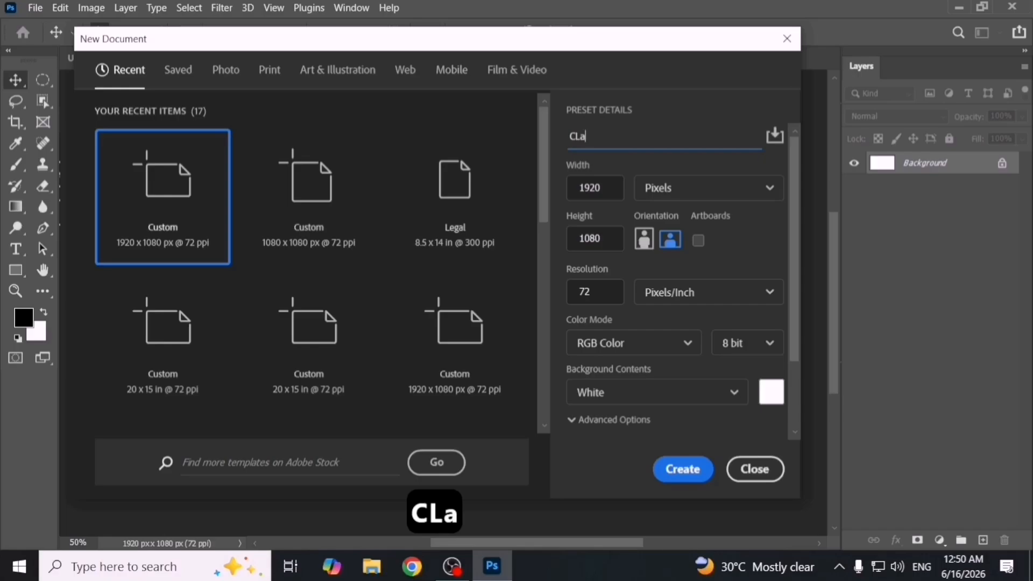
pyautogui.press('BackSpace')
pyautogui.press('BackSpace')
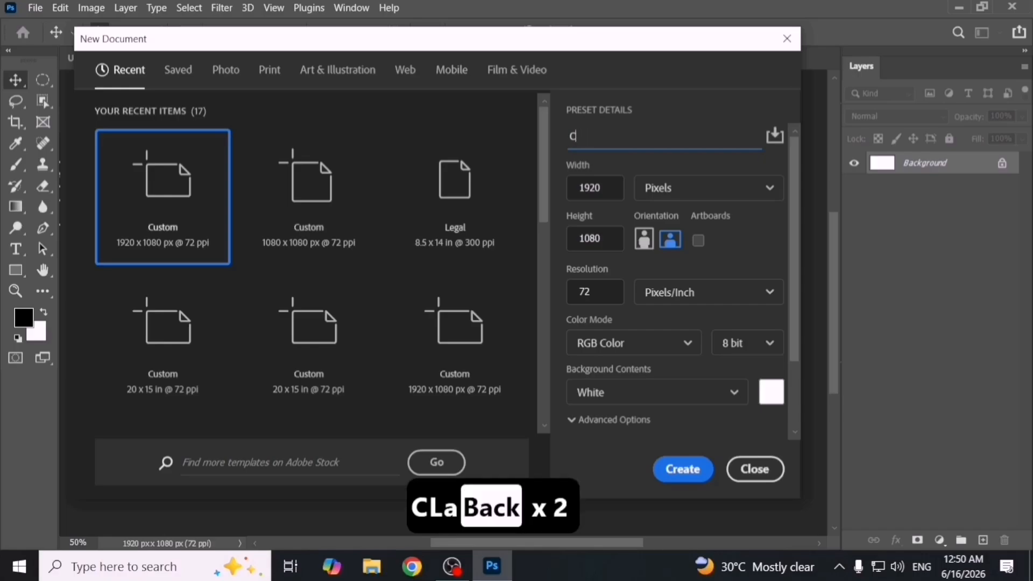
pyautogui.write('lass 3')
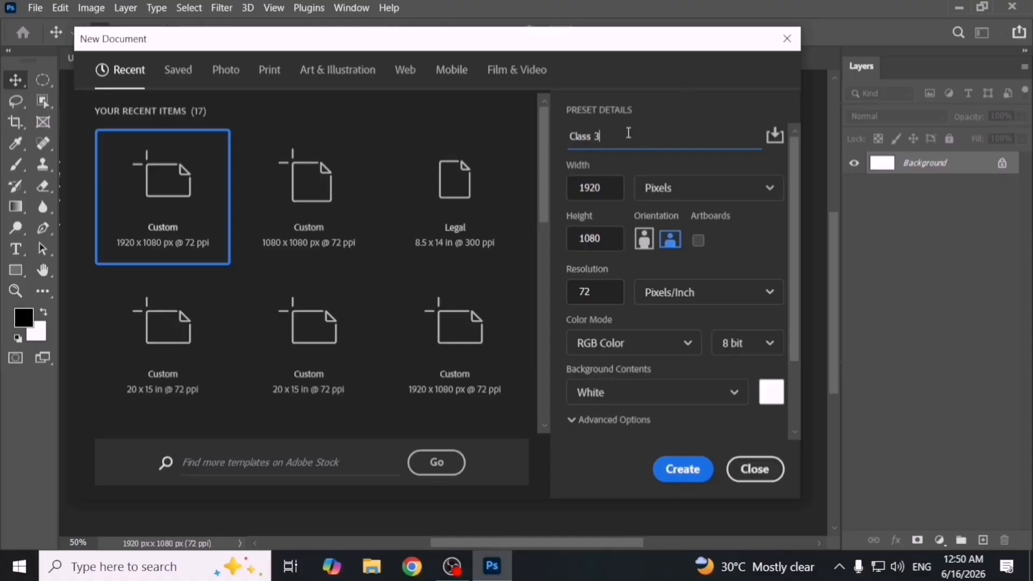
pyautogui.moveTo(606, 137); pyautogui.dragTo(567, 139)
pyautogui.click(664, 190)
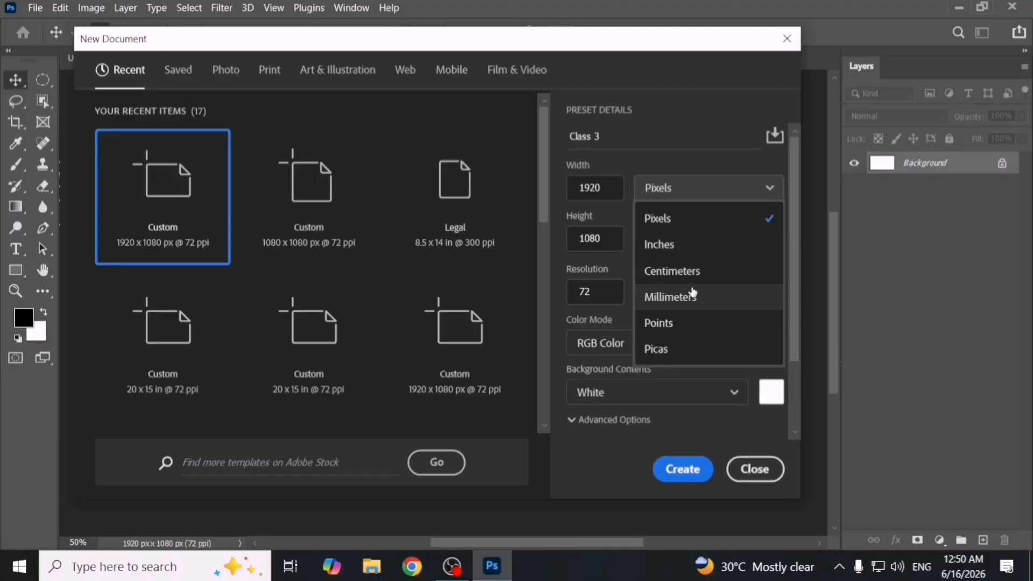
pyautogui.click(654, 187)
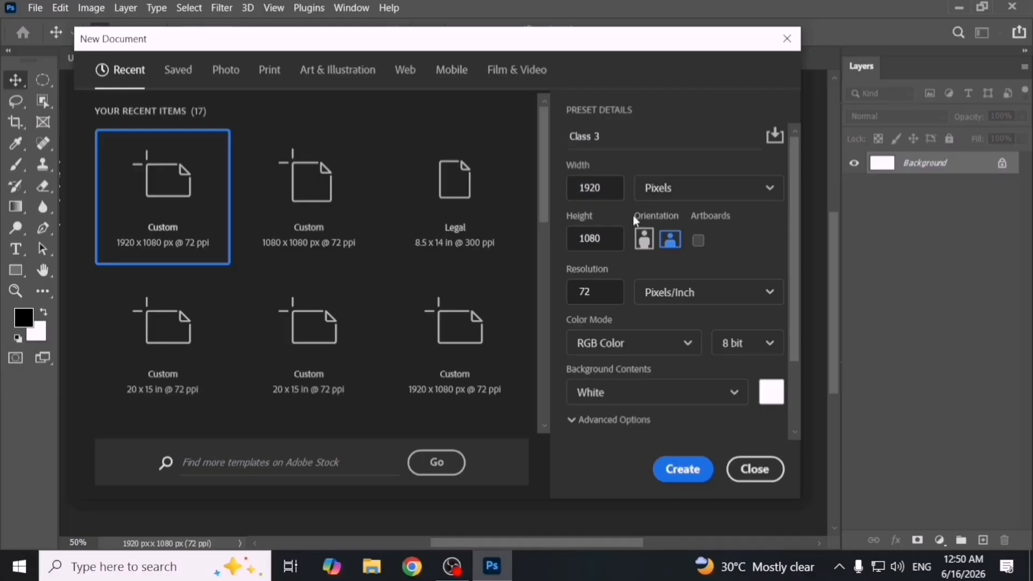
pyautogui.moveTo(604, 189); pyautogui.dragTo(580, 189)
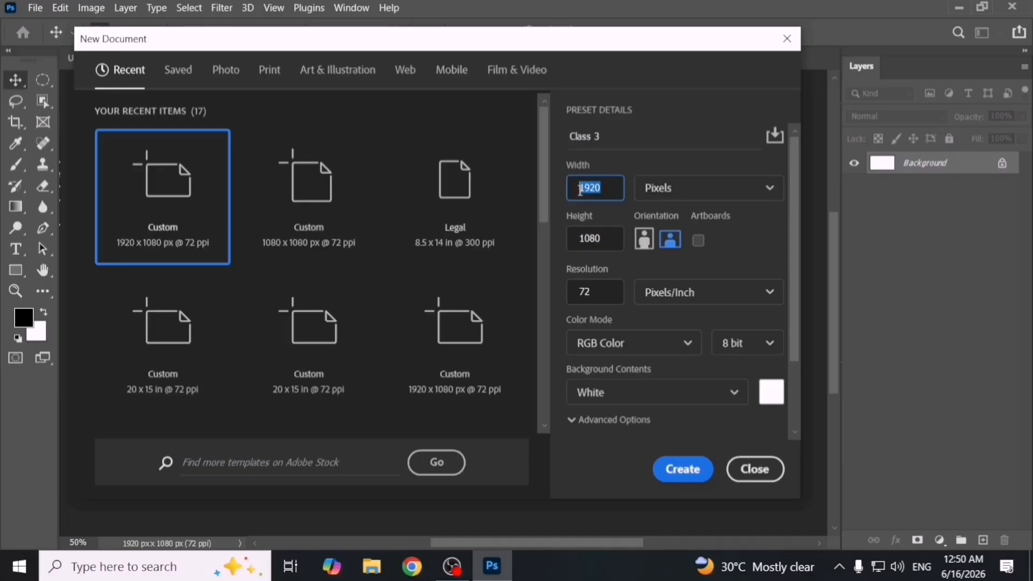
pyautogui.moveTo(610, 237); pyautogui.dragTo(560, 245)
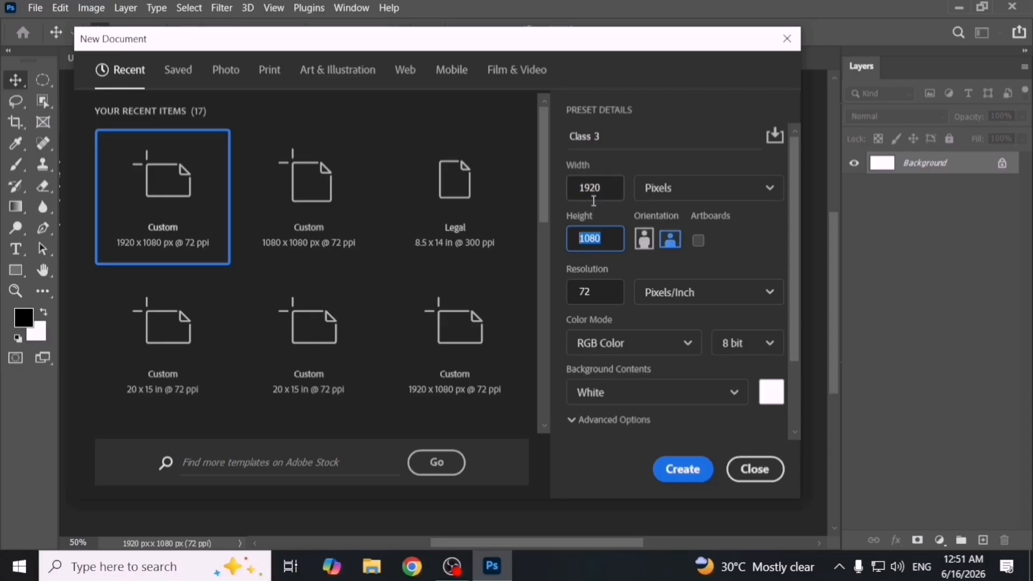
# Switch the Class 3 document to portrait orientation and create it.
pyautogui.click(644, 240)
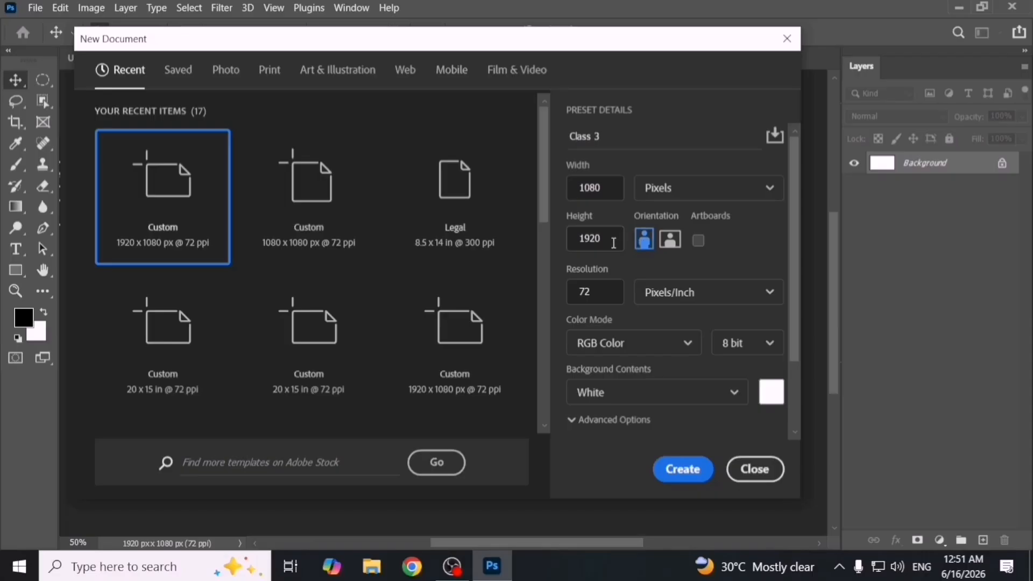
pyautogui.click(685, 476)
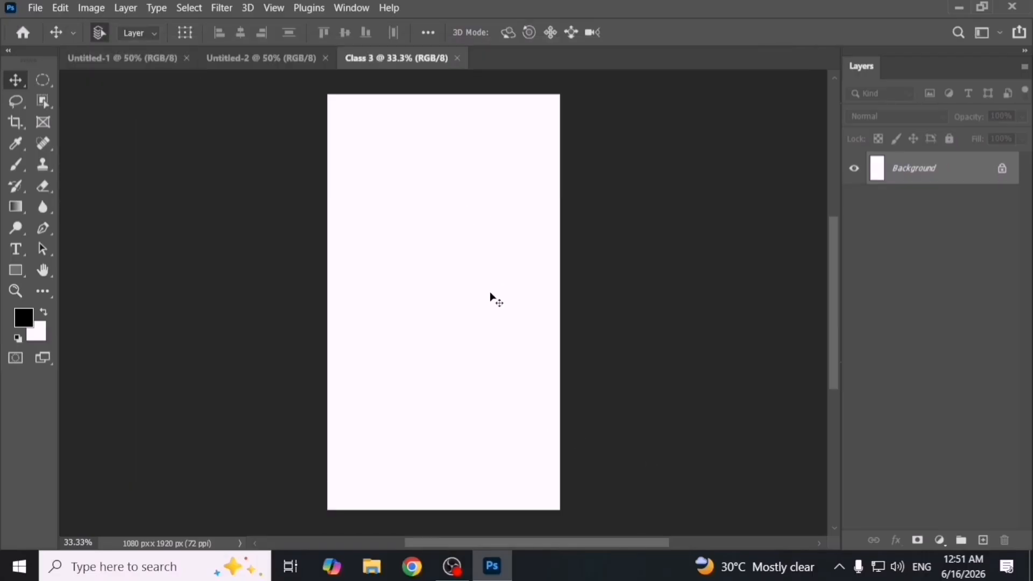
# Start a new document and set its resolution to 300 pixels per inch.
pyautogui.hotkey('ctrl', 'n')
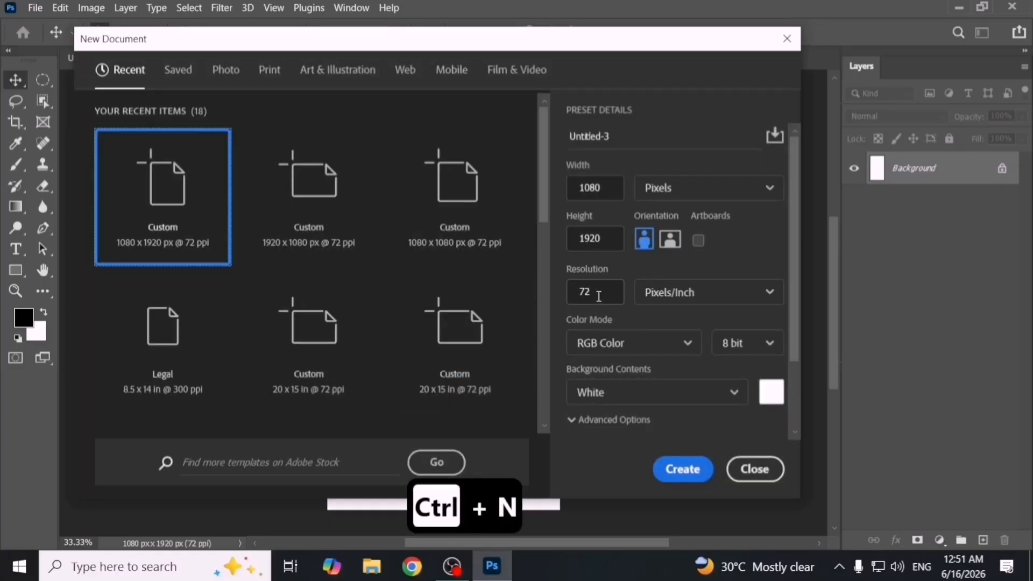
pyautogui.doubleClick(582, 294)
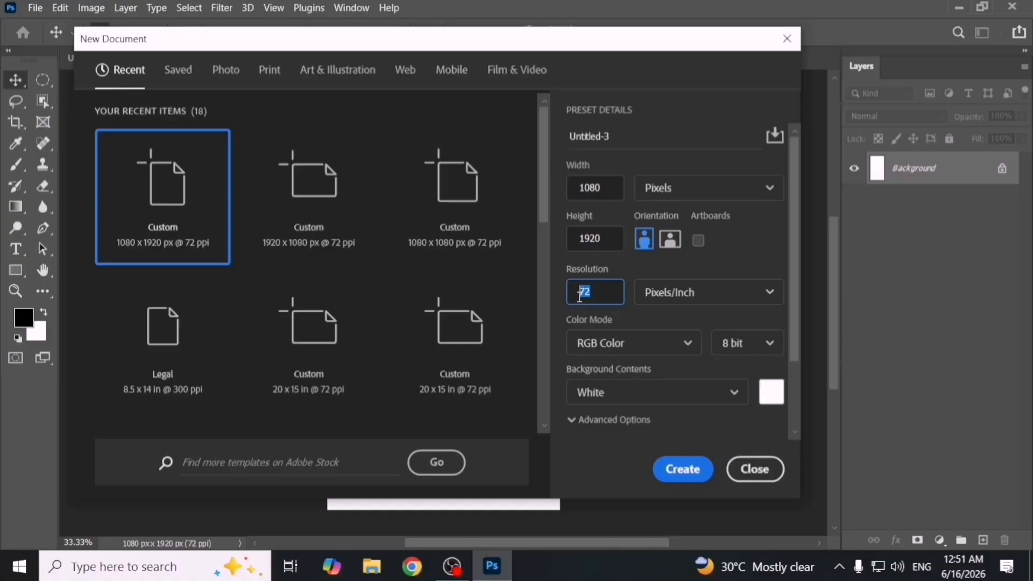
pyautogui.write('3000')
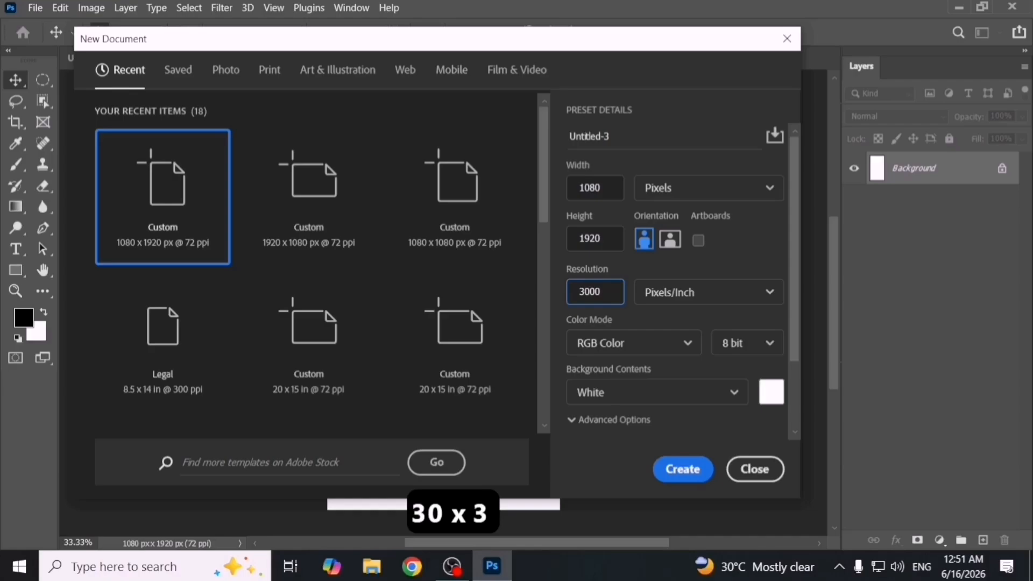
pyautogui.press('BackSpace')
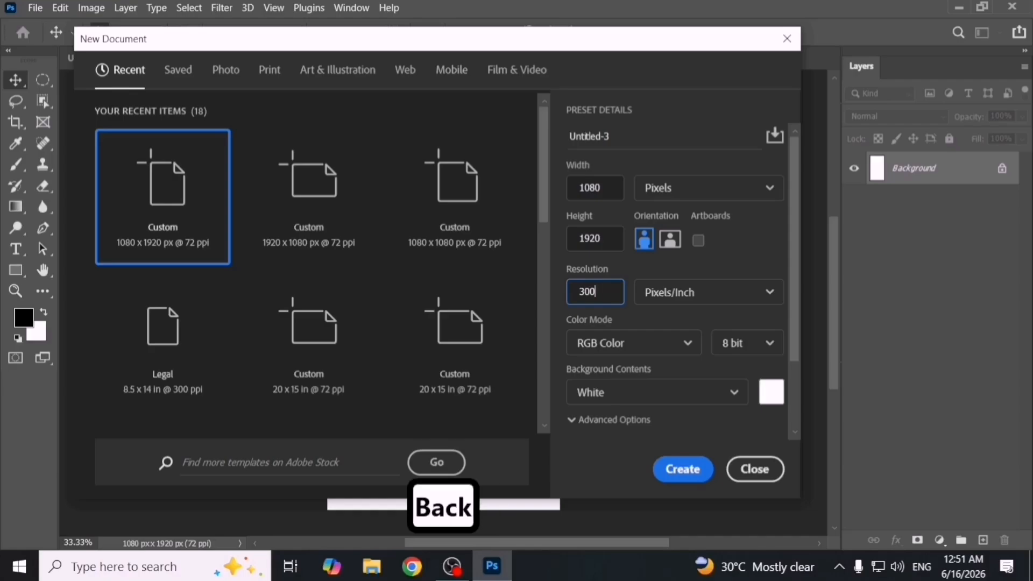
# Switch the new document's units to inches and set its size to 120 inches wide by 48 inches high.
pyautogui.click(669, 197)
pyautogui.click(657, 240)
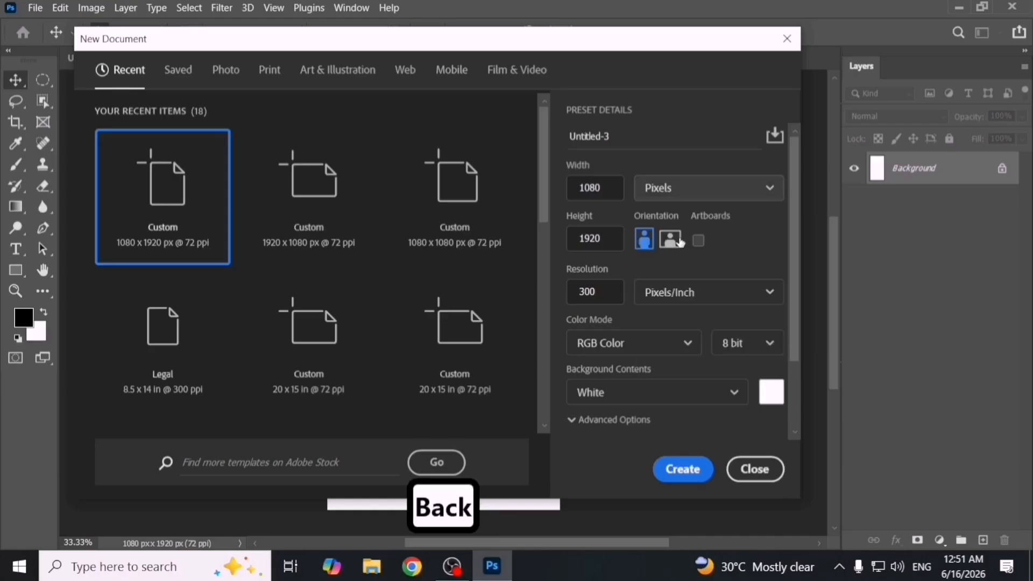
pyautogui.moveTo(606, 192); pyautogui.dragTo(568, 200)
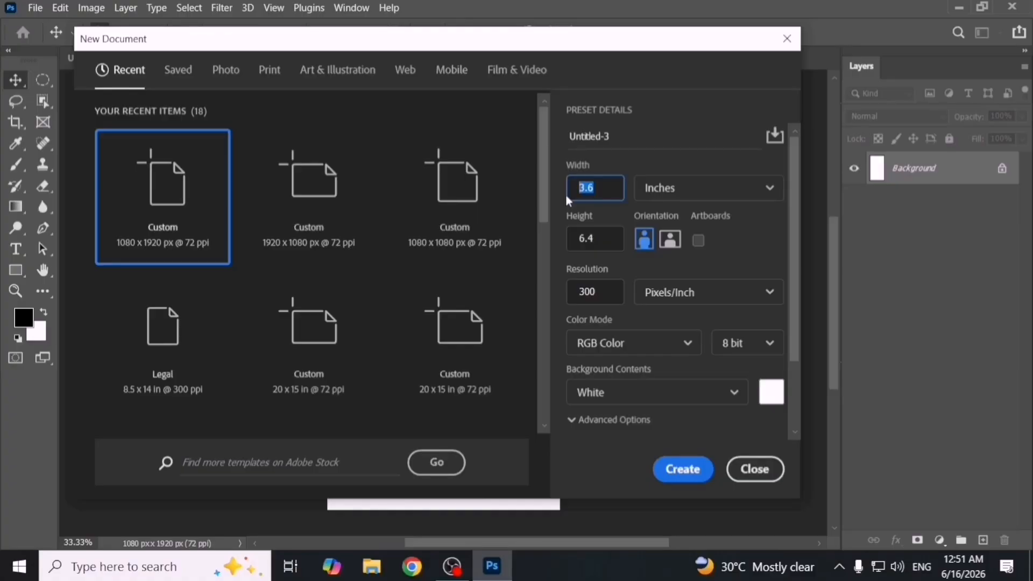
pyautogui.write('10')
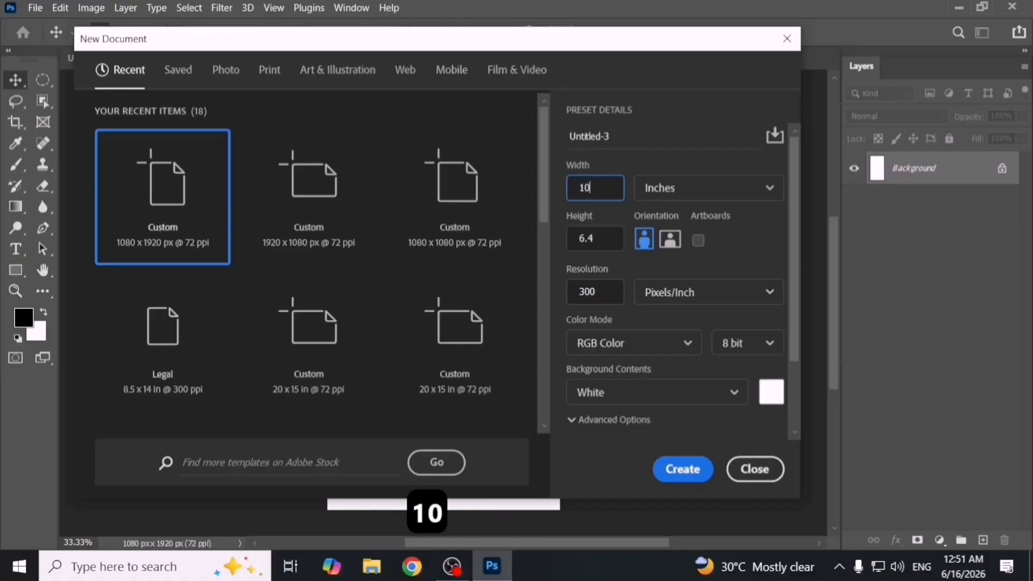
pyautogui.press('BackSpace')
pyautogui.write('20')
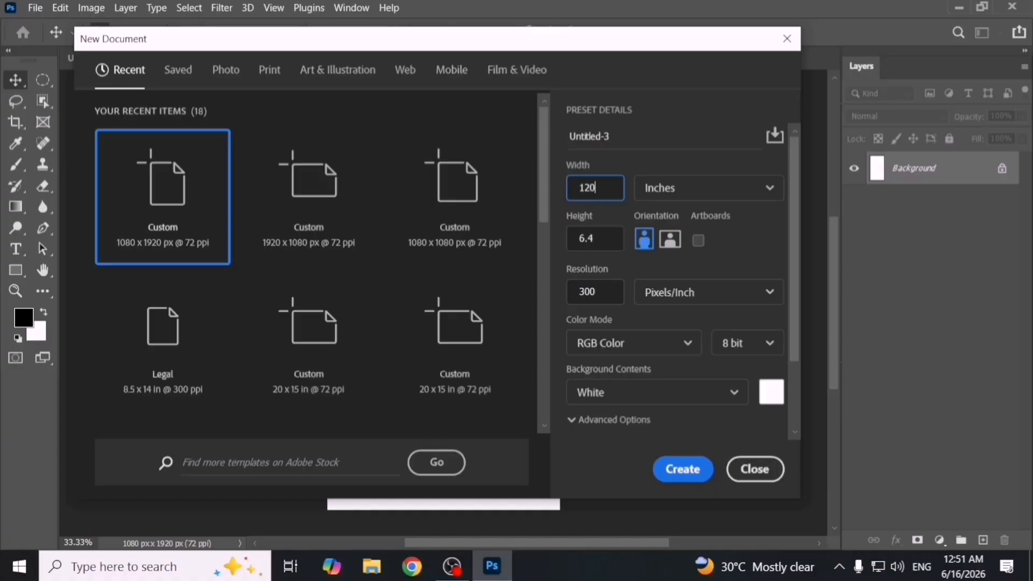
pyautogui.press('Tab')
pyautogui.press('Tab')
pyautogui.write('48')
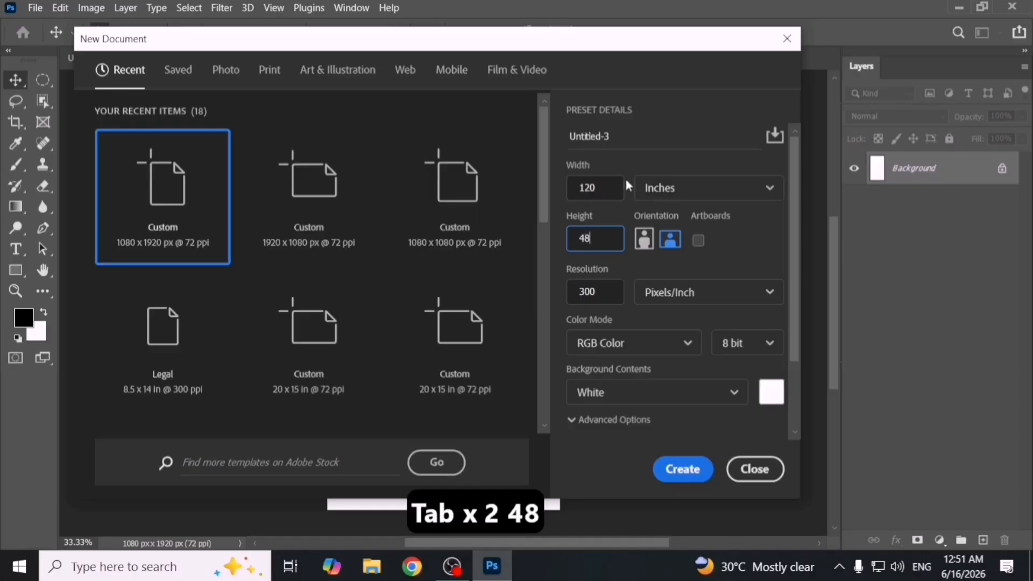
# Set the document size to 3.5 by 2 inches with a resolution of 600 pixels per inch.
pyautogui.moveTo(604, 188); pyautogui.dragTo(556, 188)
pyautogui.write('3.5')
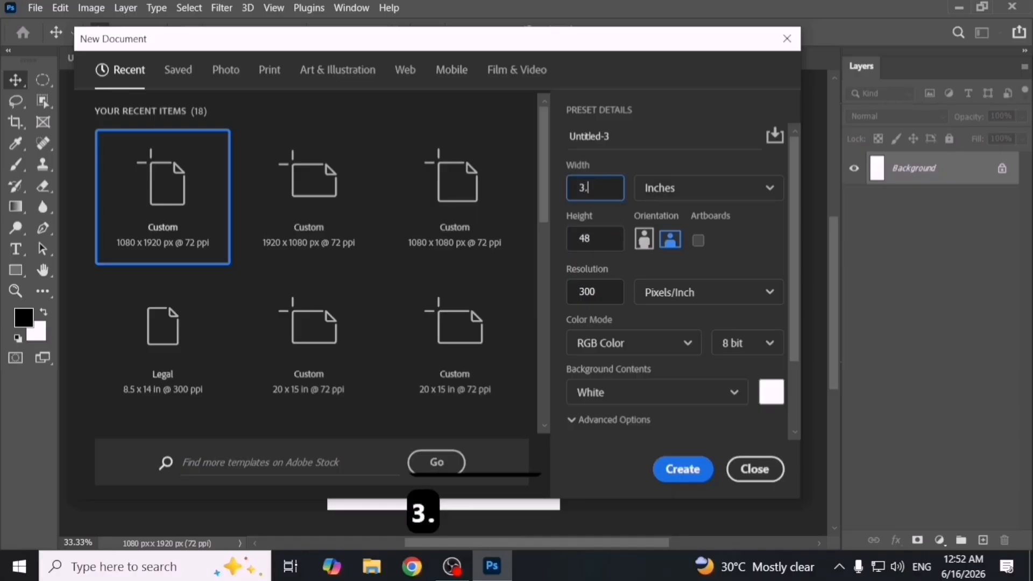
pyautogui.press('Tab')
pyautogui.press('Tab')
pyautogui.write('2')
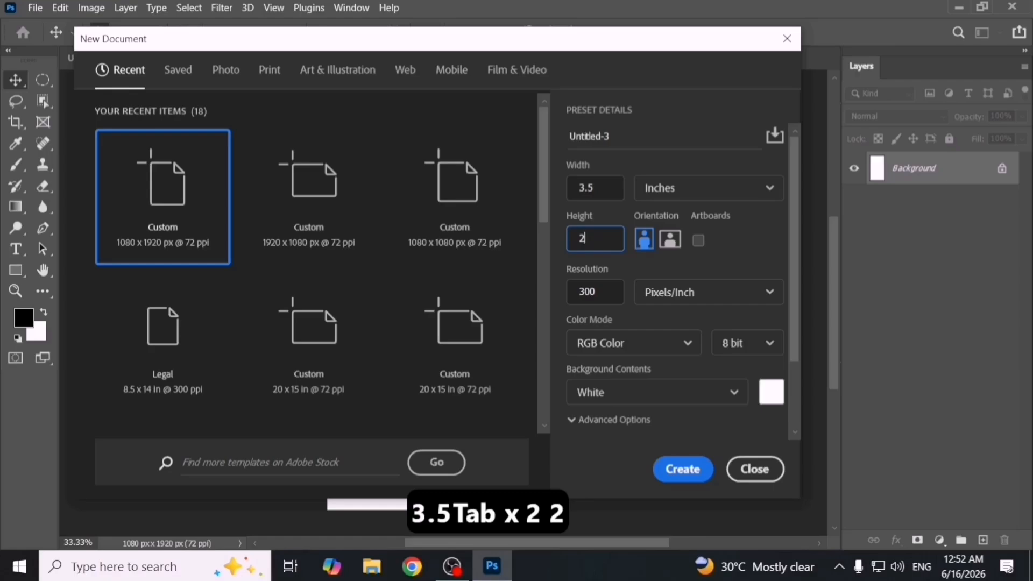
pyautogui.press('Tab')
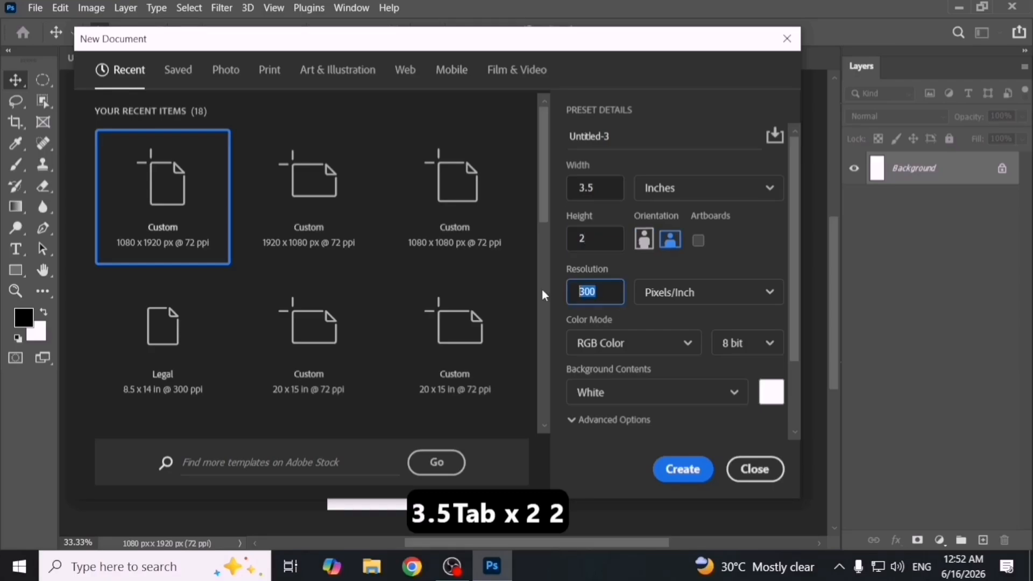
pyautogui.write('600')
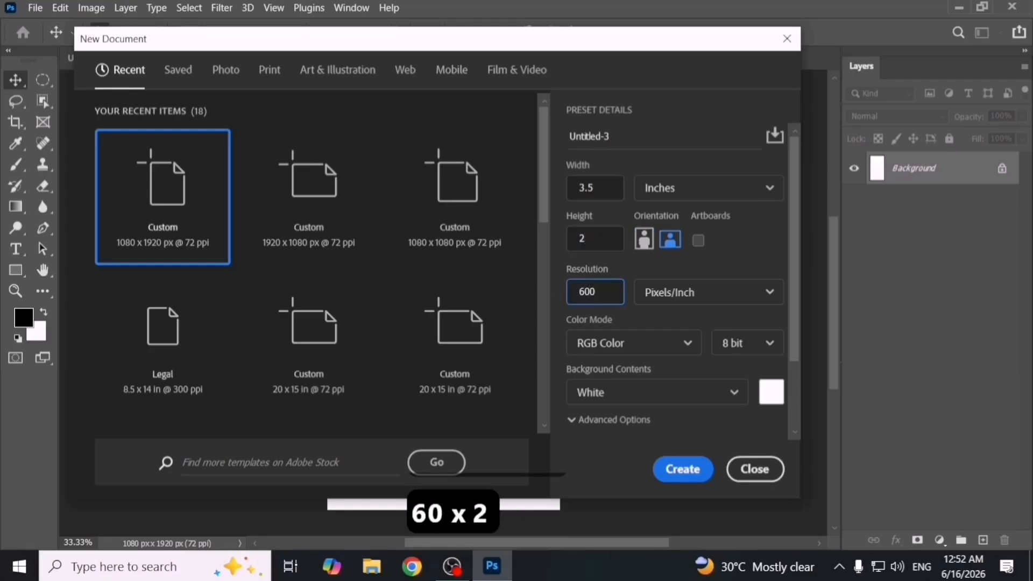
# Set the document height to 12 inches and the resolution to 300 pixels per inch.
pyautogui.doubleClick(581, 239)
pyautogui.write('12')
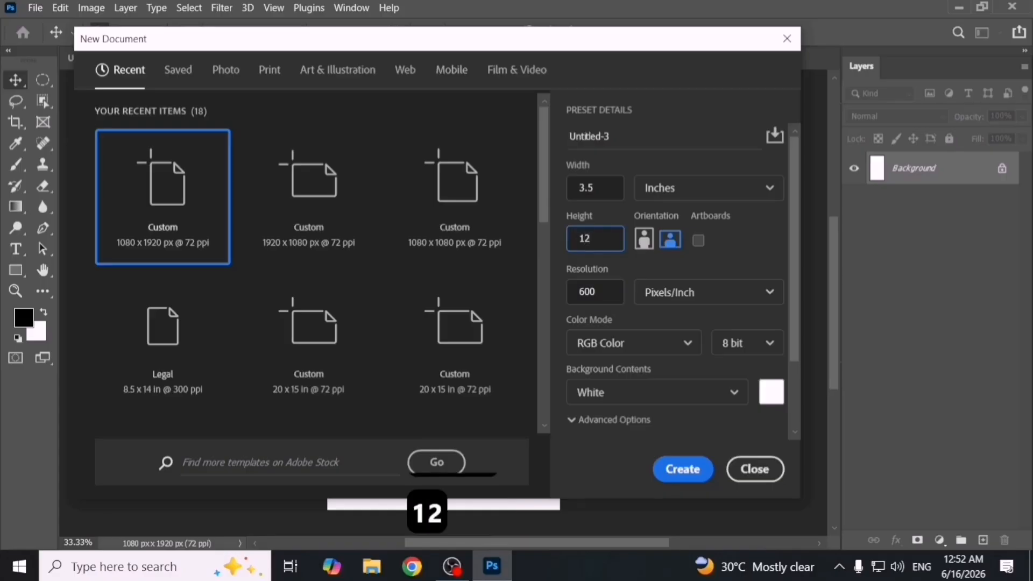
pyautogui.doubleClick(598, 296)
pyautogui.write('300')
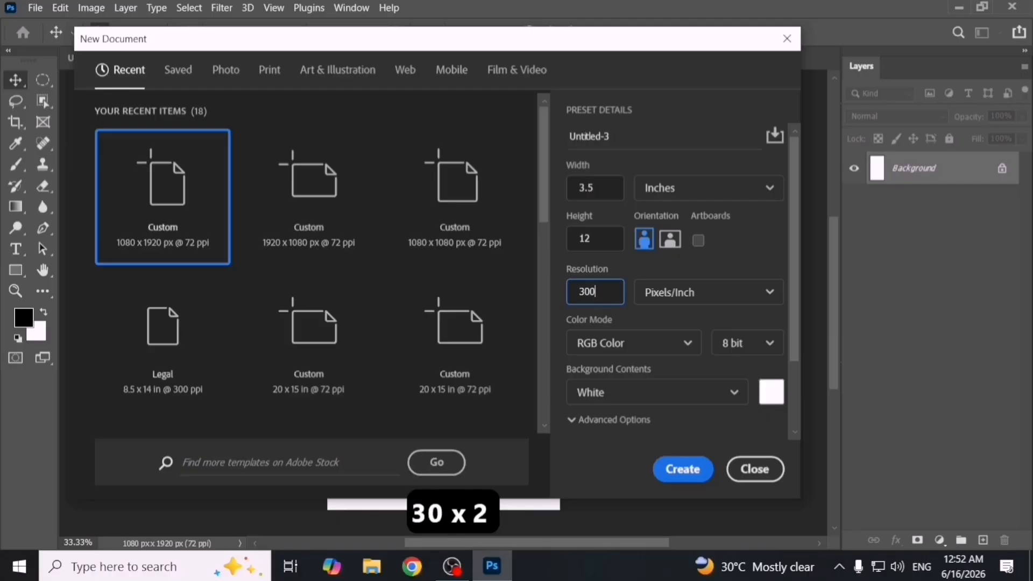
# Set the resolution to 72 pixels per inch and the document height to 2 inches.
pyautogui.doubleClick(602, 187)
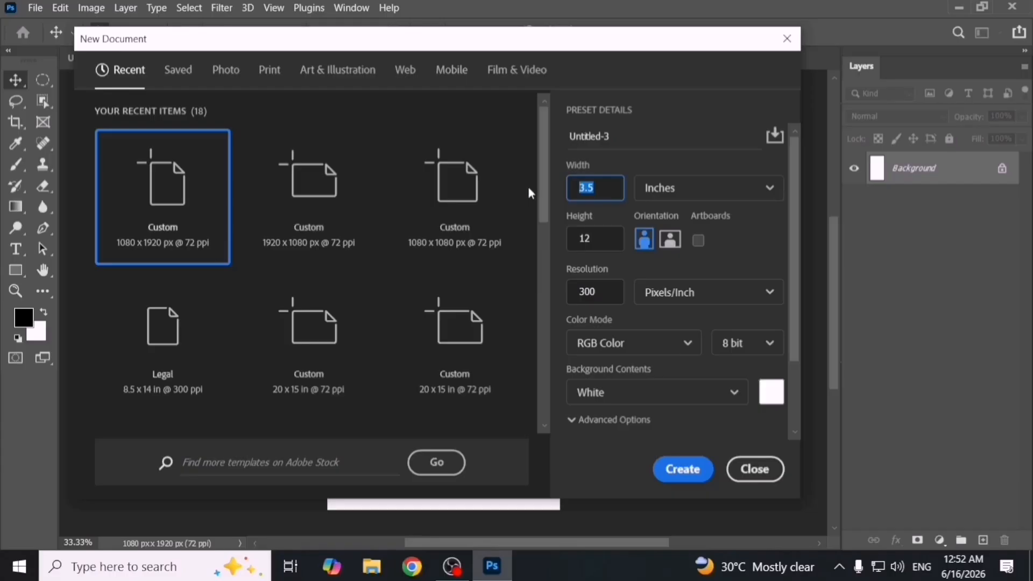
pyautogui.press('Tab')
pyautogui.press('Tab')
pyautogui.write('72')
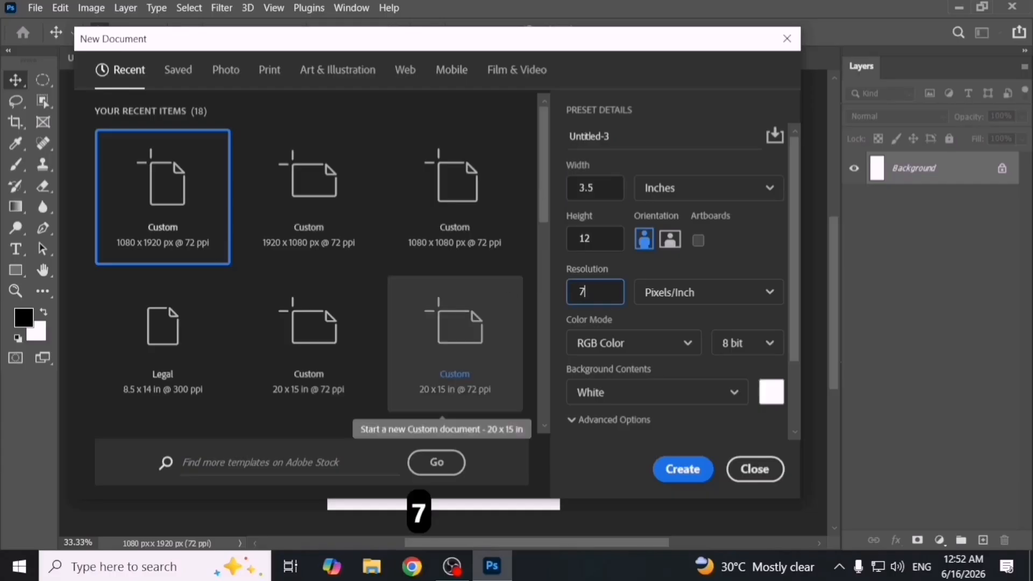
pyautogui.doubleClick(596, 240)
pyautogui.write('2')
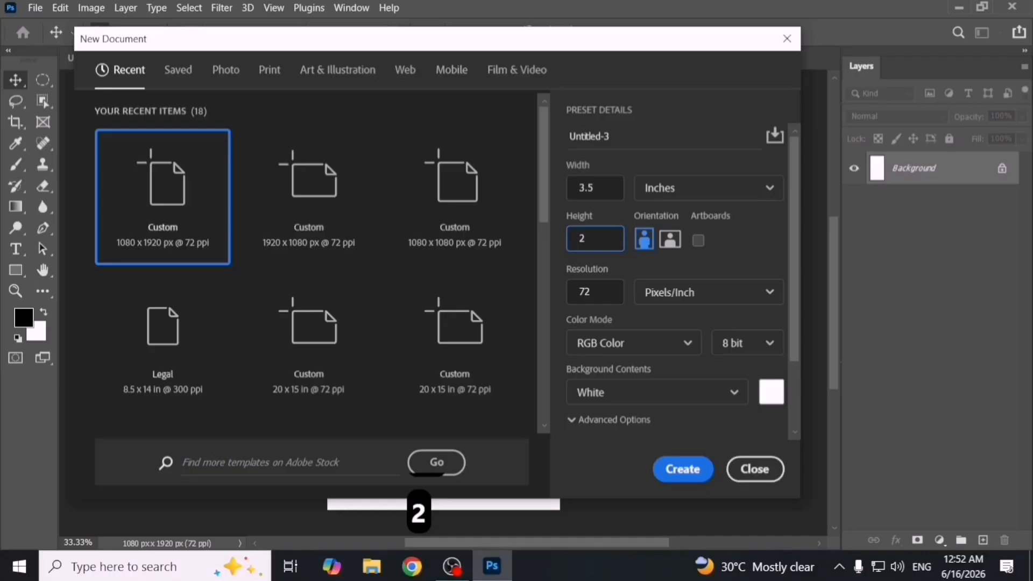
# Set both the width and the height of the new document to 15 inches.
pyautogui.doubleClick(596, 189)
pyautogui.write('15')
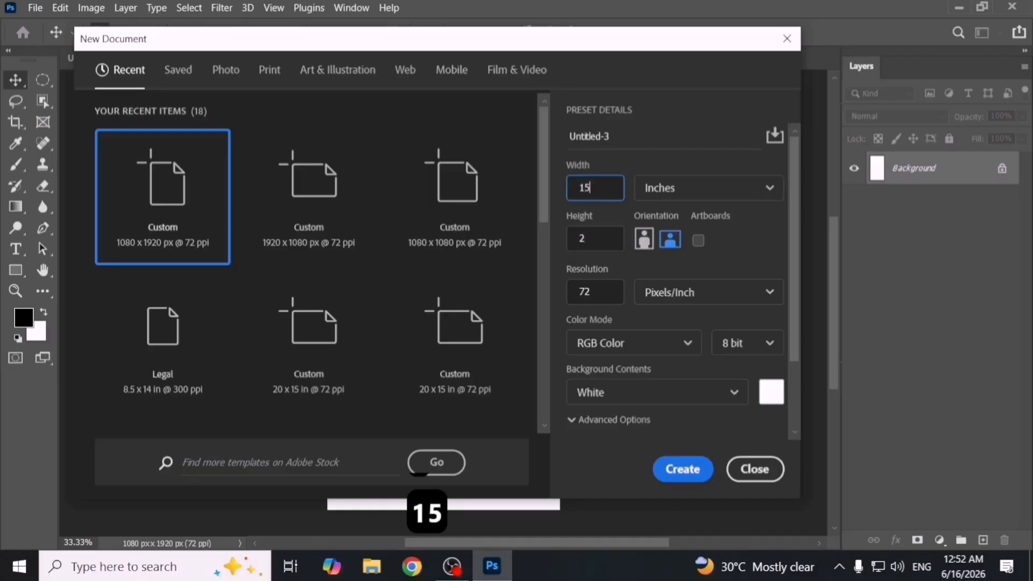
pyautogui.press('Tab')
pyautogui.press('Tab')
pyautogui.write('15')
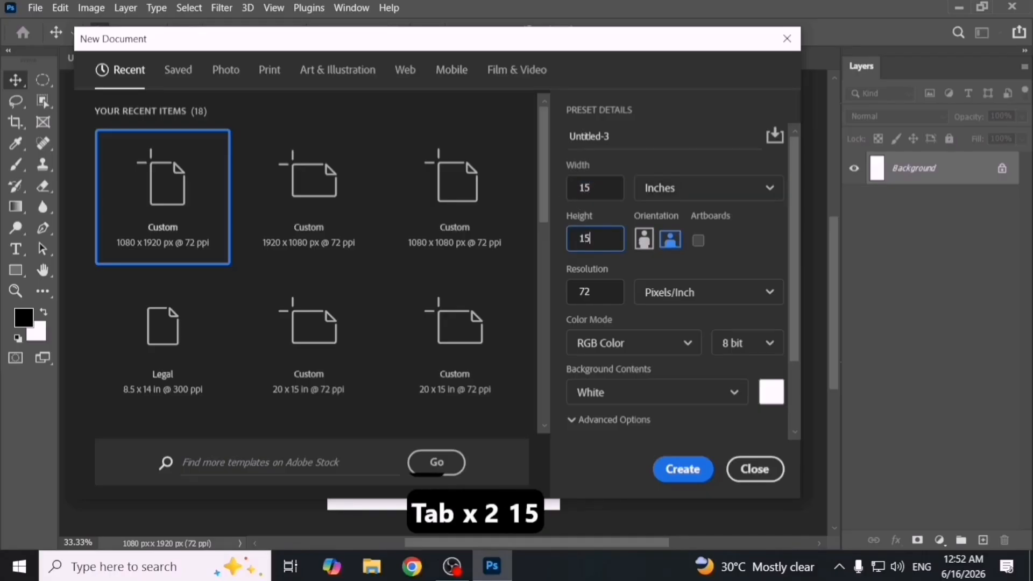
# Switch the document's size units to pixels and back to inches.
pyautogui.click(659, 189)
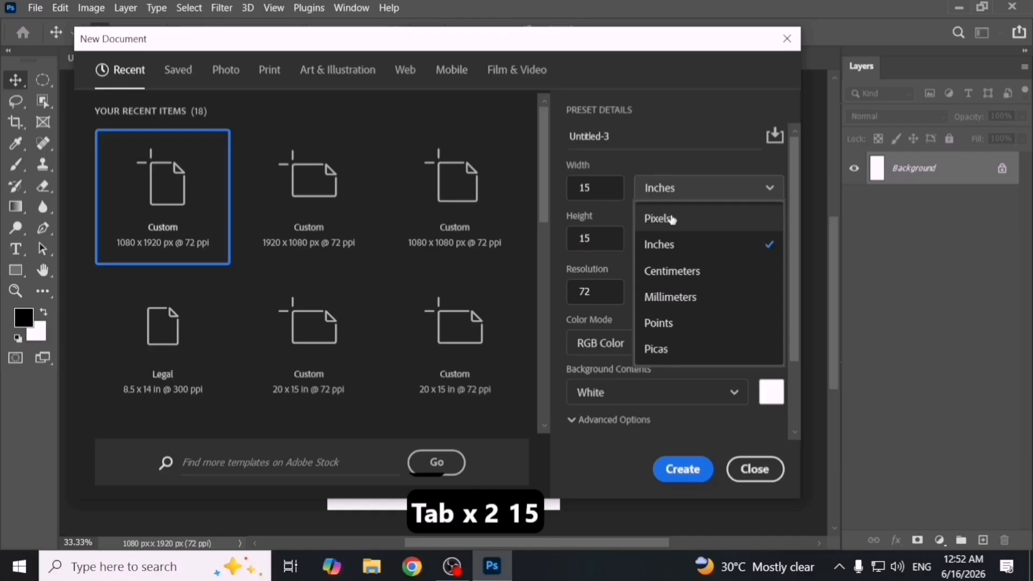
pyautogui.click(671, 214)
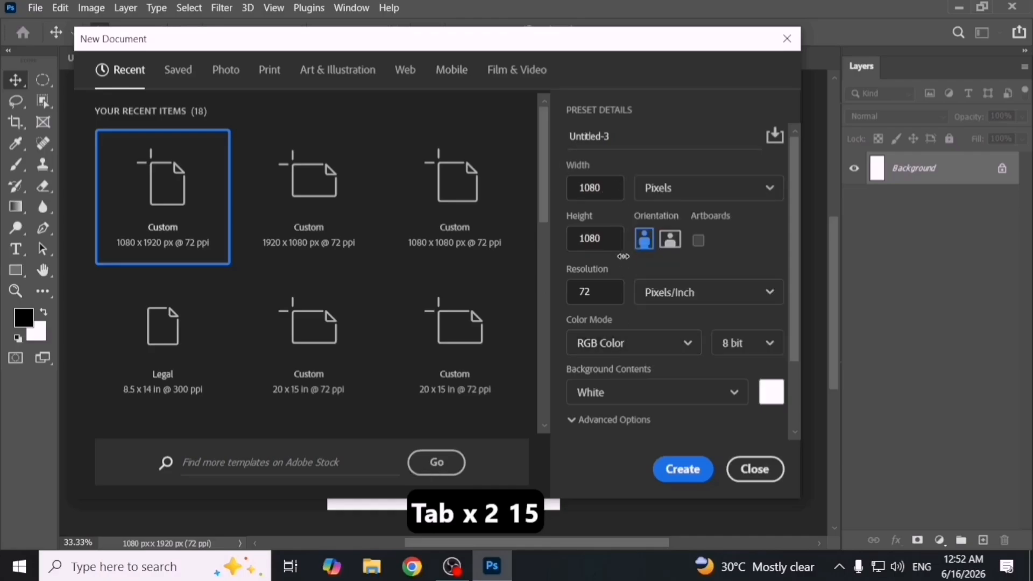
pyautogui.click(652, 196)
pyautogui.click(689, 243)
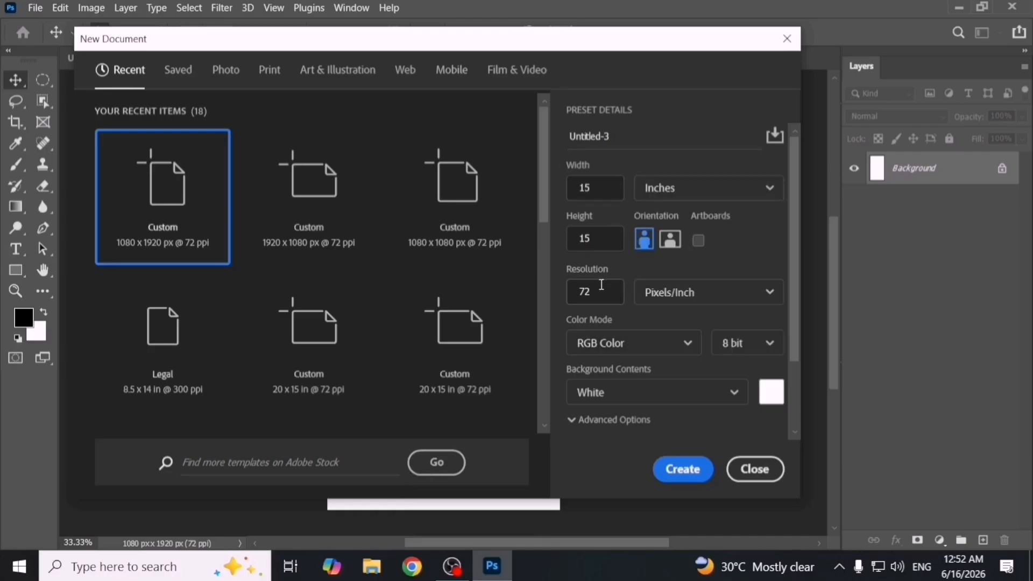
# Set the resolution to 300 pixels per inch and convert the document's size units to pixels.
pyautogui.moveTo(600, 291); pyautogui.dragTo(569, 290)
pyautogui.write('300')
pyautogui.click(672, 195)
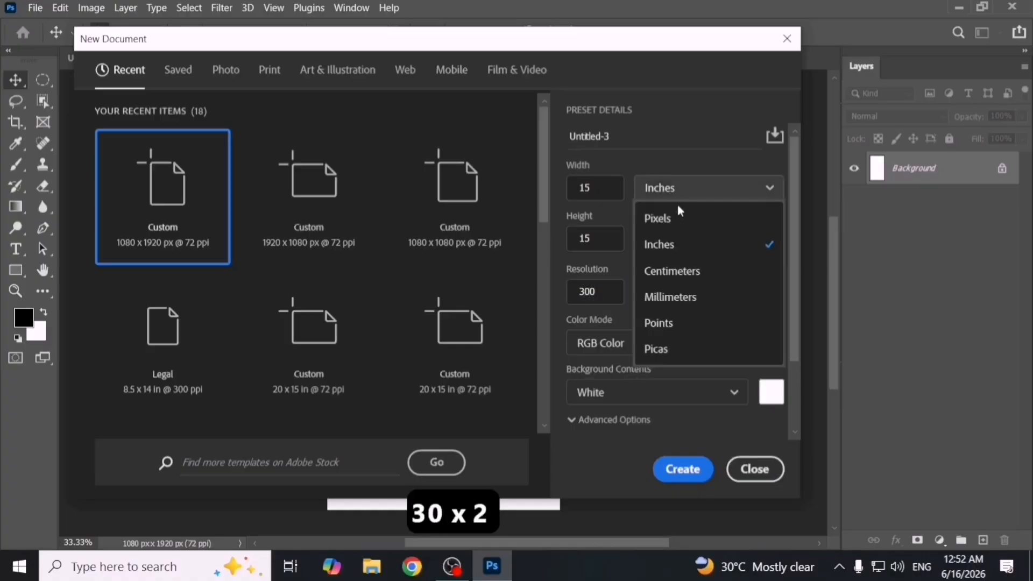
pyautogui.click(682, 218)
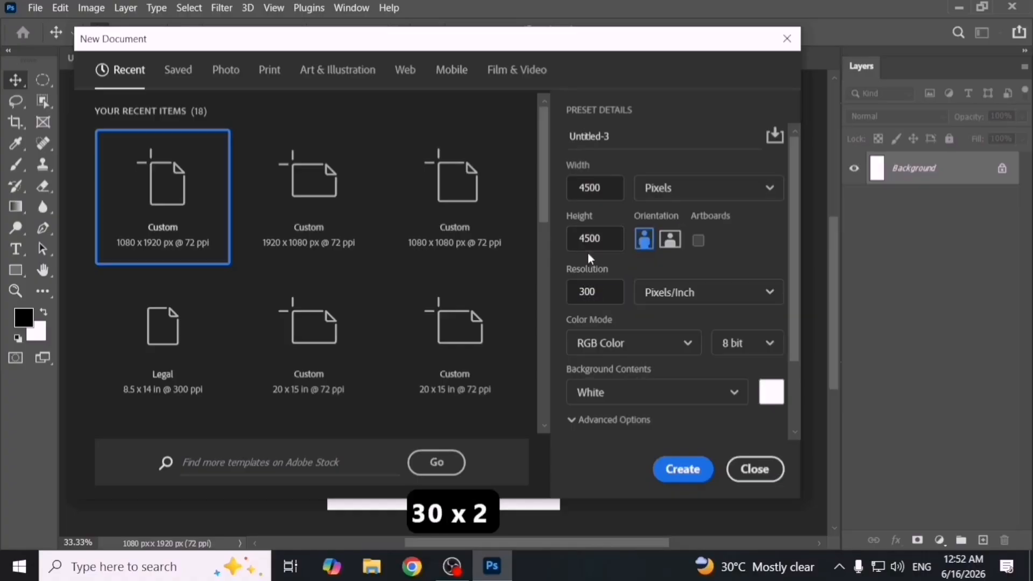
# Set the resolution to 72 pixels per inch and change the document's size units to inches.
pyautogui.moveTo(597, 291); pyautogui.dragTo(571, 292)
pyautogui.write('72')
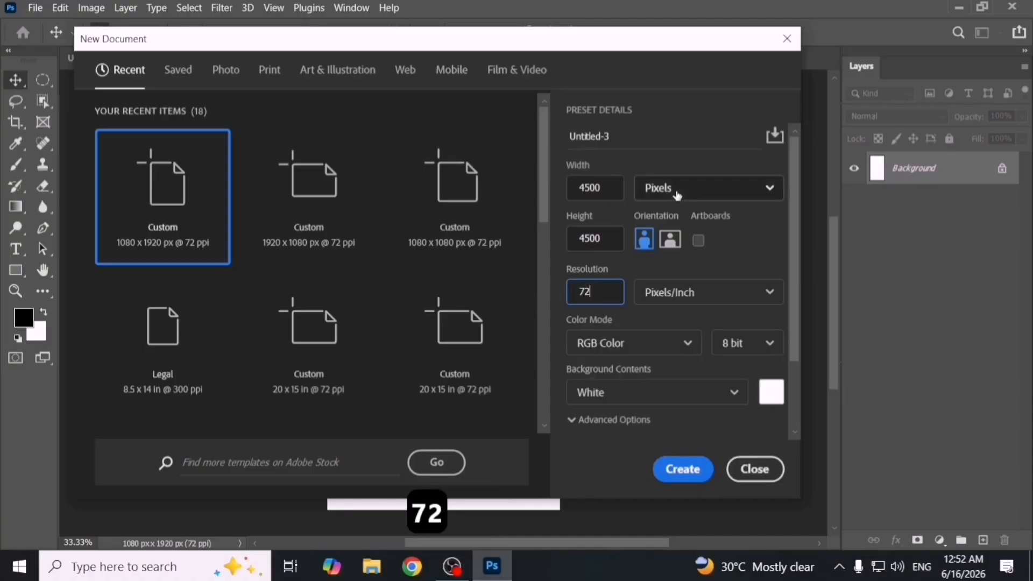
pyautogui.click(716, 191)
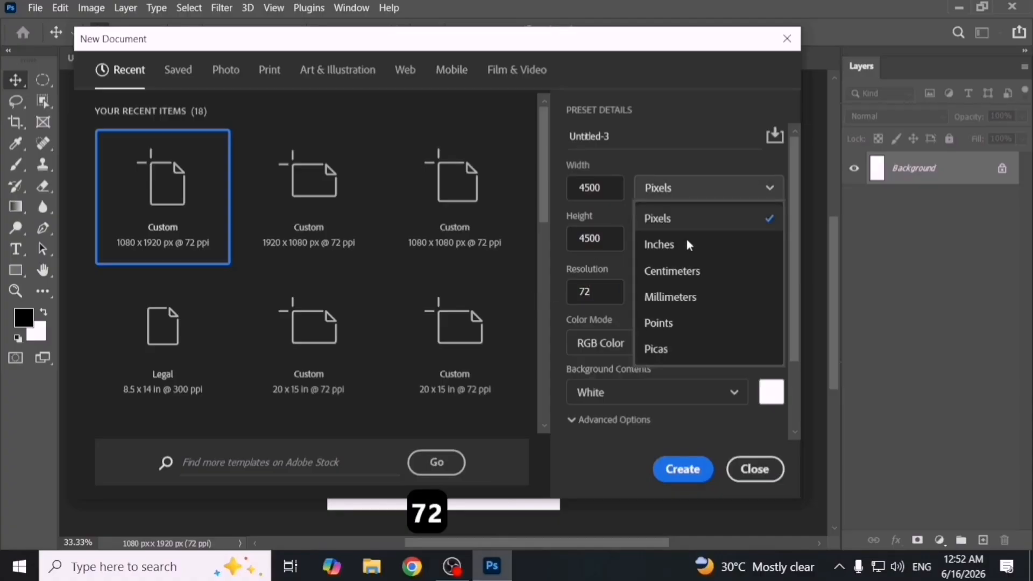
pyautogui.click(685, 240)
# Enter 15 inches for both the document's width and its height.
pyautogui.doubleClick(592, 187)
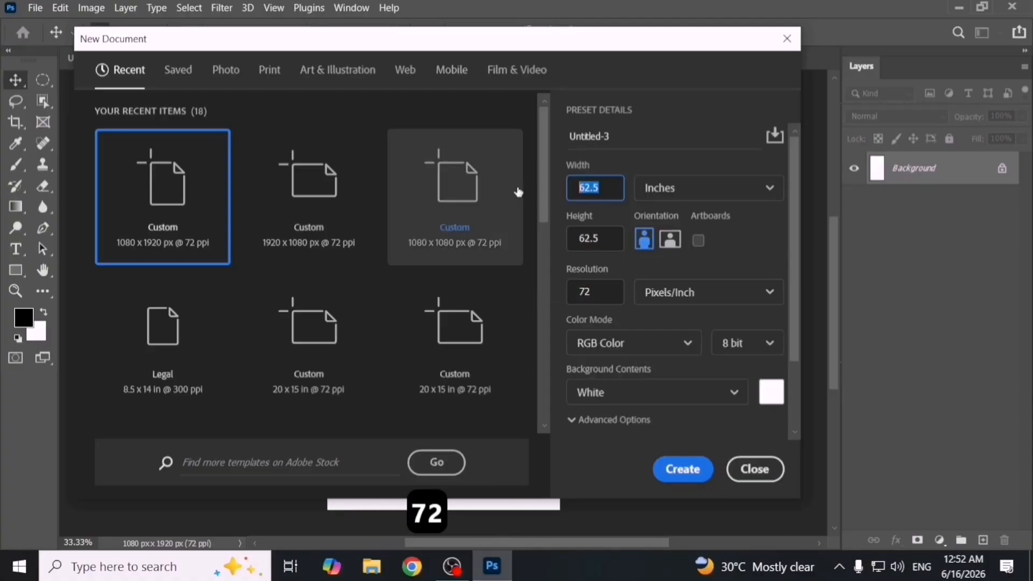
pyautogui.write('15')
pyautogui.press('Tab')
pyautogui.press('Tab')
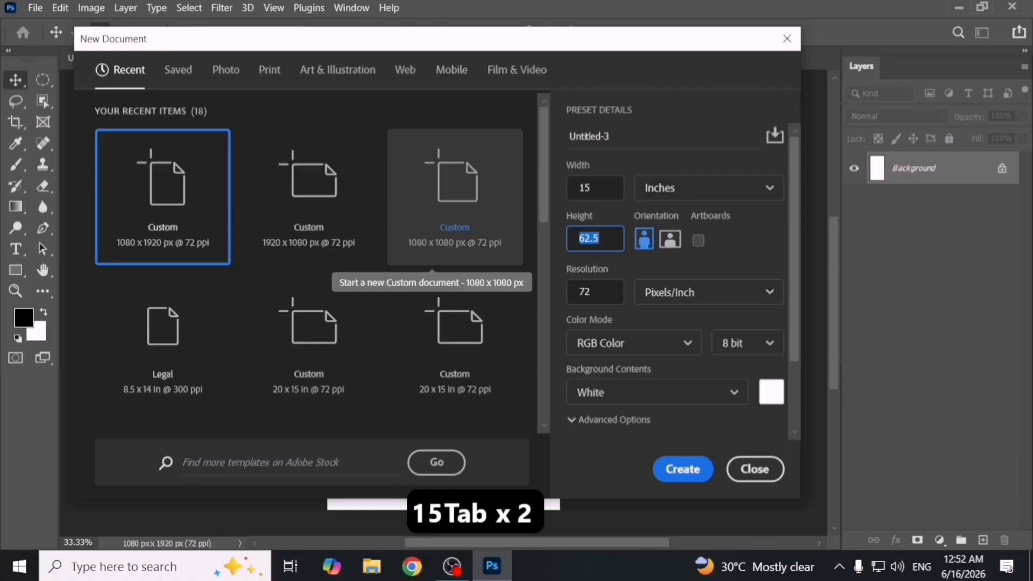
pyautogui.write('15')
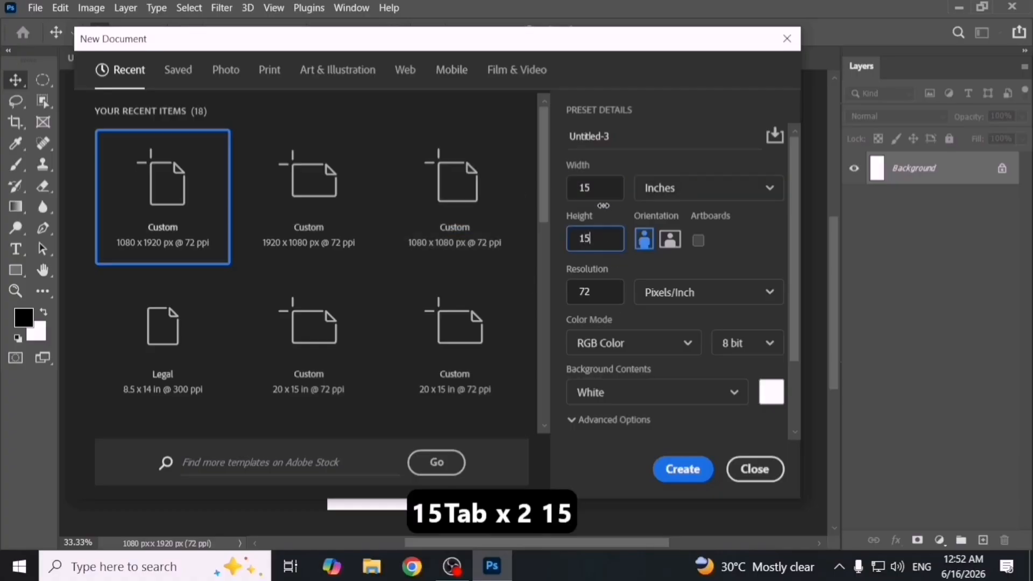
# Check the resolution unit options and keep Pixels/Inch selected.
pyautogui.doubleClick(602, 291)
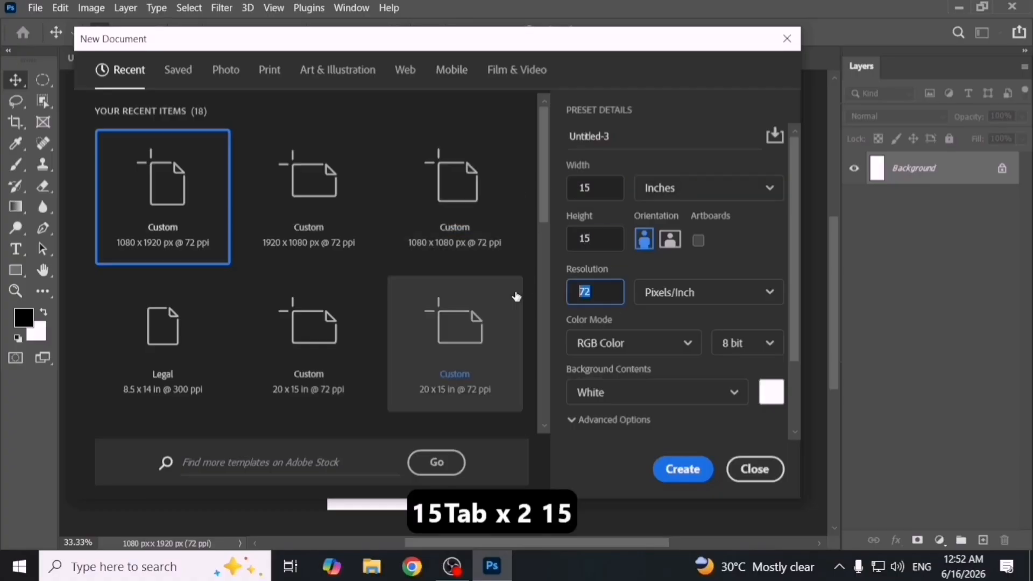
pyautogui.click(667, 293)
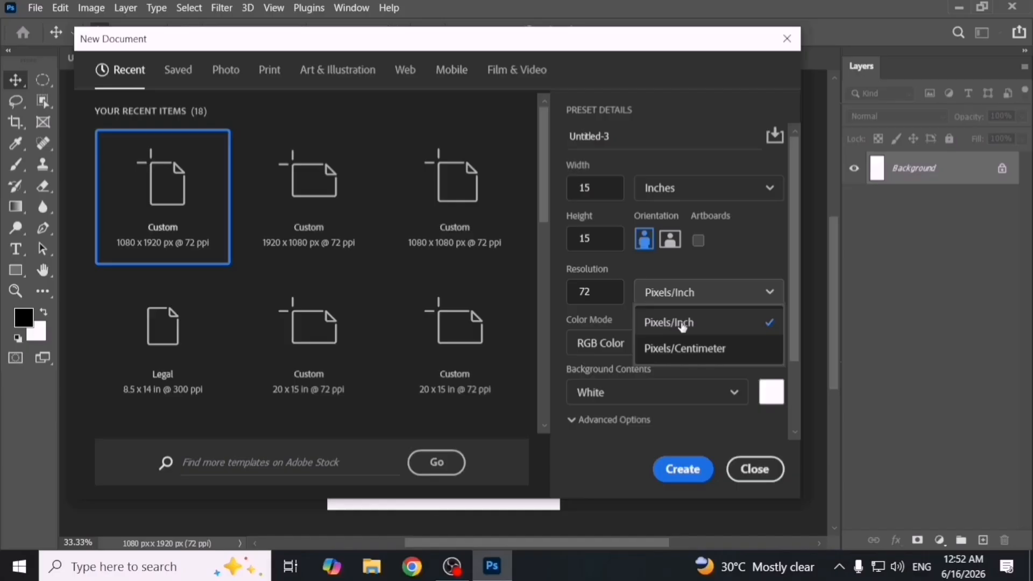
pyautogui.click(683, 323)
# Check the color mode and background contents options, keeping RGB Color and White.
pyautogui.click(657, 343)
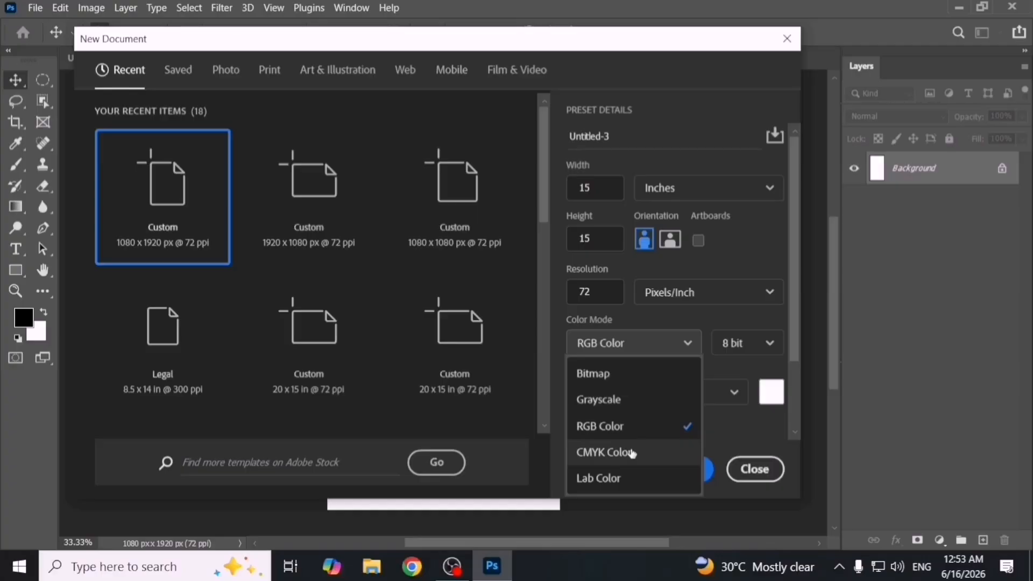
pyautogui.click(748, 416)
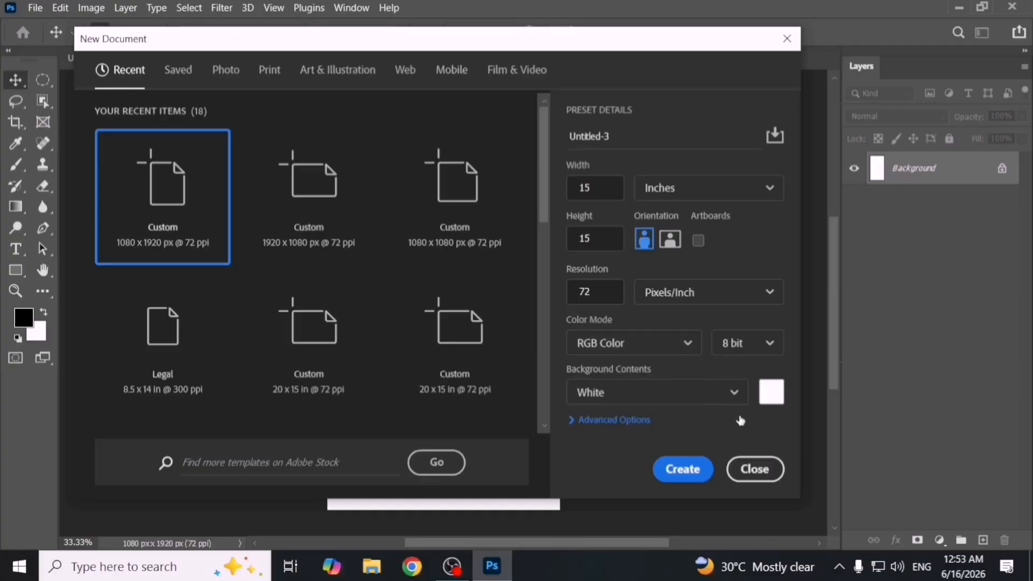
pyautogui.click(676, 399)
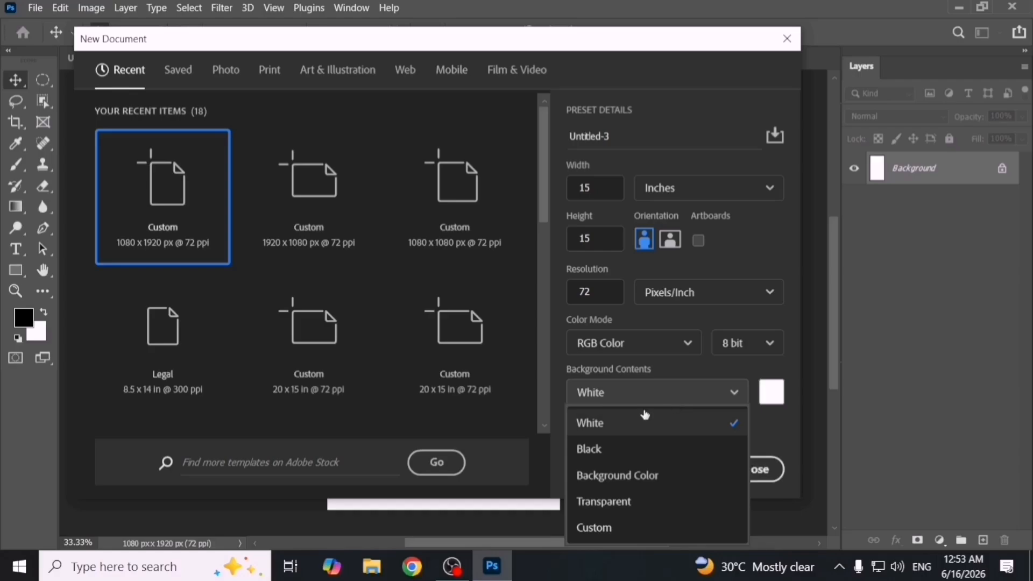
pyautogui.click(646, 421)
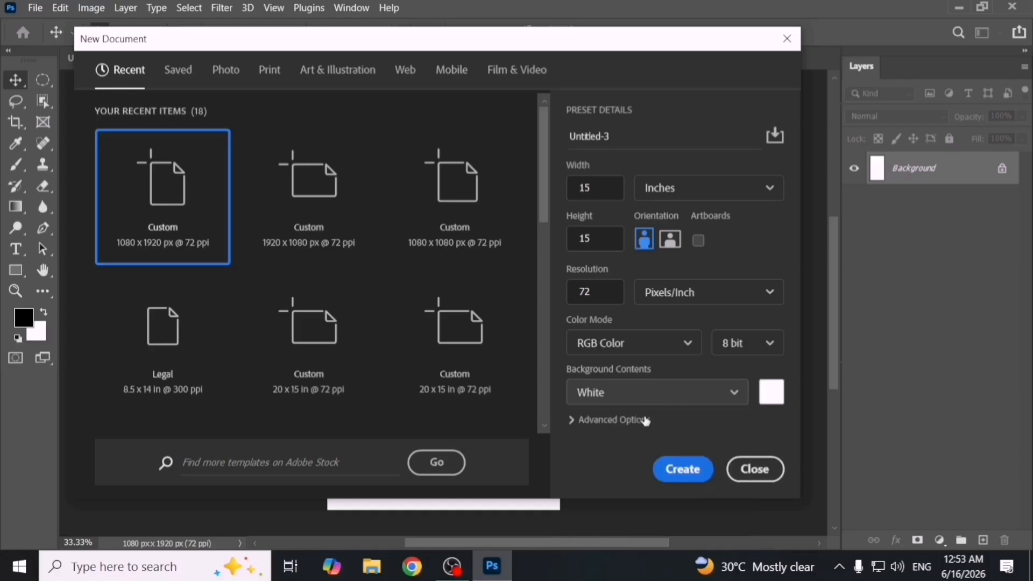
# Show the advanced options and create the 15 × 15 inch document with a white background.
pyautogui.click(571, 422)
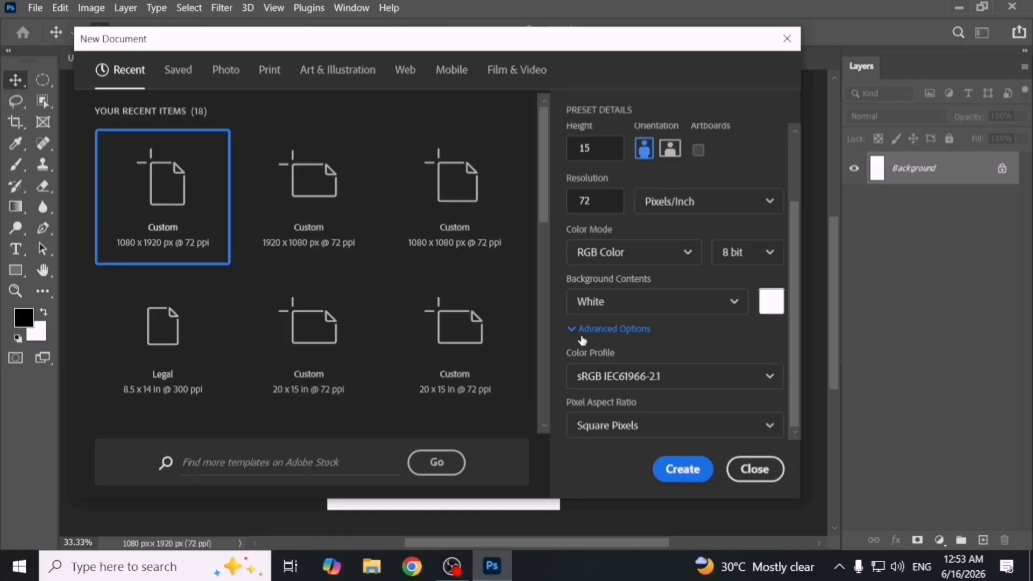
pyautogui.click(773, 312)
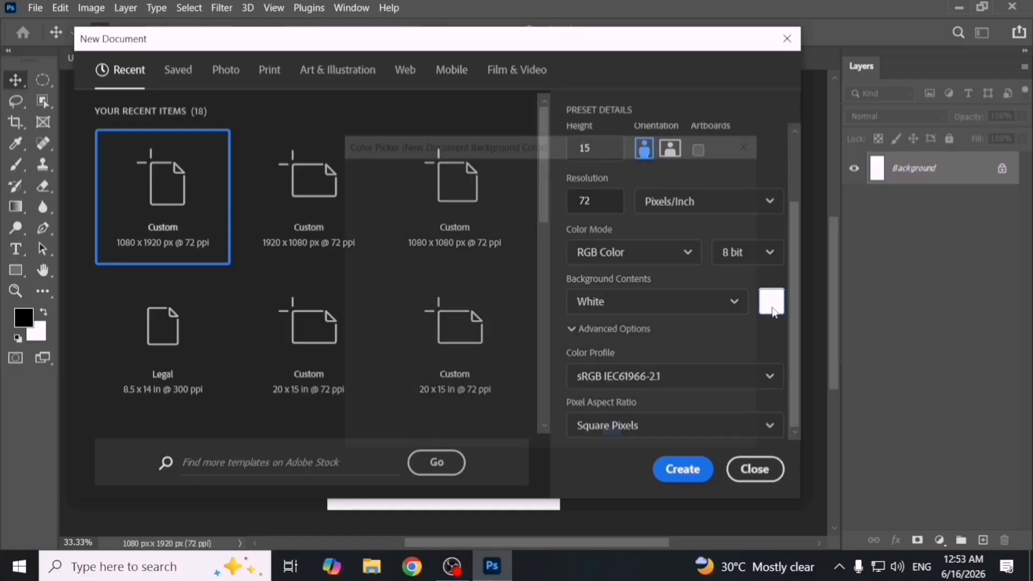
pyautogui.click(719, 203)
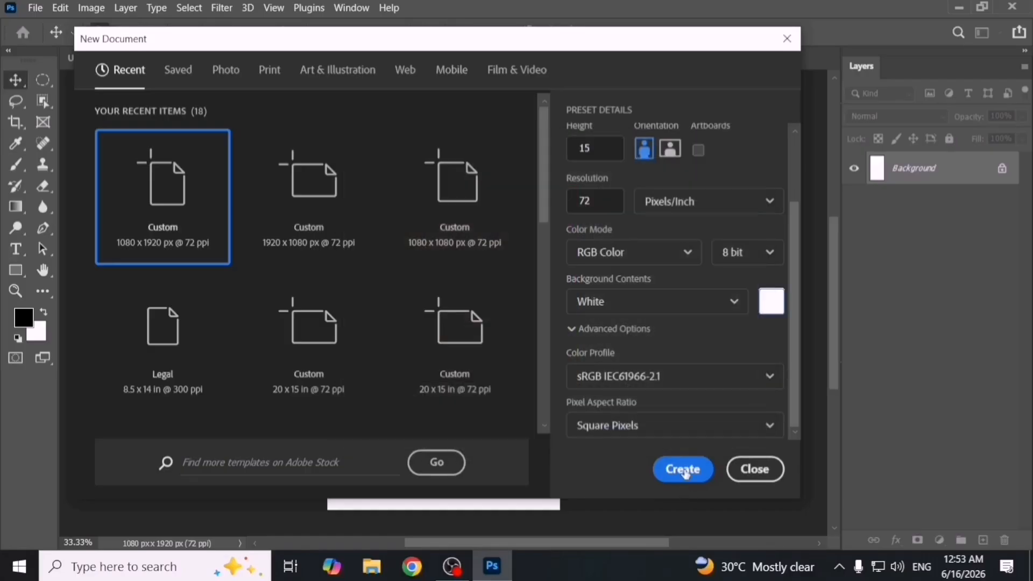
pyautogui.click(683, 469)
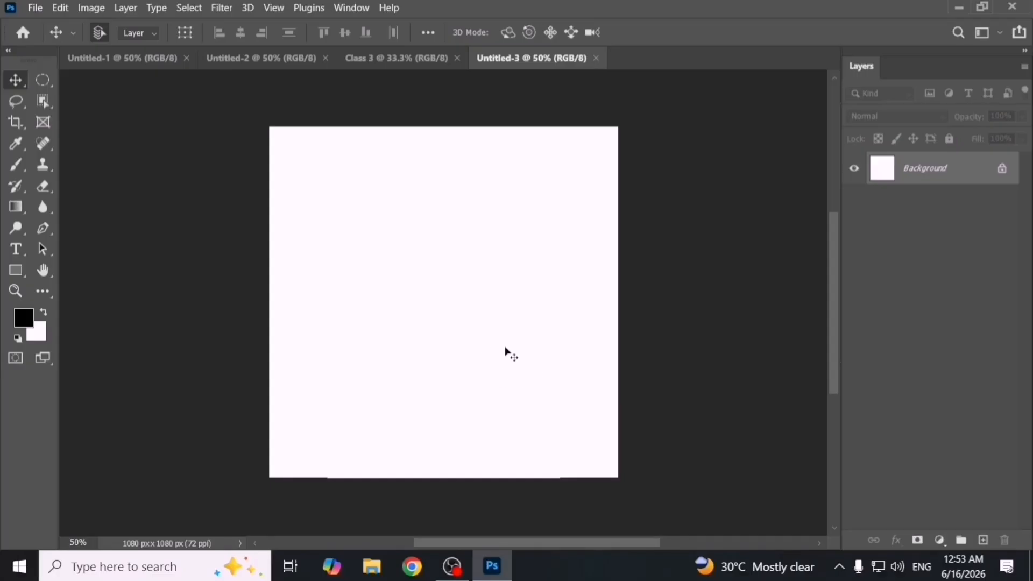
# Create another 15 × 15 inch document with the custom red background color ff1313.
pyautogui.hotkey('ctrl', 'n')
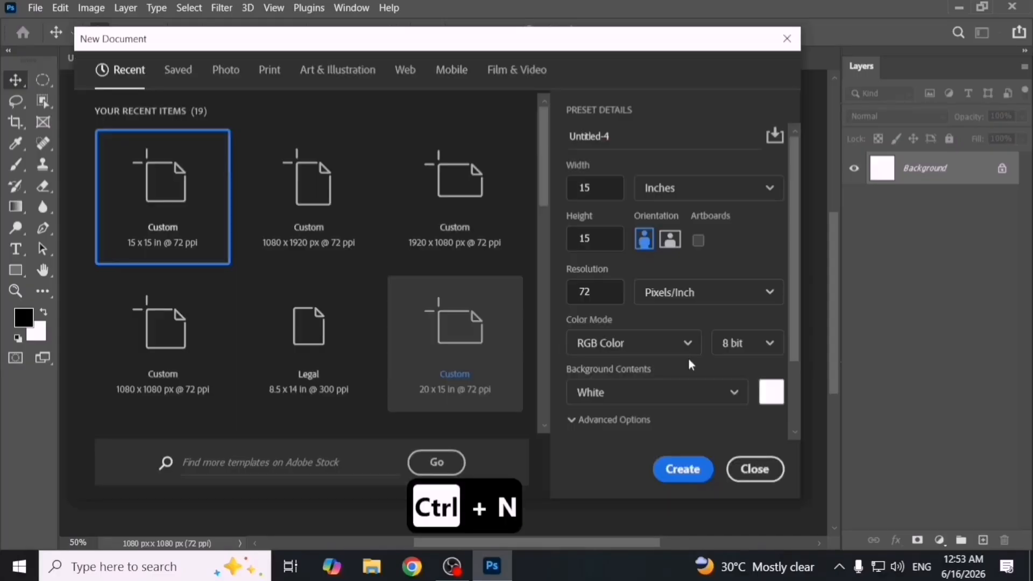
pyautogui.click(779, 401)
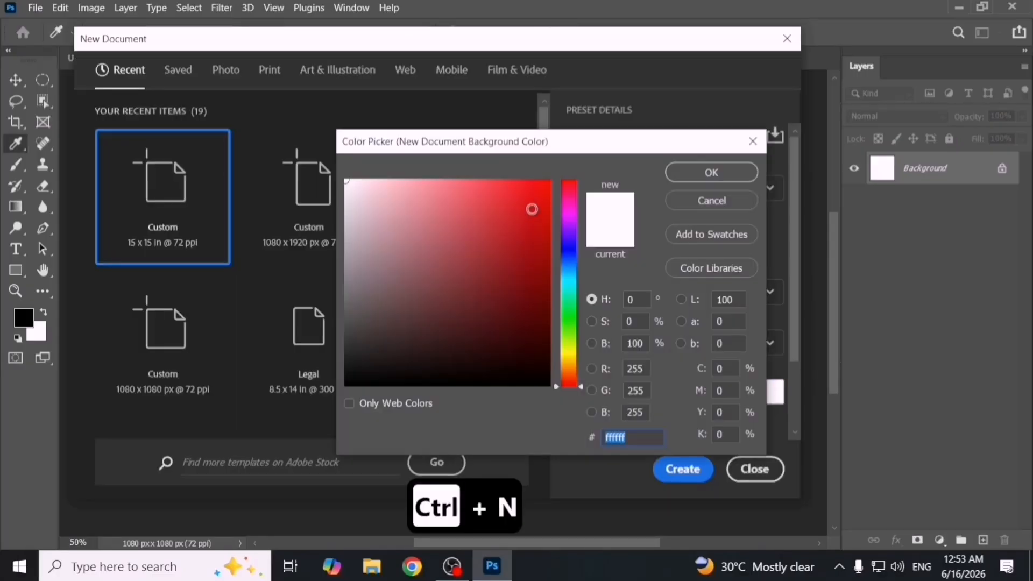
pyautogui.write('ff1313')
pyautogui.click(698, 174)
pyautogui.click(686, 470)
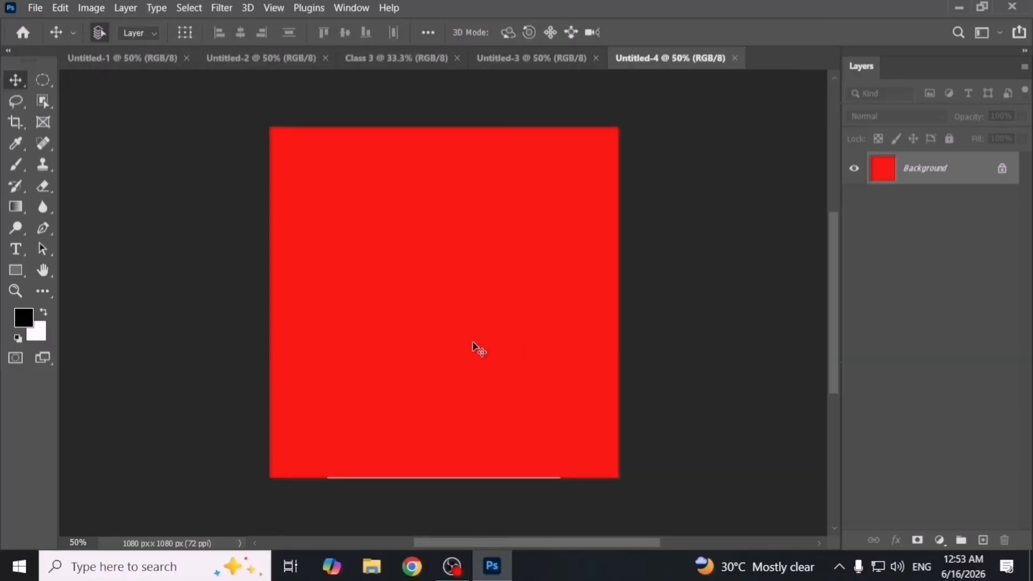
# Create another 15 × 15 inch document with the background contents set to Background Color.
pyautogui.hotkey('ctrl', 'n')
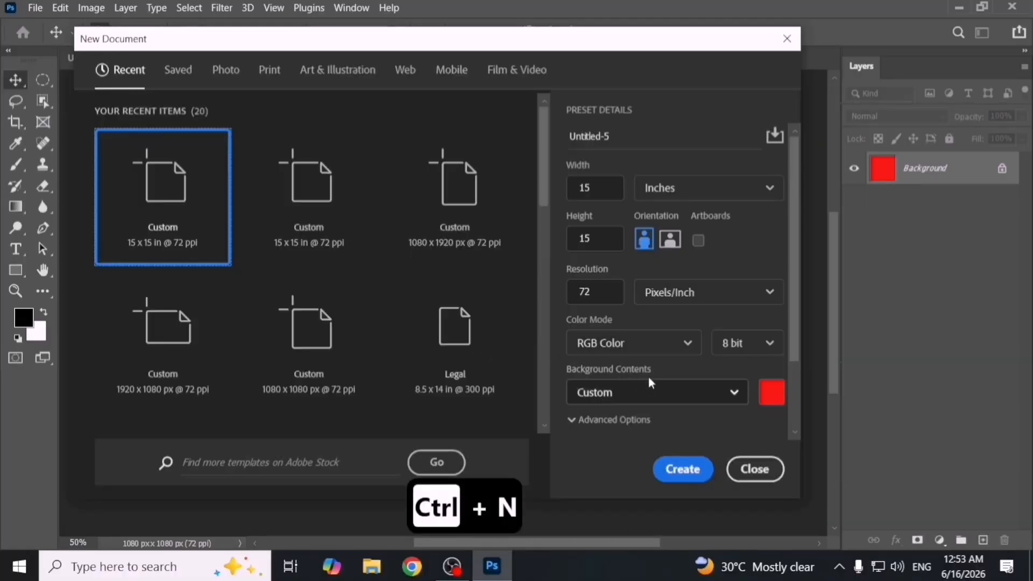
pyautogui.scroll(-3, 658, 390)
pyautogui.click(661, 302)
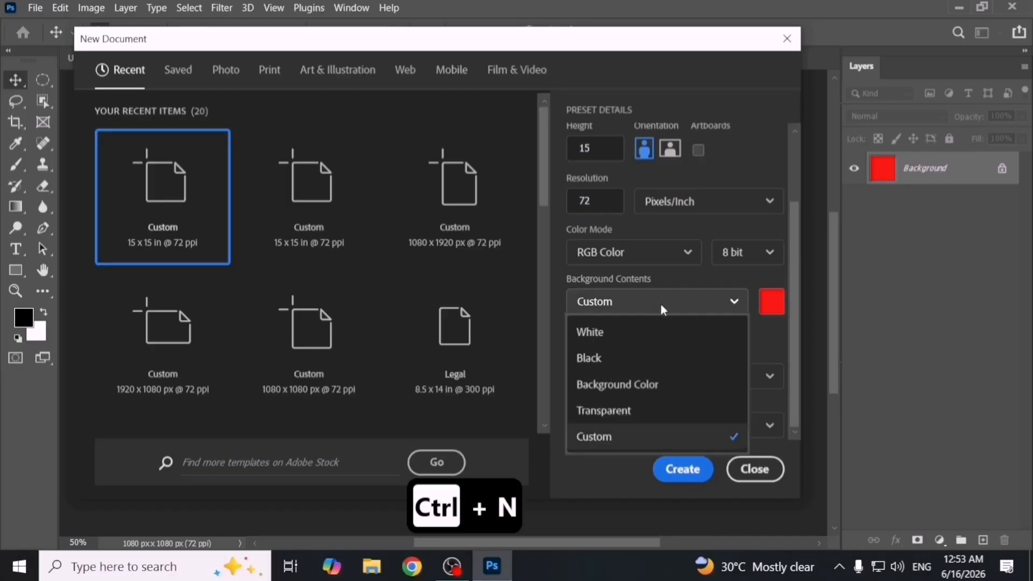
pyautogui.click(647, 358)
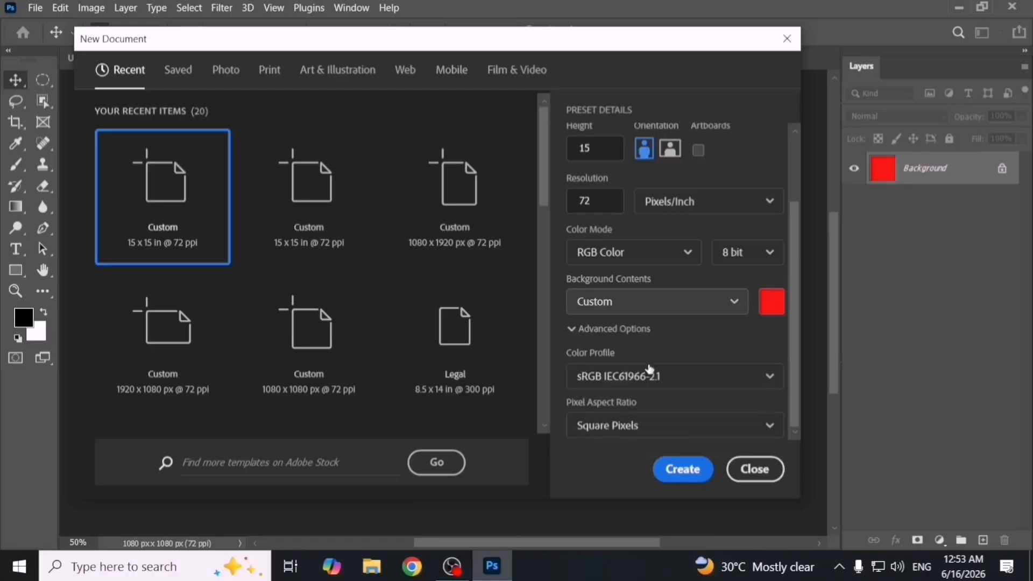
pyautogui.click(646, 304)
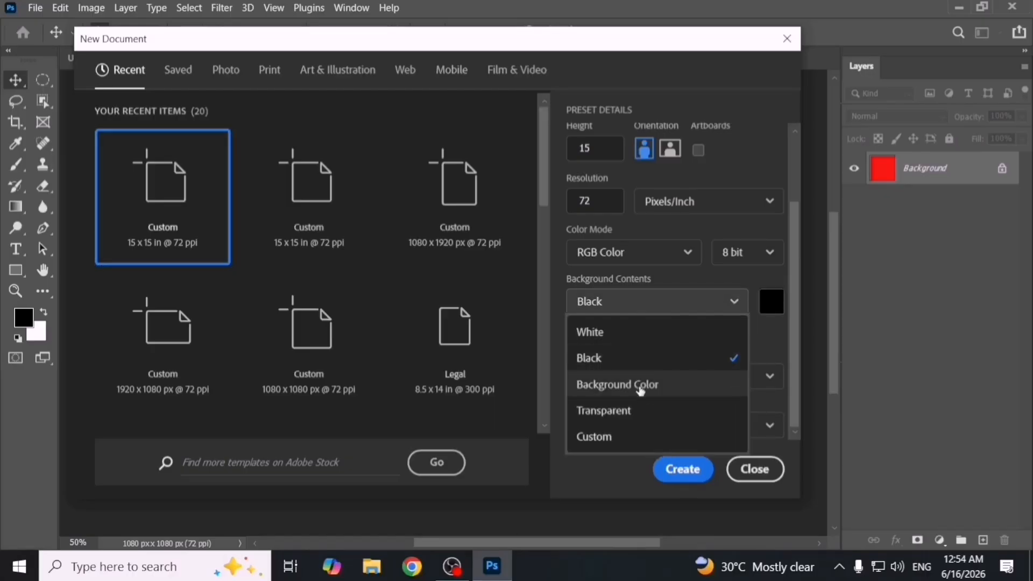
pyautogui.click(640, 385)
pyautogui.click(682, 469)
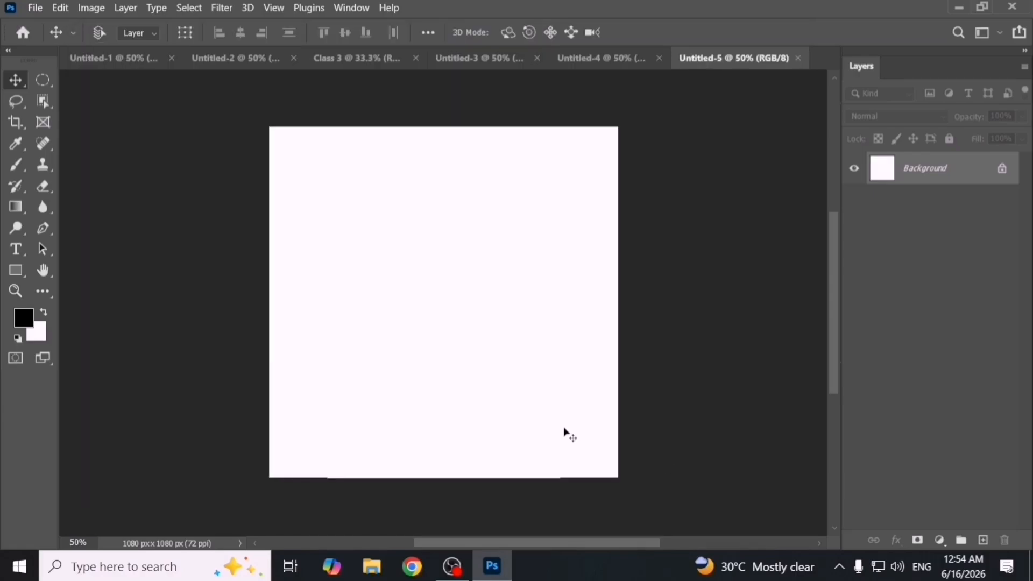
# Create another 15 × 15 inch document with the background contents set to Transparent.
pyautogui.hotkey('ctrl', 'n')
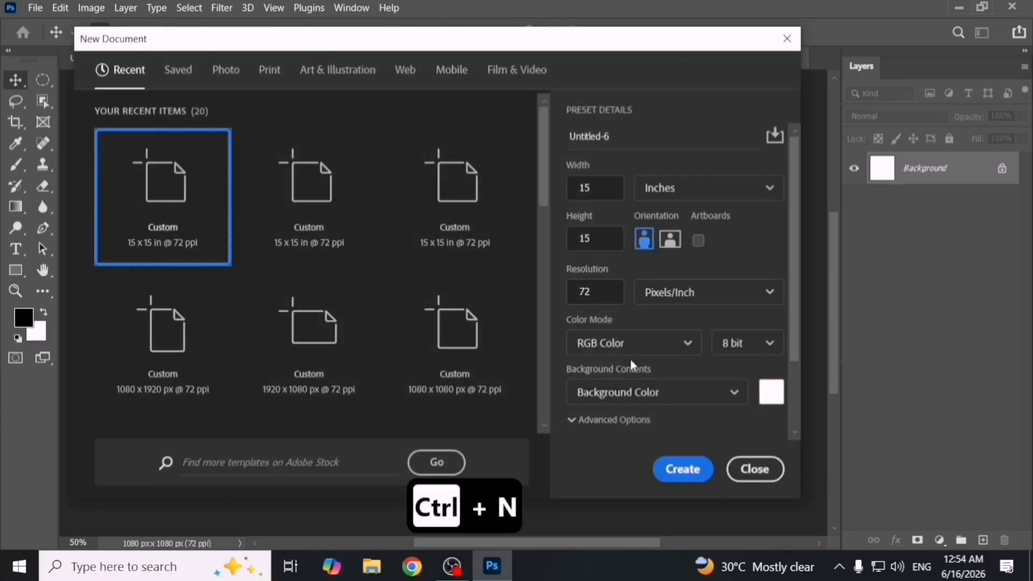
pyautogui.click(627, 391)
pyautogui.click(627, 500)
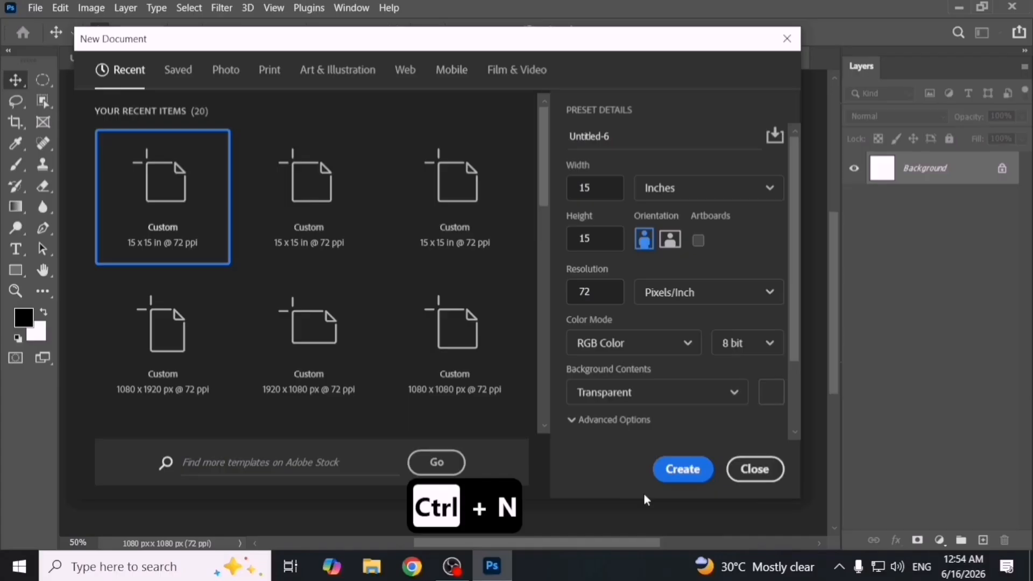
pyautogui.click(683, 470)
pyautogui.moveTo(484, 320); pyautogui.dragTo(464, 307)
pyautogui.moveTo(489, 318); pyautogui.dragTo(501, 344)
pyautogui.moveTo(474, 291); pyautogui.dragTo(498, 301)
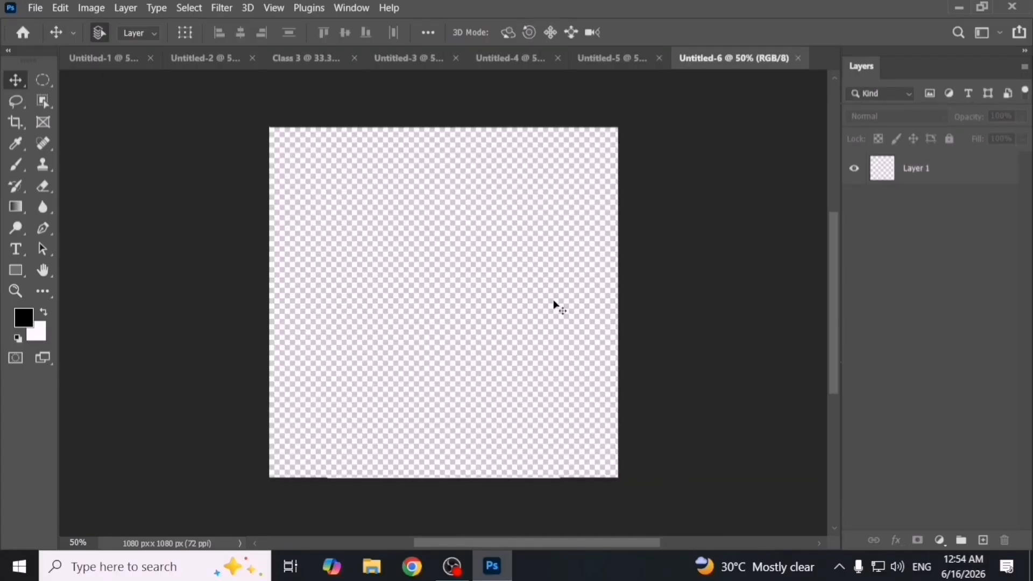
# Close all the open documents, from Untitled-1 through Untitled-6.
pyautogui.click(661, 63)
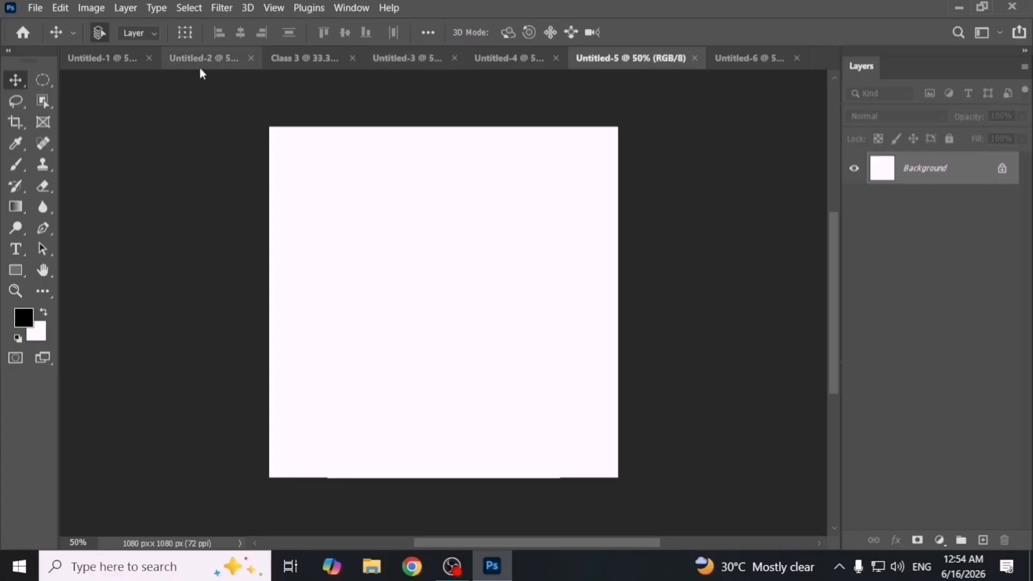
pyautogui.click(149, 58)
pyautogui.click(169, 58)
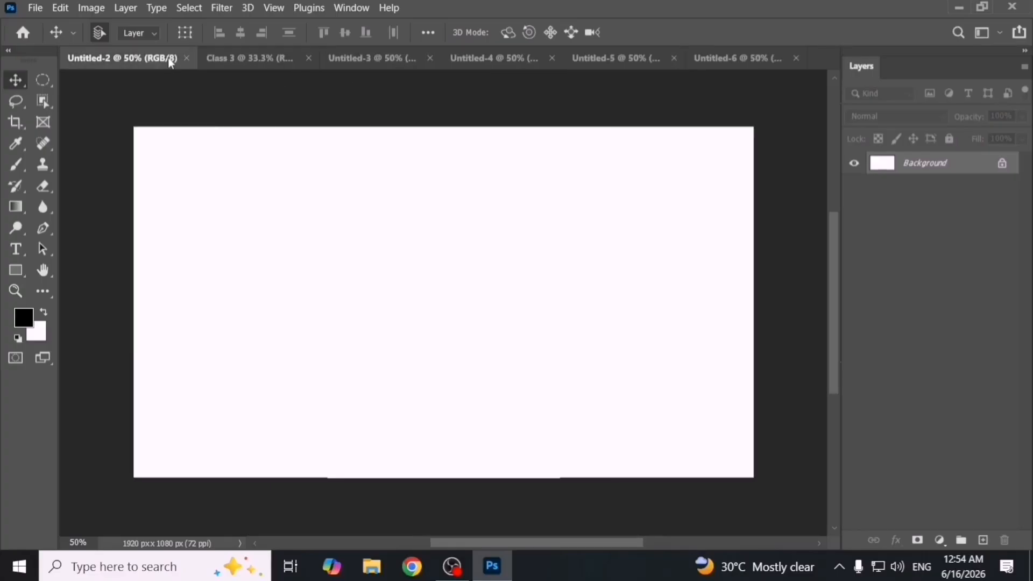
pyautogui.click(187, 58)
pyautogui.click(186, 58)
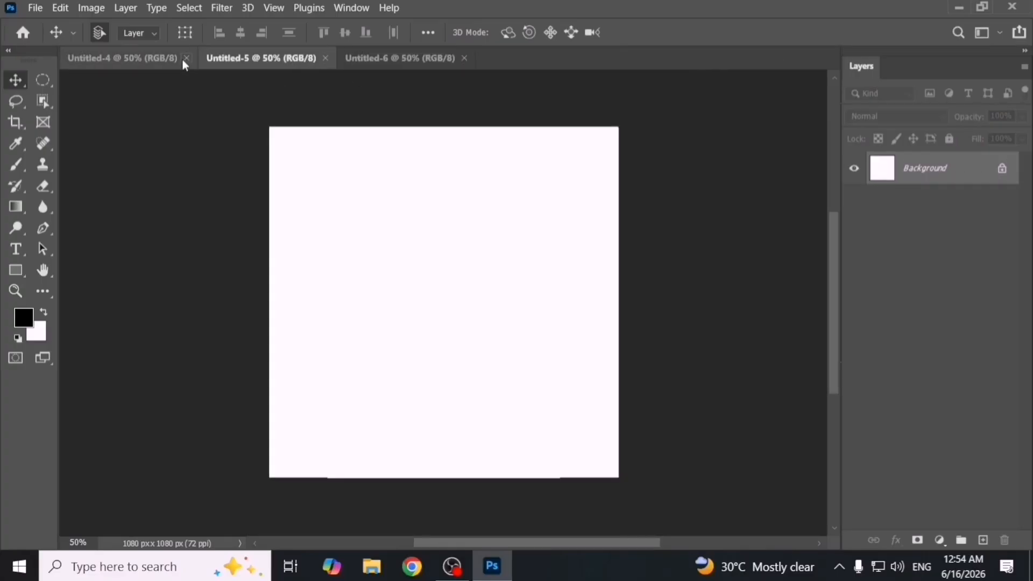
pyautogui.click(185, 57)
pyautogui.click(185, 57)
pyautogui.click(186, 59)
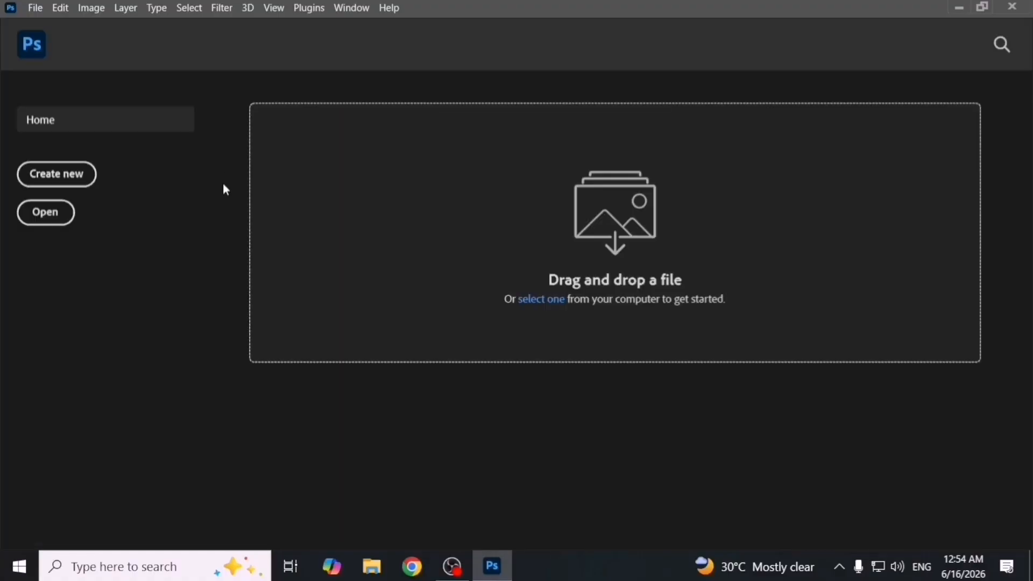
# Start a new document setup, set its background contents to White and keep the advanced options expanded.
pyautogui.hotkey('ctrl', 'n')
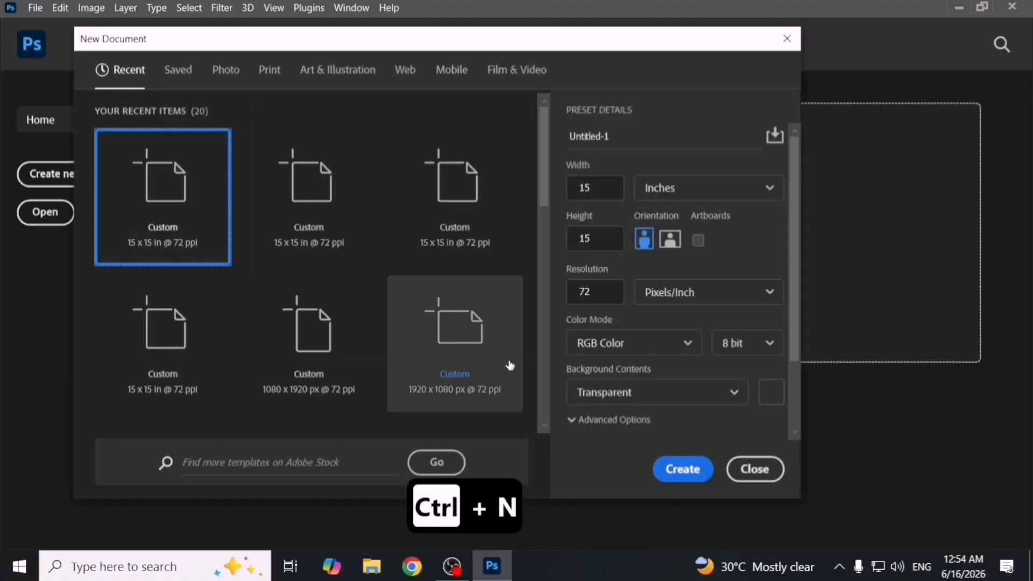
pyautogui.scroll(-3, 633, 402)
pyautogui.click(624, 330)
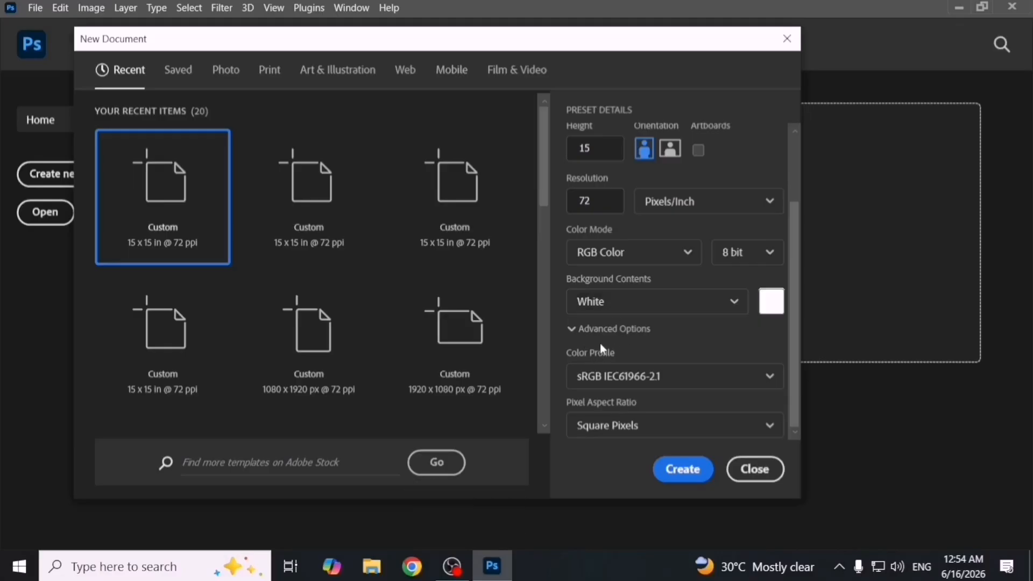
pyautogui.click(571, 330)
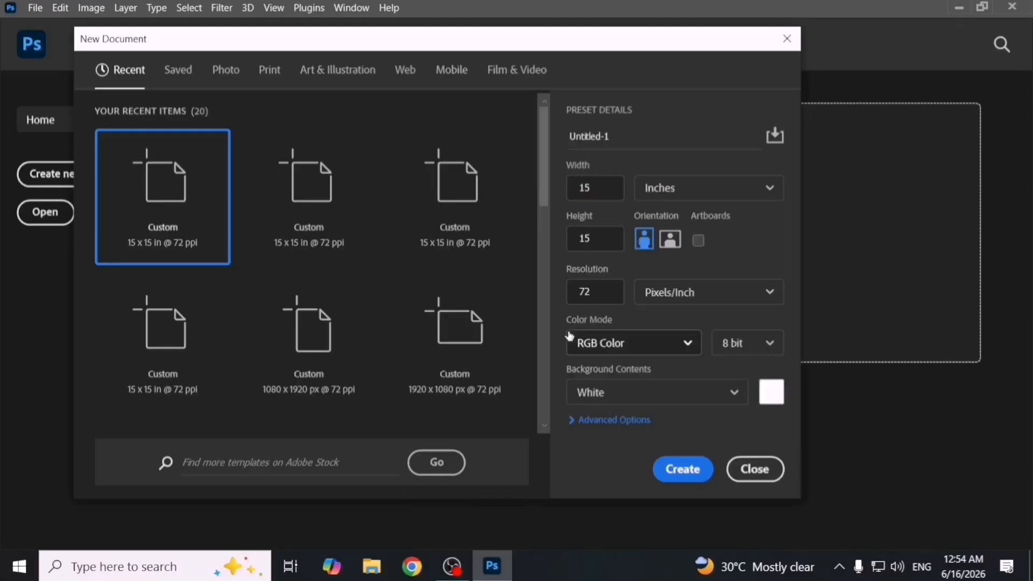
pyautogui.click(570, 428)
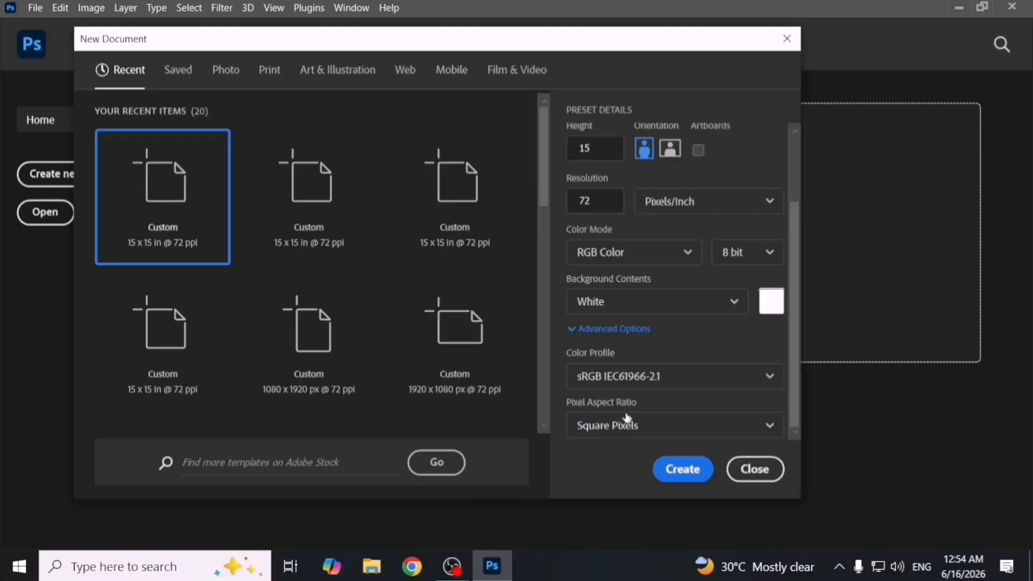
# Check the pixel aspect ratio and color profile options, keeping Square Pixels and sRGB IEC61966-2.1.
pyautogui.click(663, 425)
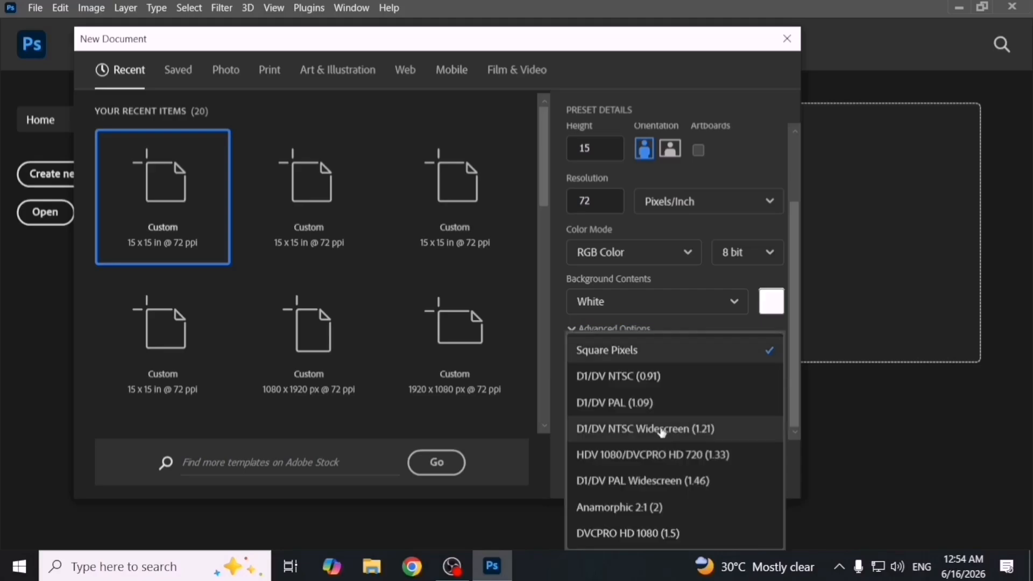
pyautogui.click(614, 353)
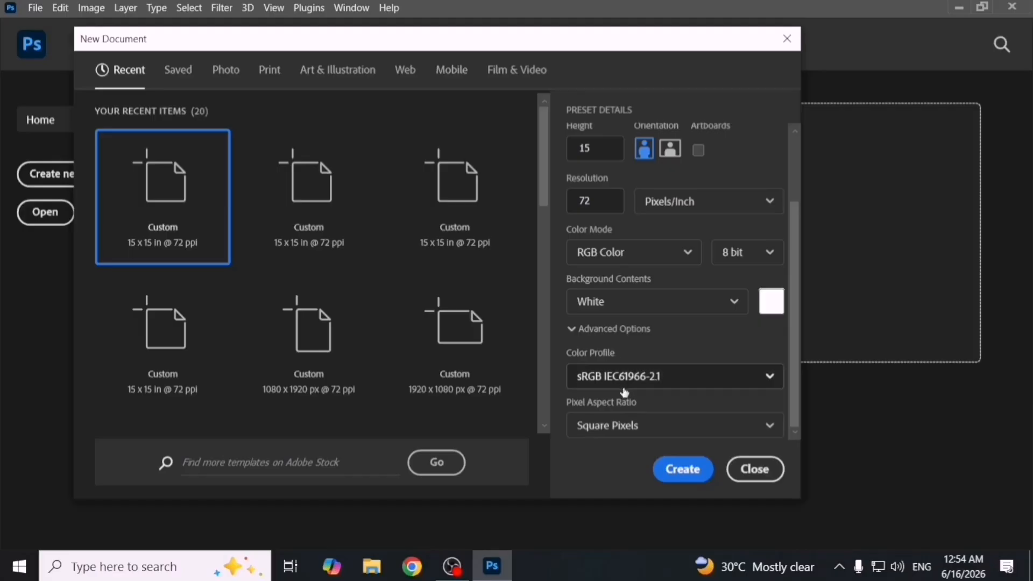
pyautogui.click(639, 383)
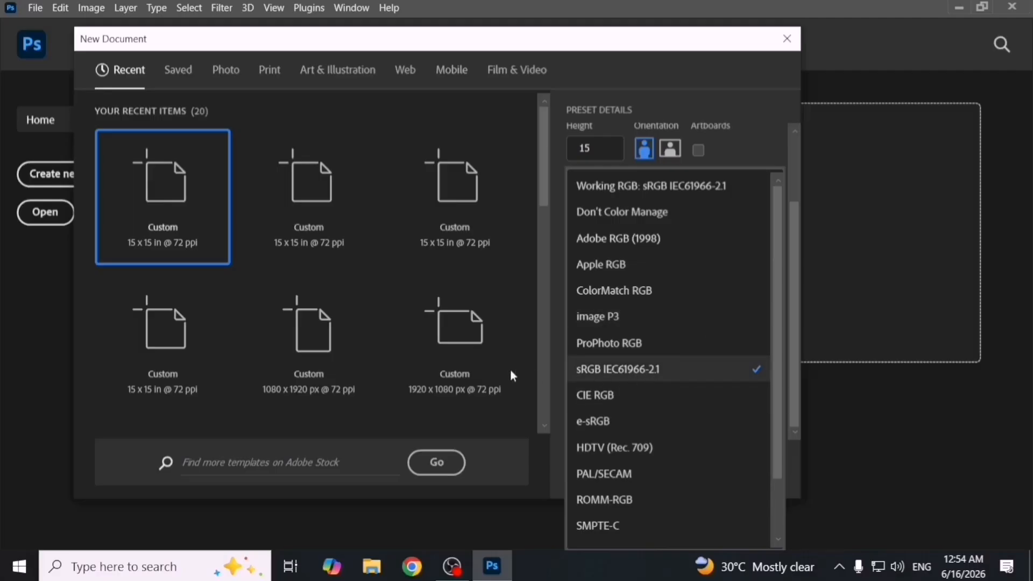
pyautogui.click(556, 370)
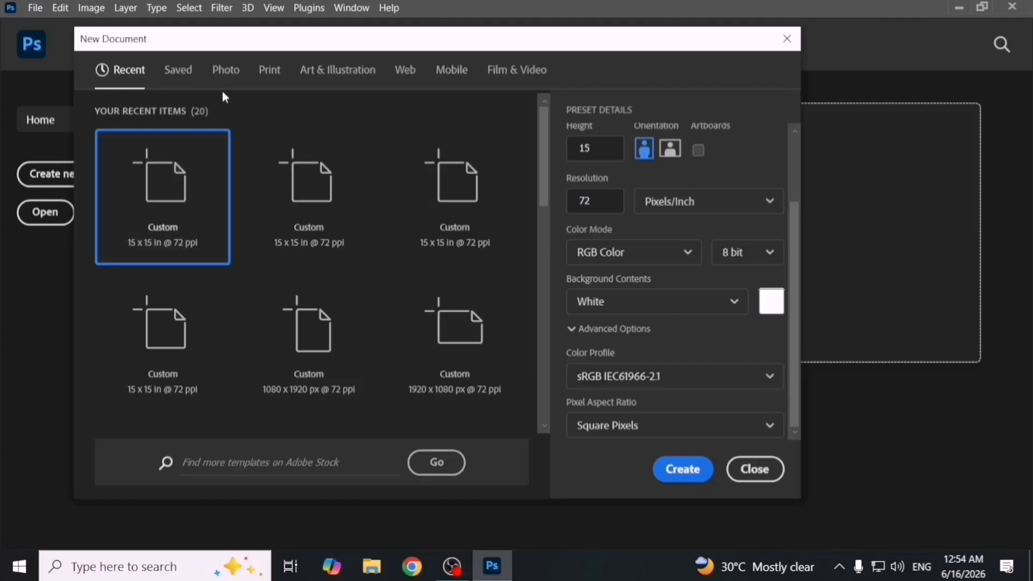
pyautogui.scroll(2, 661, 377)
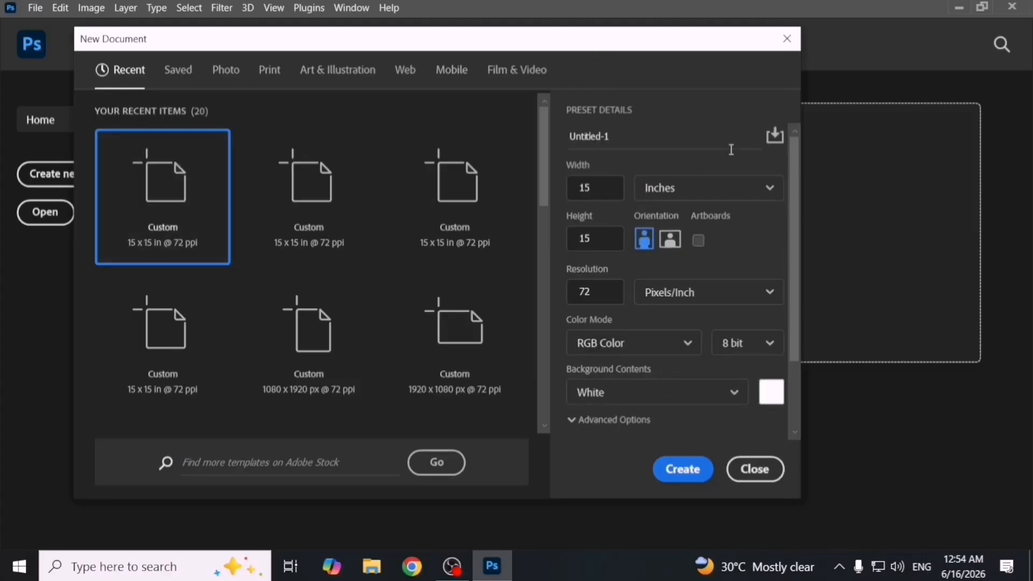
pyautogui.click(637, 140)
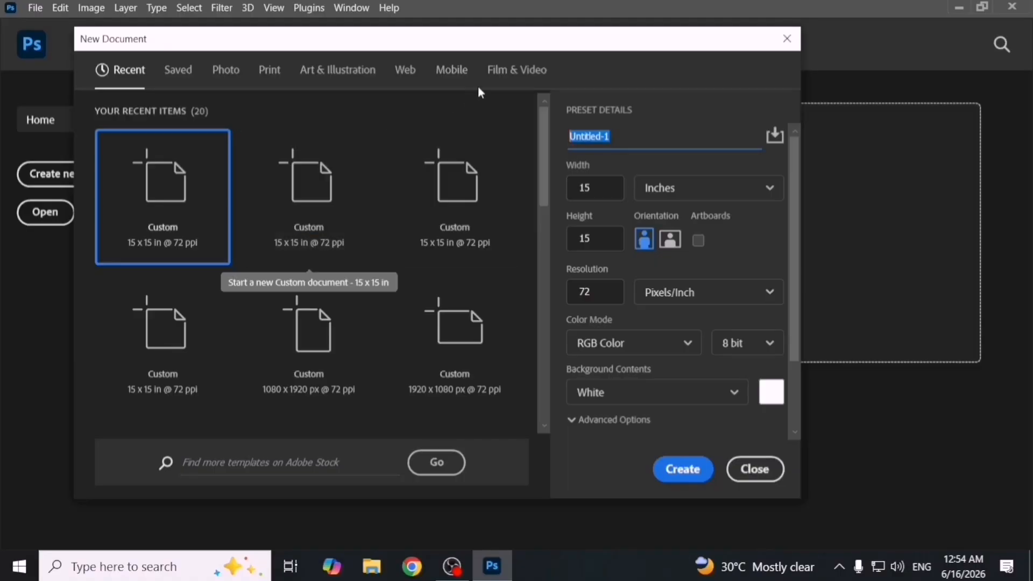
pyautogui.moveTo(504, 49); pyautogui.dragTo(583, 51)
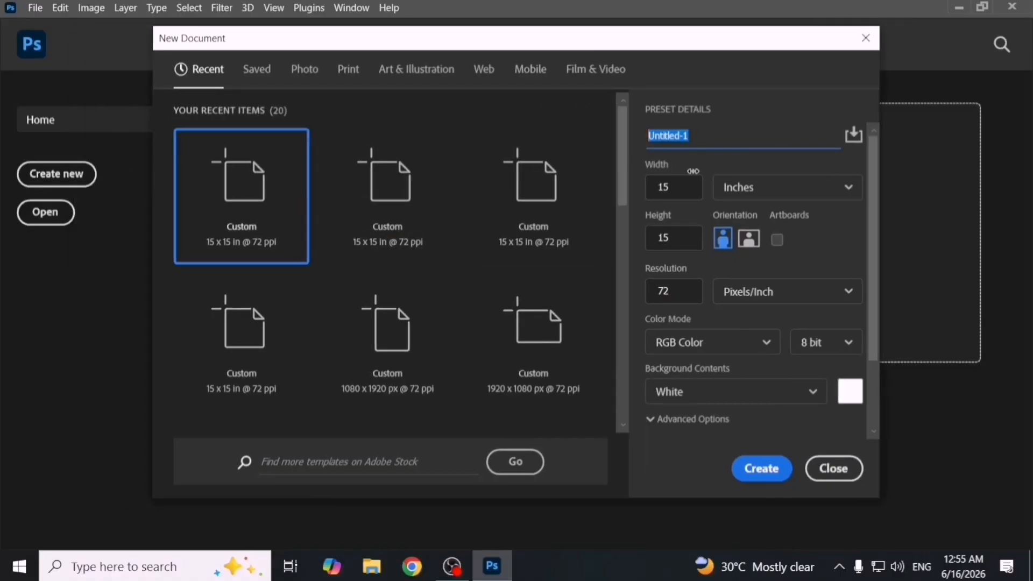
pyautogui.scroll(-2, 717, 372)
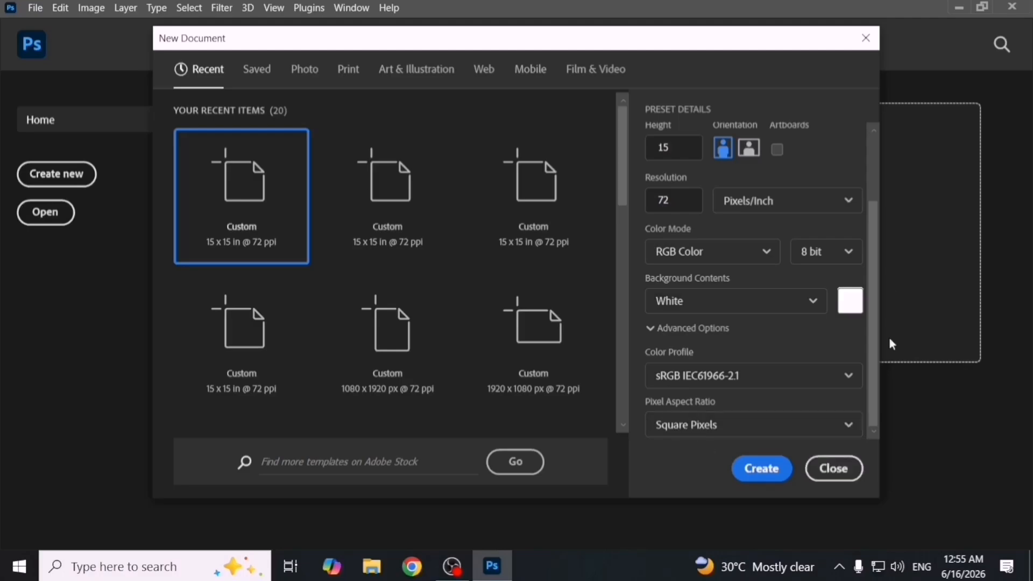
# Look through the newest recent document presets, selecting 1920 × 1080 px, 1080 × 1920 px and 15 × 15 in.
pyautogui.scroll(2, 772, 368)
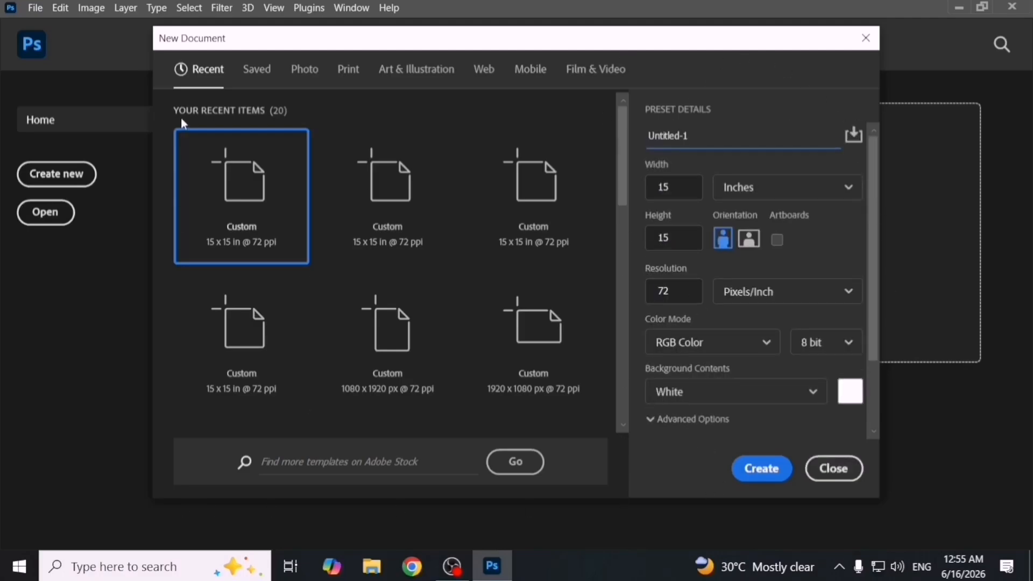
pyautogui.moveTo(681, 42); pyautogui.dragTo(664, 78)
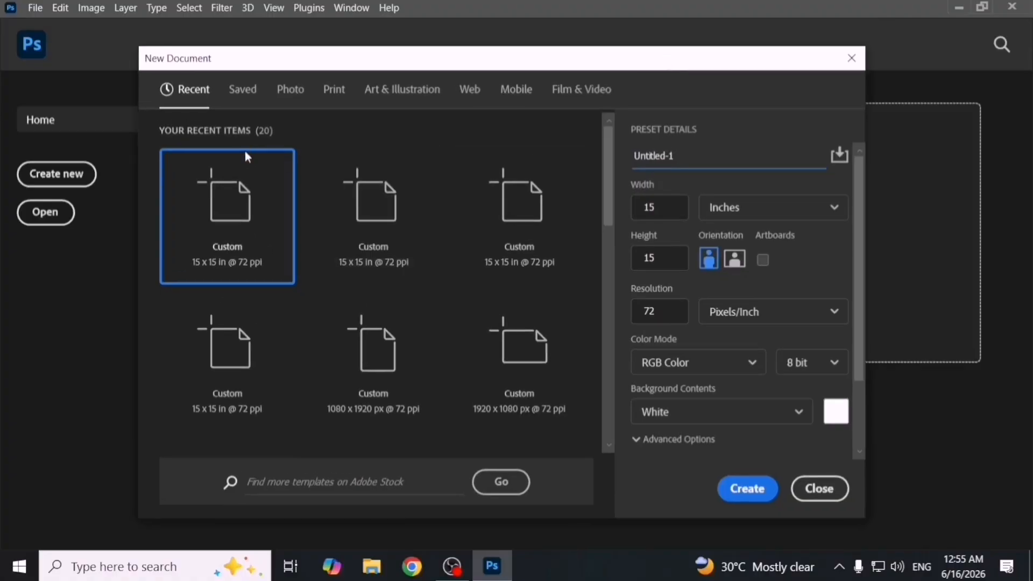
pyautogui.scroll(-2, 276, 247)
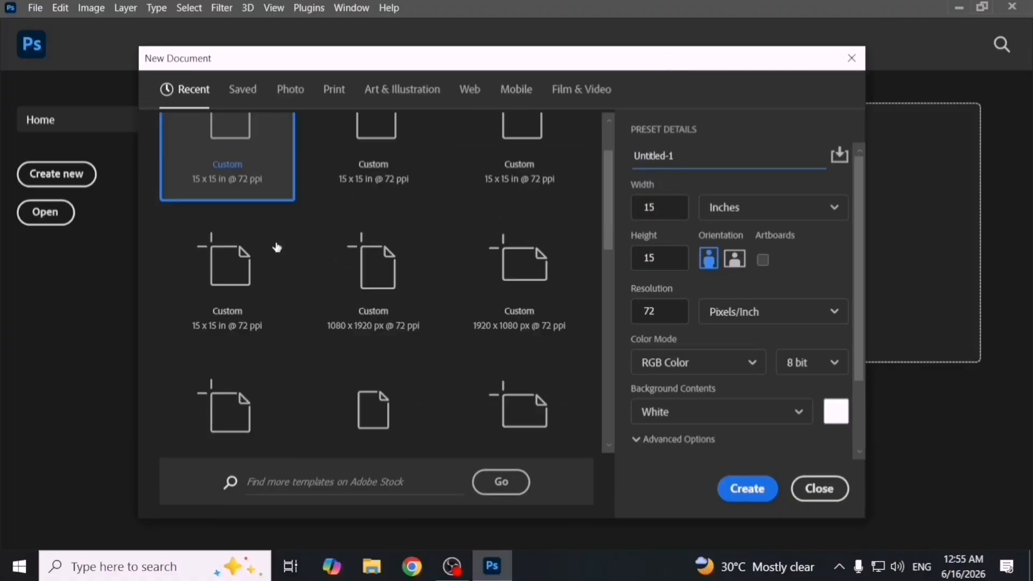
pyautogui.click(502, 291)
pyautogui.click(412, 292)
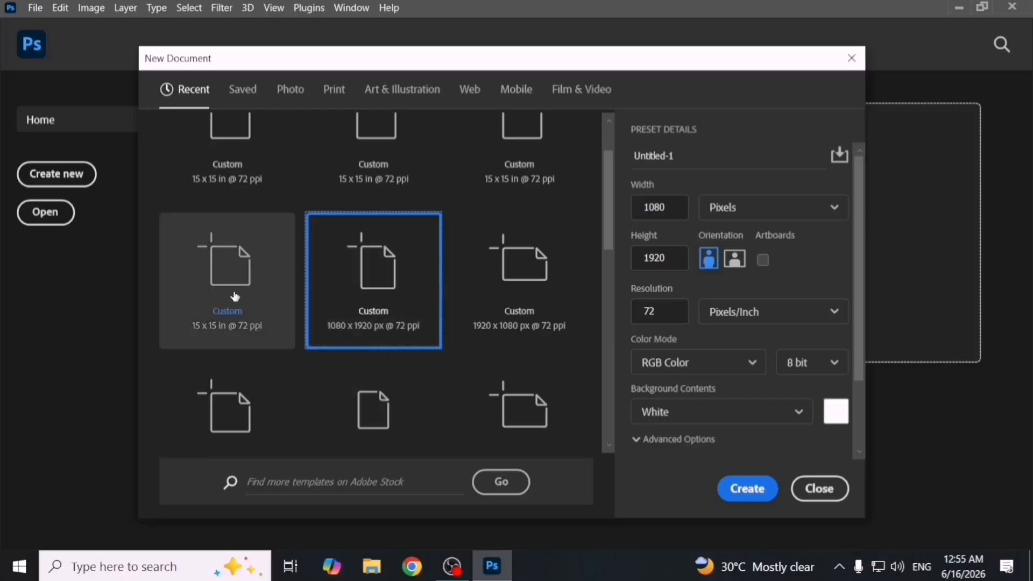
pyautogui.click(251, 322)
pyautogui.scroll(-2, 508, 391)
pyautogui.scroll(-4, 508, 391)
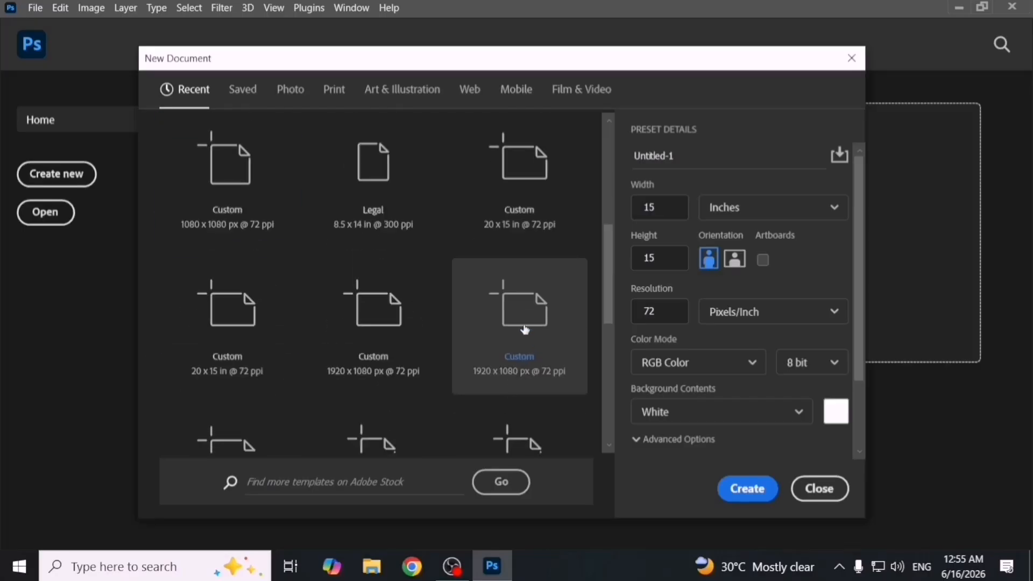
# Examine the older recent presets, selecting 1920 × 1080 px, 3999 × 2837 px, 200 × 300 px, 1080 × 1080 px and 200 × 3000 px.
pyautogui.click(526, 330)
pyautogui.scroll(-6, 508, 334)
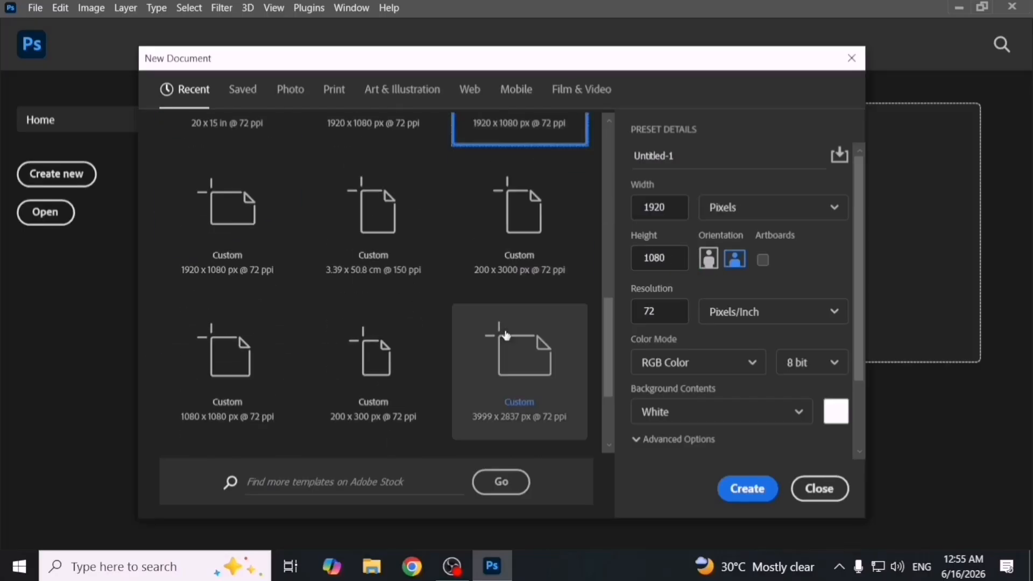
pyautogui.click(529, 383)
pyautogui.click(379, 386)
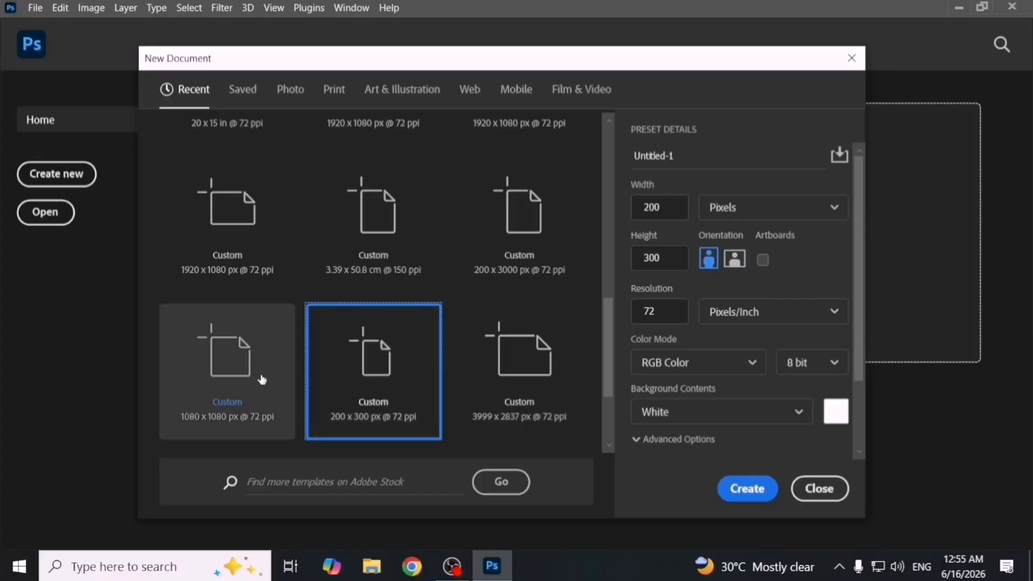
pyautogui.click(262, 380)
pyautogui.click(531, 257)
pyautogui.scroll(6, 447, 311)
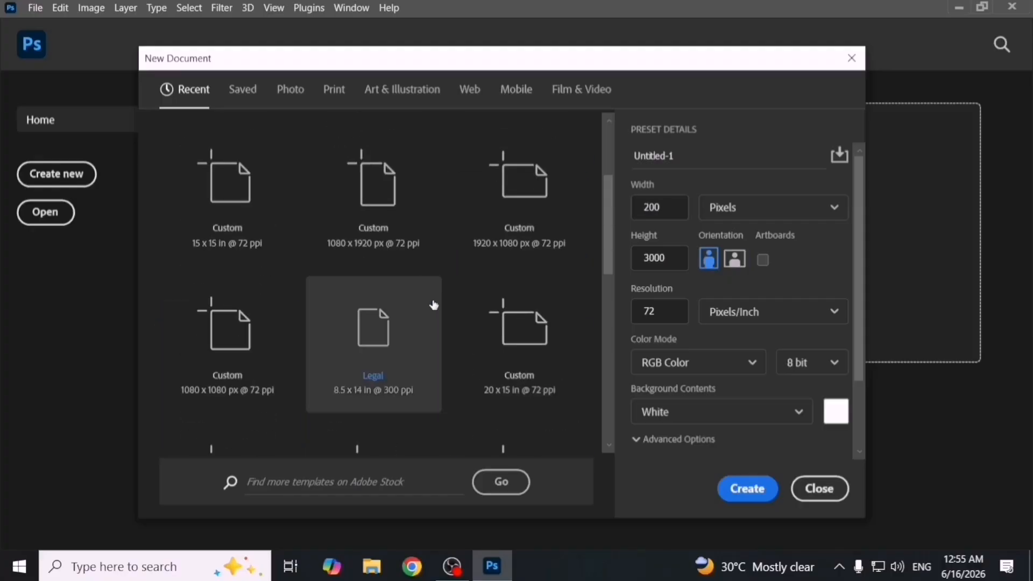
# Name the 15 × 15 inch transparent document Class 3 and save its settings as the document preset Saved 1.
pyautogui.click(242, 90)
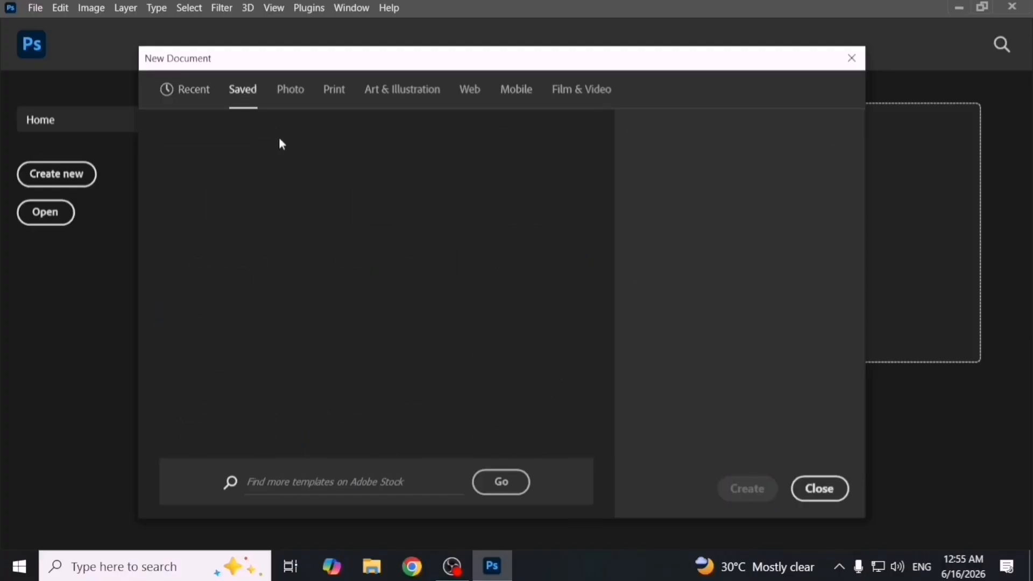
pyautogui.click(197, 97)
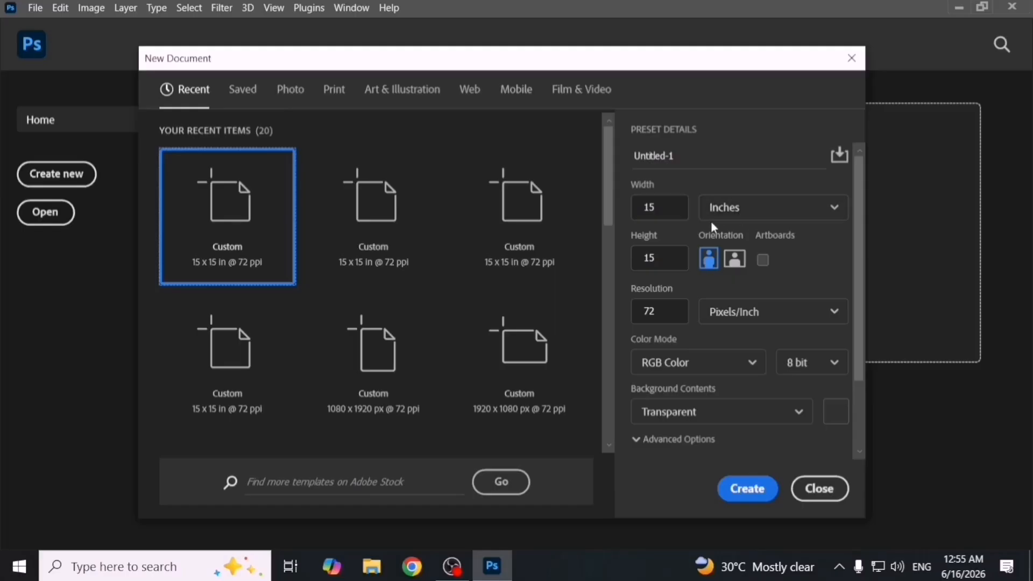
pyautogui.click(779, 168)
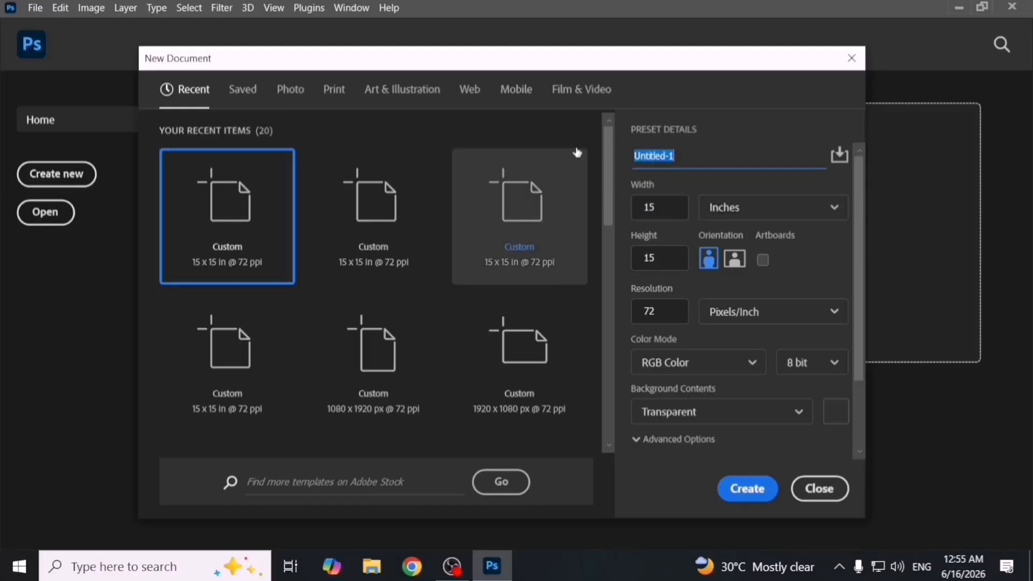
pyautogui.write('Class 3')
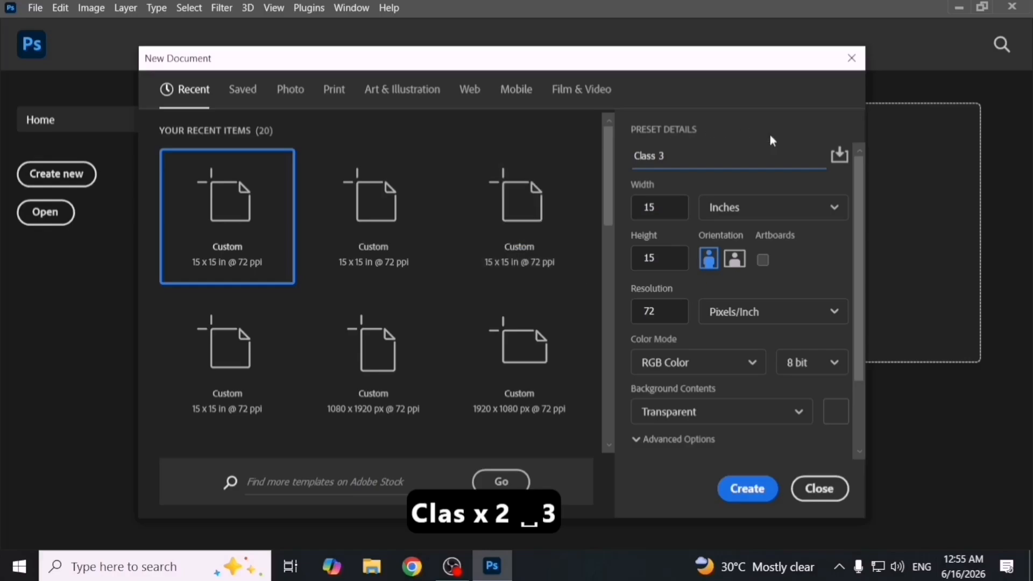
pyautogui.click(841, 157)
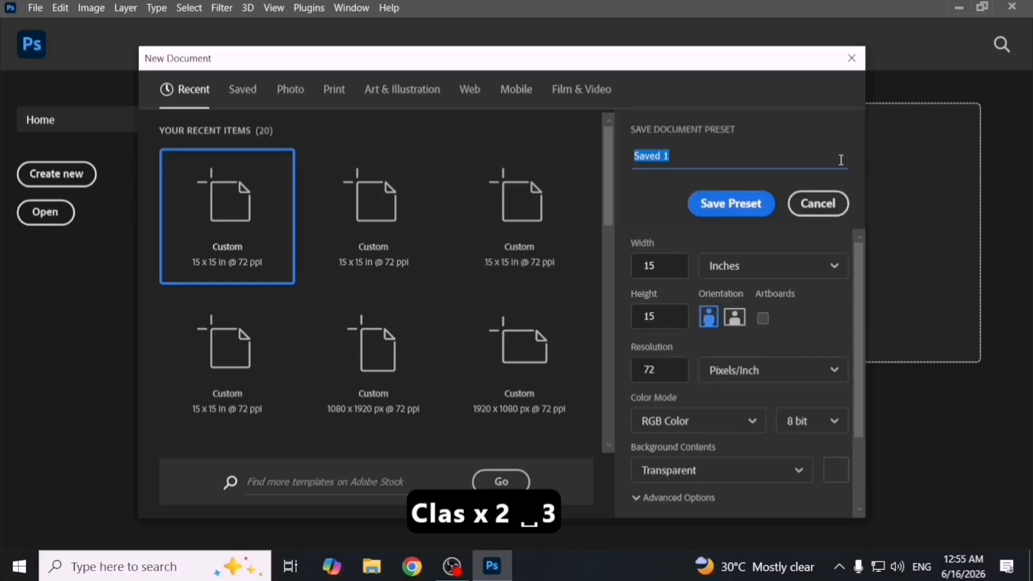
pyautogui.click(751, 207)
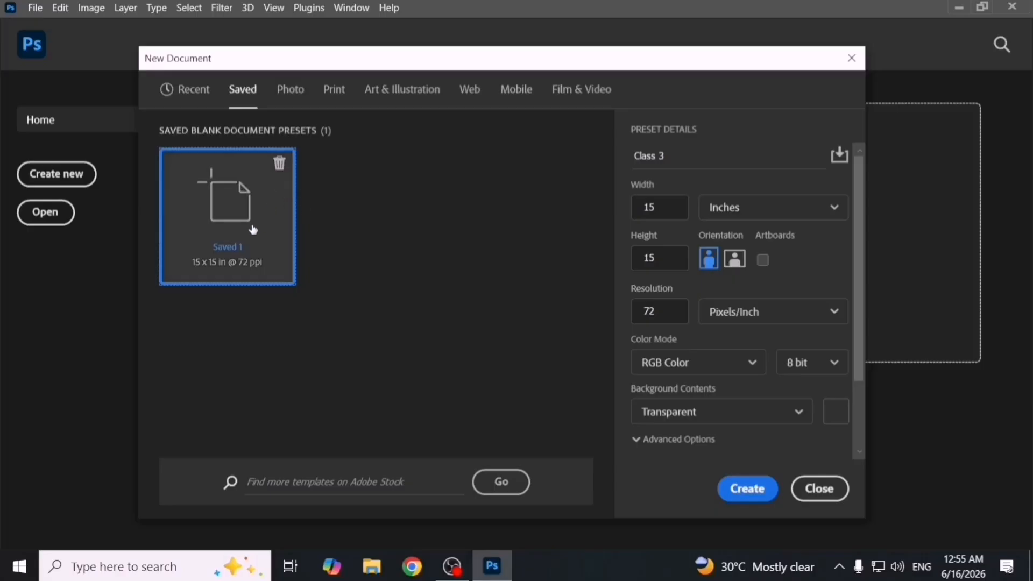
# Compare the saved preset with recent items, including two more 15 × 15 in presets and the 1920 × 1080 px one.
pyautogui.click(180, 90)
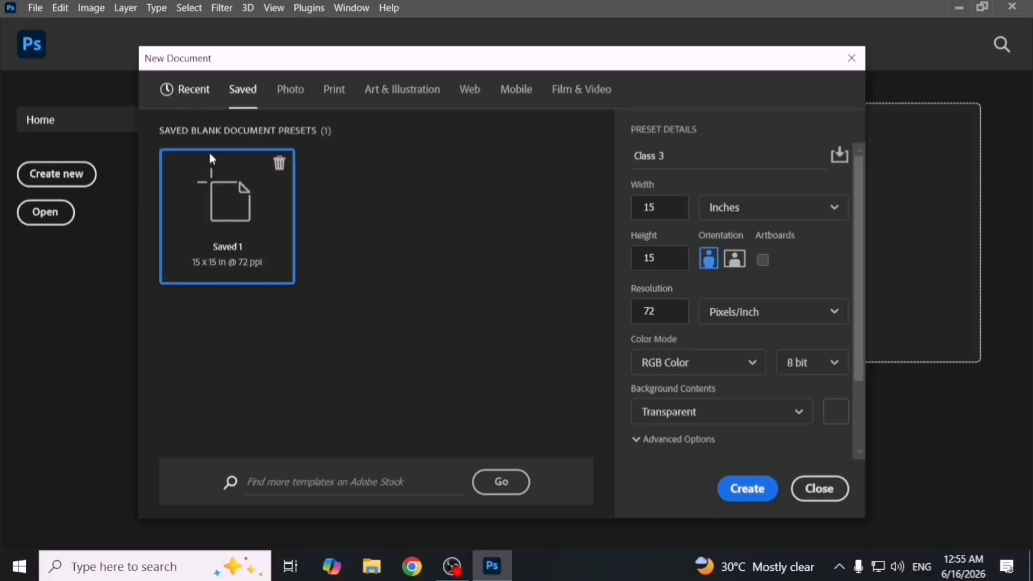
pyautogui.click(390, 278)
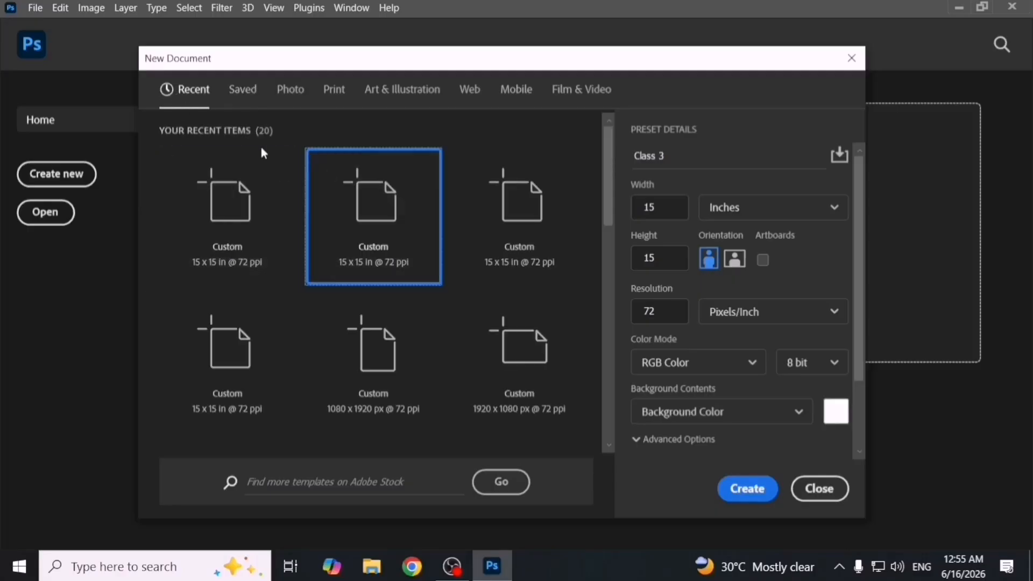
pyautogui.click(242, 91)
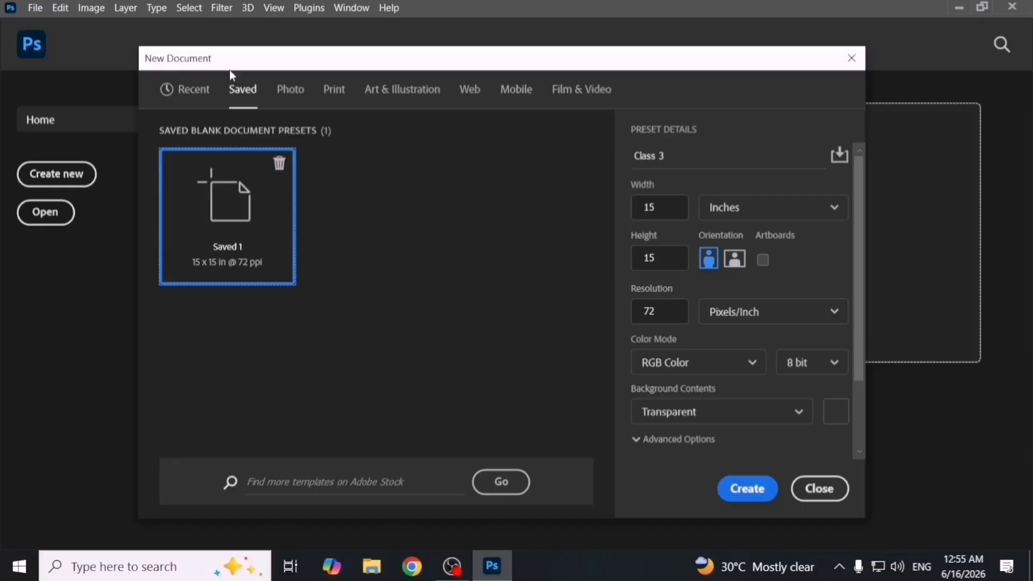
pyautogui.click(185, 89)
pyautogui.click(478, 263)
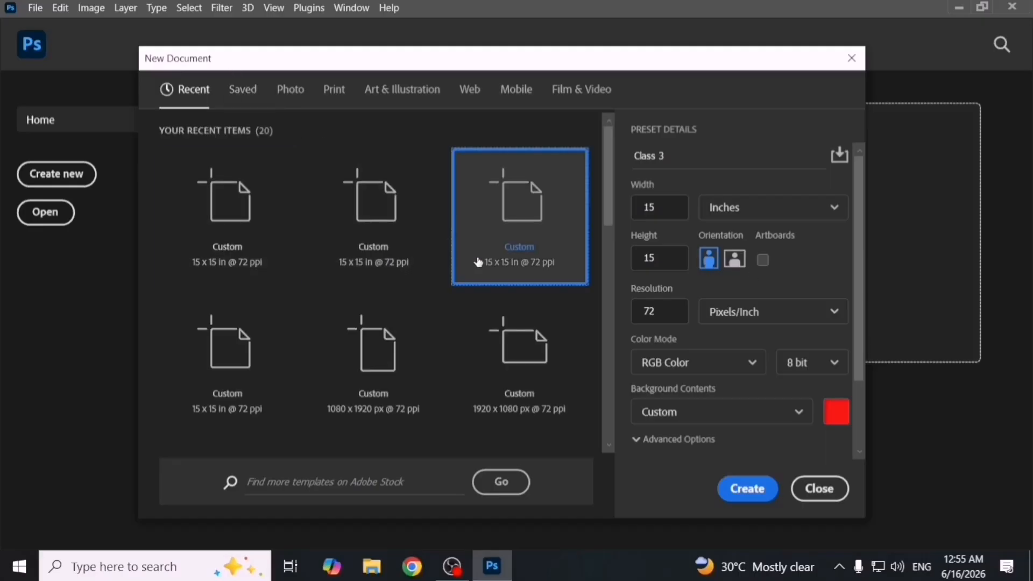
pyautogui.click(466, 335)
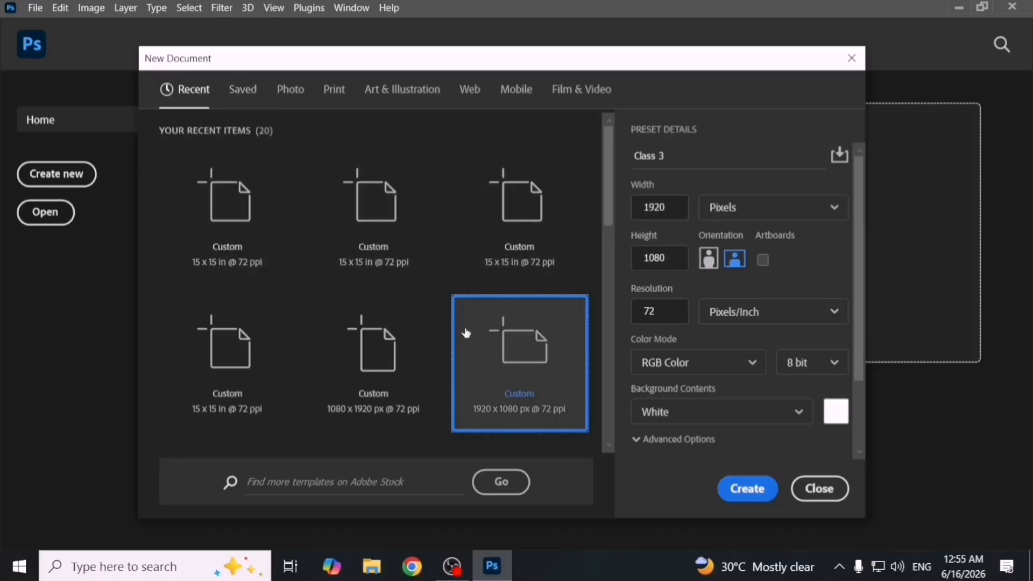
pyautogui.click(245, 105)
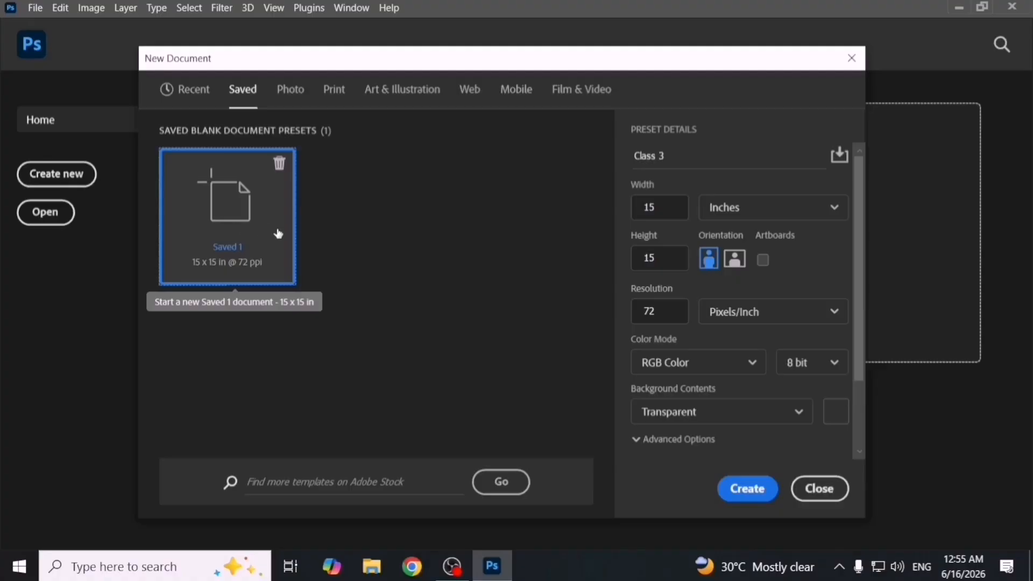
# Examine the Photo presets, selecting Landscape 3 x 2, 6 x 4, 7 x 5 and 10 x 8 and Portrait 2 x 3, 4 x 6 and 5 x 7.
pyautogui.click(285, 103)
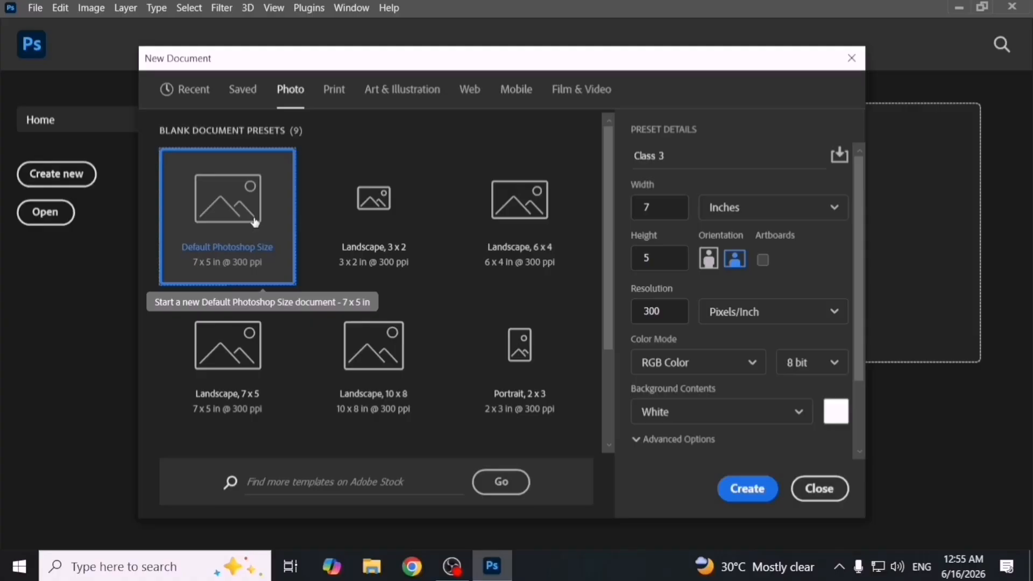
pyautogui.click(350, 224)
pyautogui.click(479, 209)
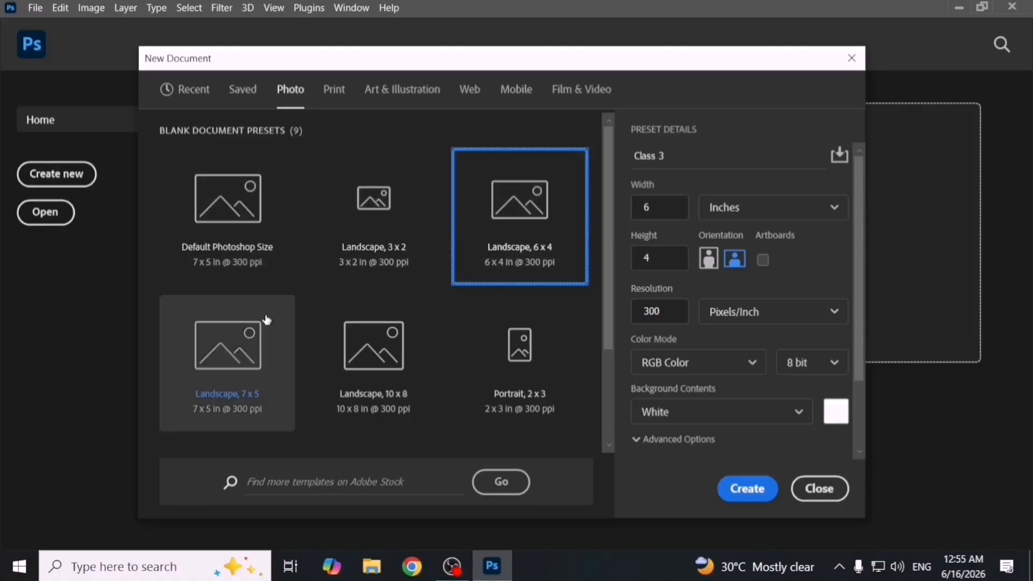
pyautogui.click(267, 320)
pyautogui.click(357, 350)
pyautogui.click(520, 338)
pyautogui.scroll(-3, 529, 298)
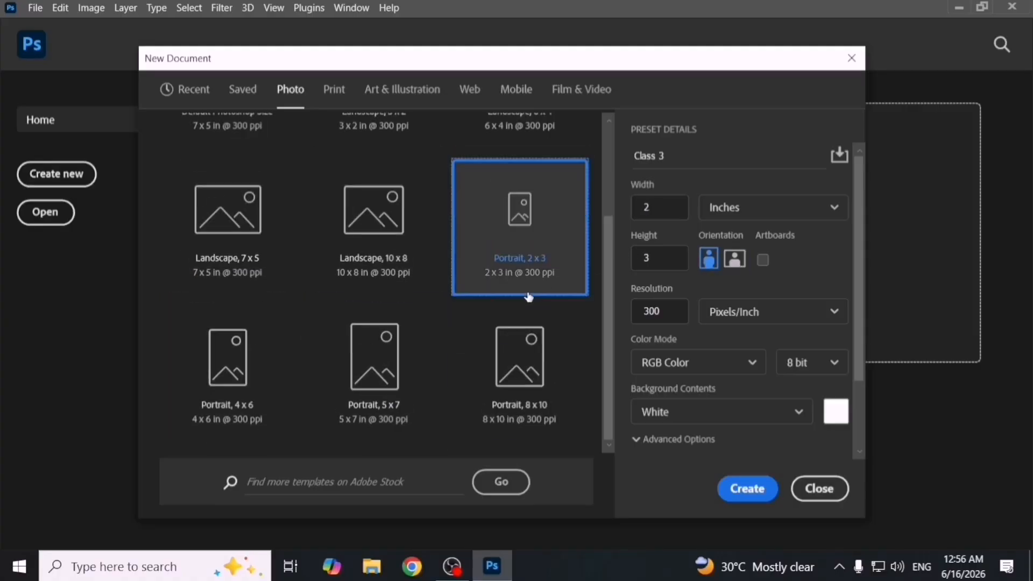
pyautogui.click(226, 353)
pyautogui.click(346, 362)
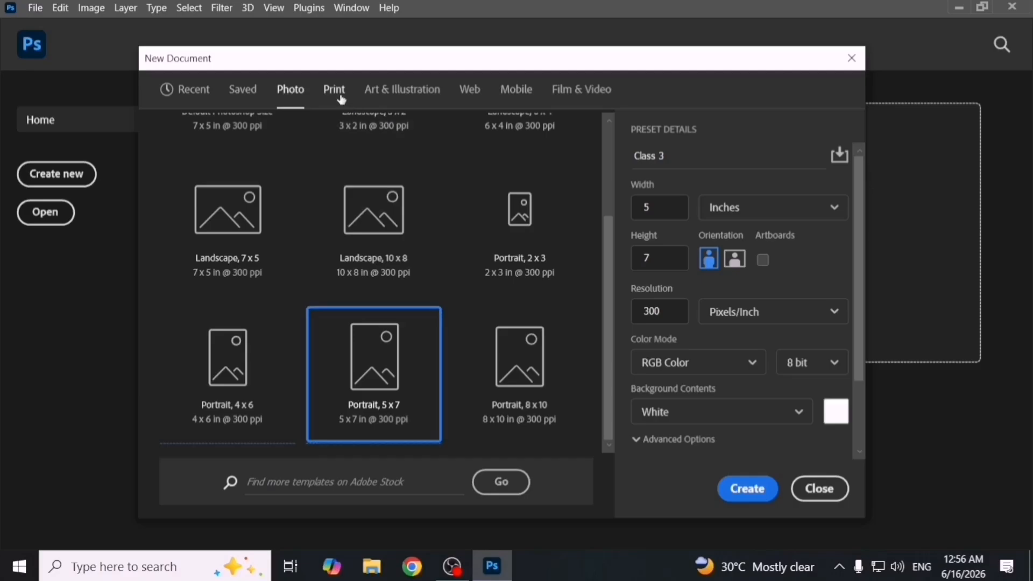
# Examine the Print presets, selecting Legal, Tabloid, A4, A6 and A5 in turn.
pyautogui.click(341, 99)
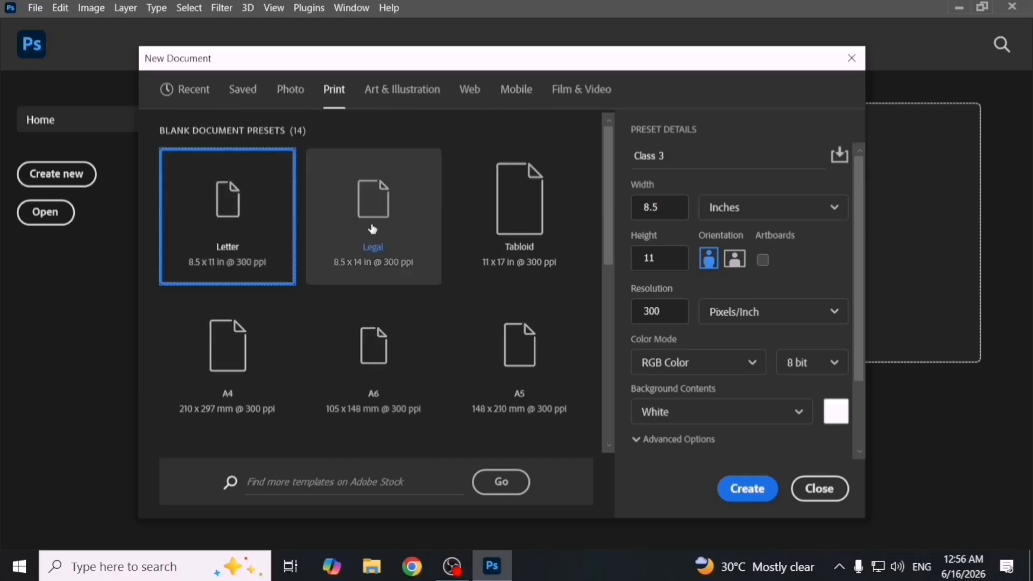
pyautogui.click(373, 230)
pyautogui.click(496, 231)
pyautogui.click(283, 324)
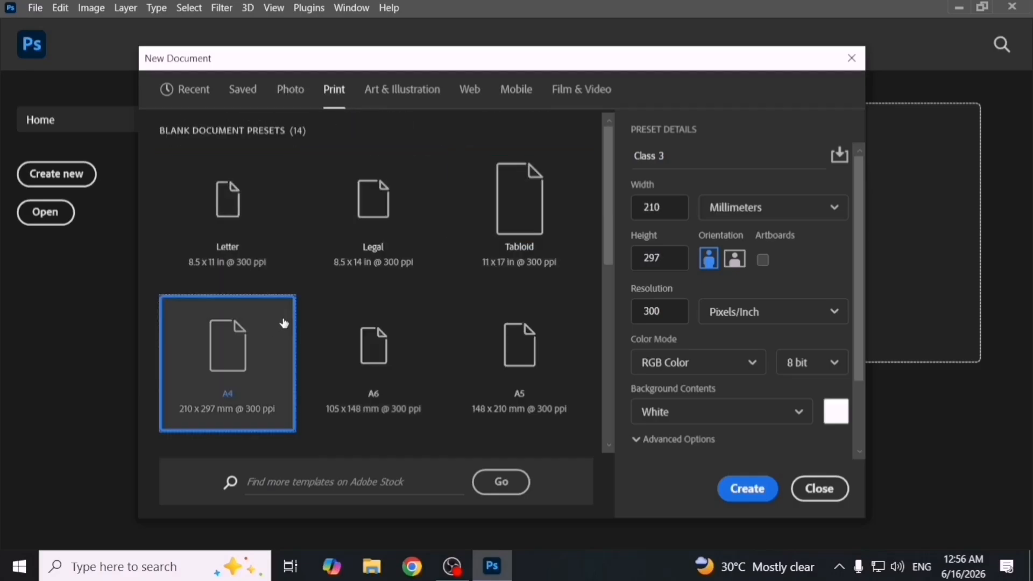
pyautogui.click(376, 340)
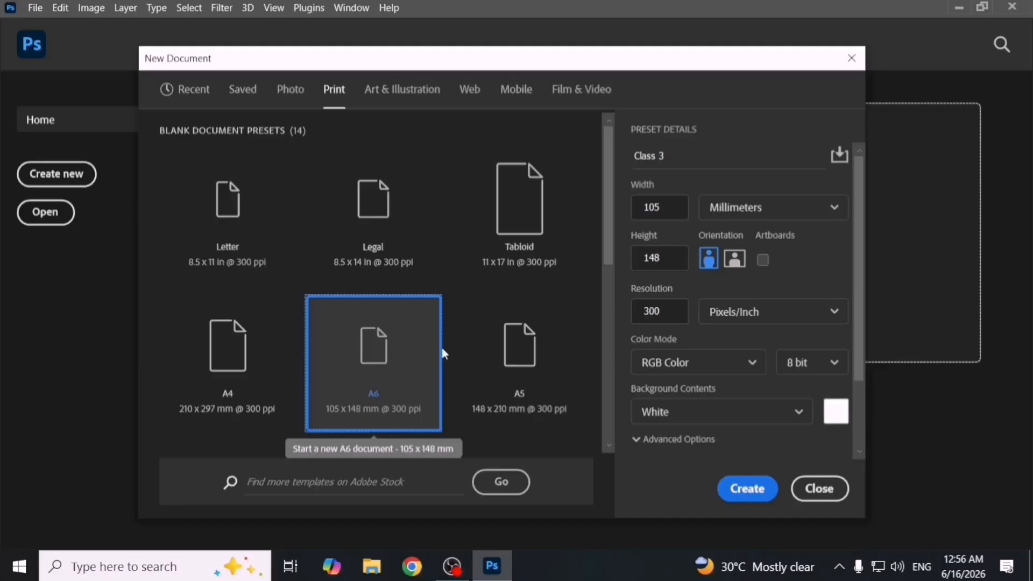
pyautogui.click(475, 362)
pyautogui.scroll(-2, 560, 325)
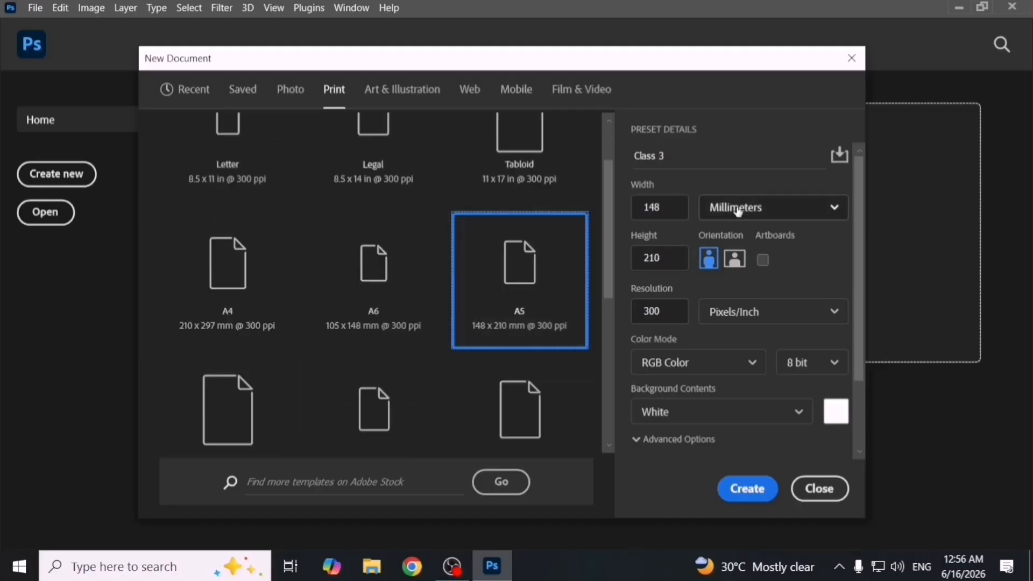
# Switch the units to Inches for the A5 and A4 presets and look over the remaining Print sizes.
pyautogui.click(739, 212)
pyautogui.click(749, 262)
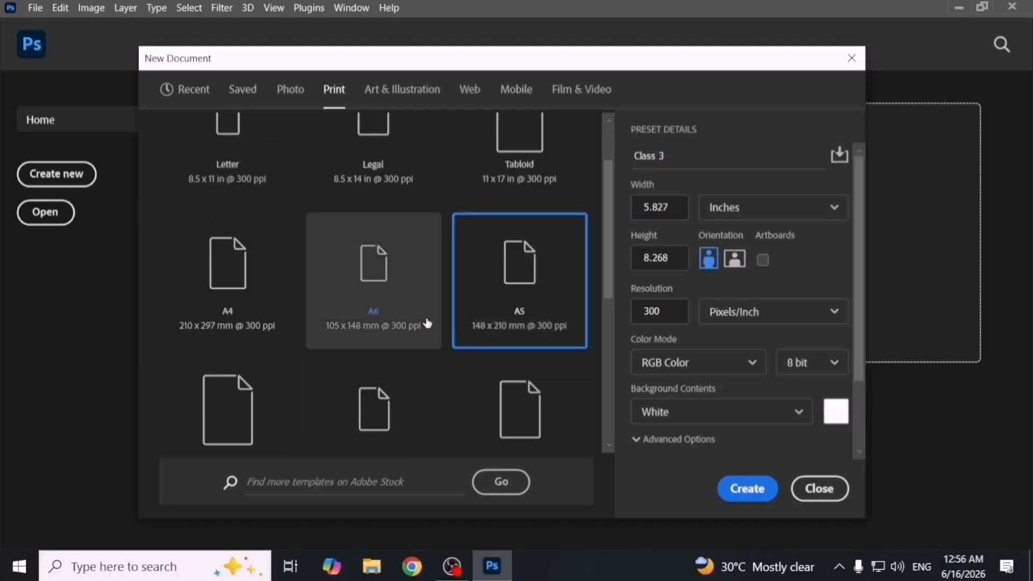
pyautogui.click(253, 312)
pyautogui.click(739, 210)
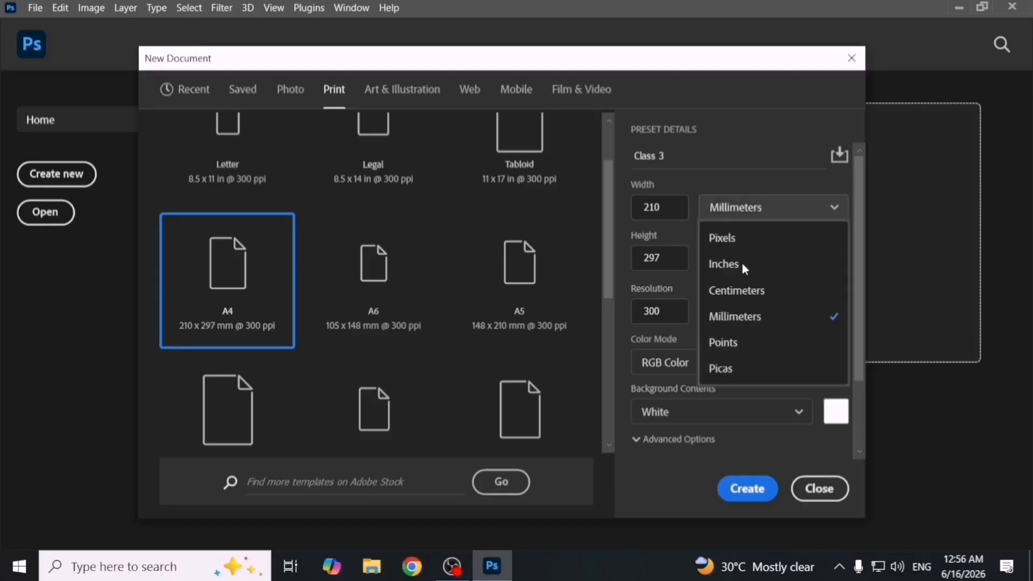
pyautogui.click(745, 264)
pyautogui.scroll(-5, 462, 326)
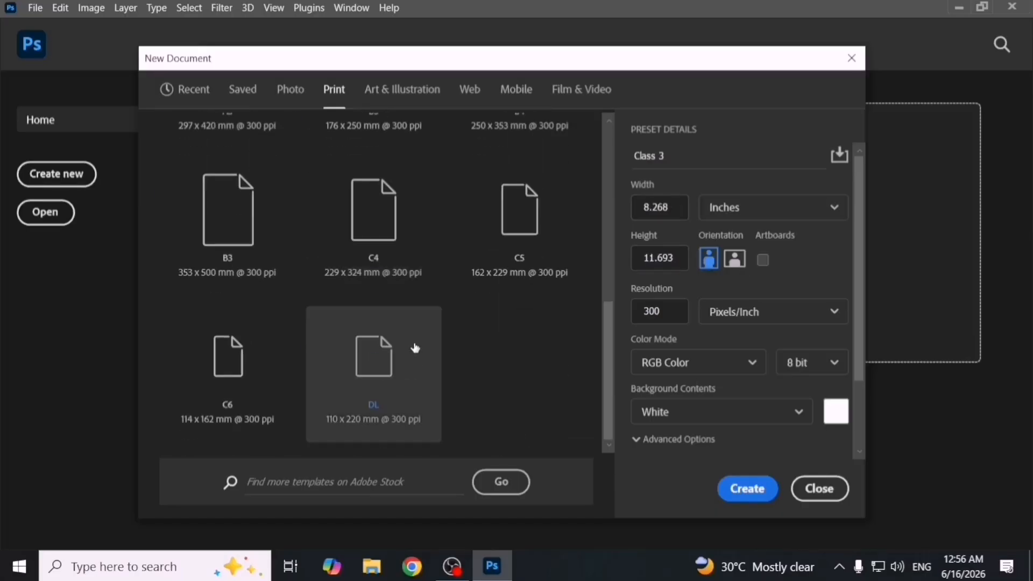
# Examine the Art & Illustration Poster preset and the Web presets, including Web Large, Web Medium and MacBook Pro 13 (Retina).
pyautogui.click(381, 102)
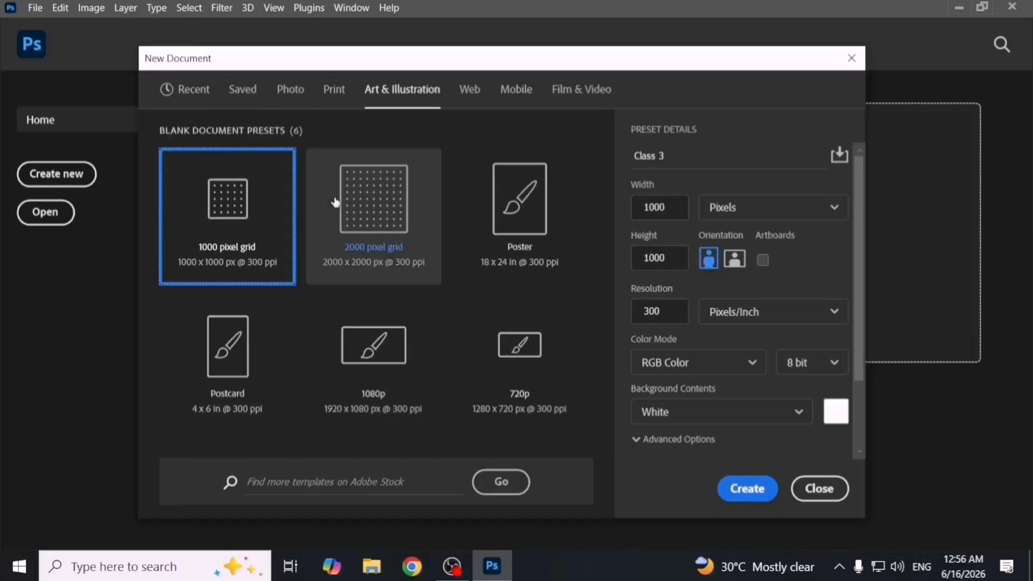
pyautogui.click(520, 243)
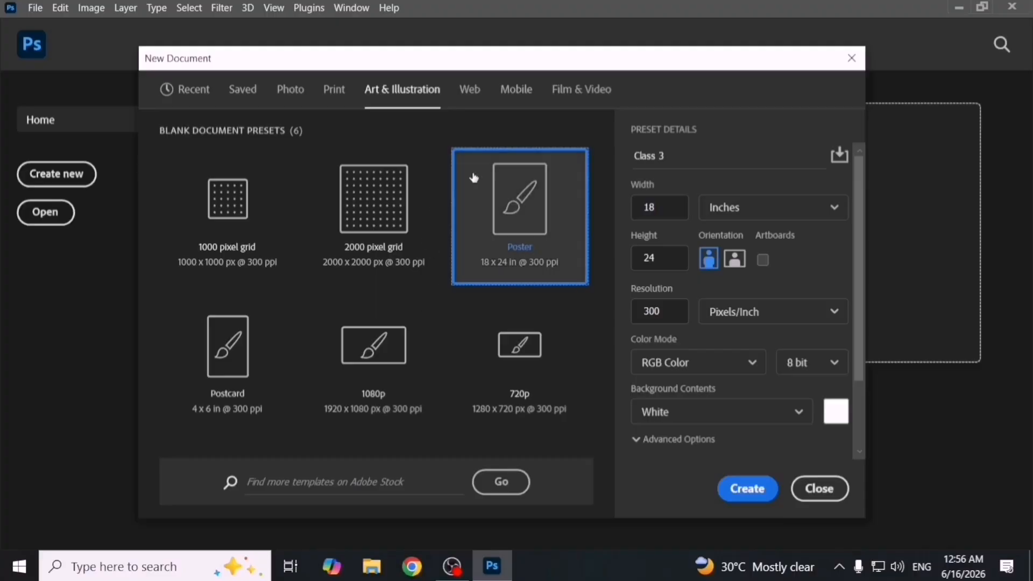
pyautogui.click(466, 89)
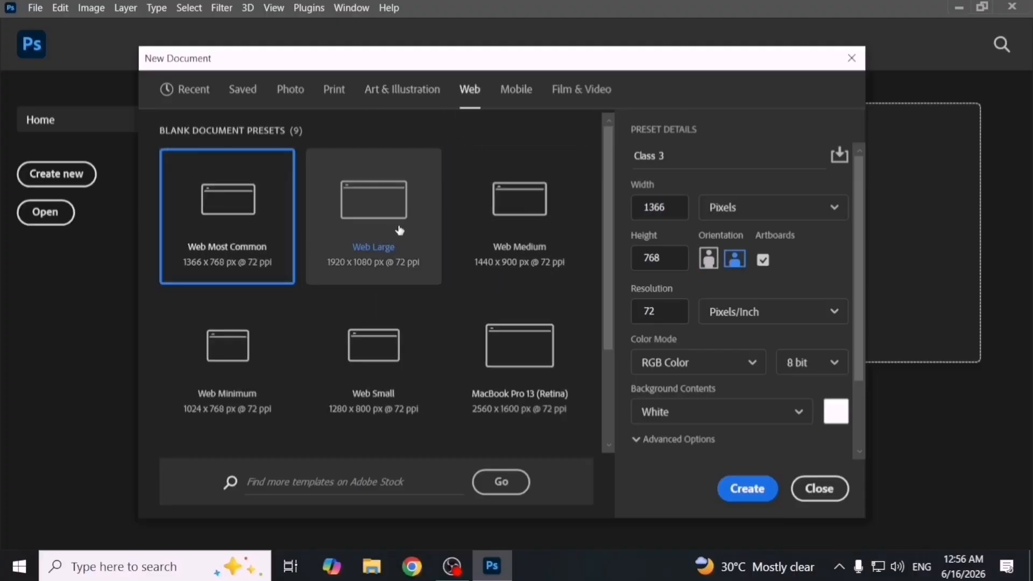
pyautogui.click(399, 230)
pyautogui.click(527, 228)
pyautogui.click(538, 350)
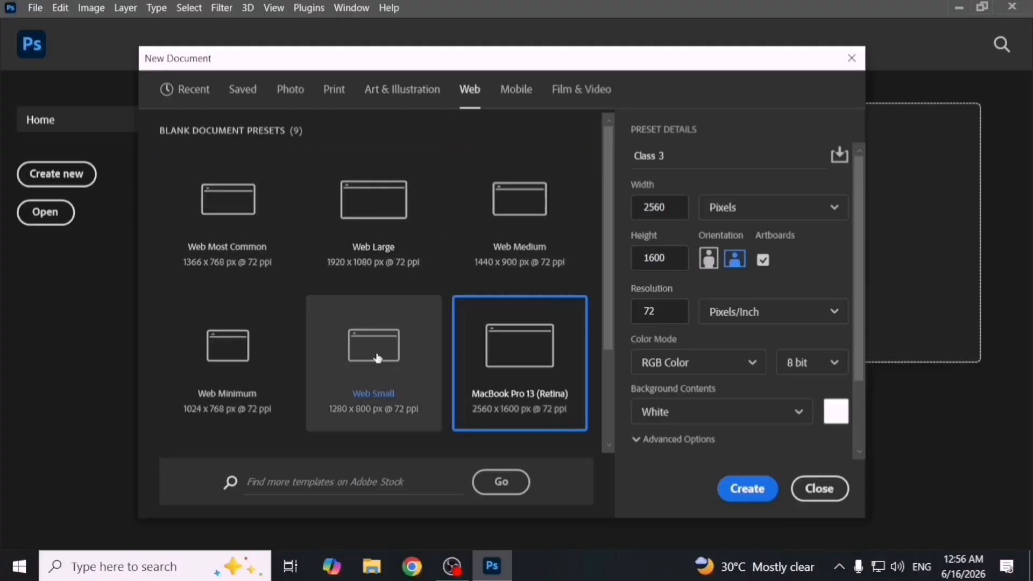
pyautogui.click(277, 362)
pyautogui.scroll(-3, 322, 362)
pyautogui.click(366, 363)
pyautogui.click(521, 355)
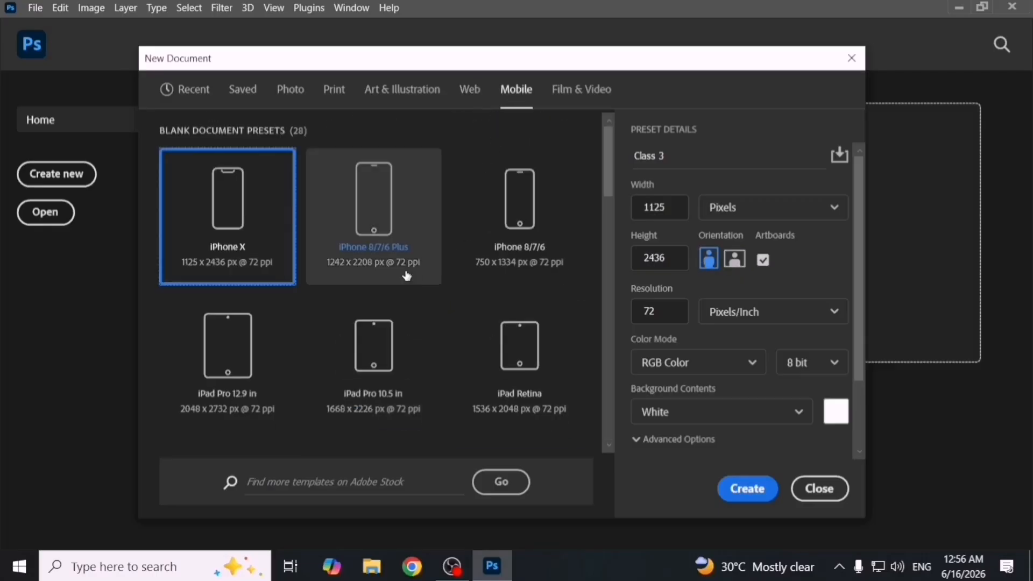
# Examine the Mobile presets, selecting iPhone 8/7/6 Plus, iPhone 8/7/6 and iPad Retina, and look over the watch and app icon sizes.
pyautogui.click(353, 251)
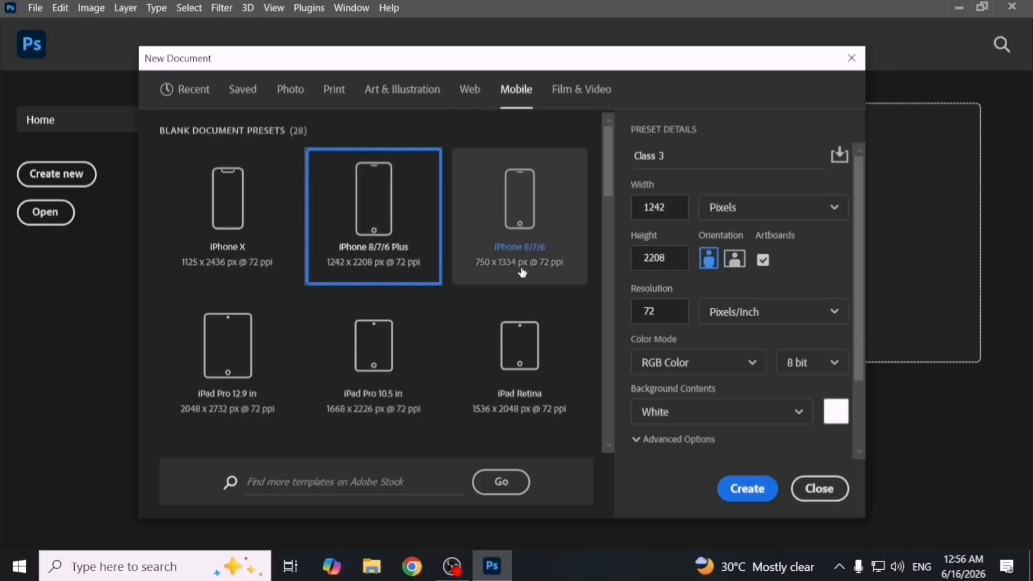
pyautogui.click(522, 264)
pyautogui.scroll(-2, 480, 339)
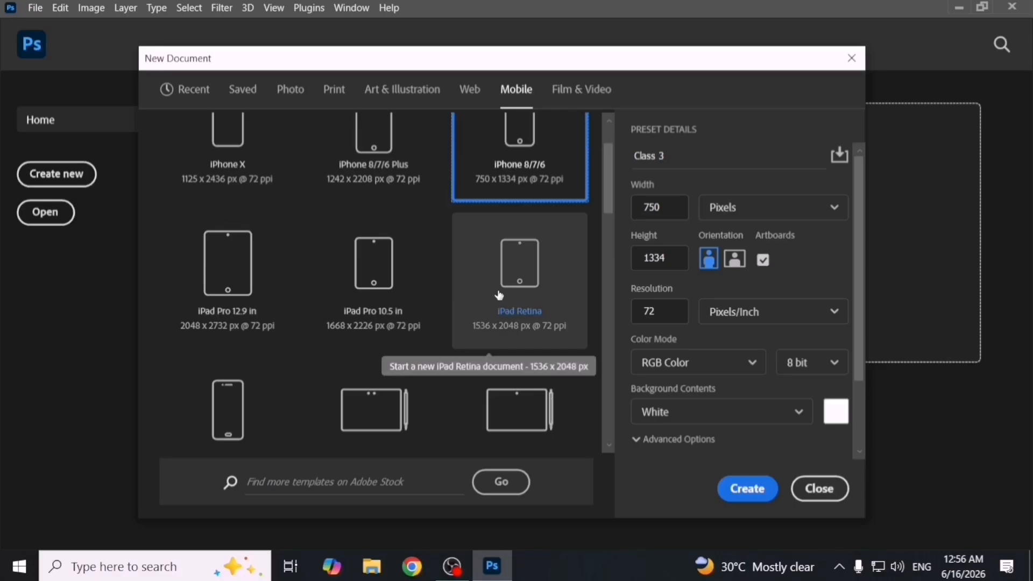
pyautogui.click(487, 310)
pyautogui.scroll(-9, 487, 323)
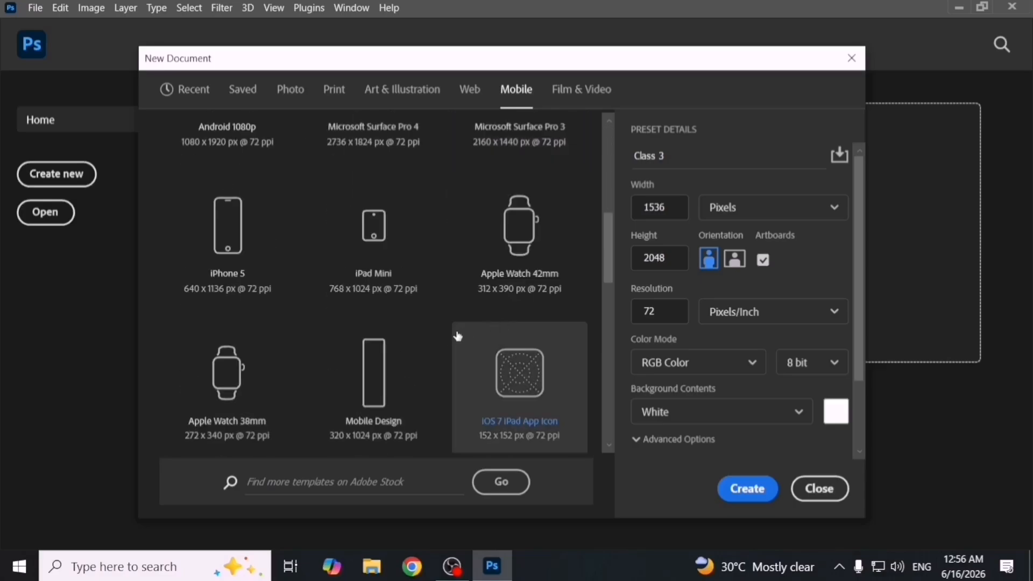
pyautogui.scroll(-2, 374, 344)
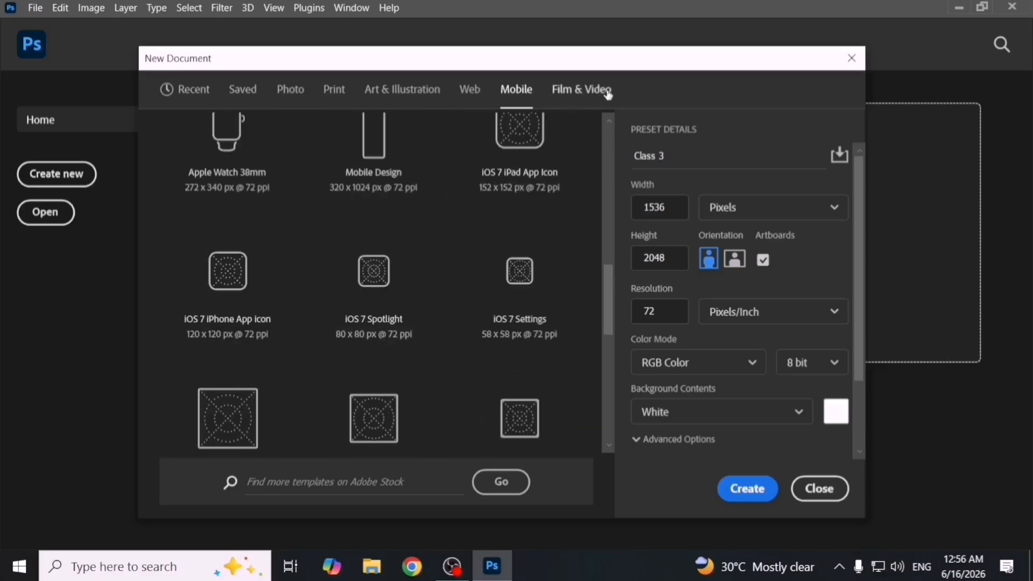
# Look over the Film & Video presets, from the HDTV and DVCPRO sizes to the 4K, 8K and NTSC ones.
pyautogui.scroll(-2, 477, 269)
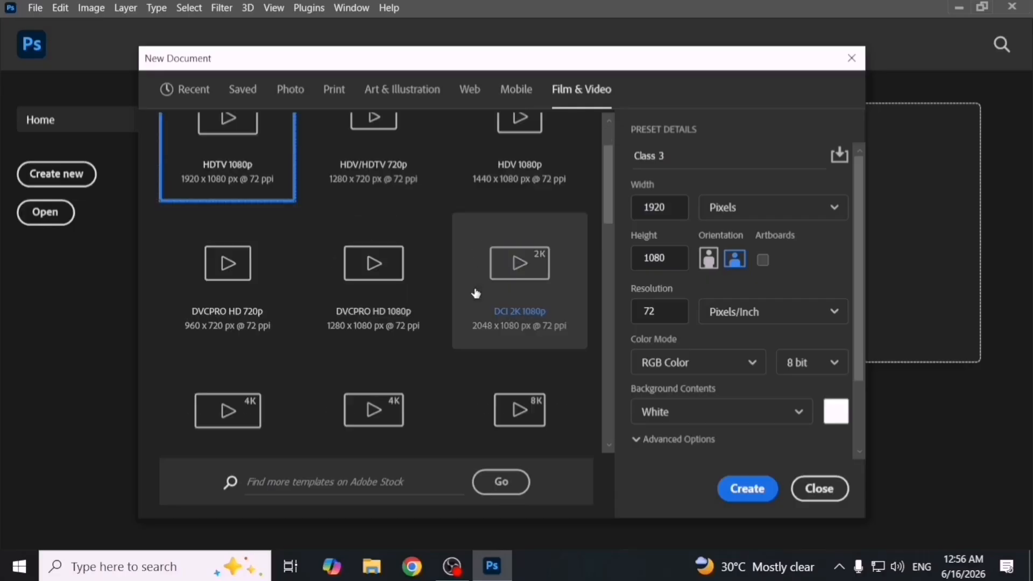
pyautogui.scroll(2, 228, 199)
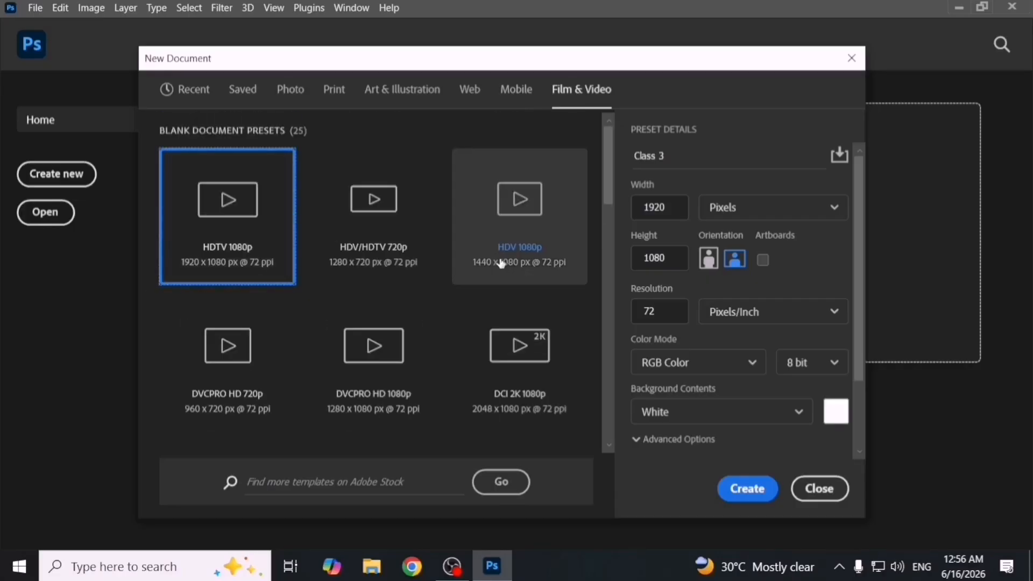
pyautogui.scroll(-2, 512, 266)
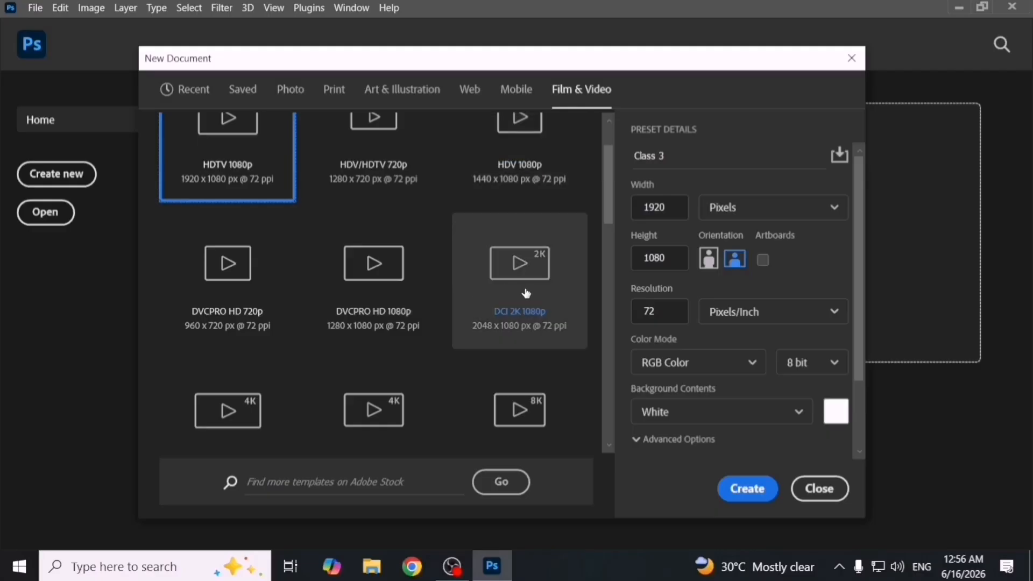
pyautogui.scroll(-4, 447, 334)
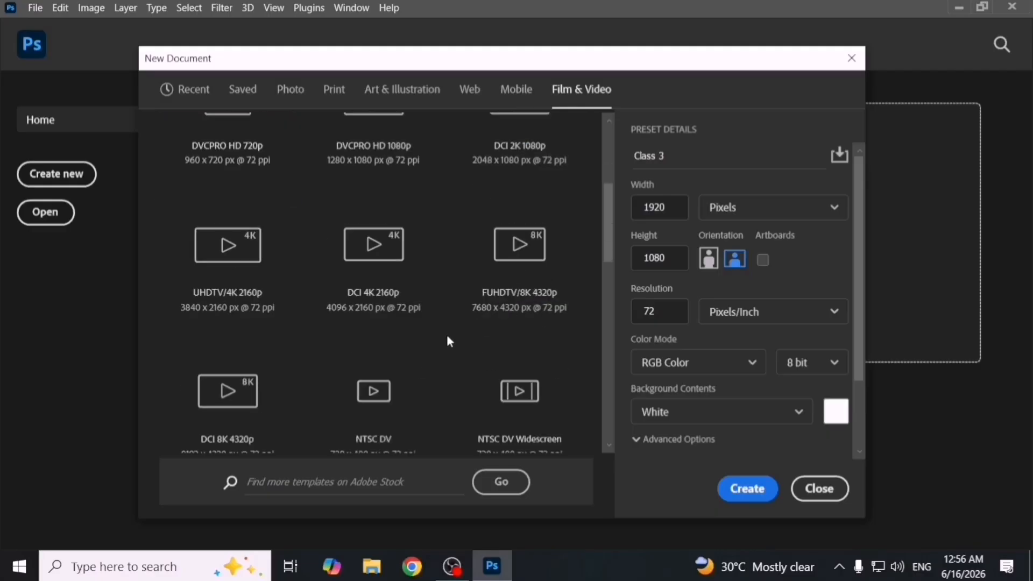
pyautogui.scroll(-2, 450, 345)
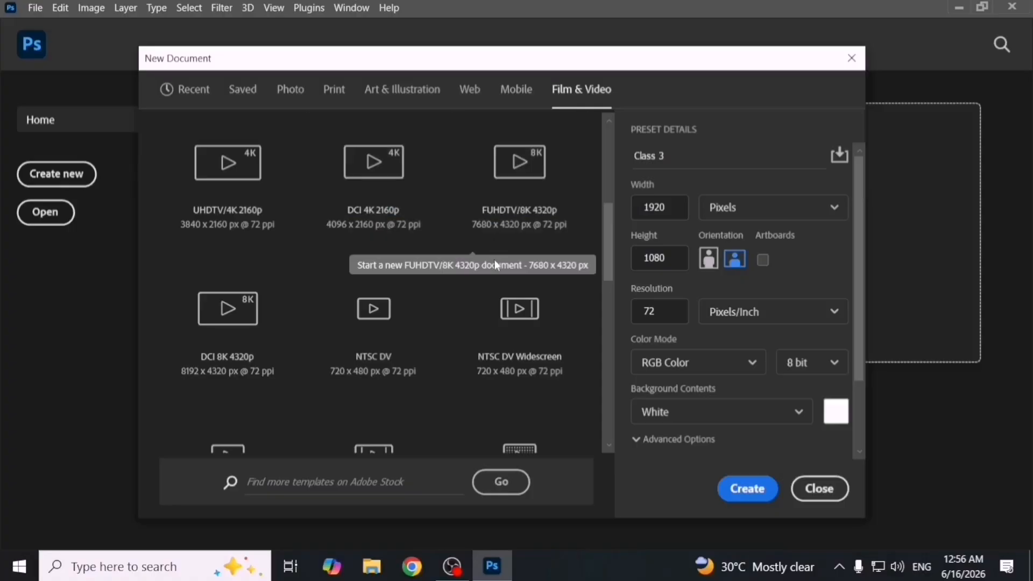
pyautogui.scroll(-6, 492, 316)
pyautogui.scroll(-2, 405, 354)
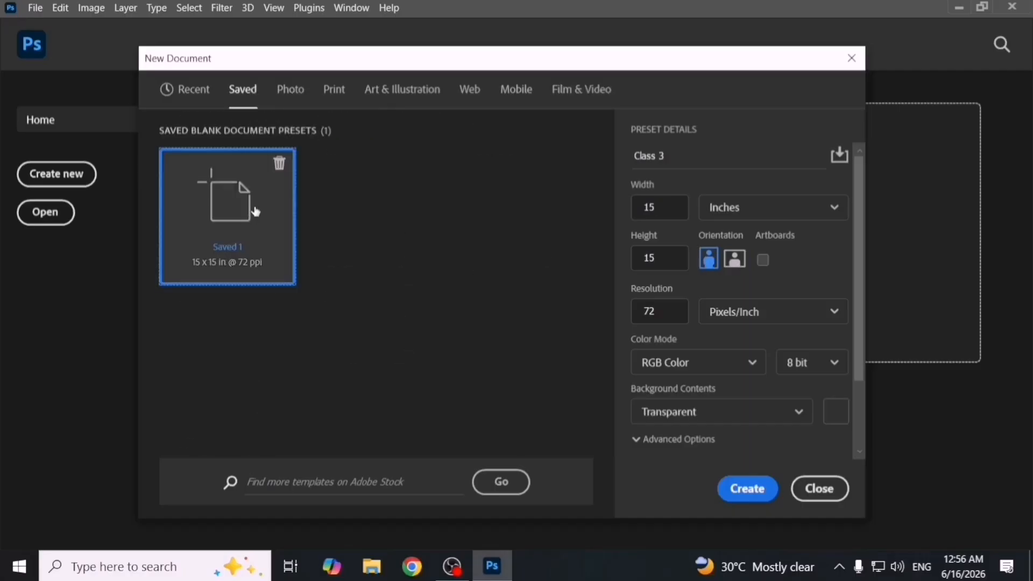
# Check the saved preset's advanced options, select the Legal print preset and review its color profile and pixel aspect ratio settings.
pyautogui.scroll(-2, 725, 364)
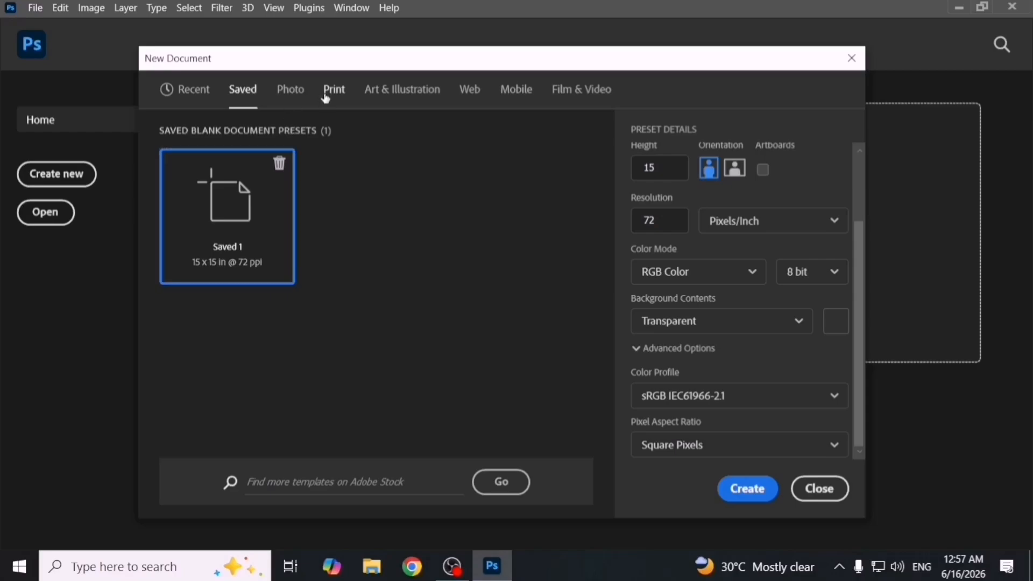
pyautogui.click(406, 237)
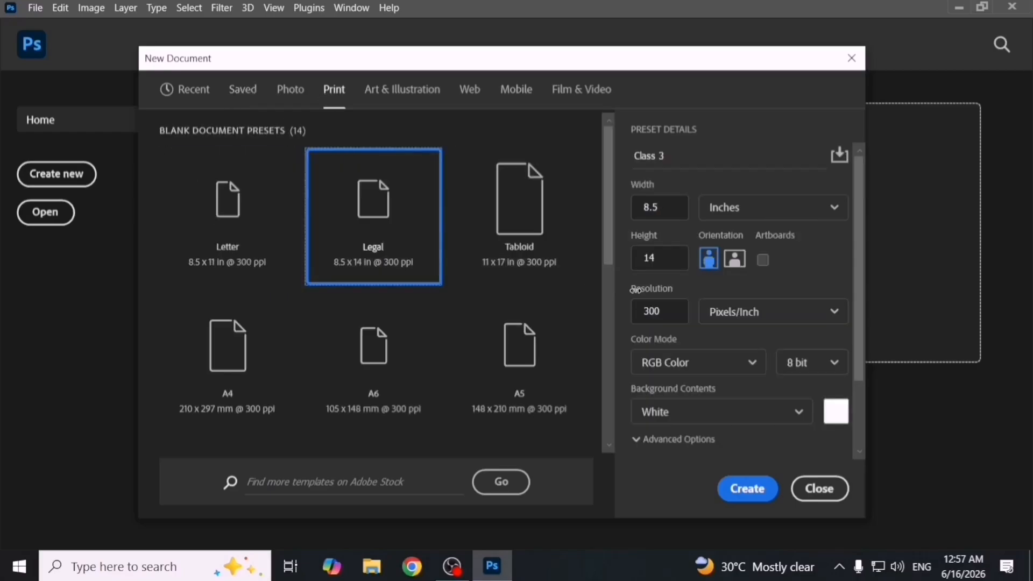
pyautogui.scroll(-3, 742, 381)
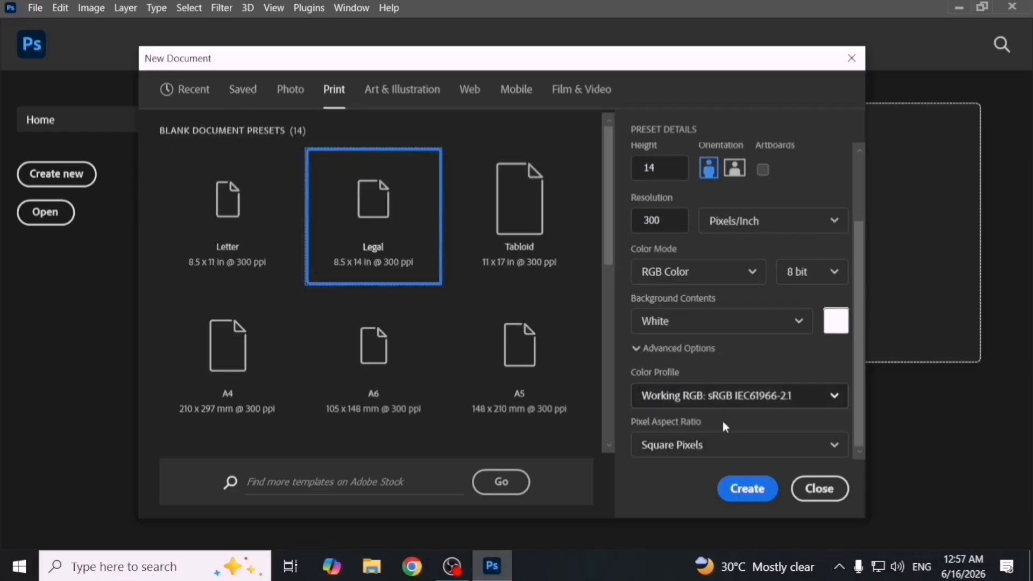
pyautogui.scroll(3, 737, 411)
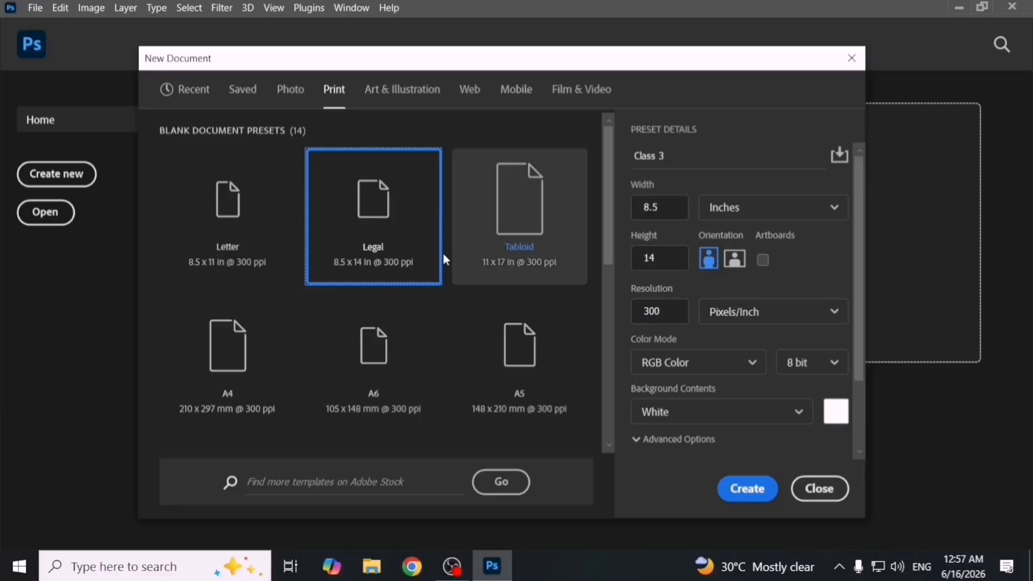
pyautogui.scroll(-3, 700, 398)
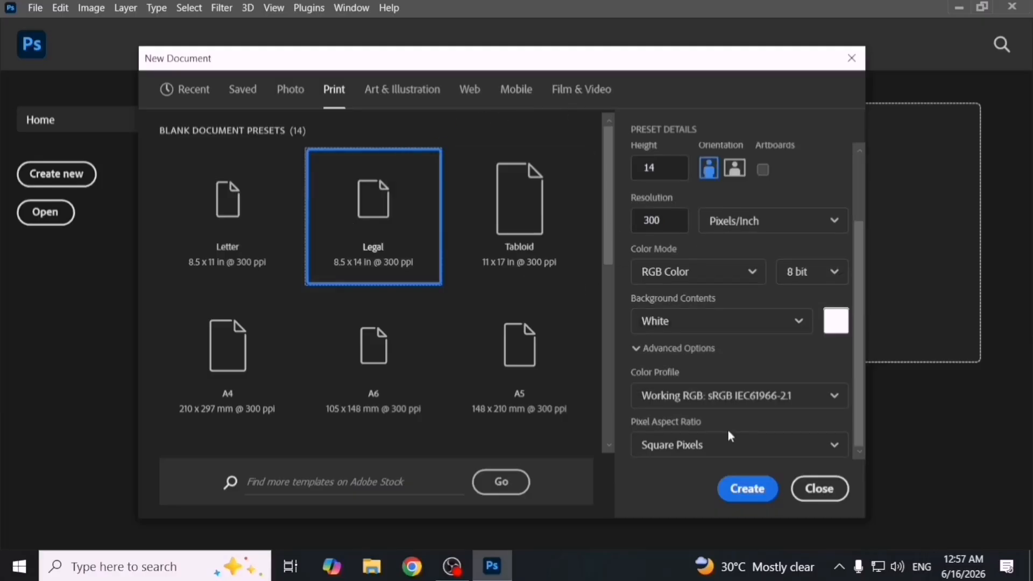
# Set the pixel aspect ratio to D1/DV PAL Widescreen (1.46) and create the Class 3 document.
pyautogui.click(708, 455)
pyautogui.click(716, 479)
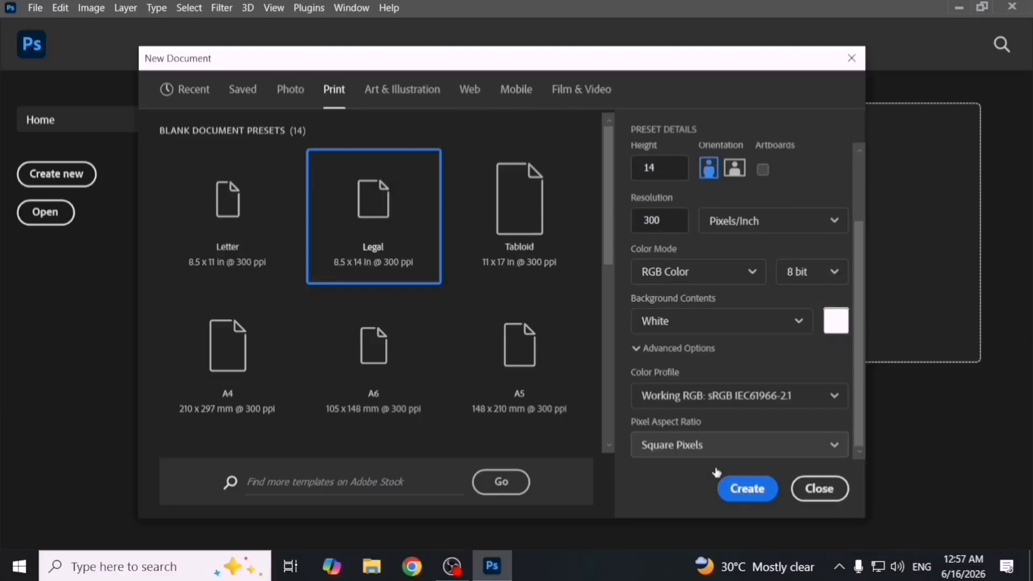
pyautogui.click(739, 490)
pyautogui.click(538, 228)
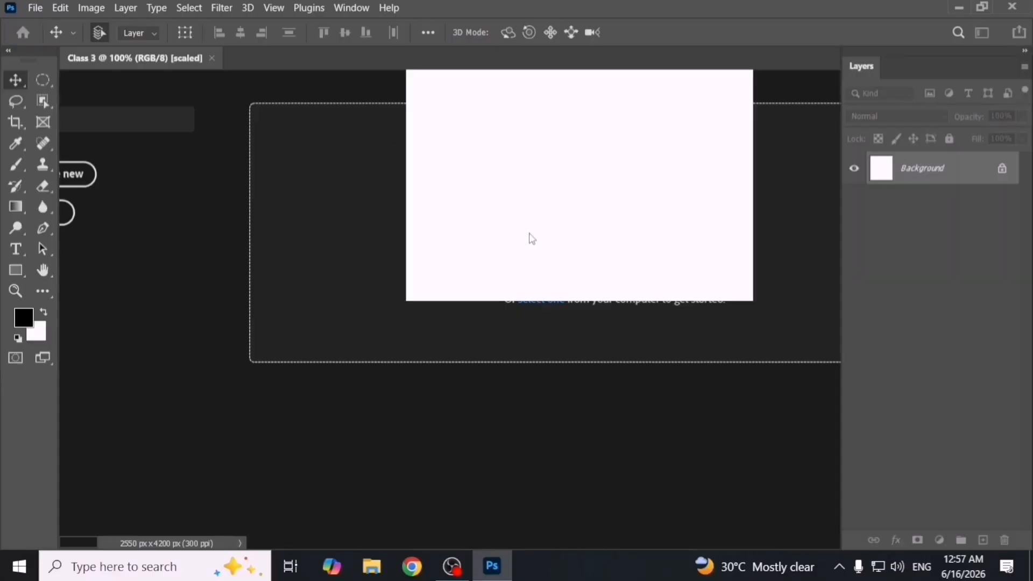
# Try to move the Background layer, decline converting it to a normal layer, and close the Class 3 document.
pyautogui.moveTo(600, 201); pyautogui.dragTo(374, 285)
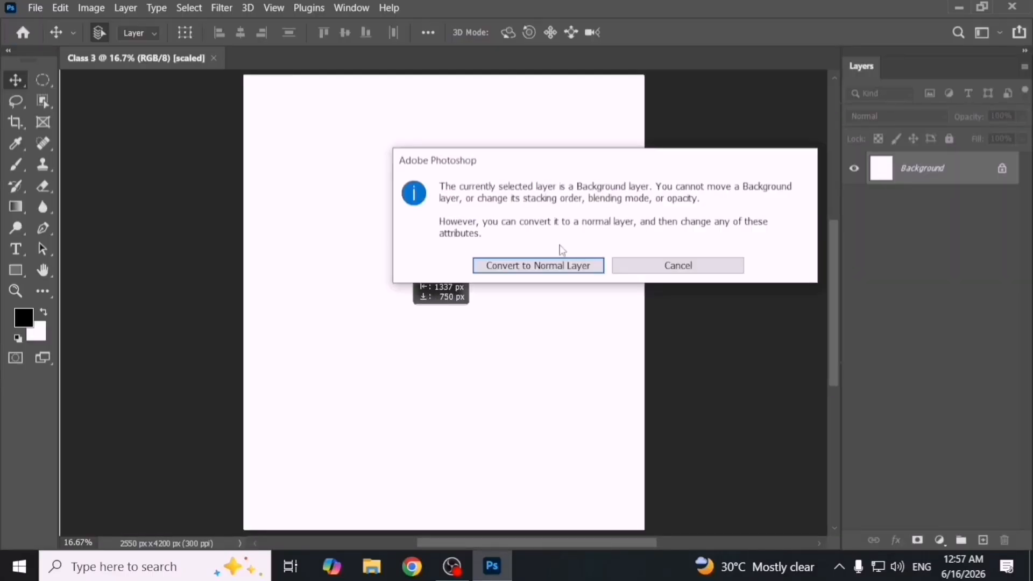
pyautogui.click(636, 264)
pyautogui.click(213, 59)
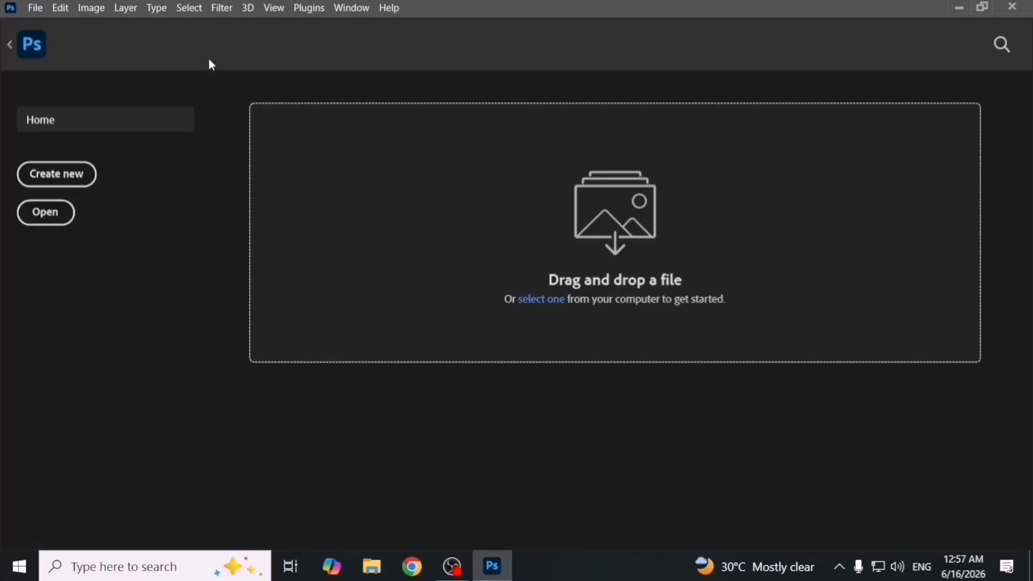
# Create an 8.5 × 14 in document at 300 ppi with the D1/DV NTSC (0.91) pixel aspect ratio, view it and close it.
pyautogui.hotkey('ctrl', 'n')
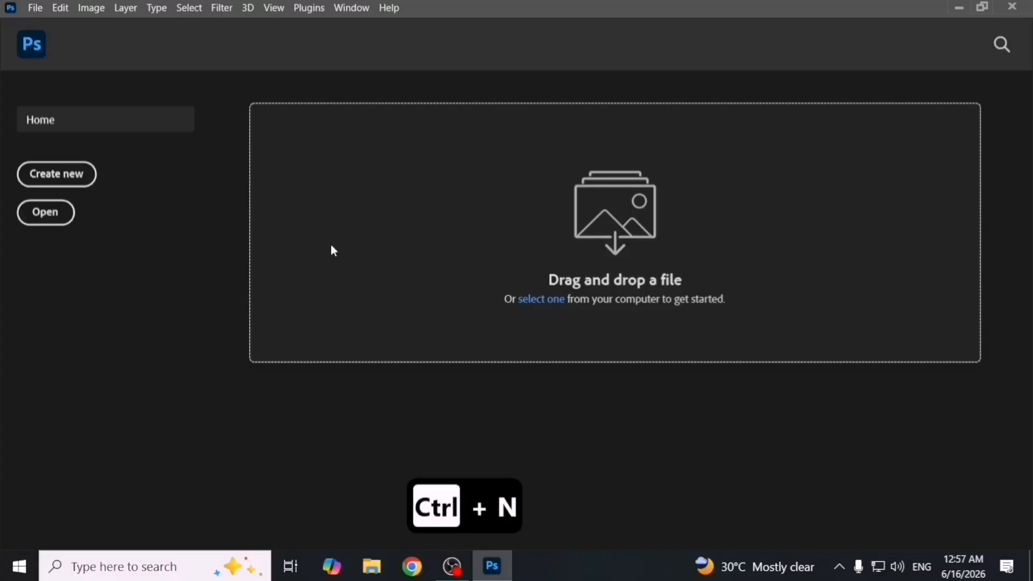
pyautogui.scroll(-3, 699, 448)
pyautogui.click(699, 448)
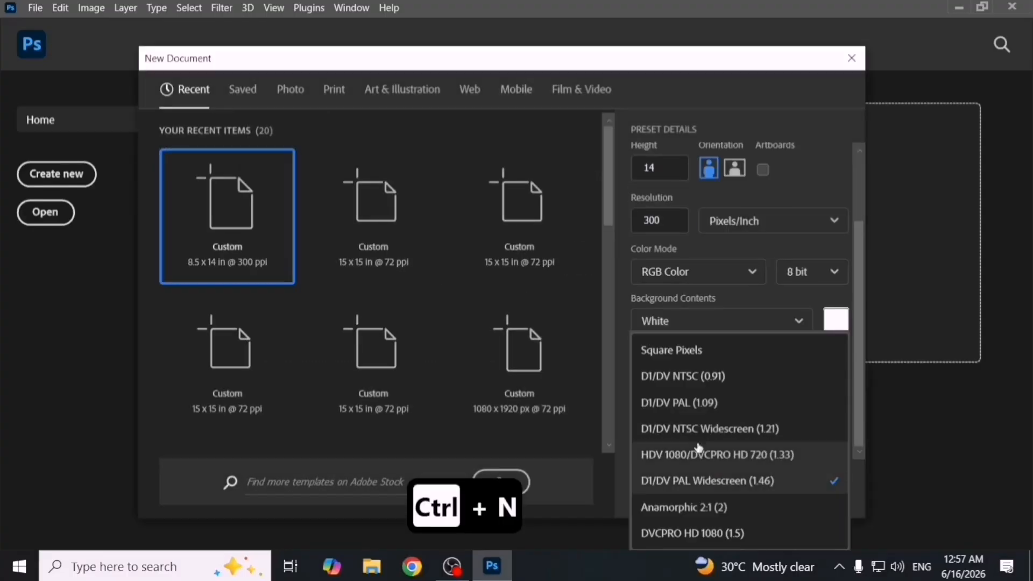
pyautogui.click(670, 376)
pyautogui.click(752, 489)
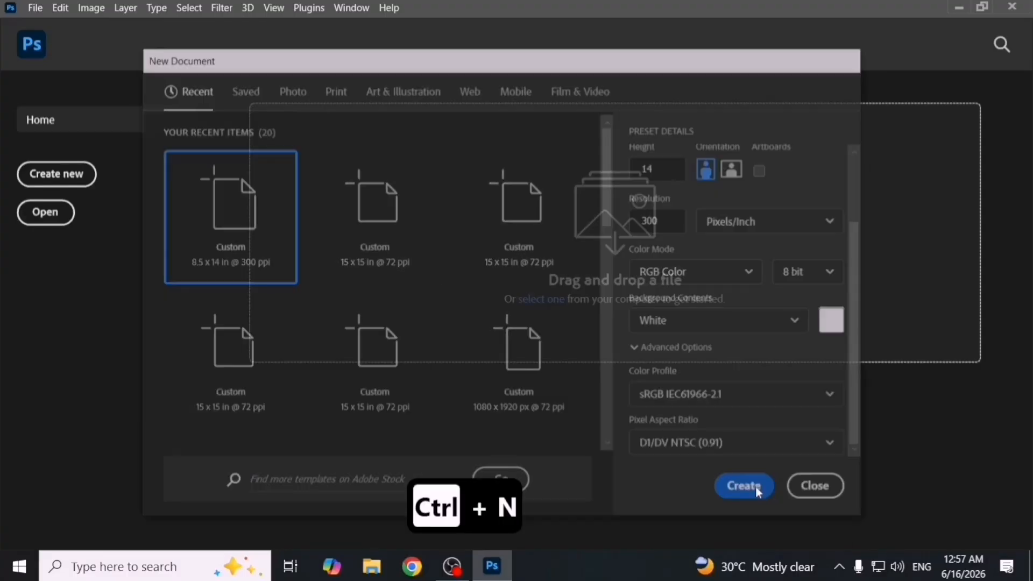
pyautogui.click(532, 228)
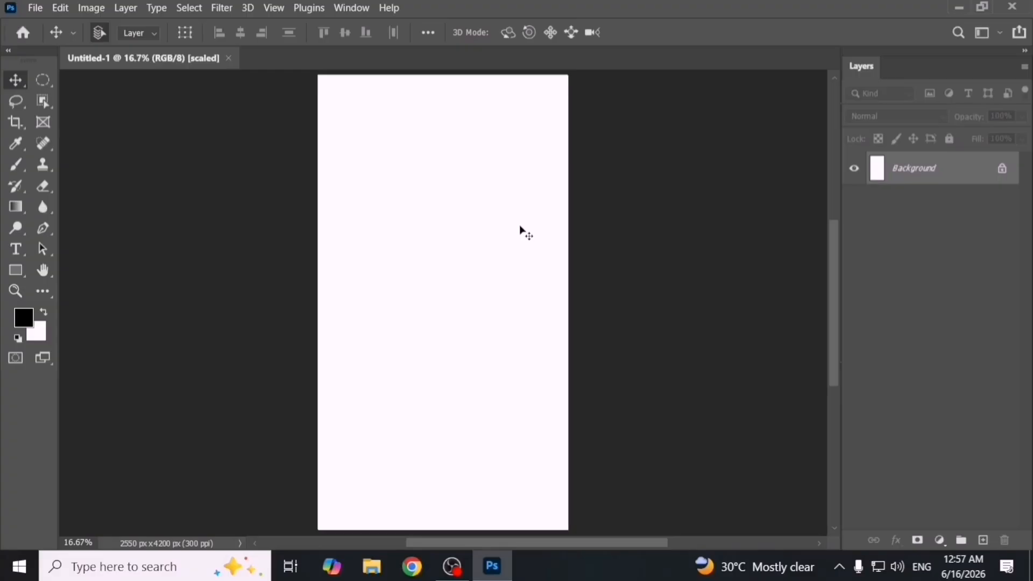
pyautogui.click(228, 58)
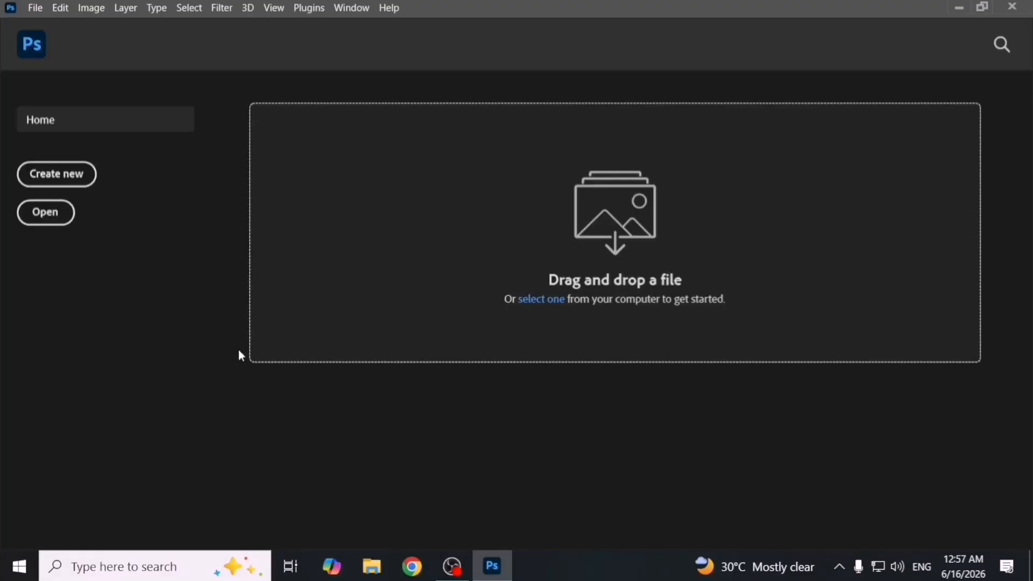
# Create a document from the Film (8K) preset in Film & Video, view its canvas and close it.
pyautogui.hotkey('ctrl', 'n')
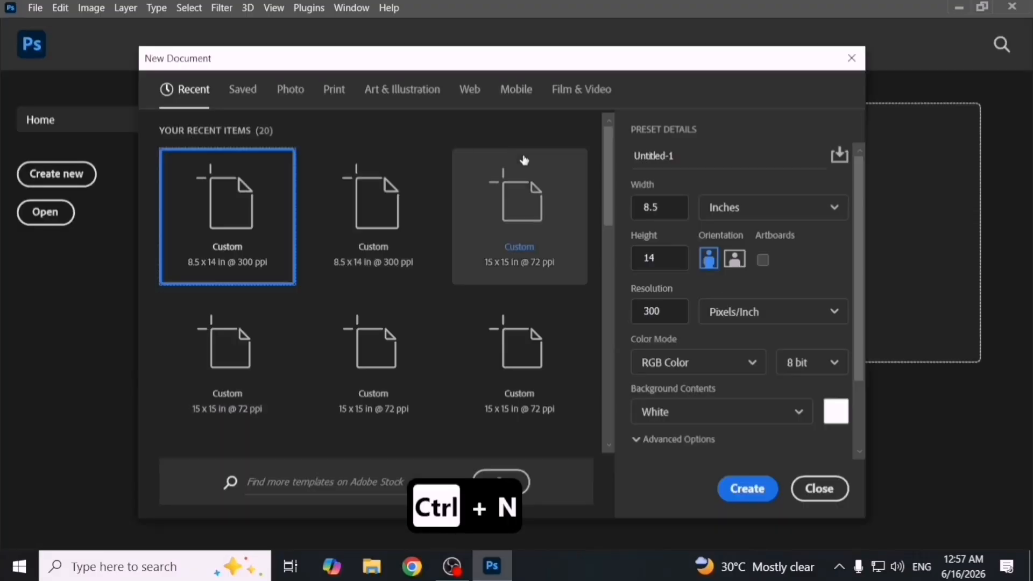
pyautogui.click(582, 90)
pyautogui.scroll(-10, 508, 369)
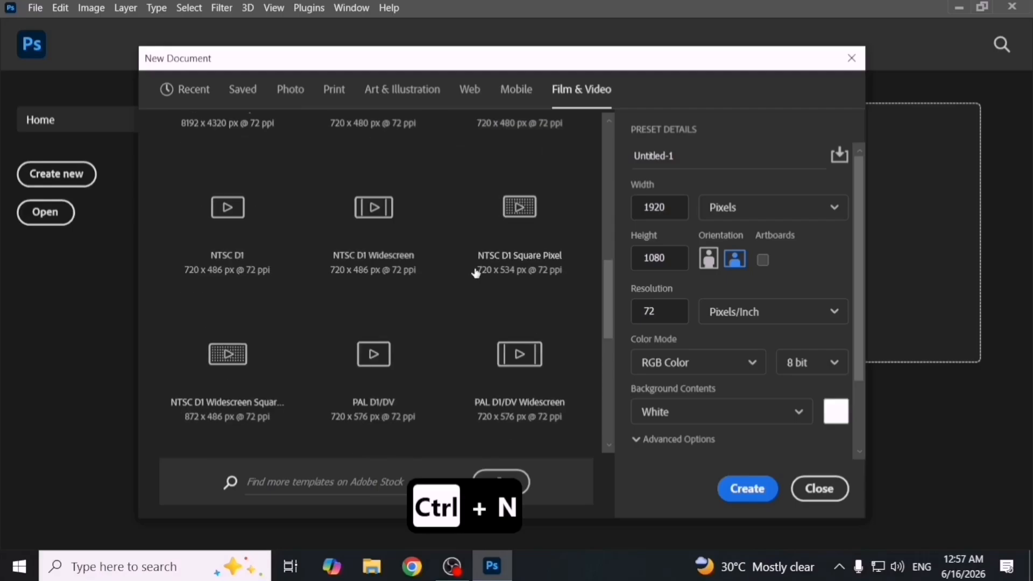
pyautogui.click(263, 378)
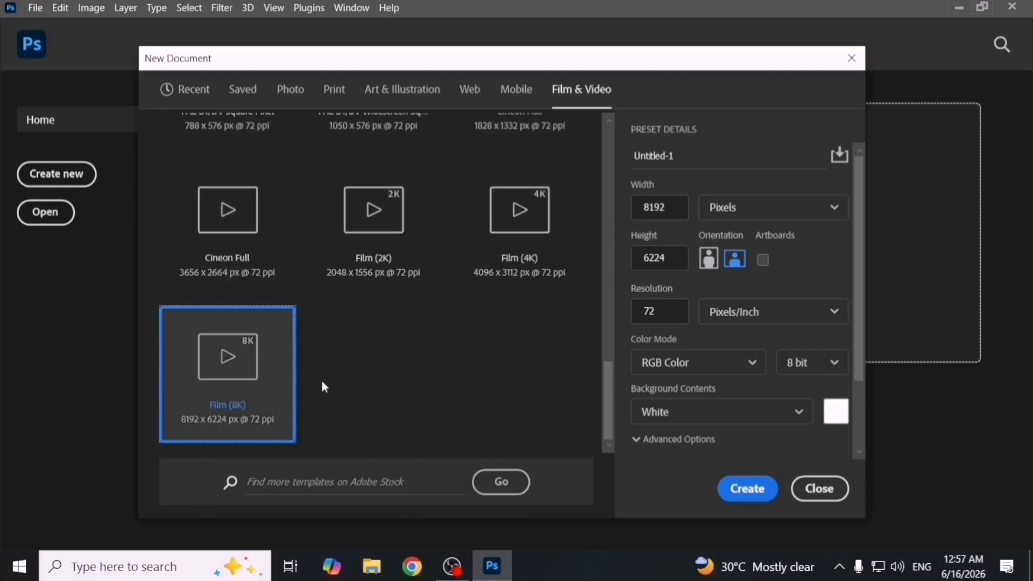
pyautogui.click(747, 488)
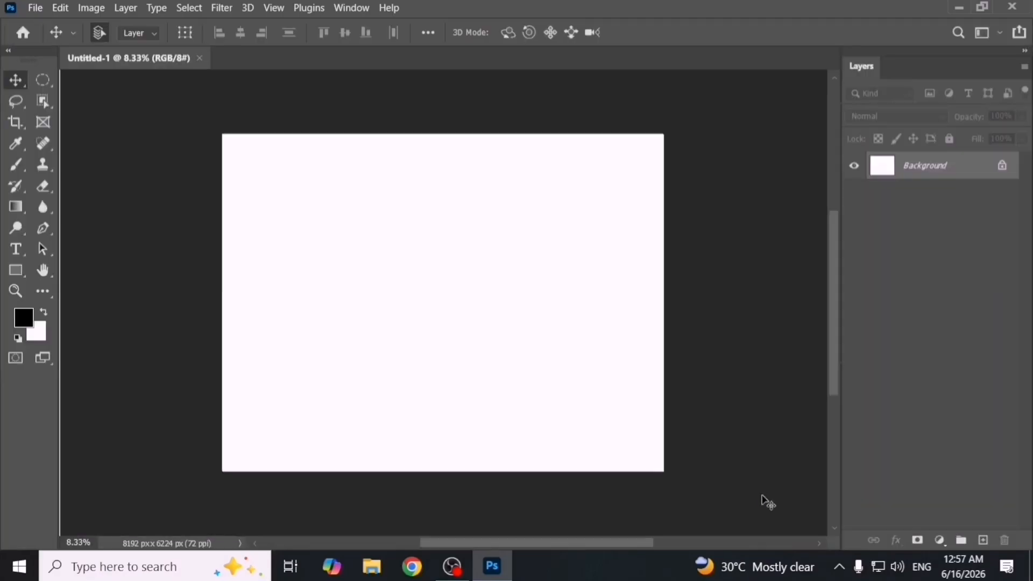
pyautogui.click(199, 57)
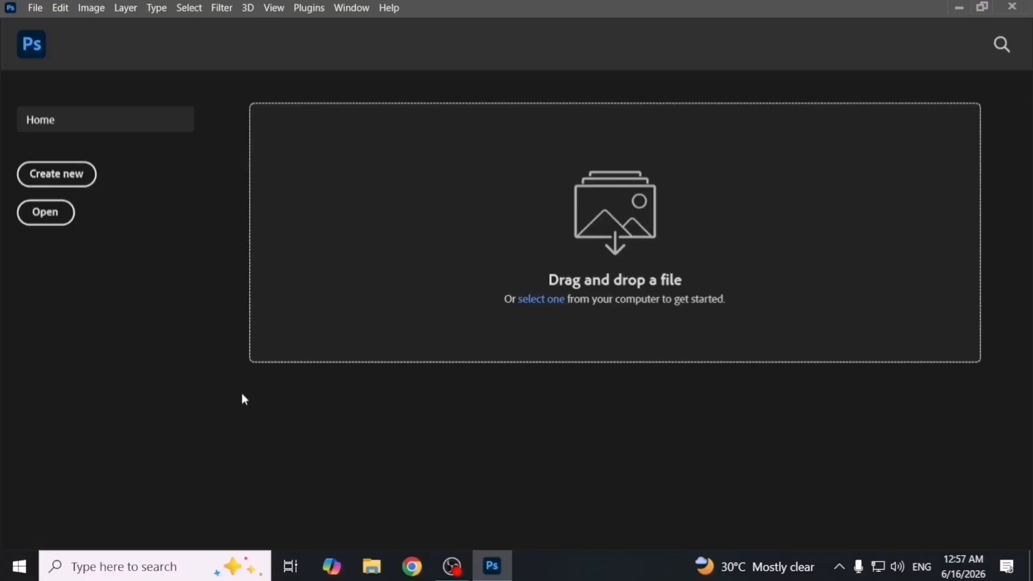
# Create an 8192 × 6224 px document with the Anamorphic 2:1 (2) pixel aspect ratio and suppress the aspect-ratio correction notice from showing again.
pyautogui.hotkey('ctrl', 'n')
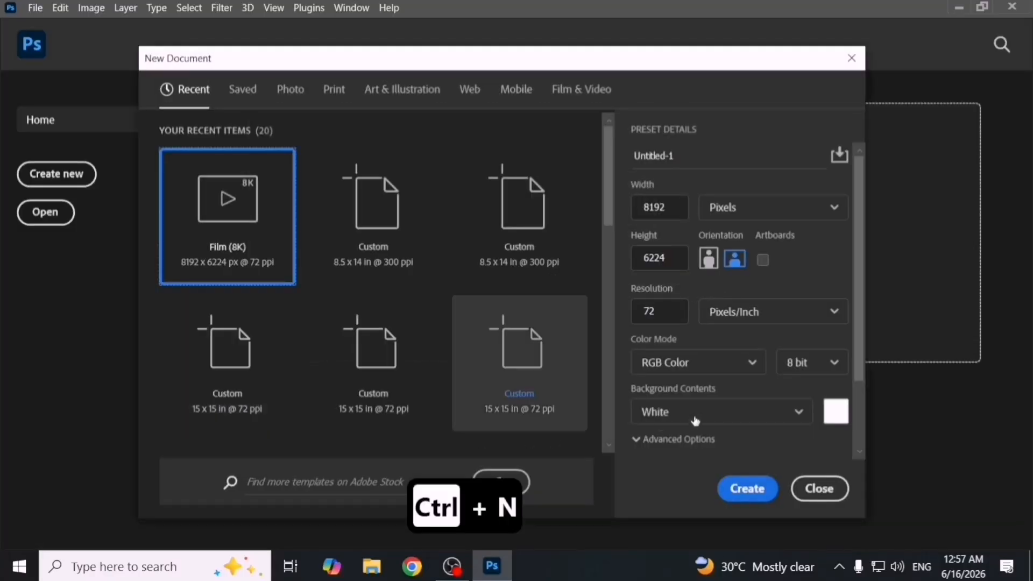
pyautogui.click(714, 448)
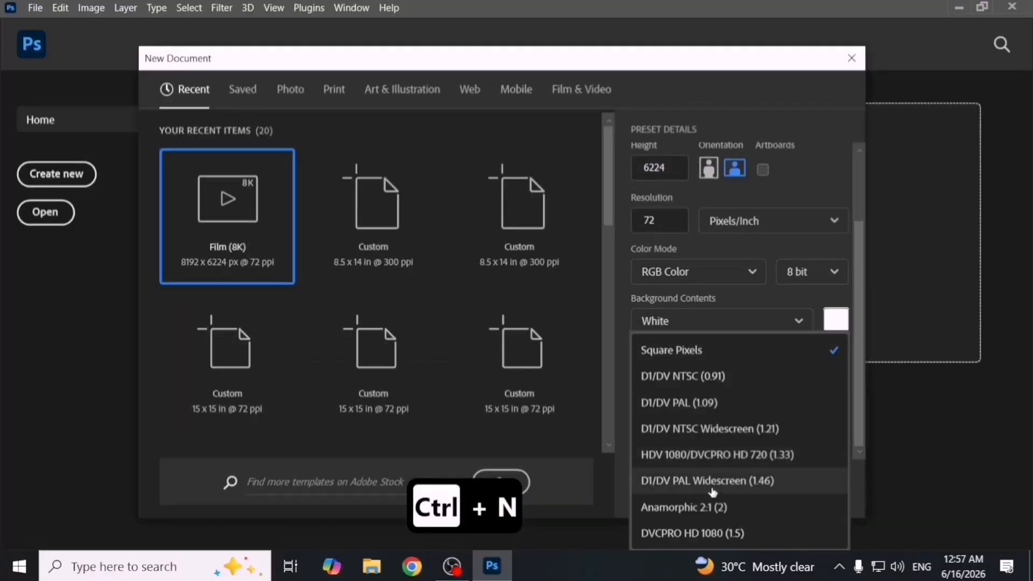
pyautogui.click(698, 507)
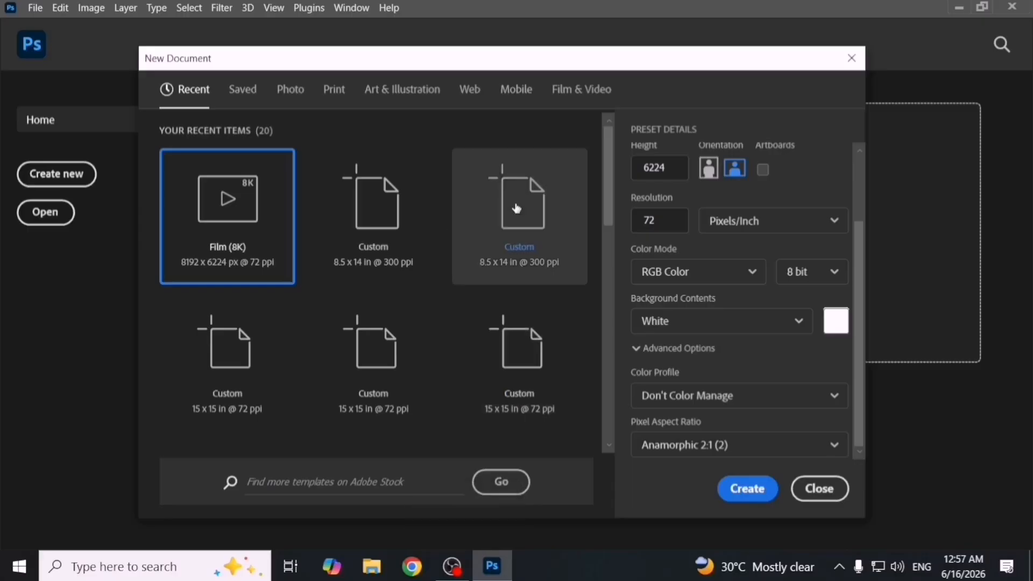
pyautogui.scroll(3, 687, 290)
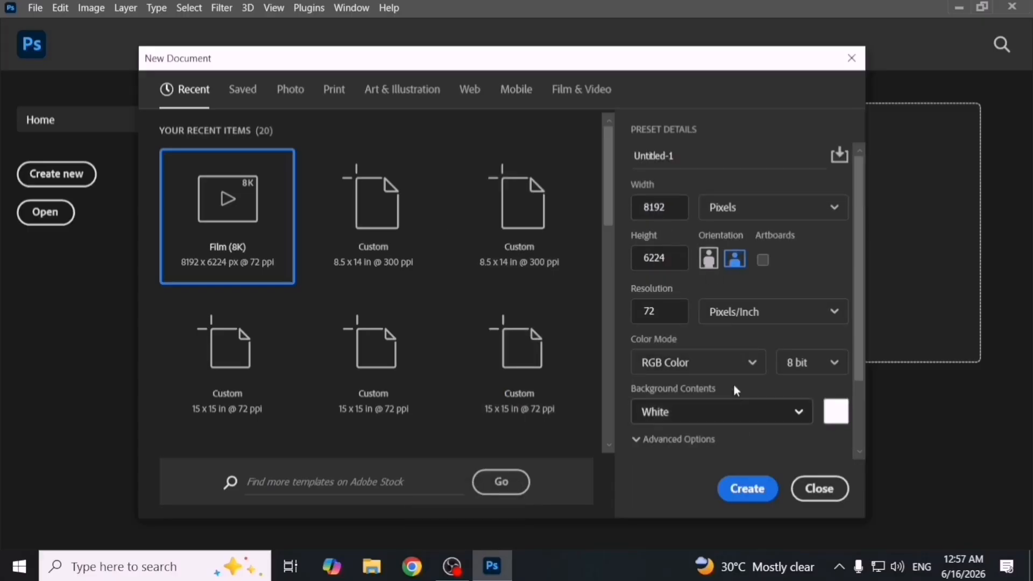
pyautogui.click(752, 495)
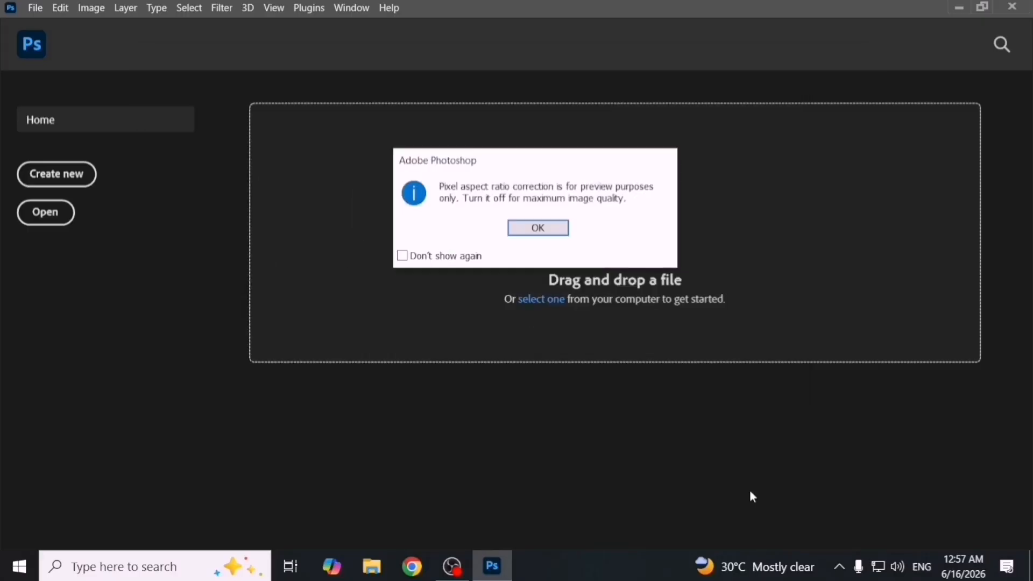
pyautogui.click(402, 257)
pyautogui.click(528, 232)
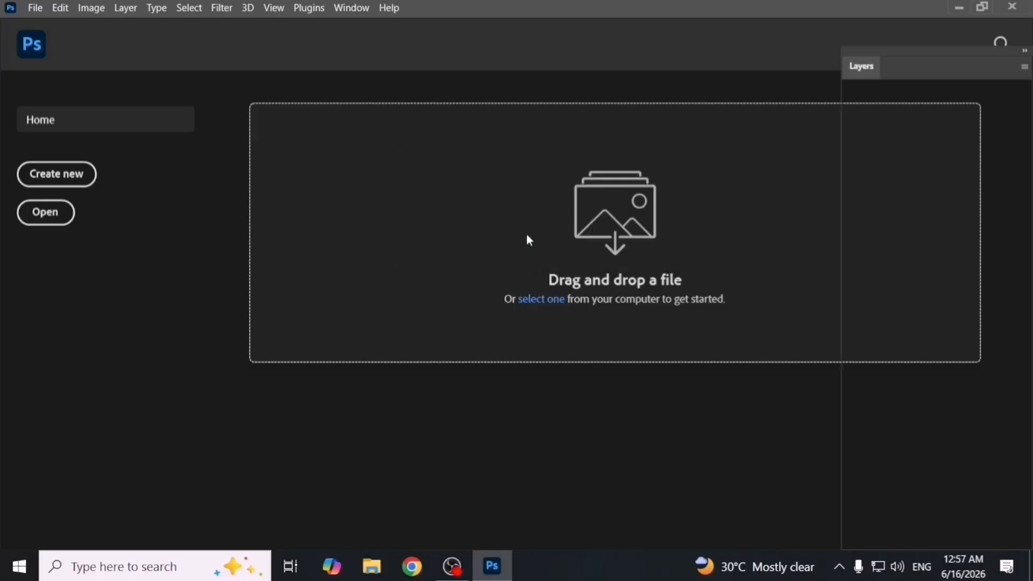
# Try to move the Background layer, decline converting it to a normal layer, and close the anamorphic document.
pyautogui.moveTo(201, 223); pyautogui.dragTo(271, 276)
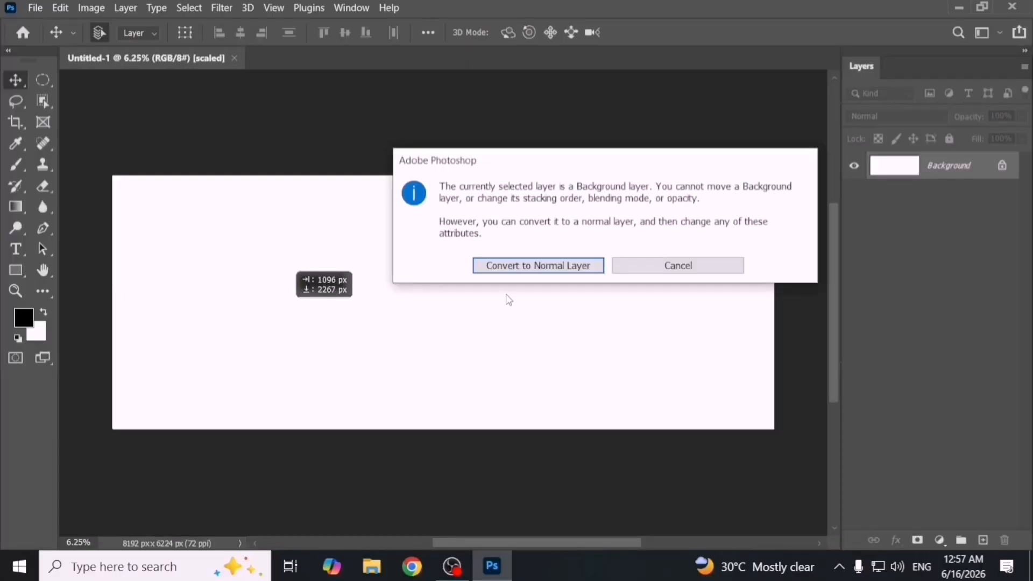
pyautogui.click(667, 275)
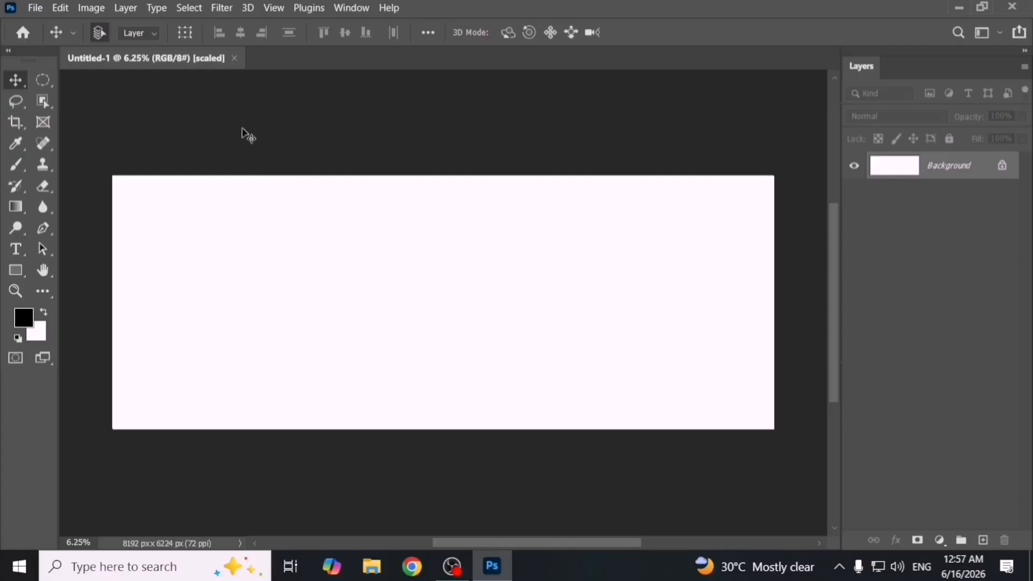
pyautogui.click(234, 59)
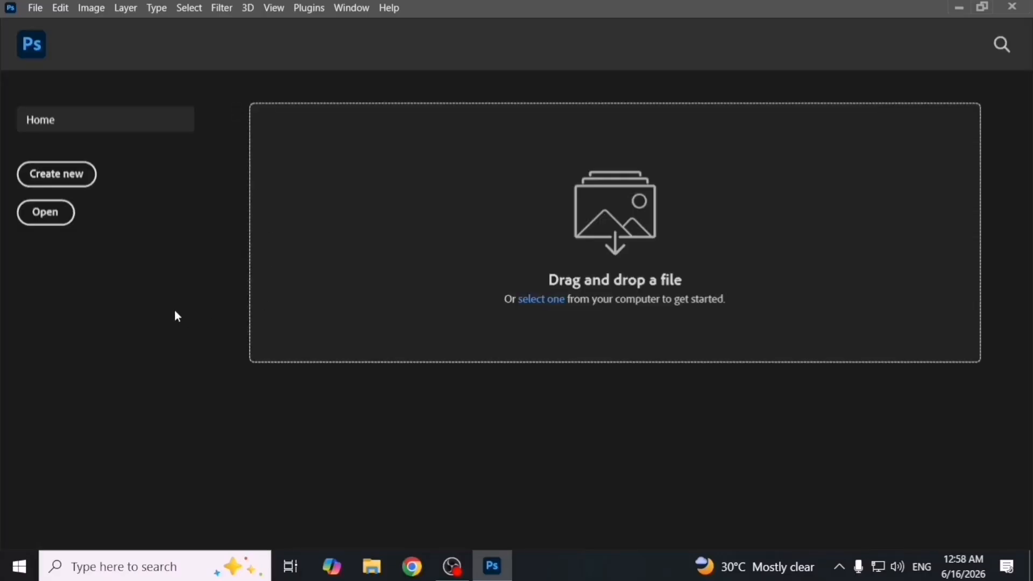
# In a new document setup, set the pixel aspect ratio to Square Pixels and select the Legal print preset.
pyautogui.hotkey('ctrl', 'n')
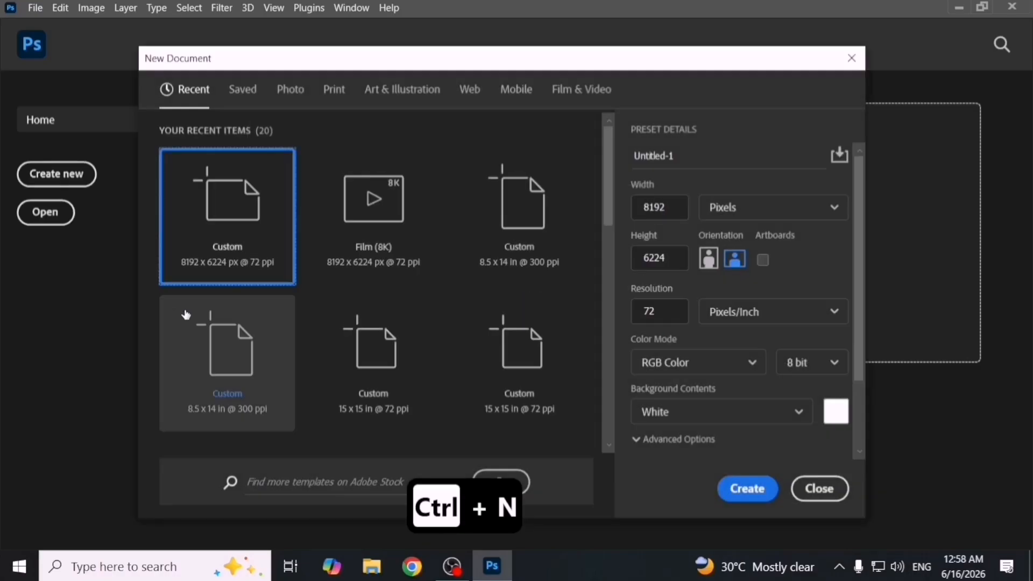
pyautogui.scroll(-2, 699, 425)
pyautogui.click(713, 456)
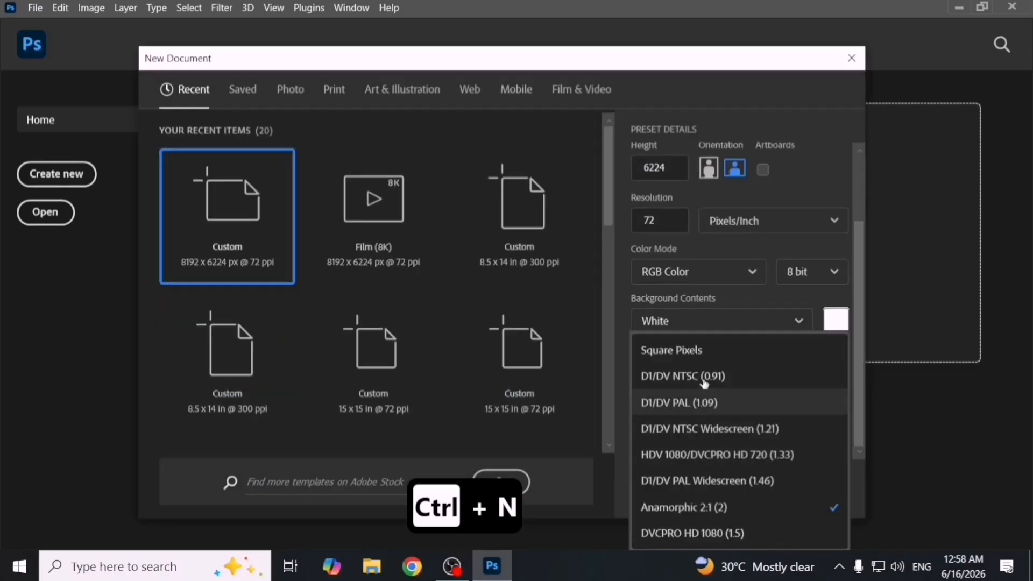
pyautogui.click(676, 351)
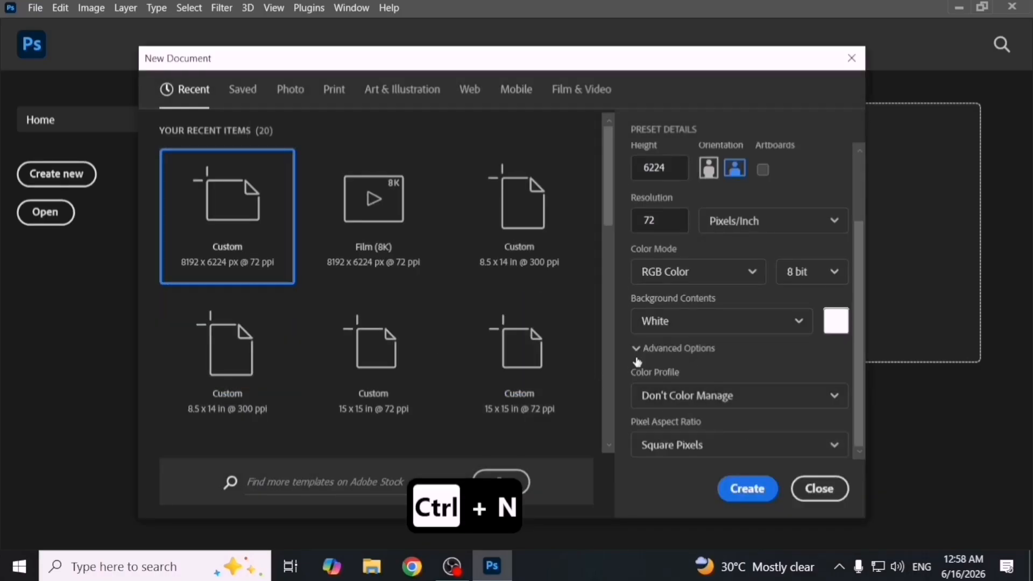
pyautogui.click(334, 90)
pyautogui.click(372, 215)
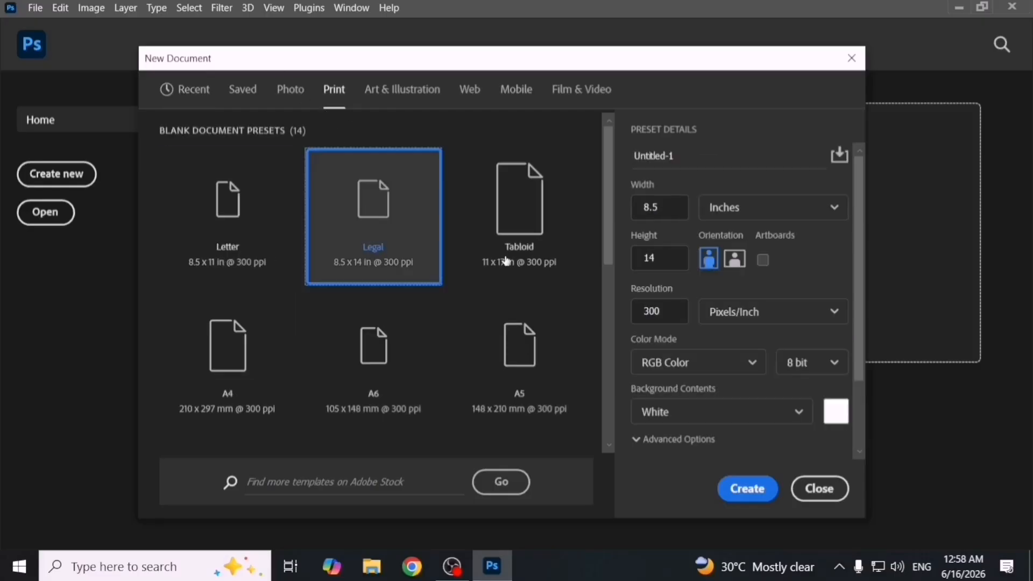
pyautogui.click(669, 200)
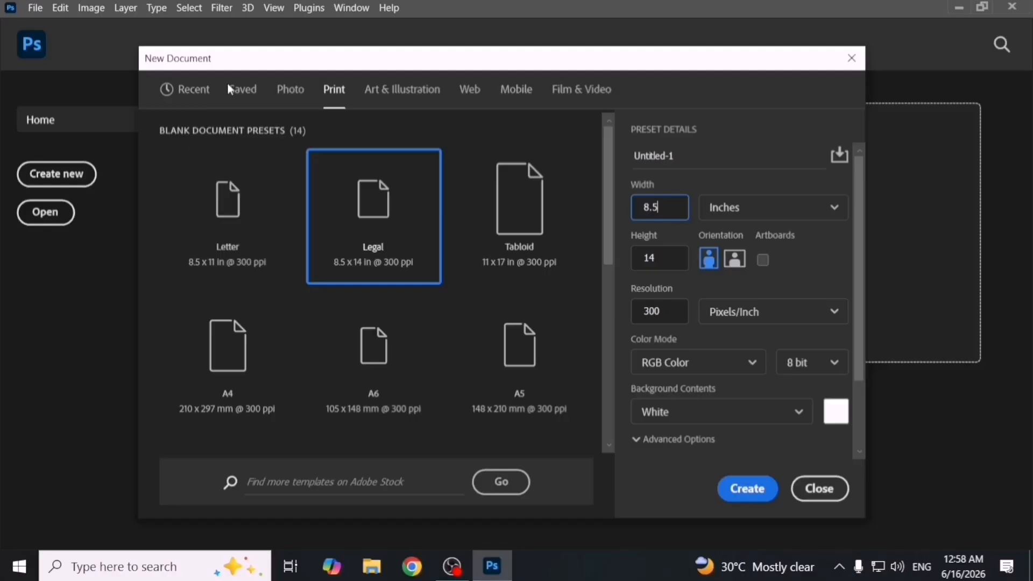
# Create a document from the Saved 1 preset, 15 × 15 in at 72 ppi with a transparent background, and close it.
pyautogui.click(241, 90)
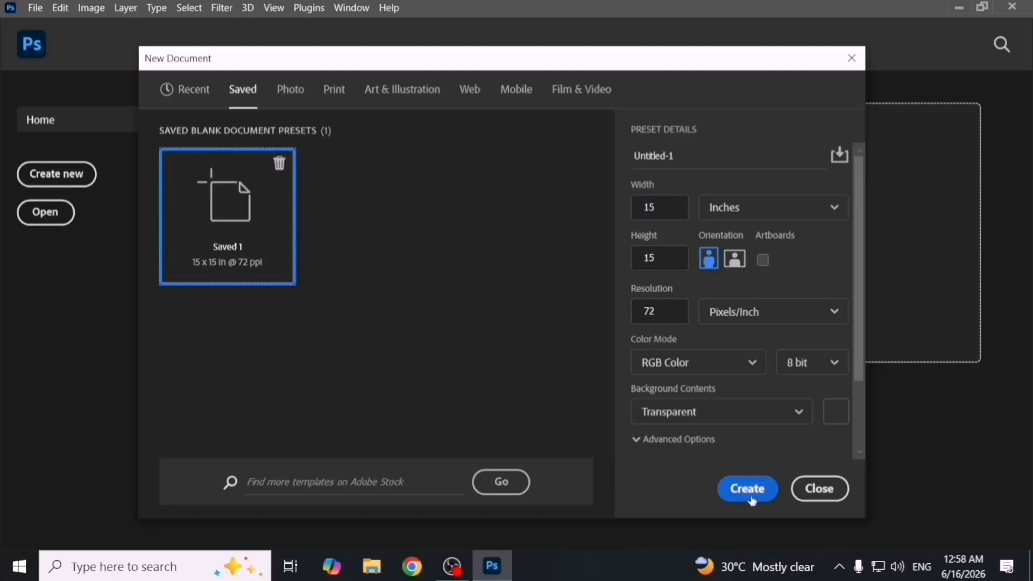
pyautogui.scroll(-3, 748, 361)
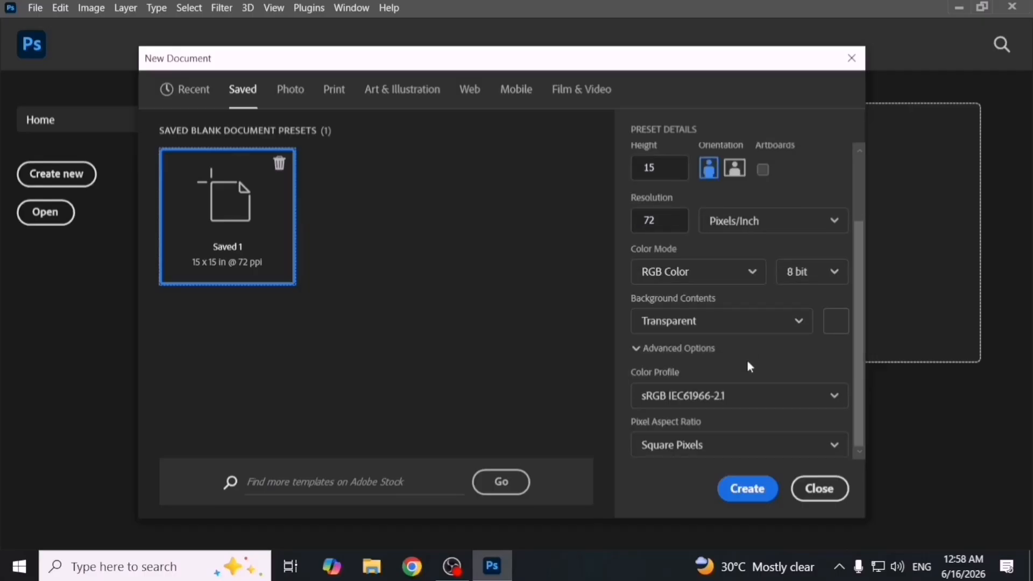
pyautogui.scroll(4, 719, 390)
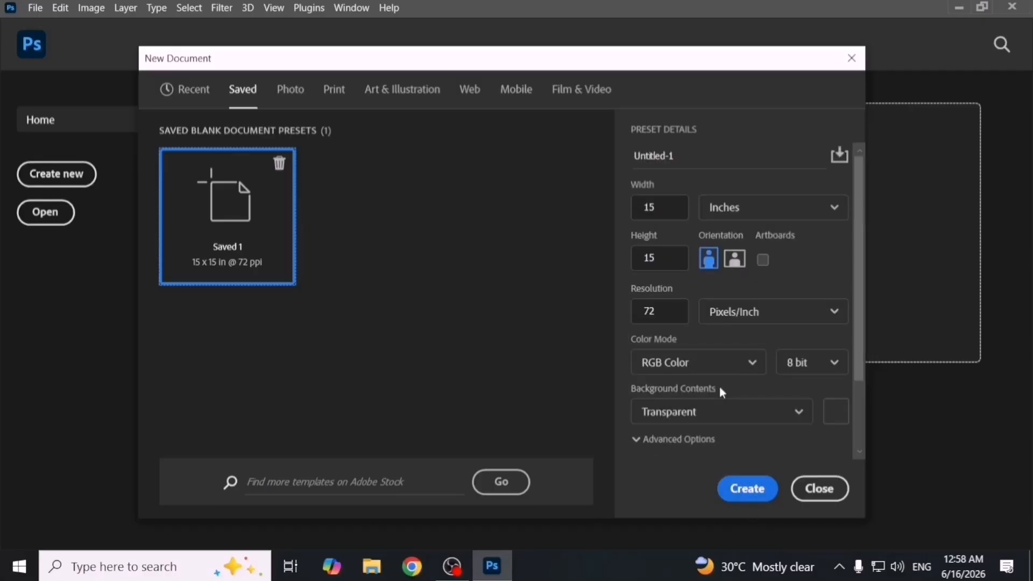
pyautogui.click(747, 488)
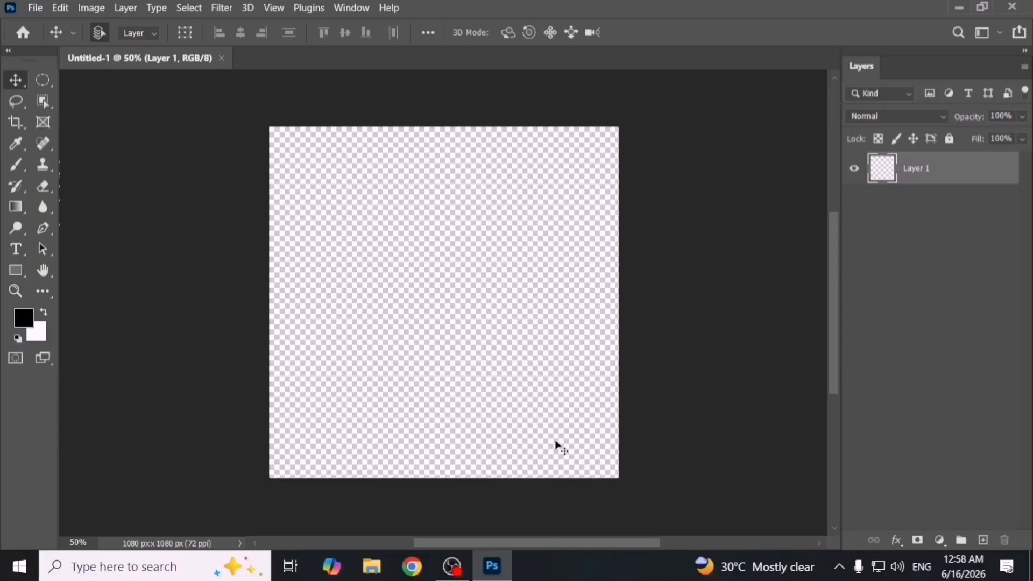
pyautogui.click(221, 58)
# Create a 15 × 15 in, 72 ppi document from the Saved 1 preset with white background contents.
pyautogui.hotkey('ctrl', 'n')
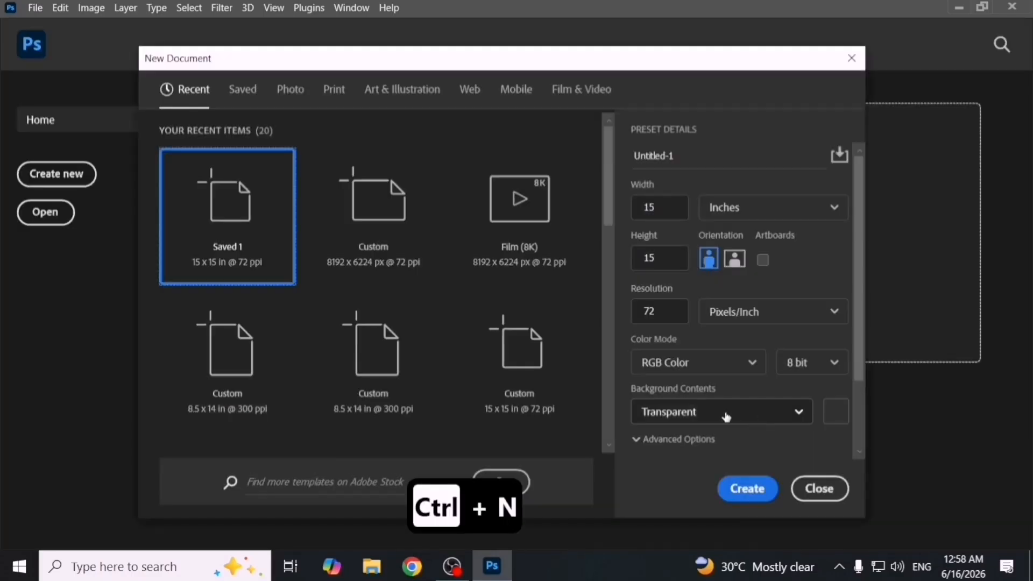
pyautogui.click(726, 417)
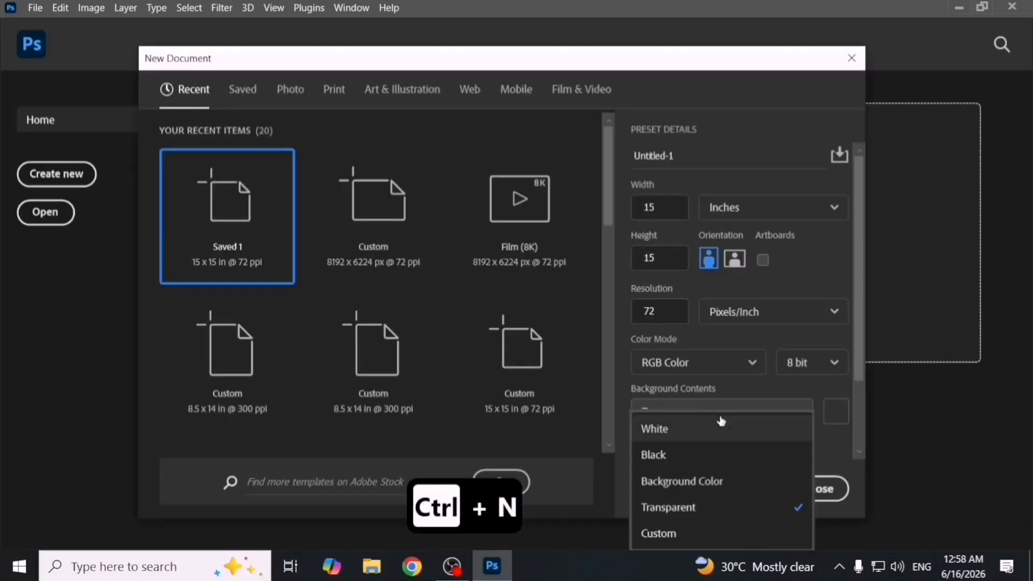
pyautogui.click(715, 429)
pyautogui.scroll(-3, 722, 414)
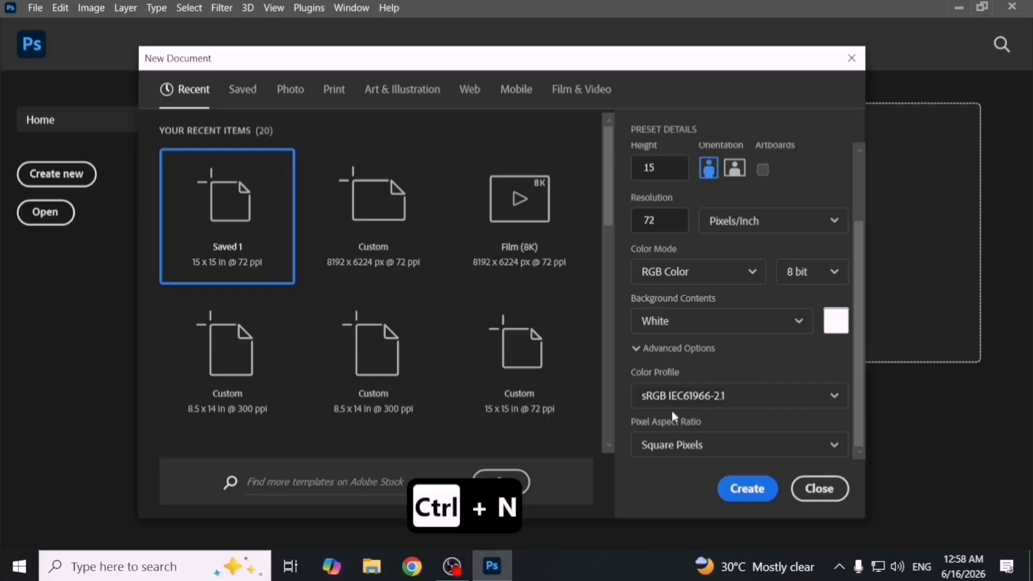
pyautogui.click(747, 490)
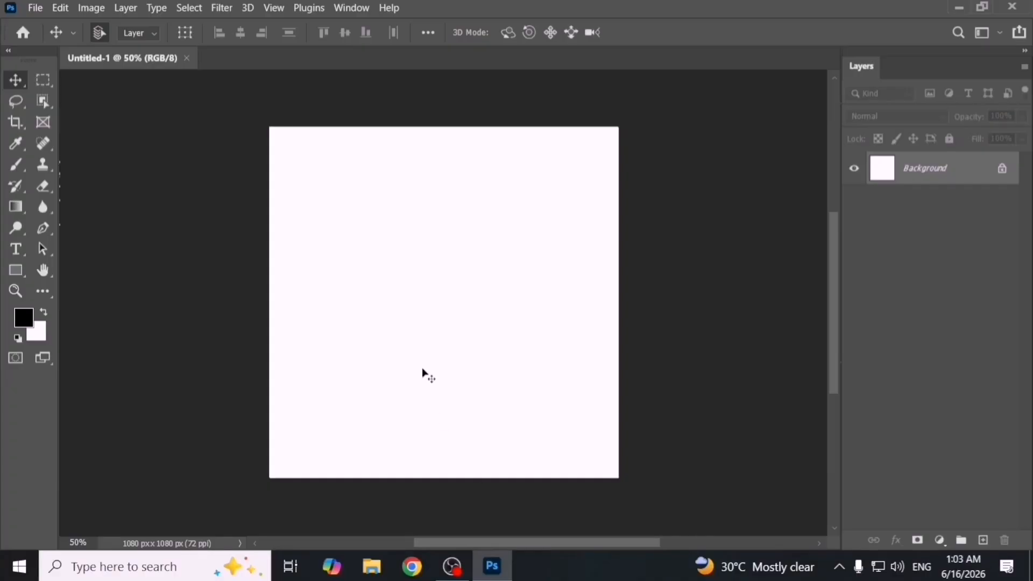
# Draw a circular selection near the canvas center with the Elliptical Marquee tool, fill it with black and deselect.
pyautogui.click(38, 83)
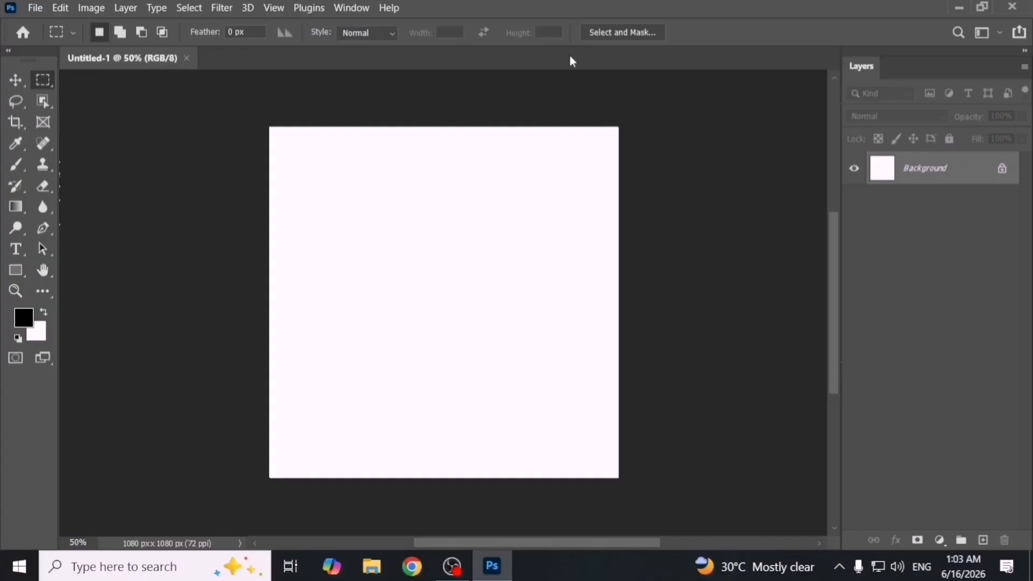
pyautogui.rightClick(41, 82)
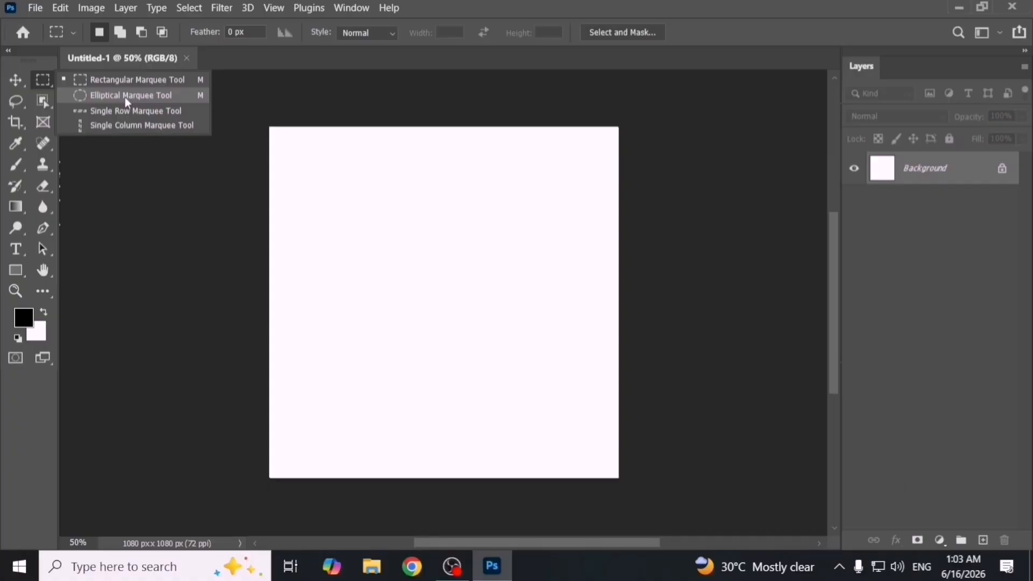
pyautogui.click(163, 96)
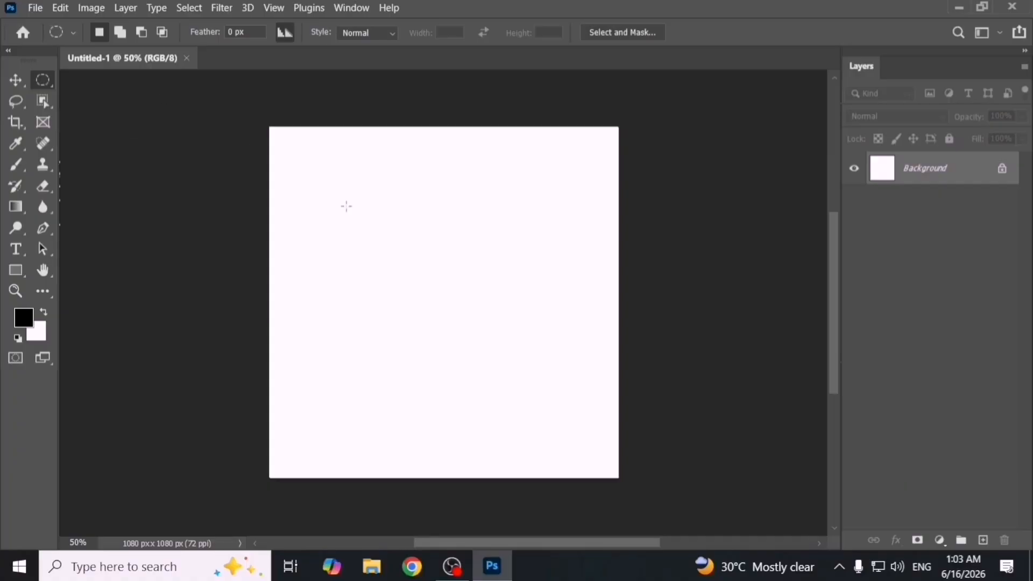
pyautogui.moveTo(368, 205); pyautogui.dragTo(511, 338)
pyautogui.hotkey('alt', 'BackSpace')
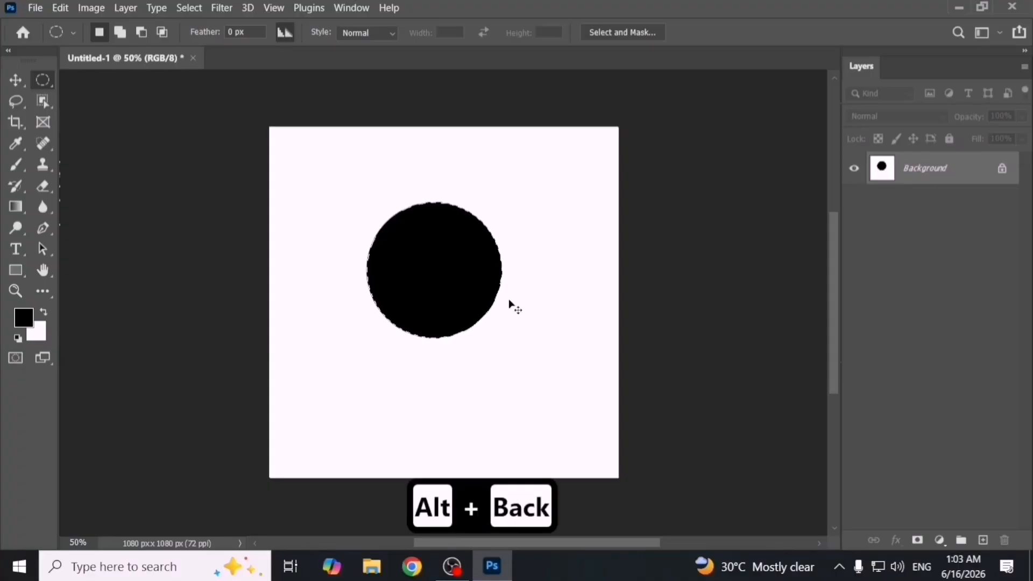
pyautogui.hotkey('ctrl', 'd')
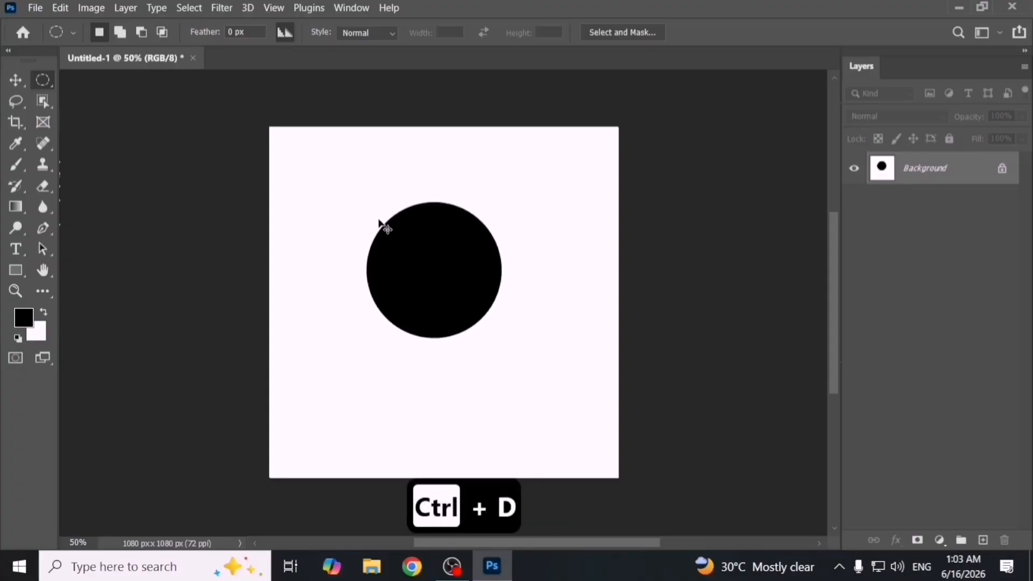
# Fill the whole canvas with white and draw a narrow upright elliptical selection in its right half.
pyautogui.hotkey('ctrl', 'BackSpace')
pyautogui.moveTo(343, 171); pyautogui.dragTo(438, 249)
pyautogui.moveTo(498, 218); pyautogui.dragTo(558, 309)
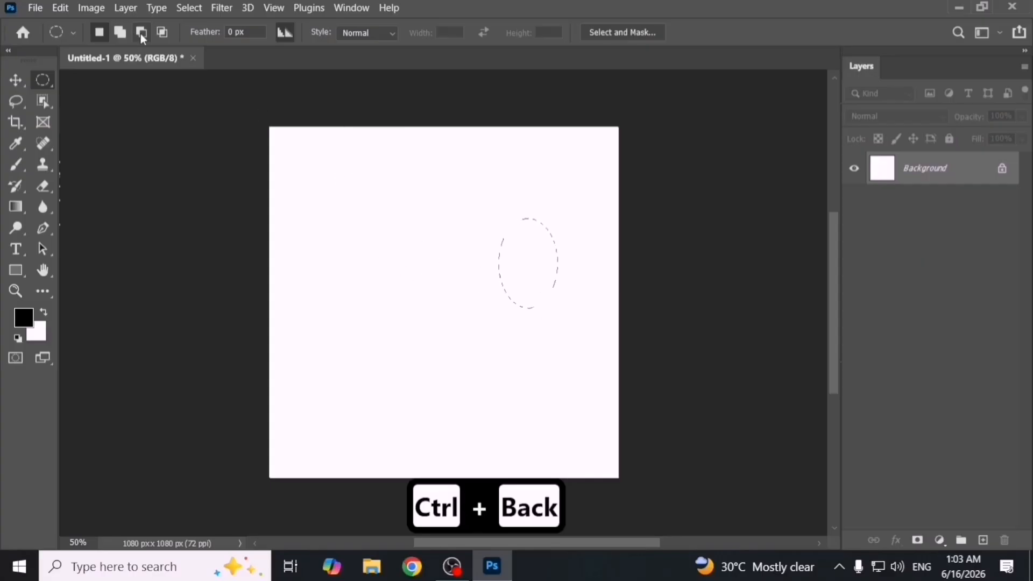
# Add two more elliptical selections in the canvas's upper left half, and subtract an overlapping ellipse from the lower one.
pyautogui.moveTo(364, 158); pyautogui.dragTo(453, 231)
pyautogui.moveTo(327, 233); pyautogui.dragTo(402, 320)
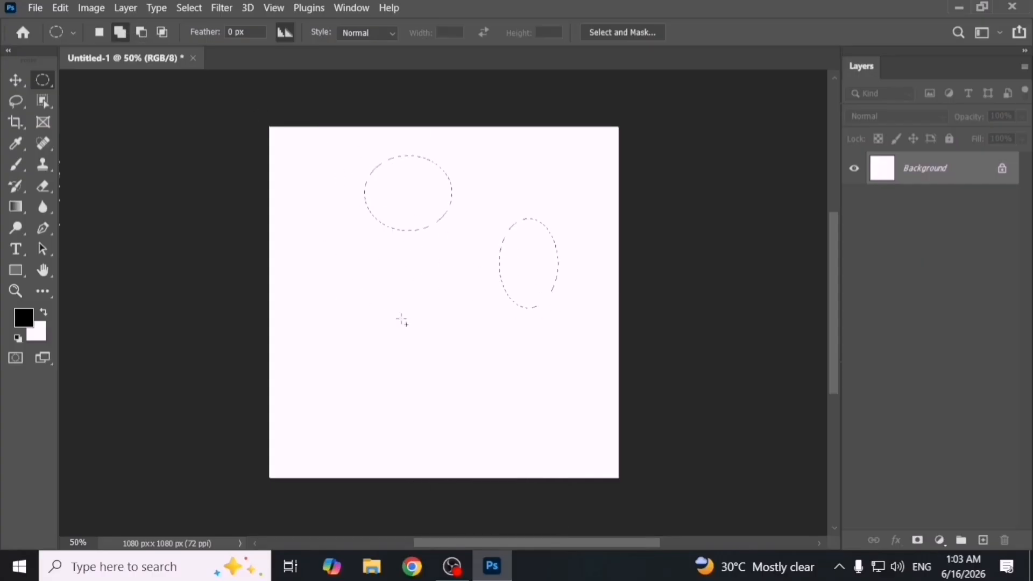
pyautogui.click(141, 32)
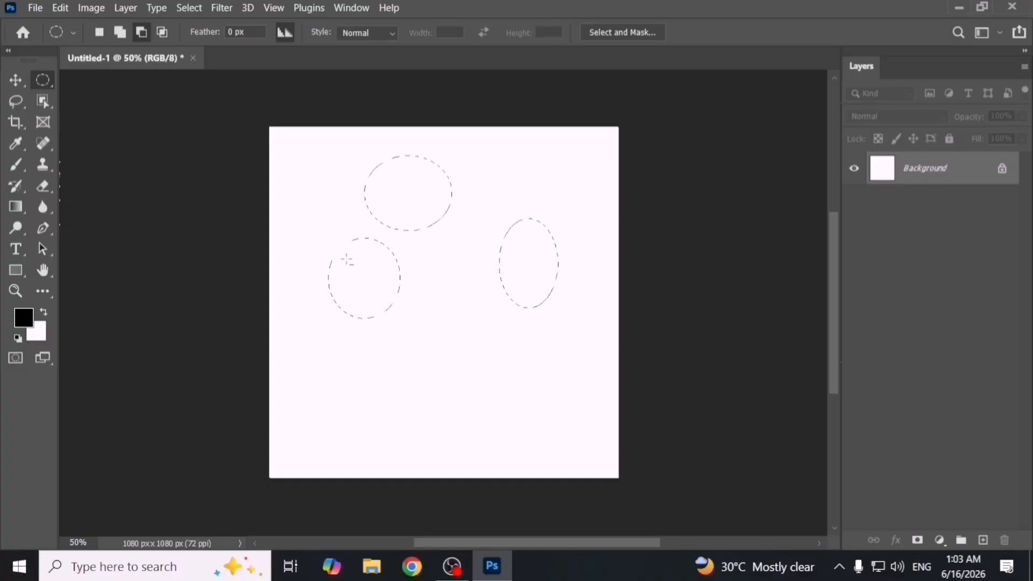
pyautogui.moveTo(317, 249); pyautogui.dragTo(383, 285)
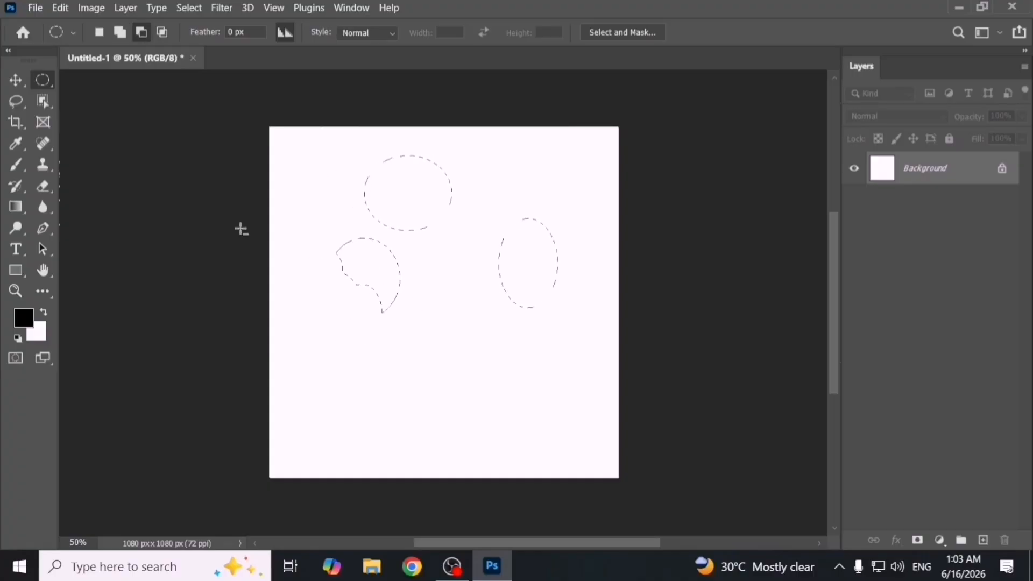
# Replace the elliptical selections with a rectangular selection in the upper left part of the canvas using the Rectangular Marquee tool.
pyautogui.rightClick(43, 81)
pyautogui.click(94, 78)
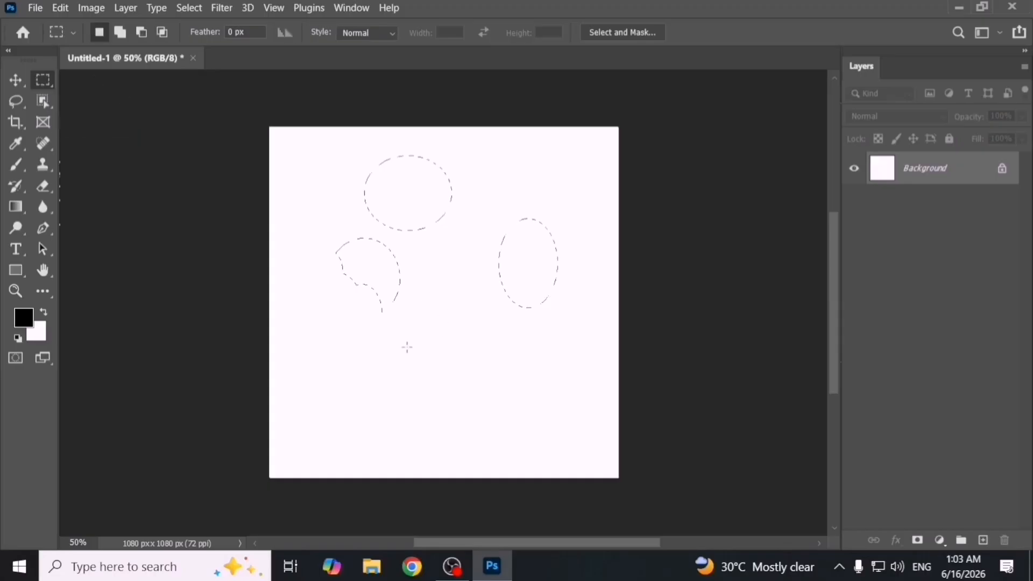
pyautogui.moveTo(416, 330); pyautogui.dragTo(371, 261)
pyautogui.moveTo(328, 200); pyautogui.dragTo(453, 297)
# Subtract an elliptical area from the upper right corner of the rectangular selection with the Elliptical Marquee tool.
pyautogui.rightClick(42, 80)
pyautogui.click(91, 95)
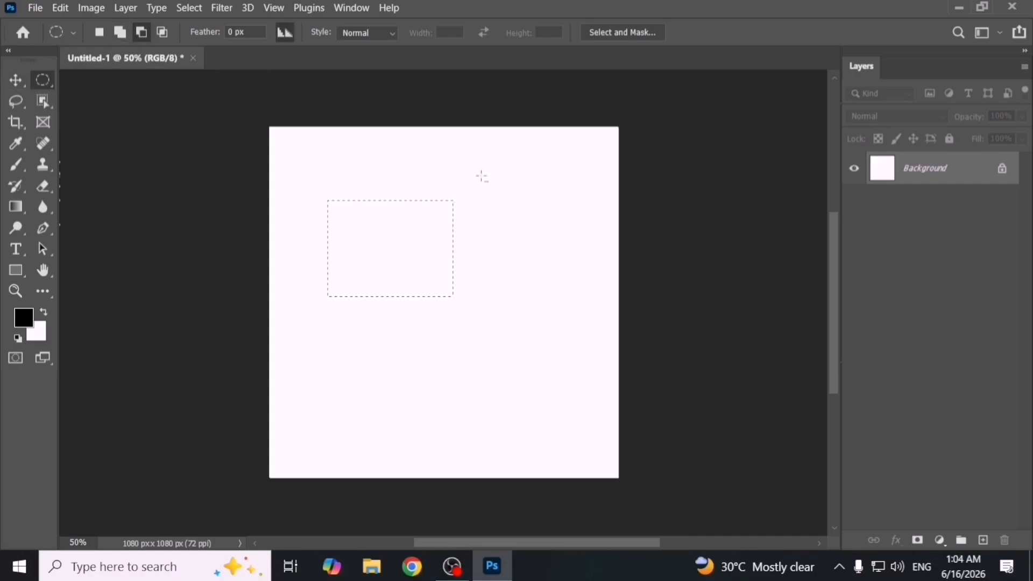
pyautogui.moveTo(481, 172); pyautogui.dragTo(510, 248)
# Set the elliptical marquee style to Fixed Ratio at 1 by 1 and try a circular subtraction beside the current selection.
pyautogui.click(346, 34)
pyautogui.click(371, 57)
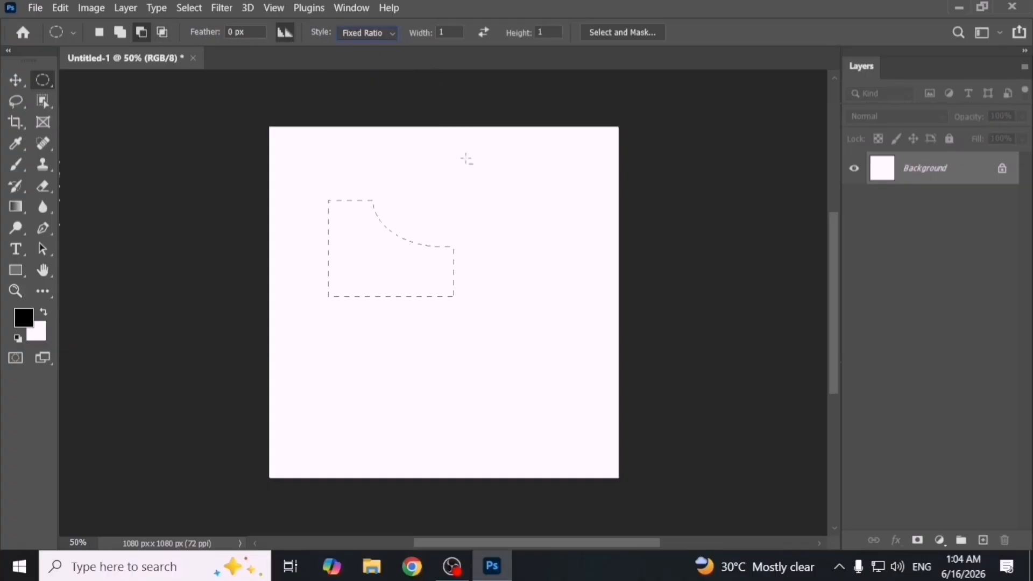
pyautogui.moveTo(467, 159); pyautogui.dragTo(549, 304)
# Set the elliptical marquee style to Fixed Size and clear the current selection.
pyautogui.click(371, 33)
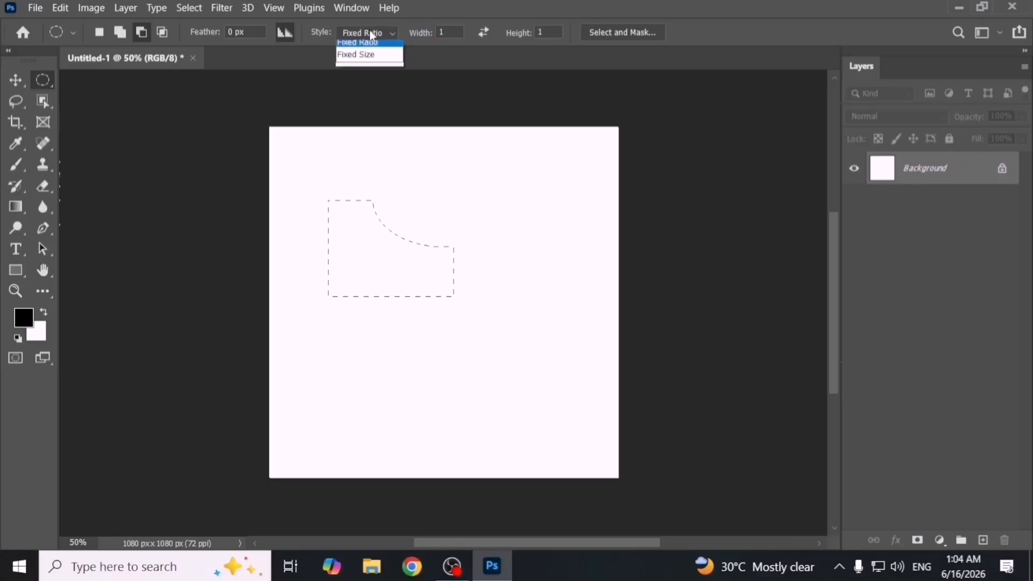
pyautogui.click(372, 72)
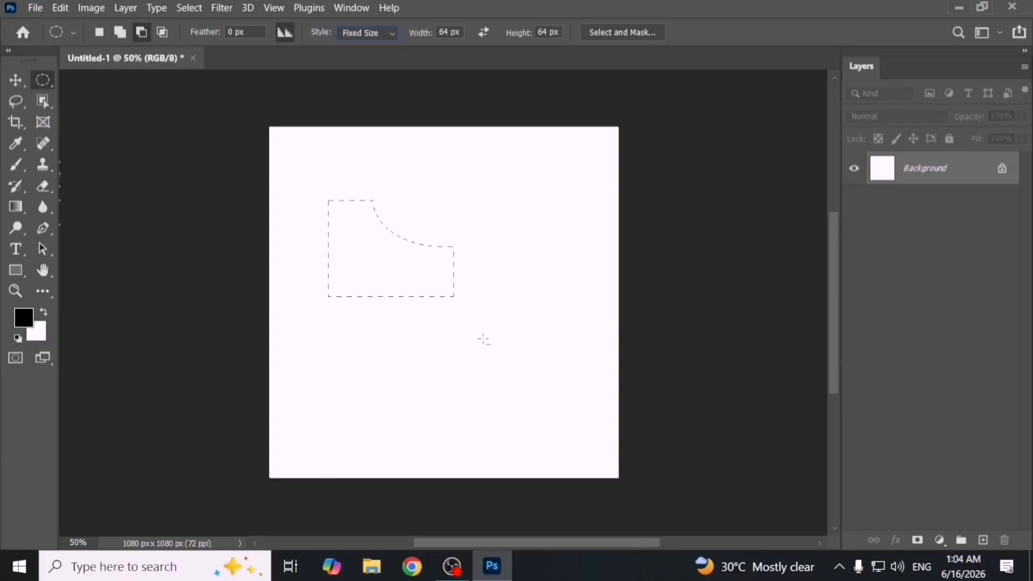
pyautogui.hotkey('ctrl', 'd')
pyautogui.hotkey('ctrl', 'shift', 's')
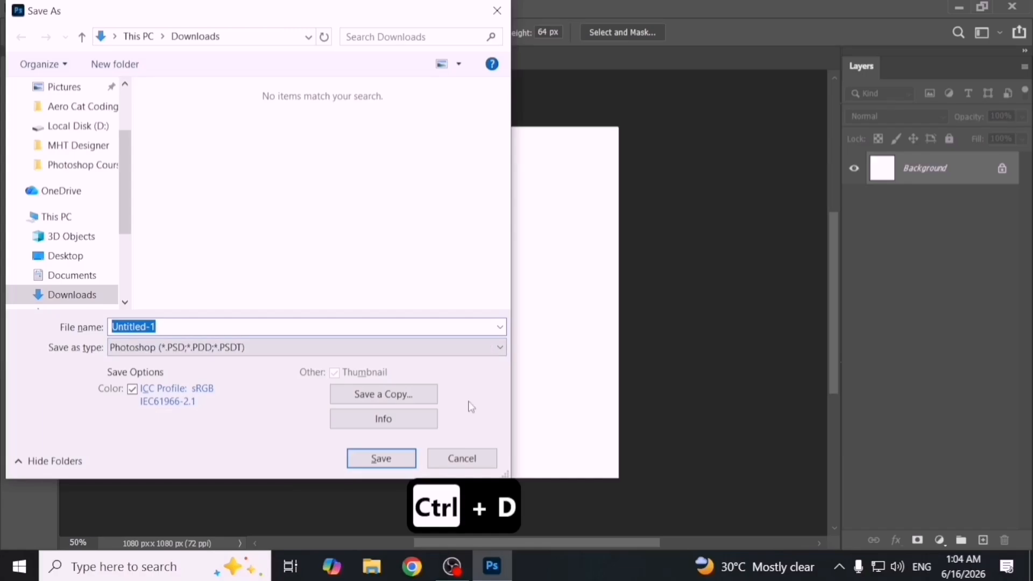
pyautogui.click(475, 457)
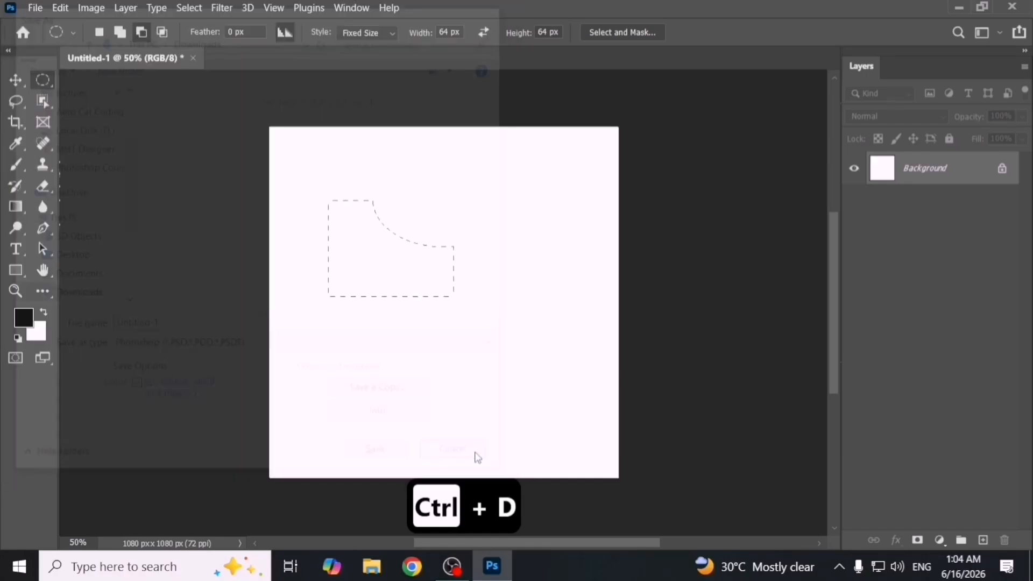
pyautogui.hotkey('ctrl', 'd')
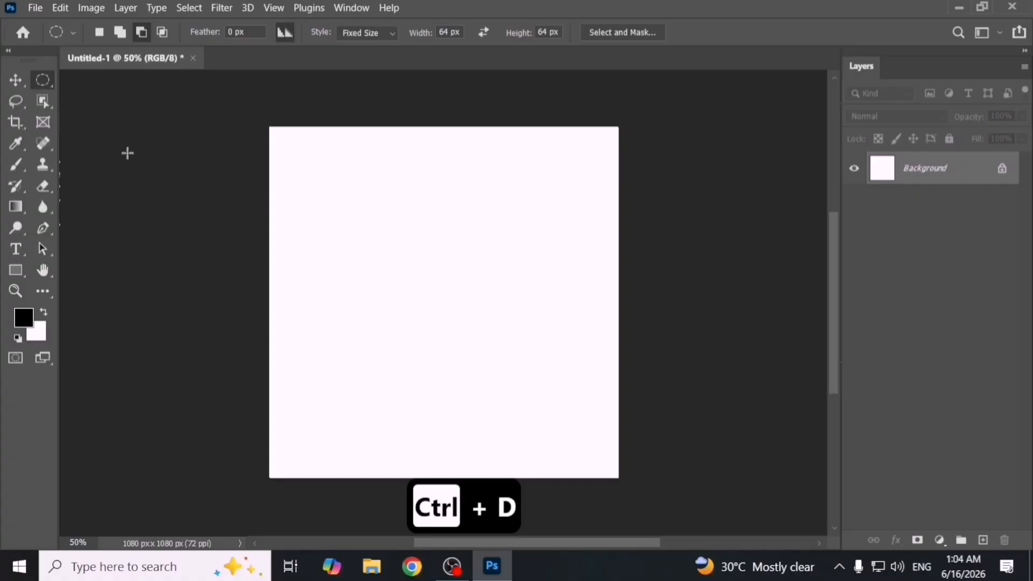
# Select eight separate pixel rows spread down the canvas with the Single Row Marquee tool.
pyautogui.rightClick(45, 85)
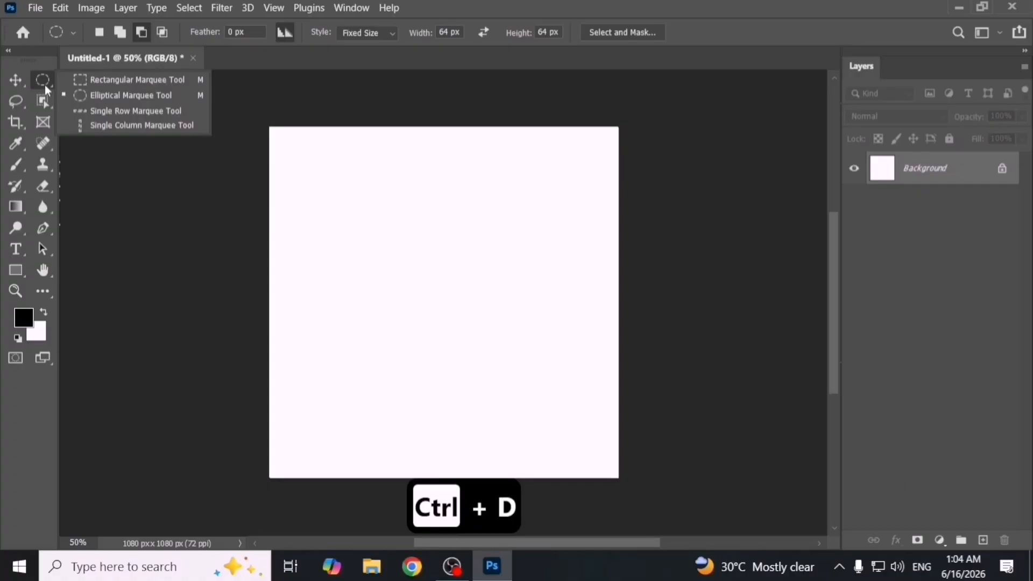
pyautogui.click(172, 112)
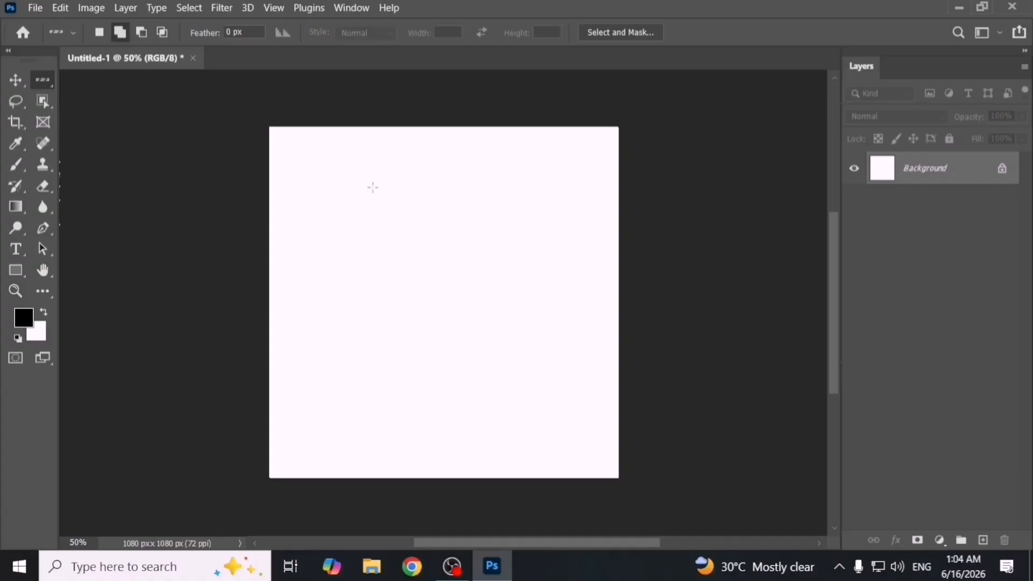
pyautogui.click(377, 194)
pyautogui.click(474, 229)
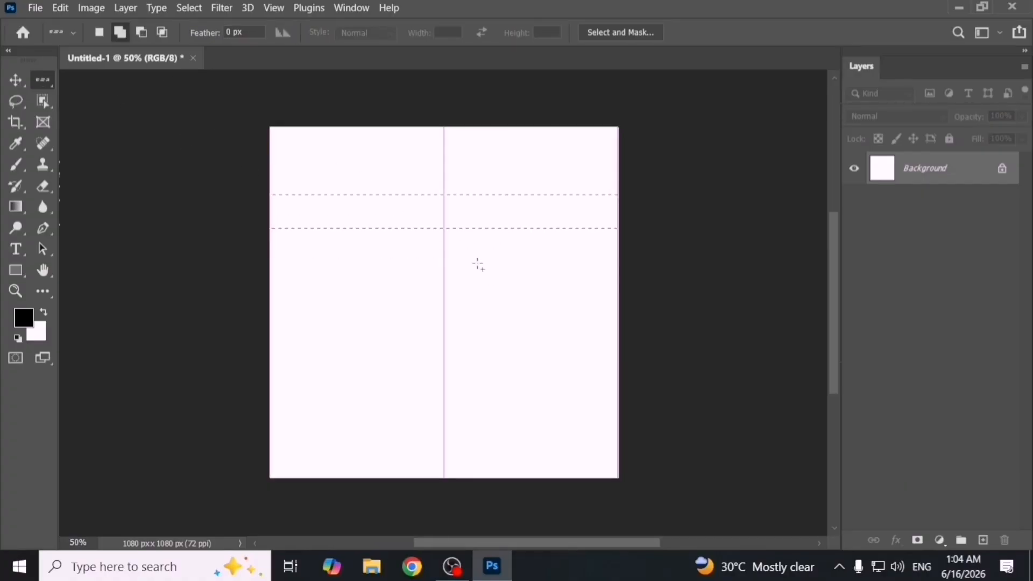
pyautogui.click(477, 259)
pyautogui.click(489, 297)
pyautogui.click(510, 327)
pyautogui.click(512, 378)
pyautogui.click(514, 418)
pyautogui.click(517, 436)
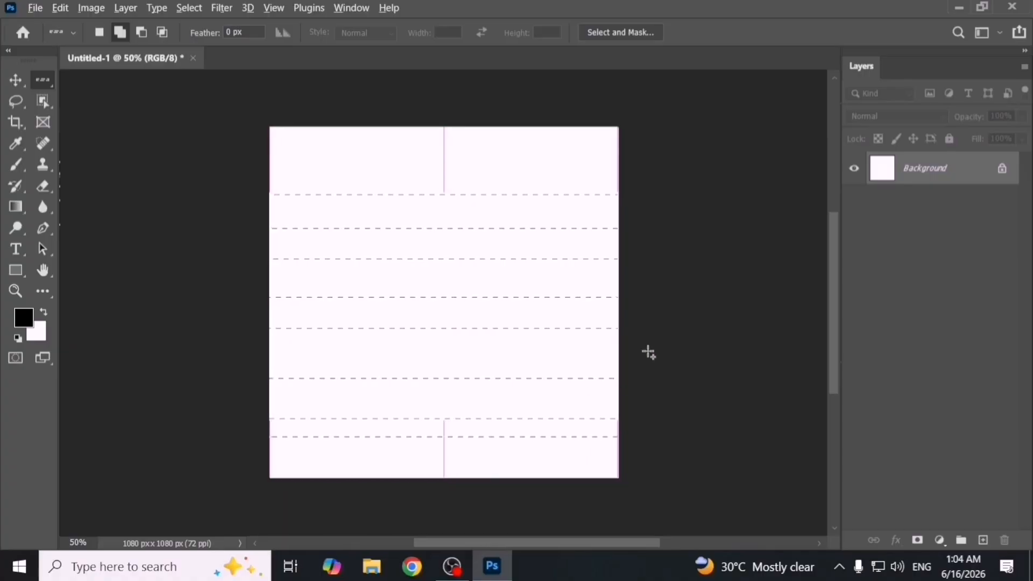
# Fill the selected pixel rows with the black foreground color and deselect them to check the horizontal lines.
pyautogui.hotkey('alt', 'BackSpace')
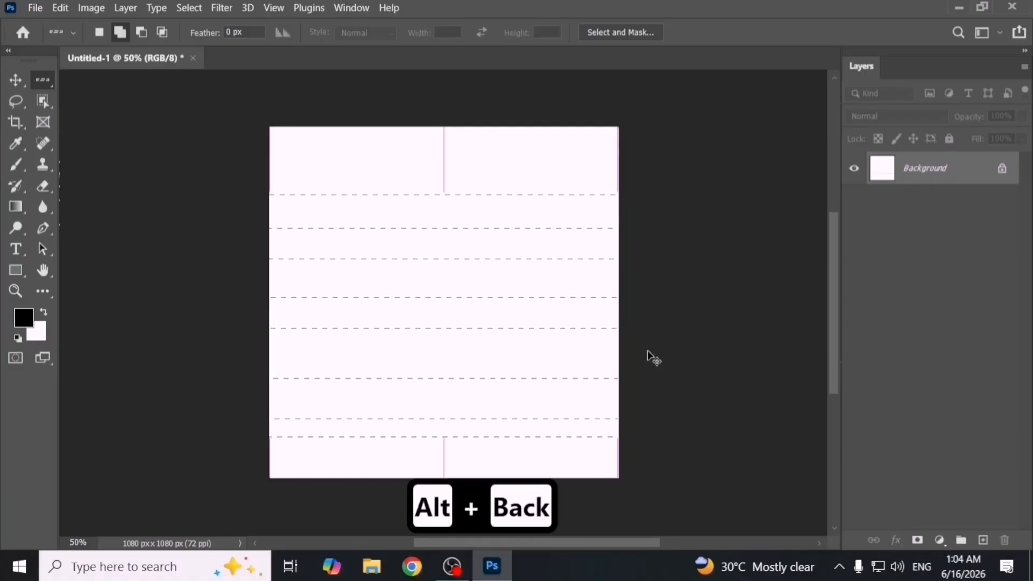
pyautogui.hotkey('ctrl', 'd')
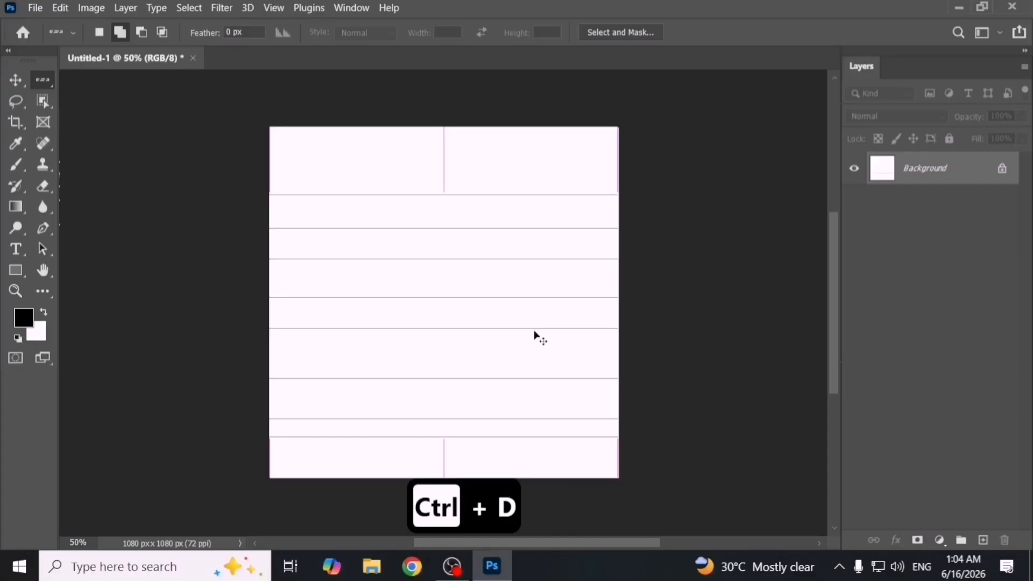
pyautogui.hotkey('ctrl', '+')
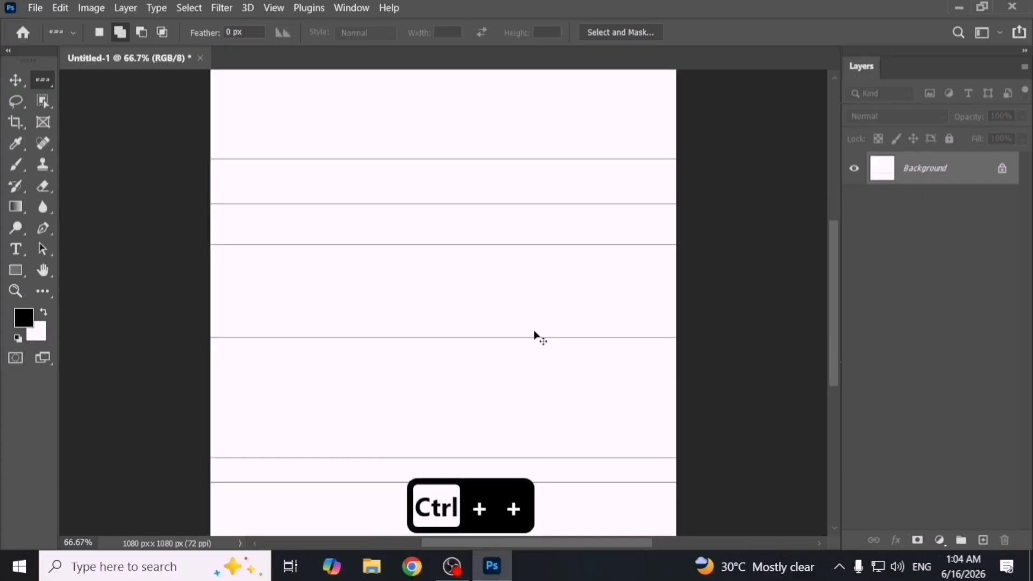
pyautogui.hotkey('ctrl', '-')
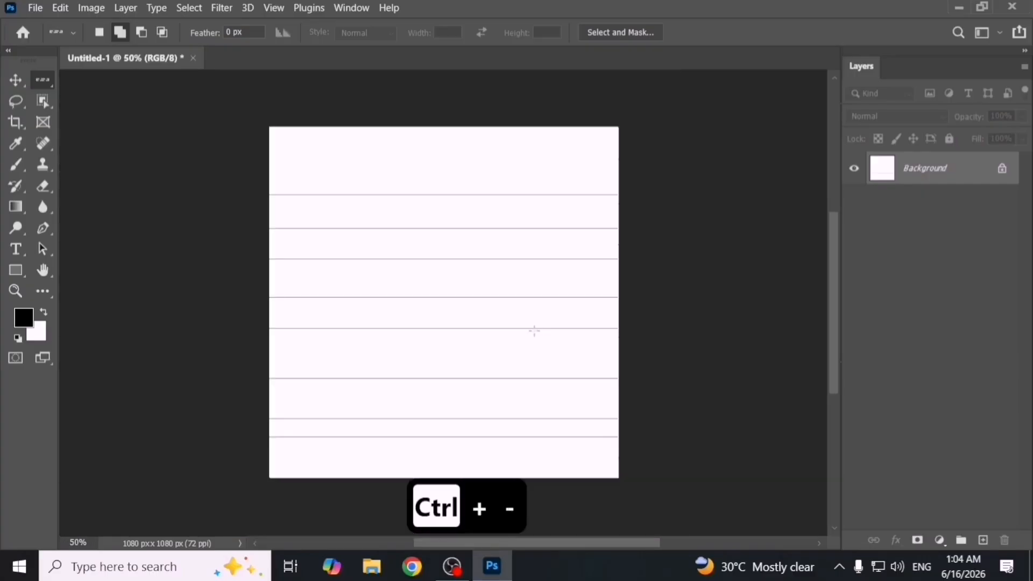
# Select six separate pixel columns spread across the canvas with the Single Column Marquee tool.
pyautogui.rightClick(36, 82)
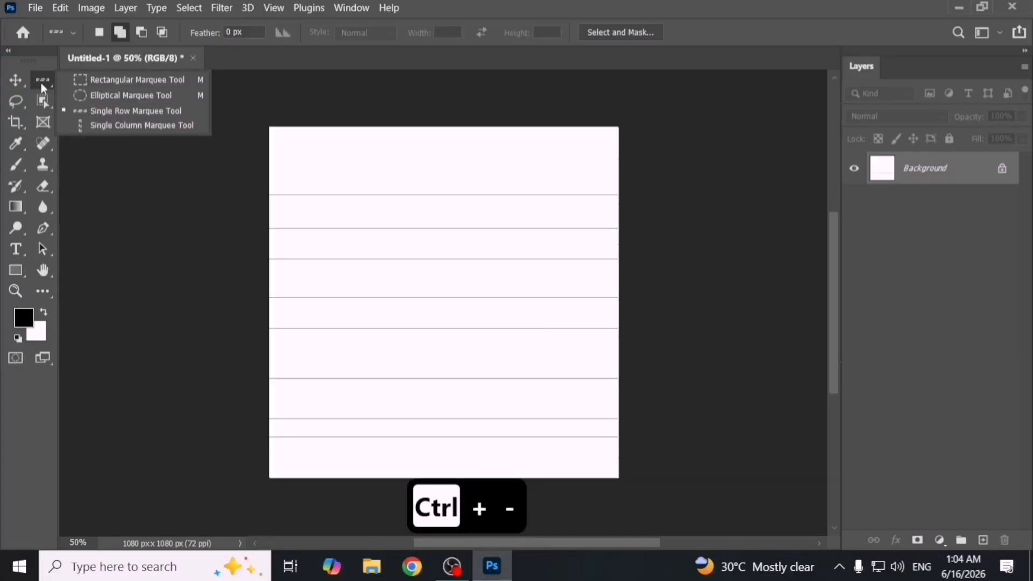
pyautogui.click(185, 133)
pyautogui.click(297, 166)
pyautogui.click(360, 166)
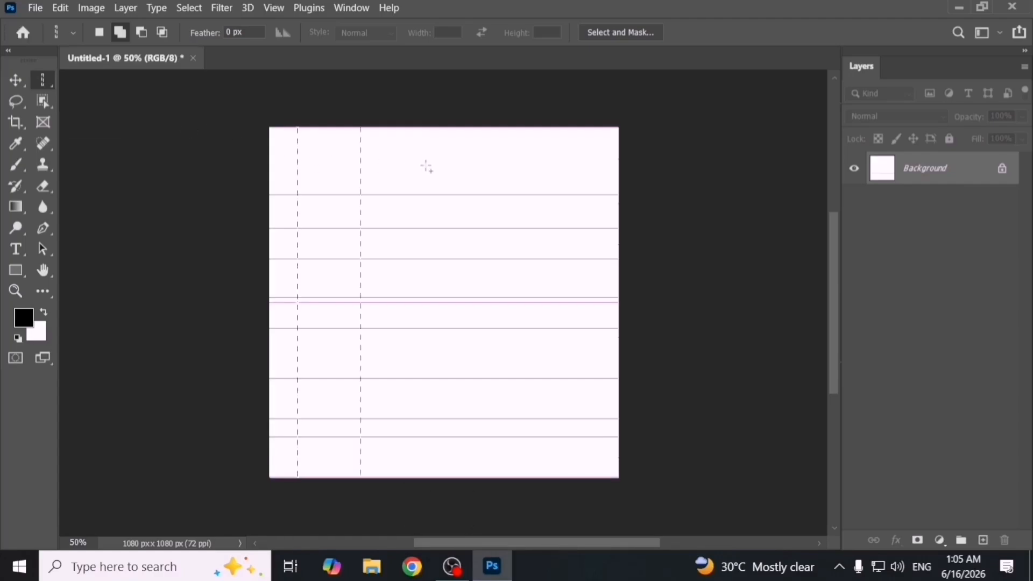
pyautogui.click(428, 167)
pyautogui.click(488, 169)
pyautogui.click(543, 169)
pyautogui.click(584, 168)
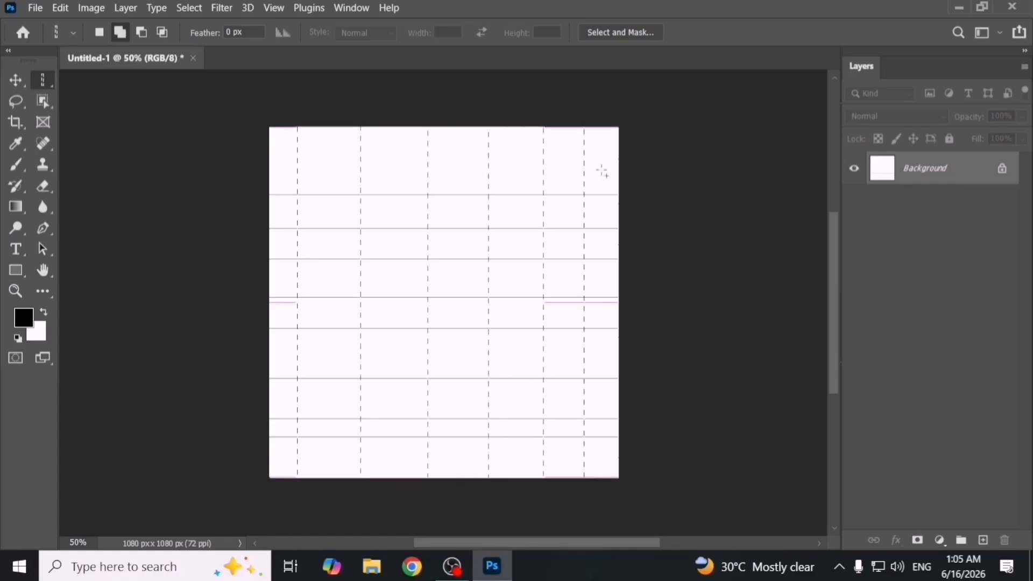
# Fill the selected pixel columns with the black foreground color and deselect them to check the grid.
pyautogui.hotkey('alt', 'BackSpace')
pyautogui.hotkey('ctrl', 'd')
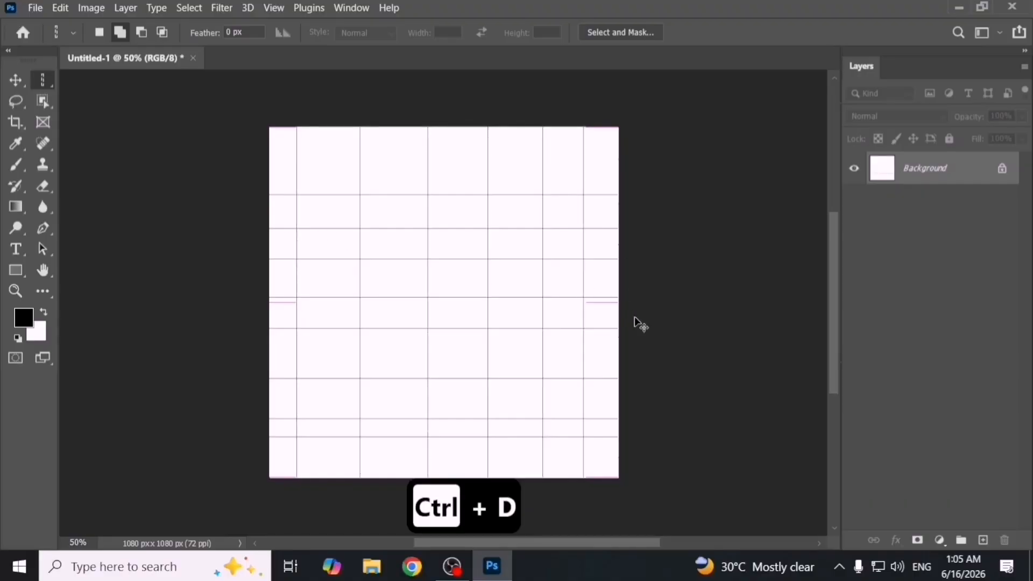
pyautogui.hotkey('ctrl', '-')
pyautogui.hotkey('ctrl', '+')
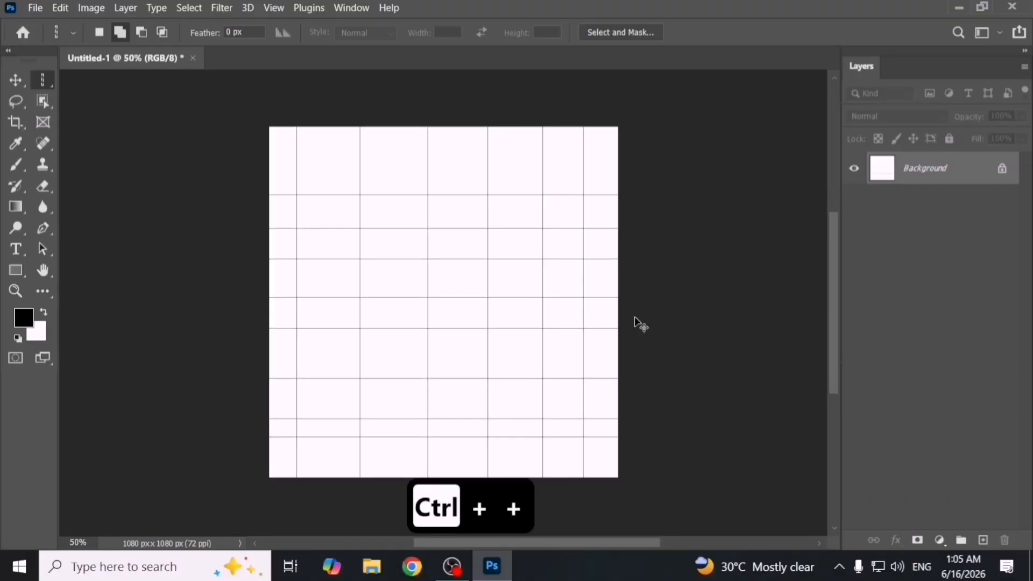
# Fill the whole canvas with the white background color and switch to the Rectangular Marquee tool.
pyautogui.hotkey('ctrl', 'BackSpace')
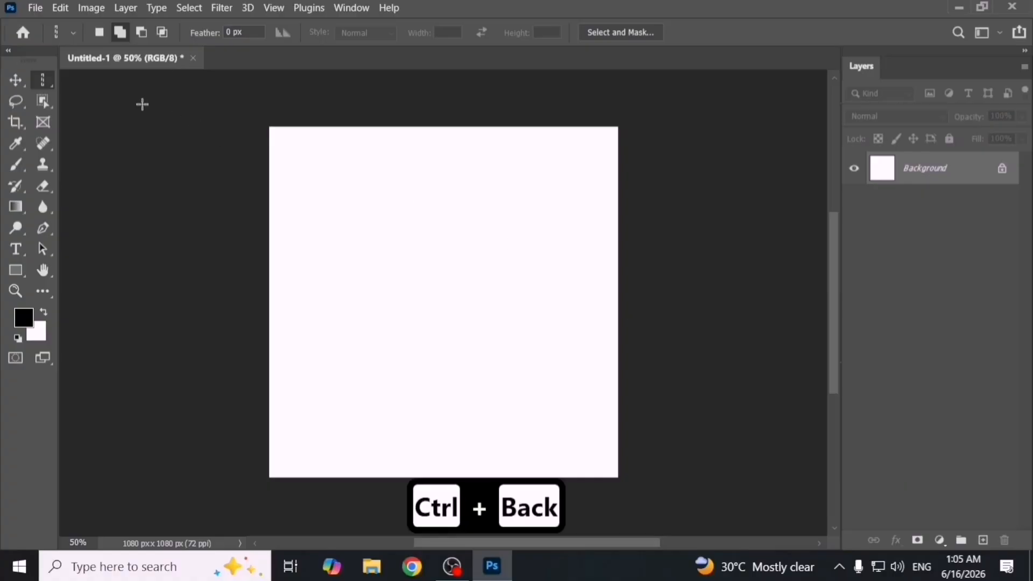
pyautogui.rightClick(39, 78)
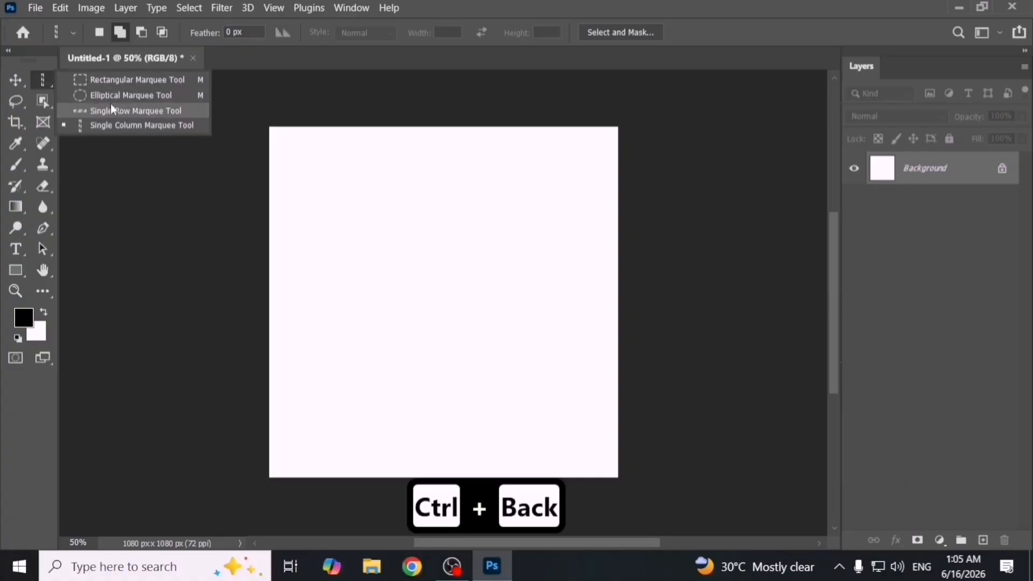
pyautogui.click(154, 85)
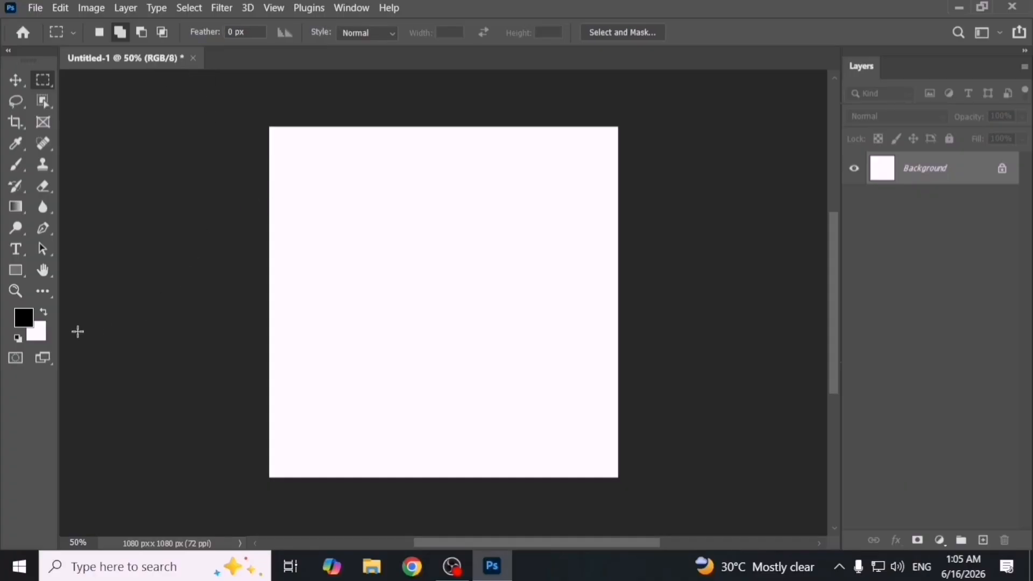
# Set the foreground color to bright blue 01adf4 and fill the Background layer with it.
pyautogui.click(29, 322)
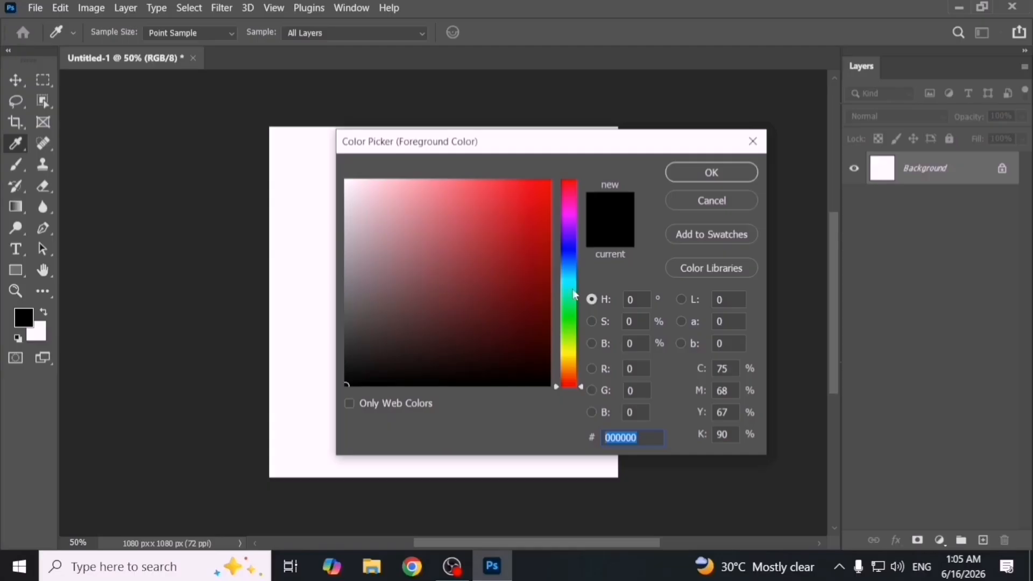
pyautogui.click(572, 274)
pyautogui.click(550, 197)
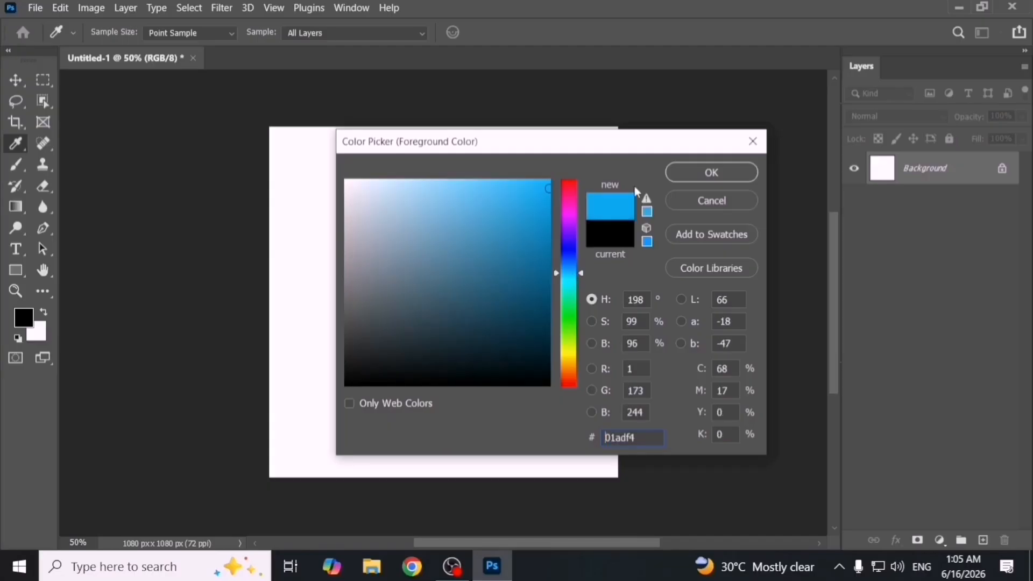
pyautogui.click(712, 172)
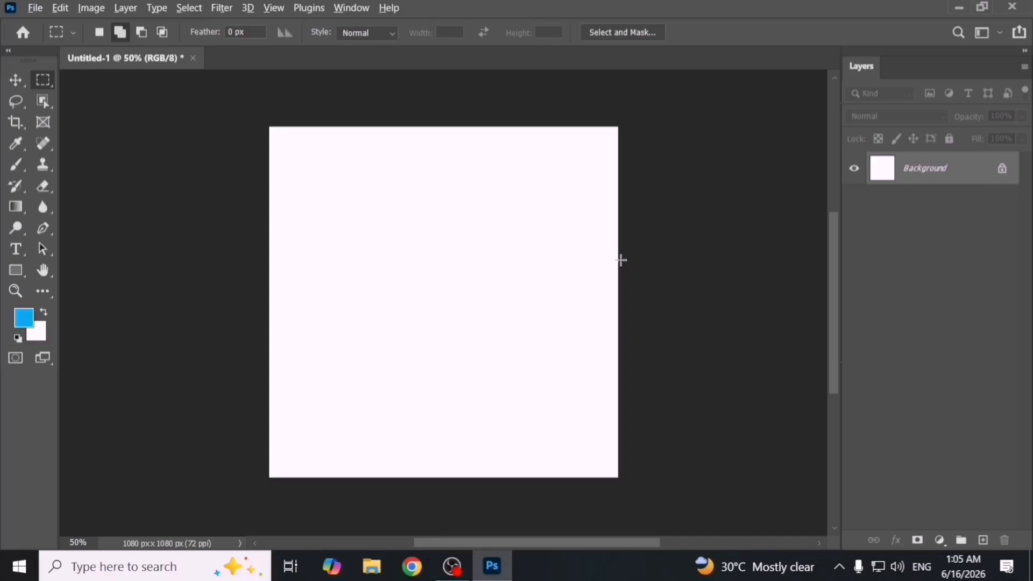
pyautogui.hotkey('alt', 'BackSpace')
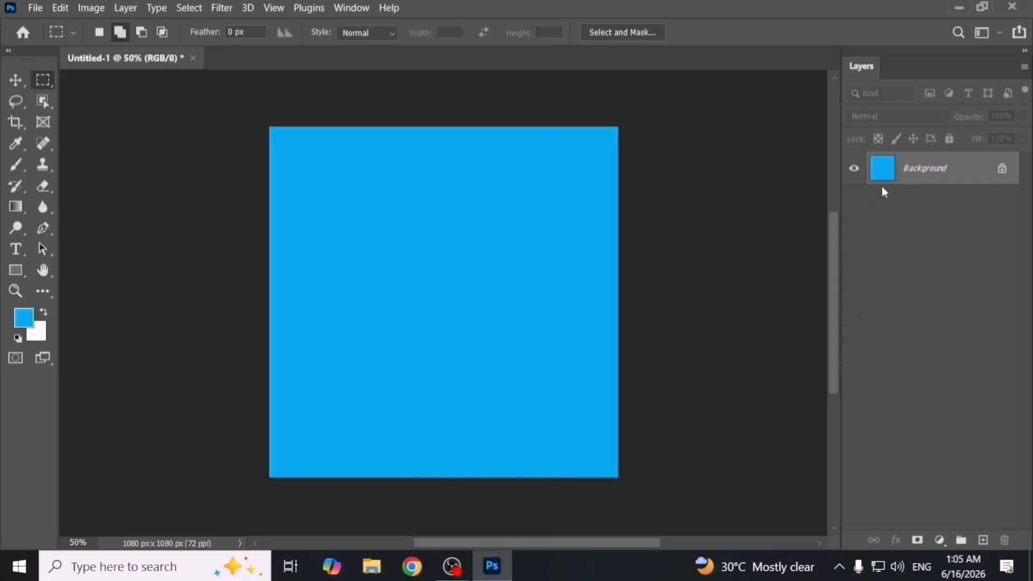
# Create an empty layer above the Background and delete it, doing this twice with two different deletion methods.
pyautogui.click(984, 541)
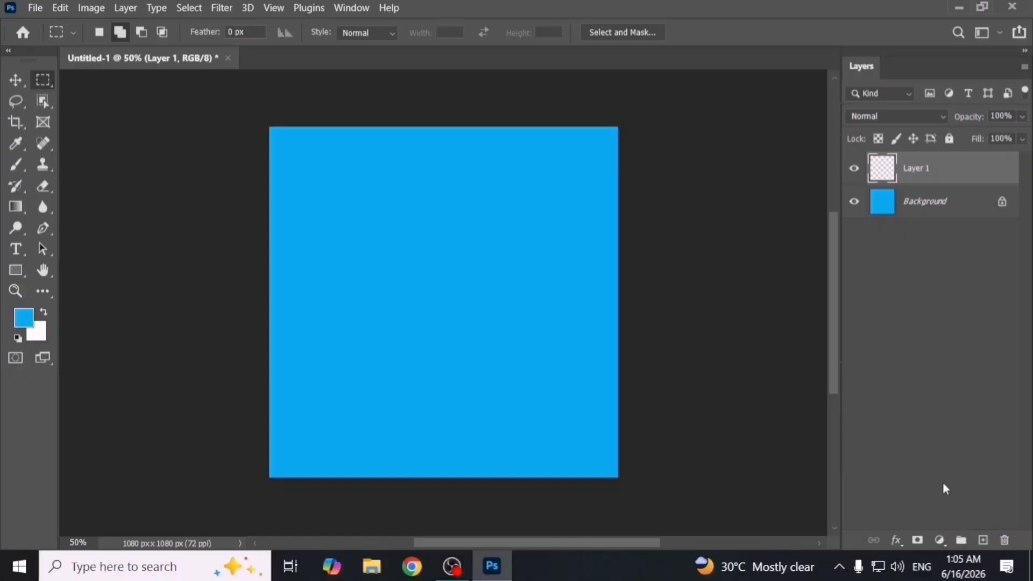
pyautogui.press('BackSpace')
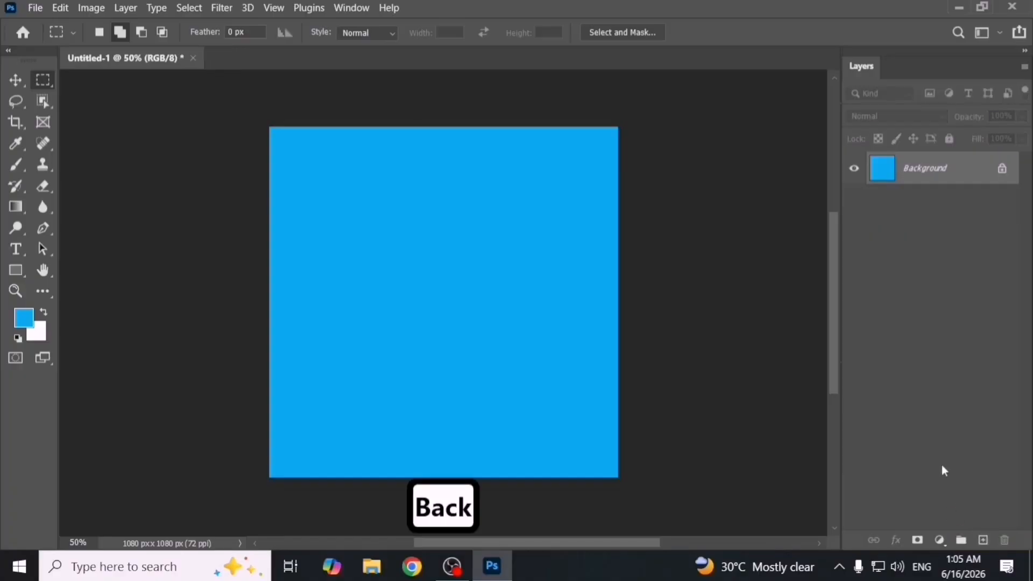
pyautogui.click(989, 541)
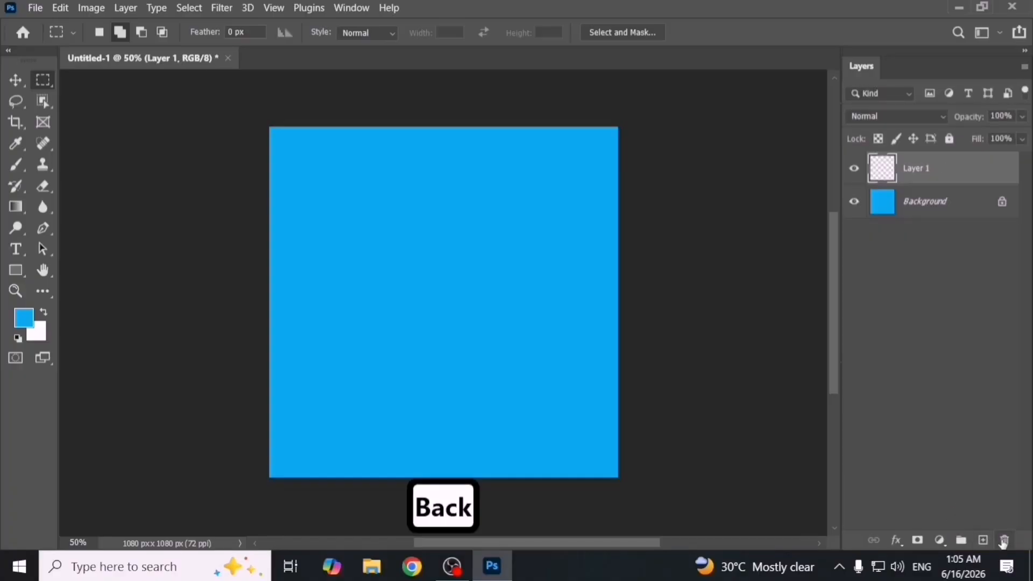
pyautogui.click(1004, 542)
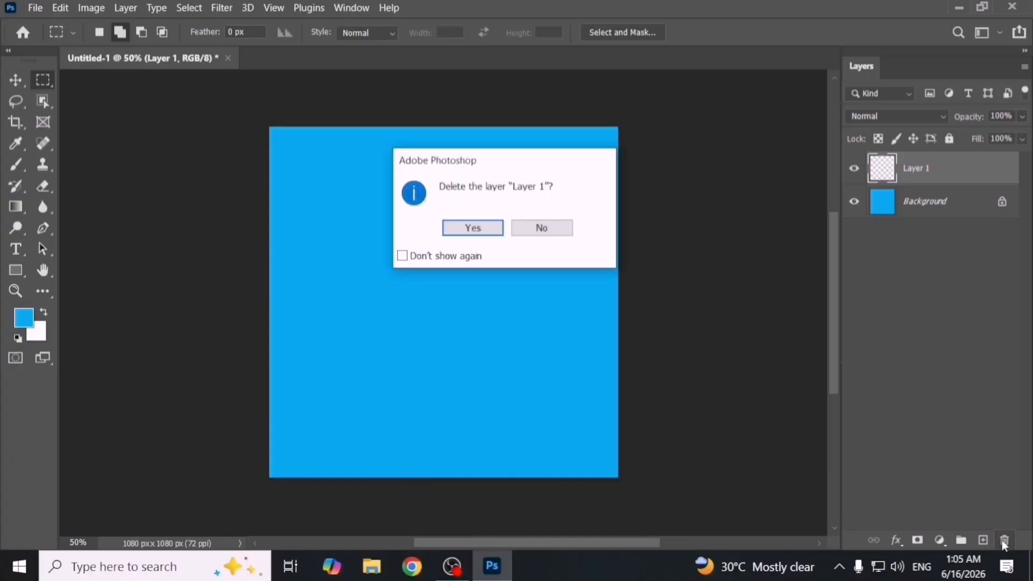
pyautogui.click(473, 228)
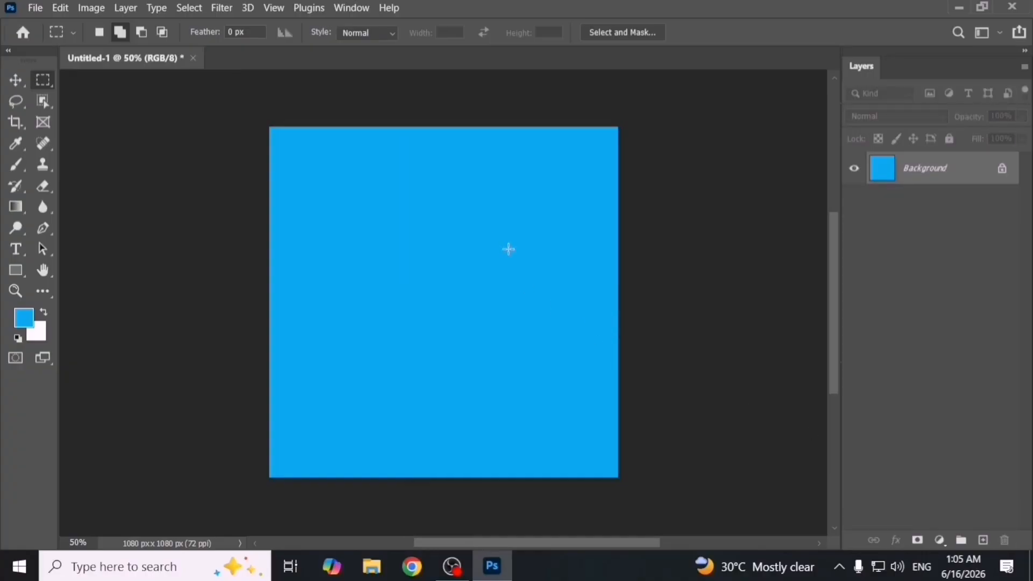
# Add a new empty layer above the blue Background layer.
pyautogui.click(985, 540)
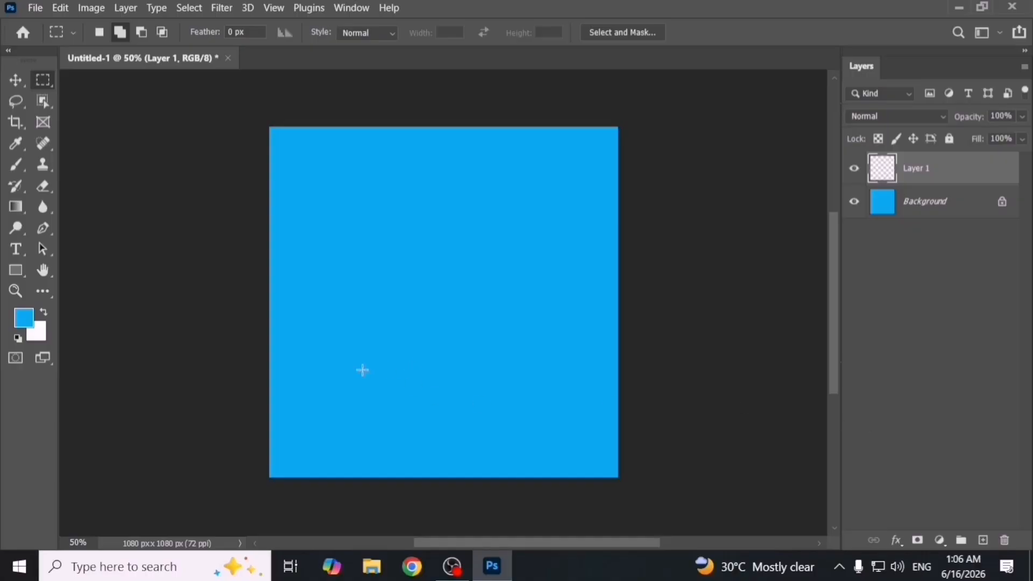
pyautogui.click(24, 319)
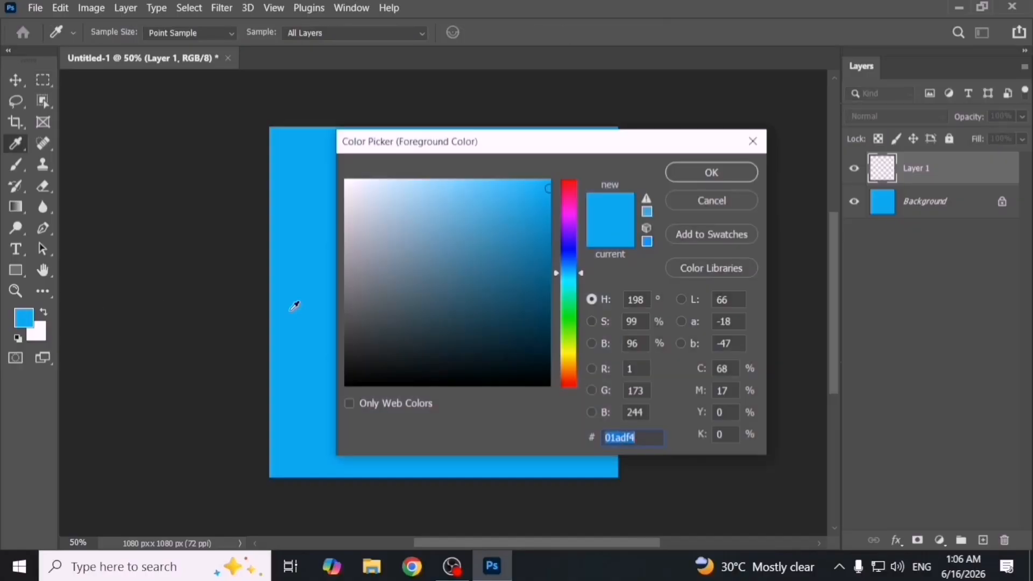
pyautogui.write('888888')
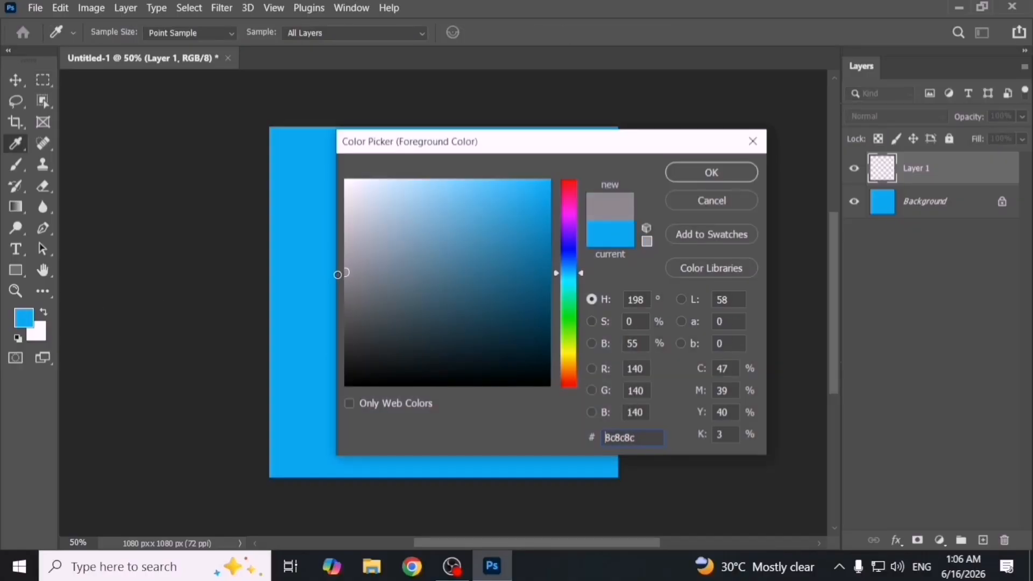
pyautogui.click(728, 193)
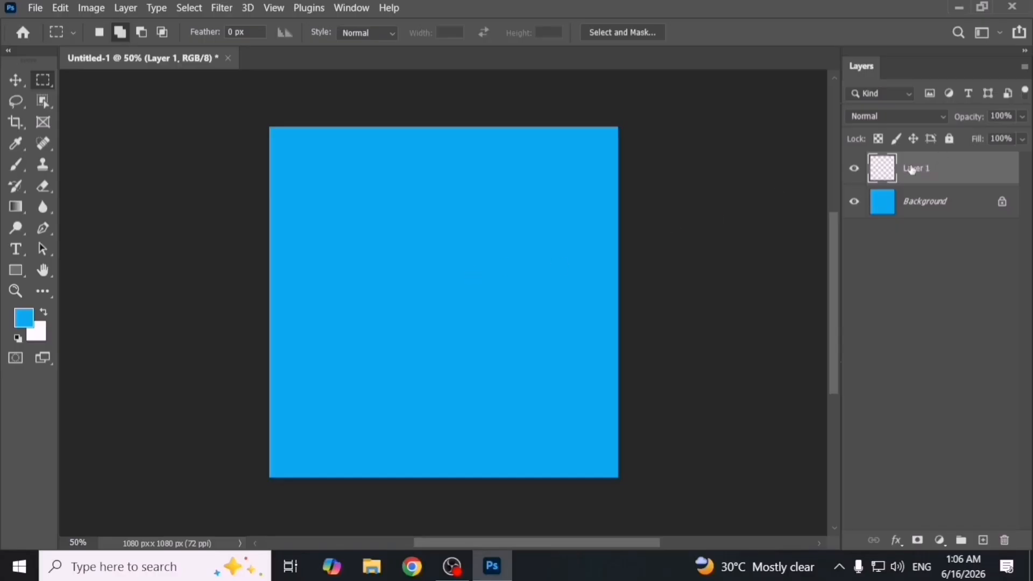
# Set the foreground color to medium gray 777777 and return to the Rectangular Marquee tool.
pyautogui.click(26, 321)
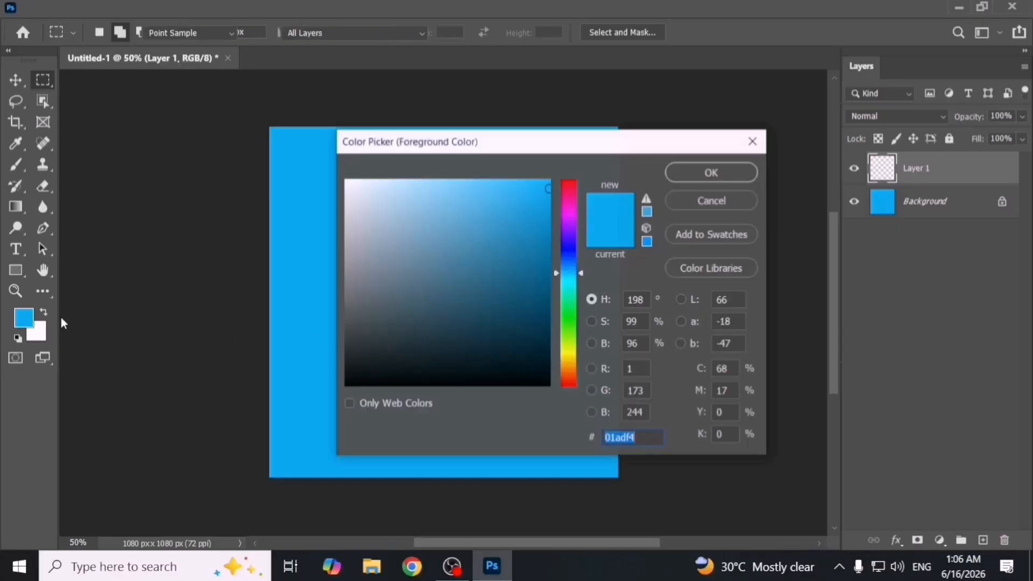
pyautogui.click(340, 316)
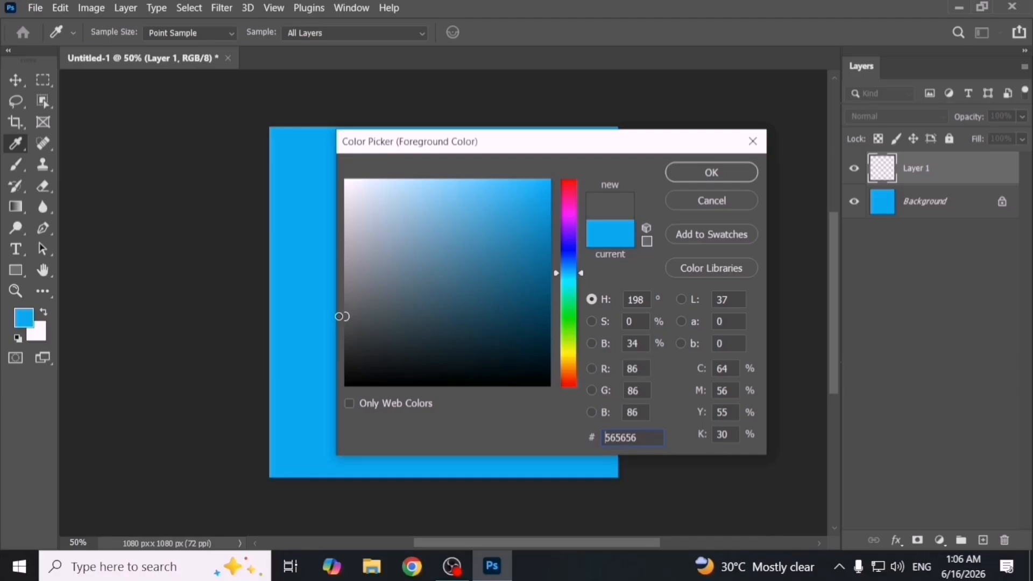
pyautogui.click(339, 288)
pyautogui.click(333, 289)
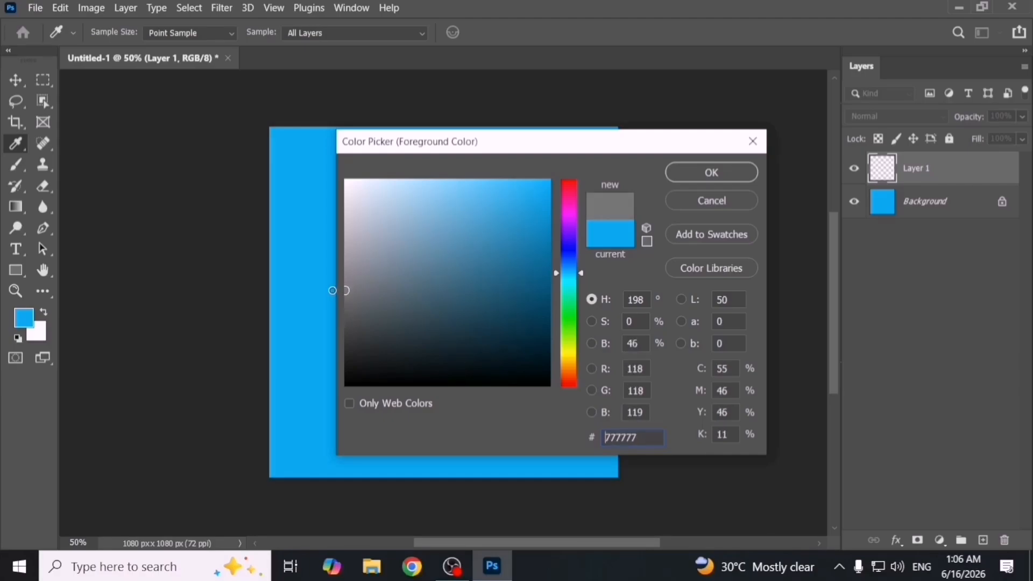
pyautogui.click(700, 175)
pyautogui.press('m')
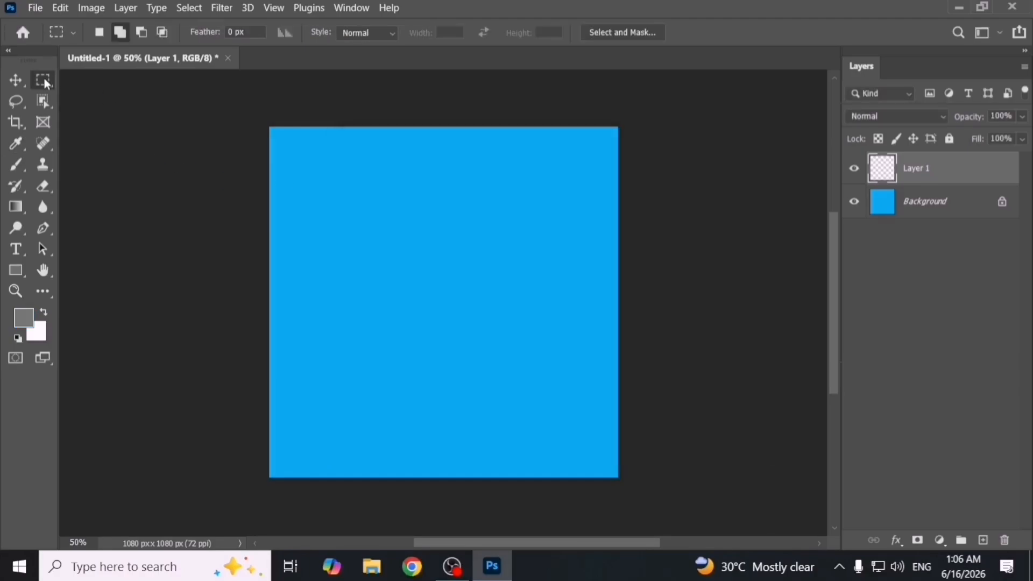
# Select a full-width strip along the bottom of the canvas, fill it with the gray foreground color on Layer 1, and deselect.
pyautogui.rightClick(45, 79)
pyautogui.click(98, 76)
pyautogui.moveTo(233, 407); pyautogui.dragTo(694, 482)
pyautogui.hotkey('alt', 'BackSpace')
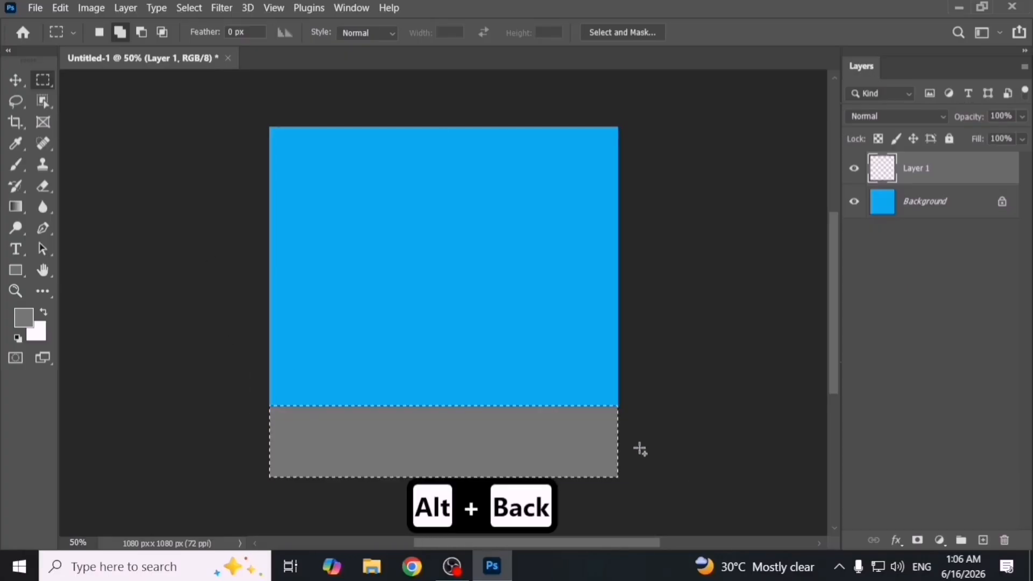
pyautogui.hotkey('ctrl', 'd')
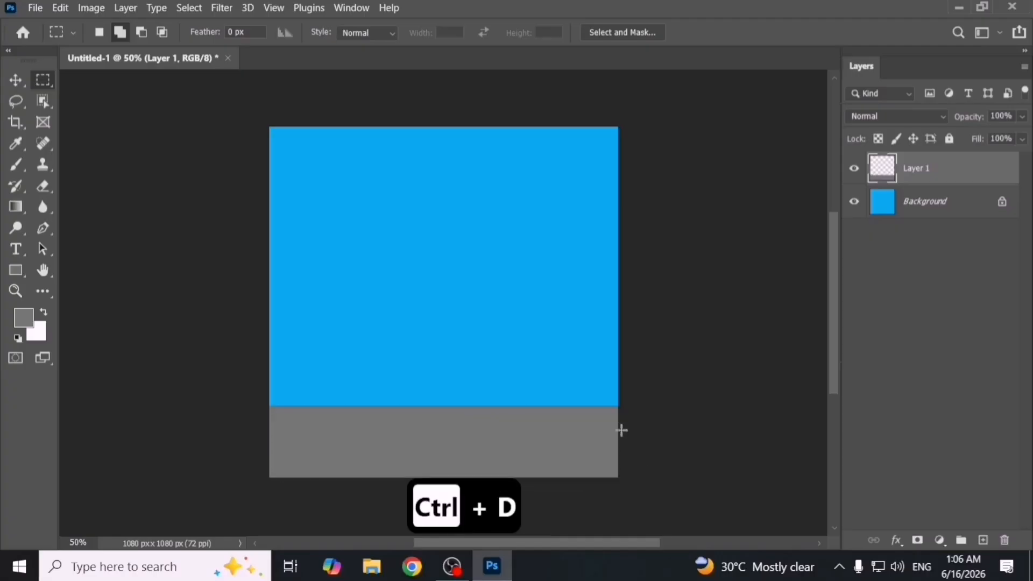
# Add a new layer and draw a tall rectangular selection mid-canvas, reaching slightly into the gray strip.
pyautogui.click(983, 540)
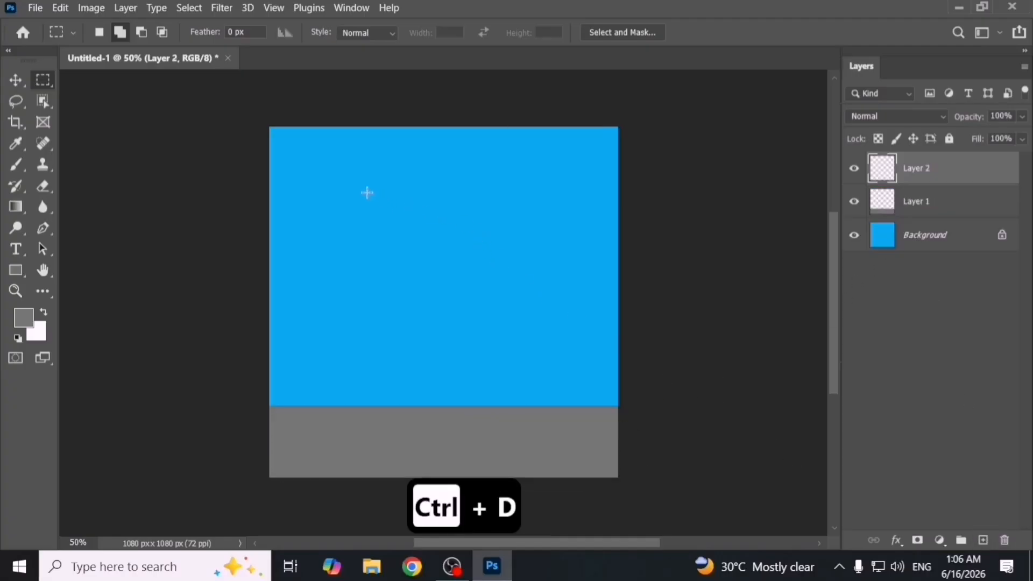
pyautogui.moveTo(363, 185); pyautogui.dragTo(542, 411)
# Set the foreground color to tan d0ad87, fill the tall rectangular selection on Layer 2 with it, and deselect.
pyautogui.click(32, 330)
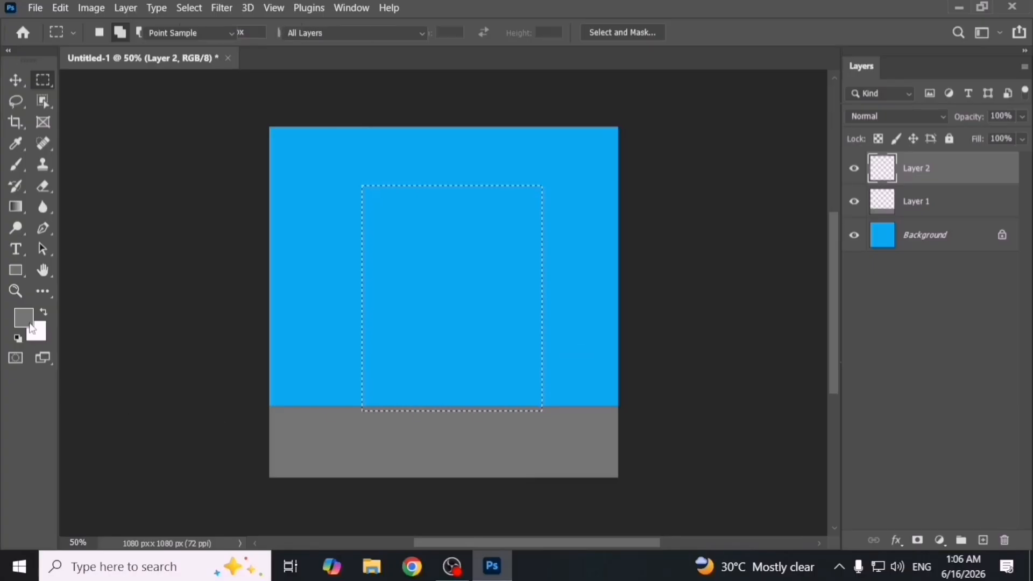
pyautogui.click(569, 360)
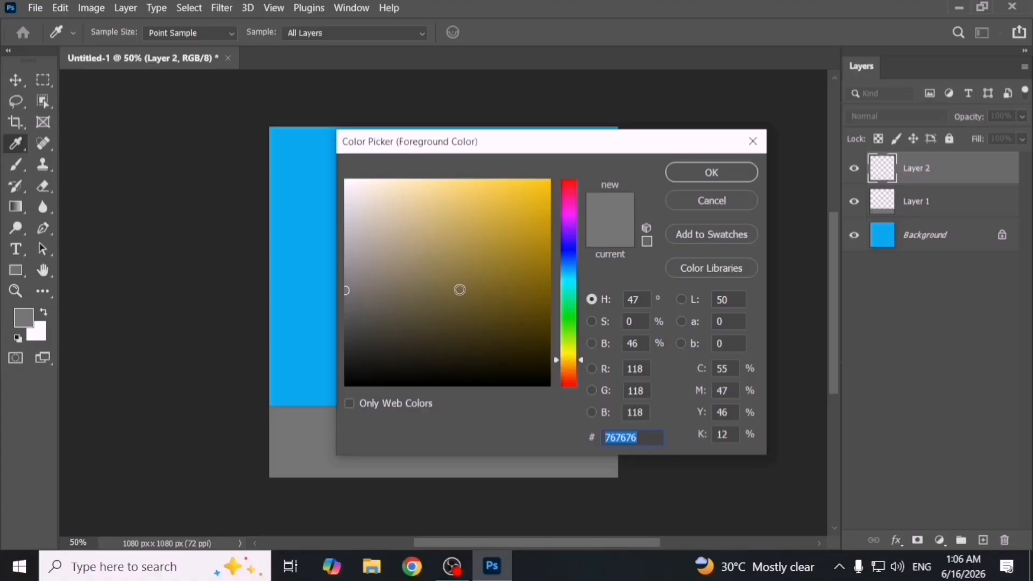
pyautogui.click(446, 282)
pyautogui.moveTo(577, 354); pyautogui.dragTo(573, 357)
pyautogui.click(452, 241)
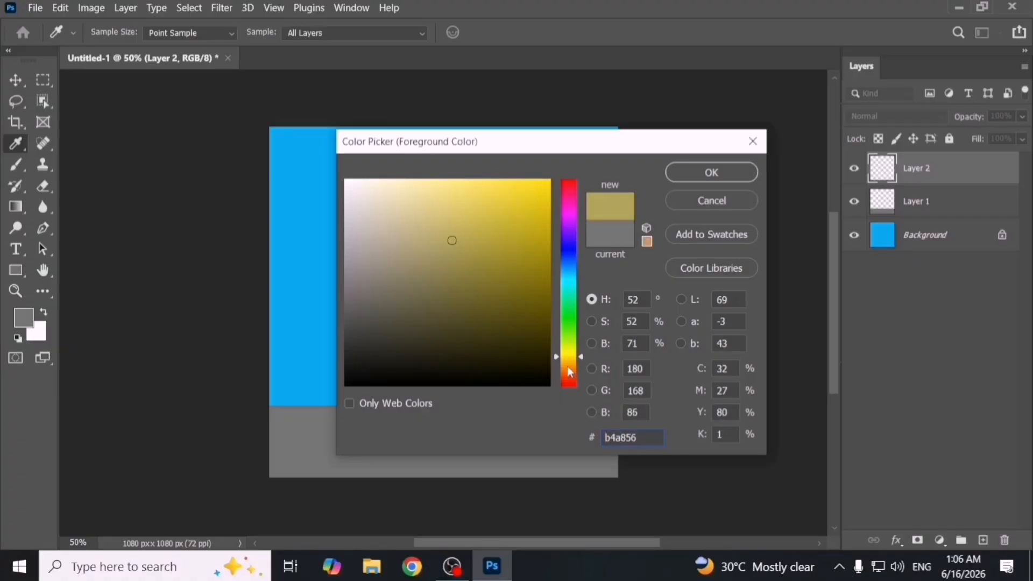
pyautogui.click(566, 369)
pyautogui.click(424, 235)
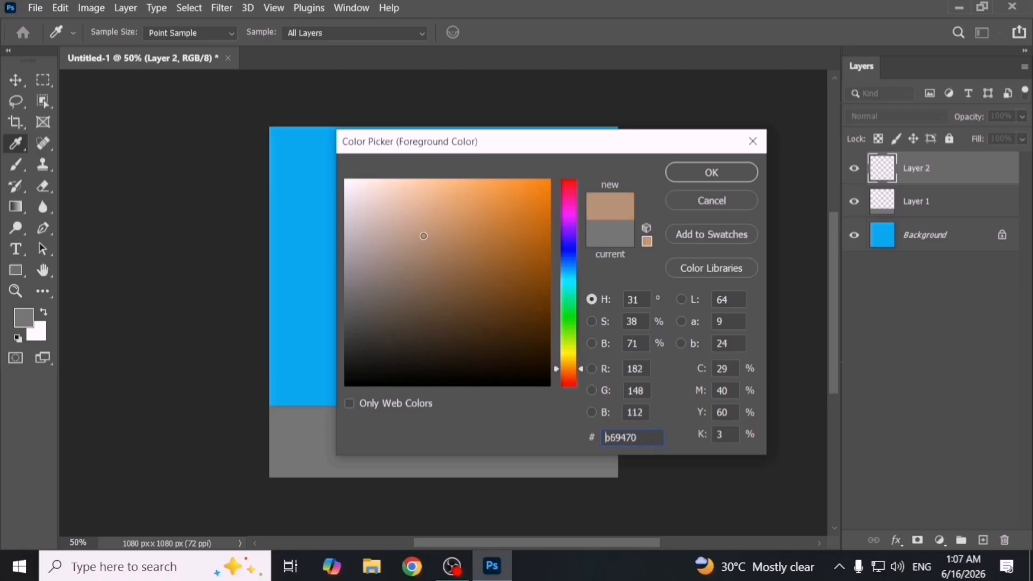
pyautogui.moveTo(424, 235); pyautogui.dragTo(417, 216)
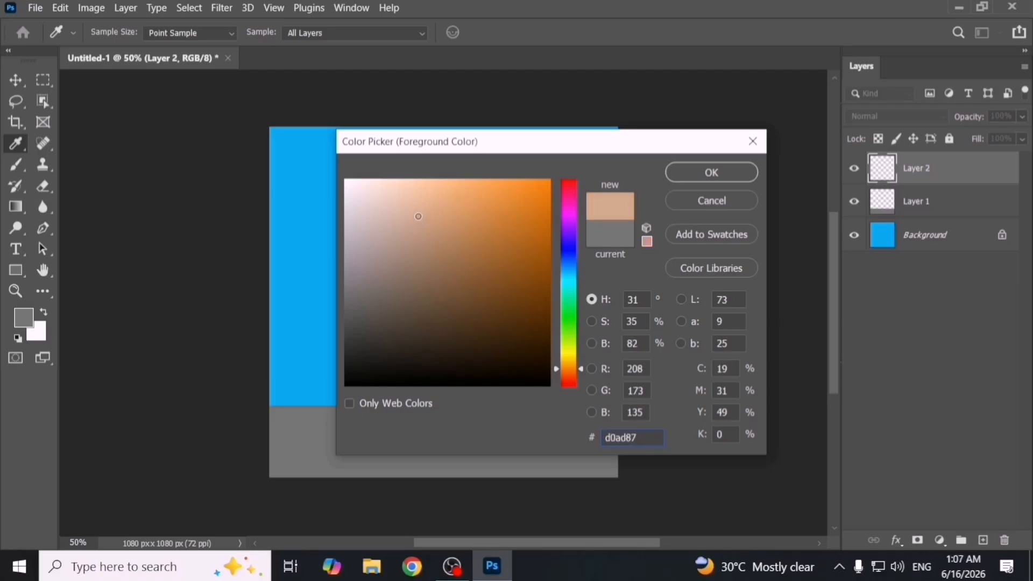
pyautogui.click(698, 181)
pyautogui.hotkey('alt', 'BackSpace')
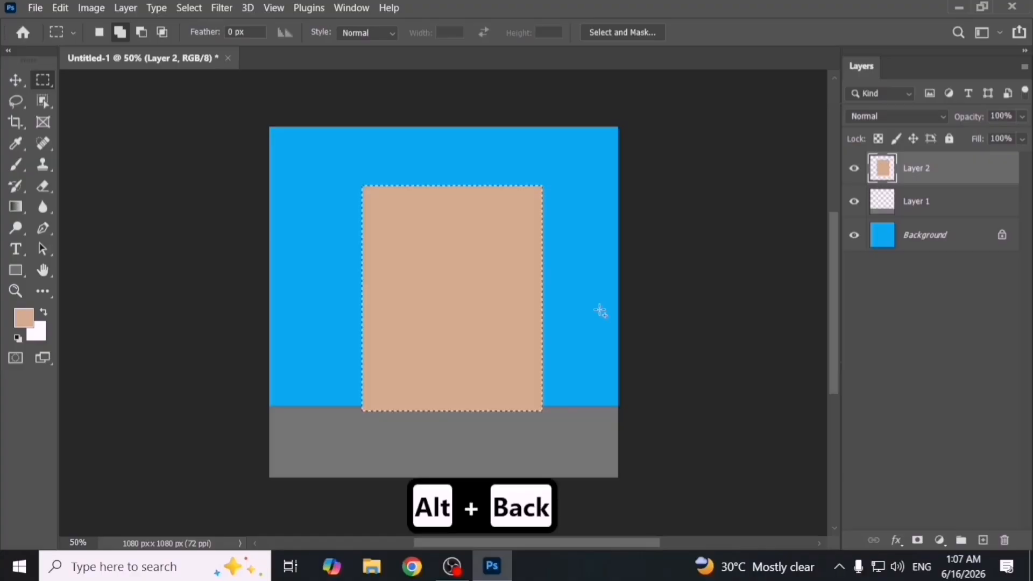
pyautogui.hotkey('ctrl', 'd')
# Place the tan rectangle's layer beneath the gray strip's layer and shift the rectangle slightly down and left.
pyautogui.press('v')
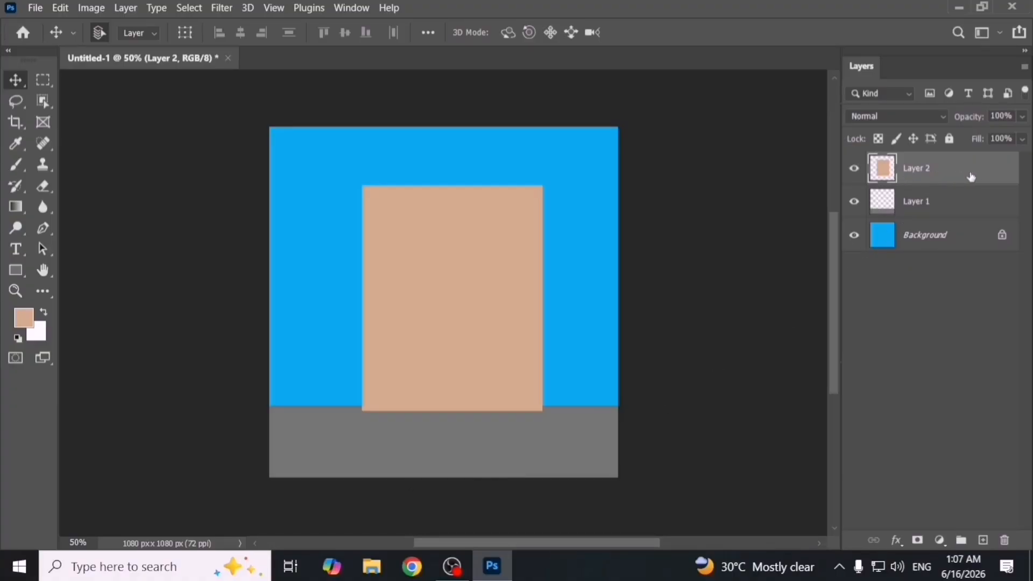
pyautogui.moveTo(971, 175); pyautogui.dragTo(973, 209)
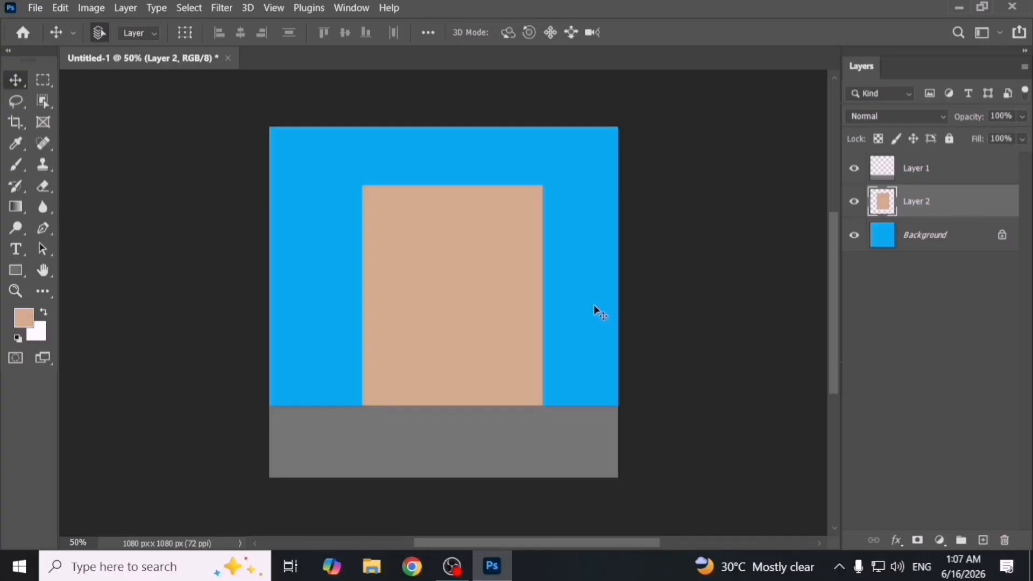
pyautogui.moveTo(476, 322); pyautogui.dragTo(479, 330)
pyautogui.moveTo(450, 260)
pyautogui.mouseDown()
pyautogui.moveTo(473, 262)
pyautogui.moveTo(437, 259)
pyautogui.mouseUp()
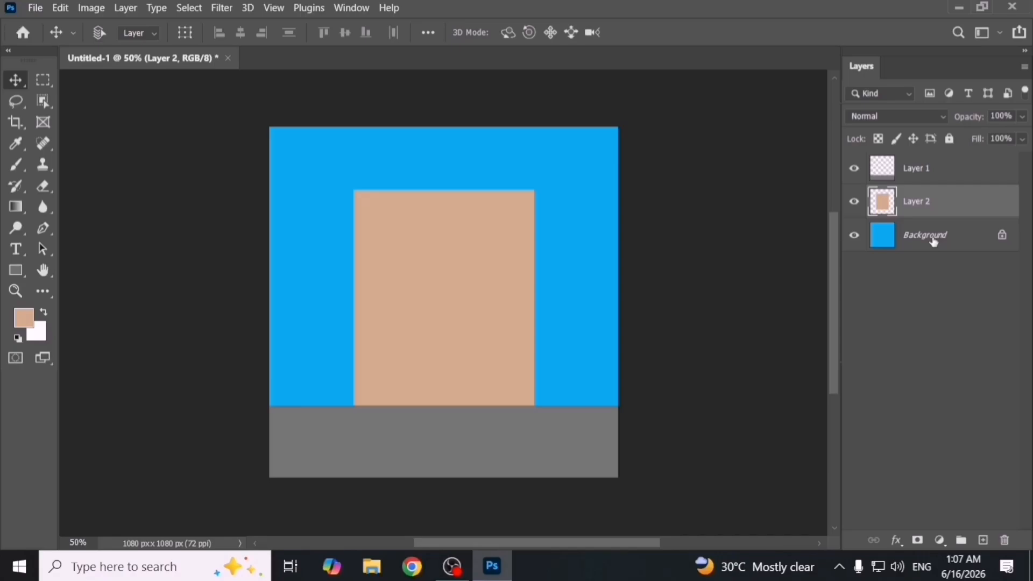
# Center the tan rectangle horizontally on the Background layer, leaving only Layer 2 selected.
pyautogui.keyDown('ctrl'); pyautogui.click(963, 245); pyautogui.keyUp('ctrl')
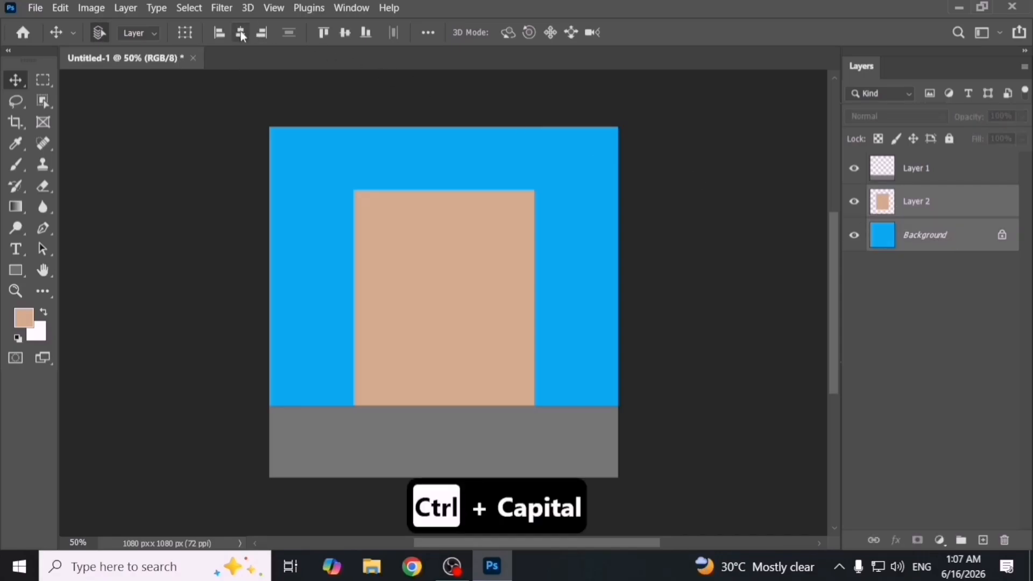
pyautogui.click(241, 34)
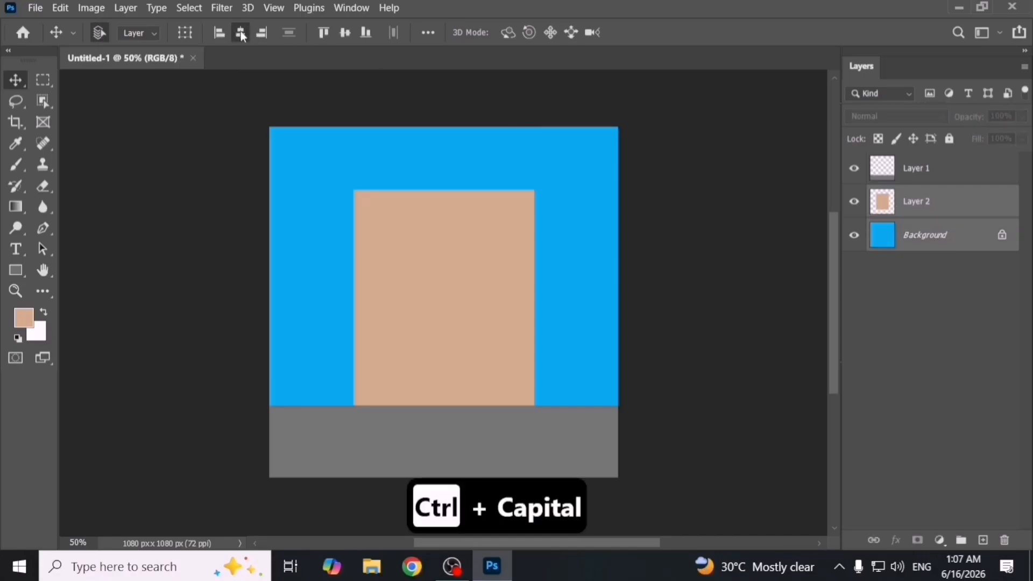
pyautogui.click(774, 218)
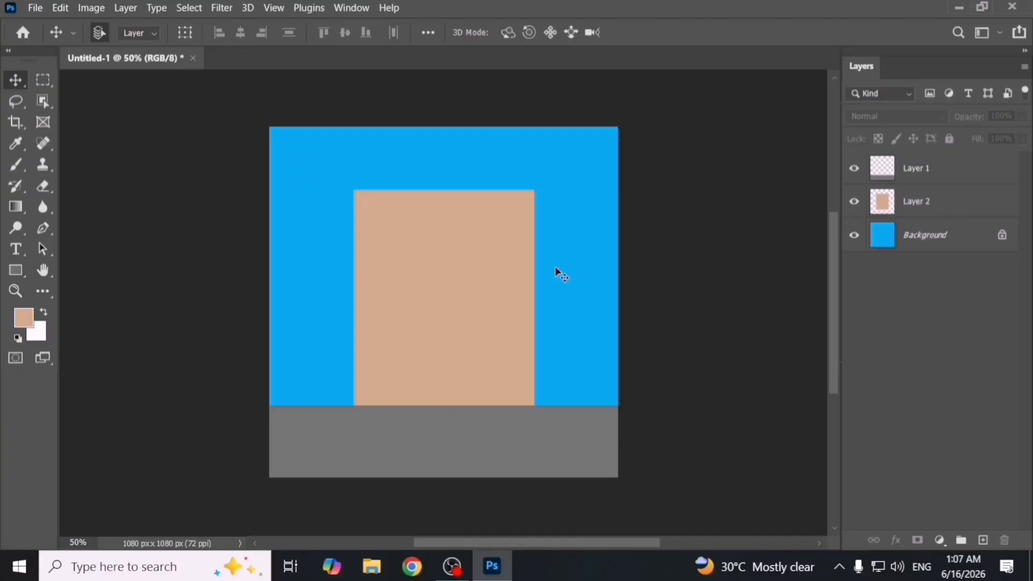
pyautogui.moveTo(460, 283)
pyautogui.mouseDown()
pyautogui.moveTo(480, 290)
pyautogui.moveTo(461, 296)
pyautogui.mouseUp()
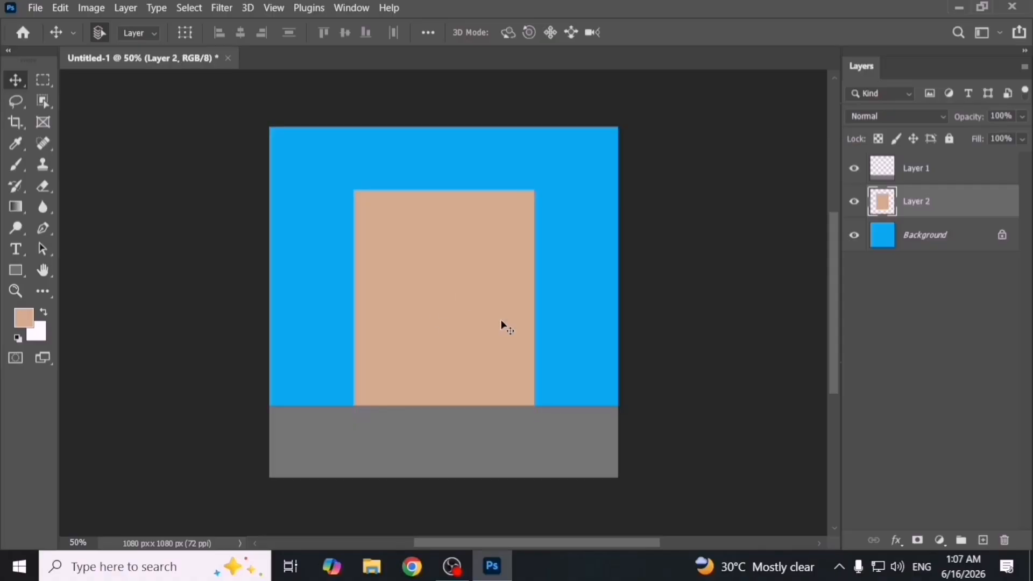
# Add an empty Layer 3 and place it above Layer 1 at the top of the layer stack.
pyautogui.hotkey('ctrl', '+')
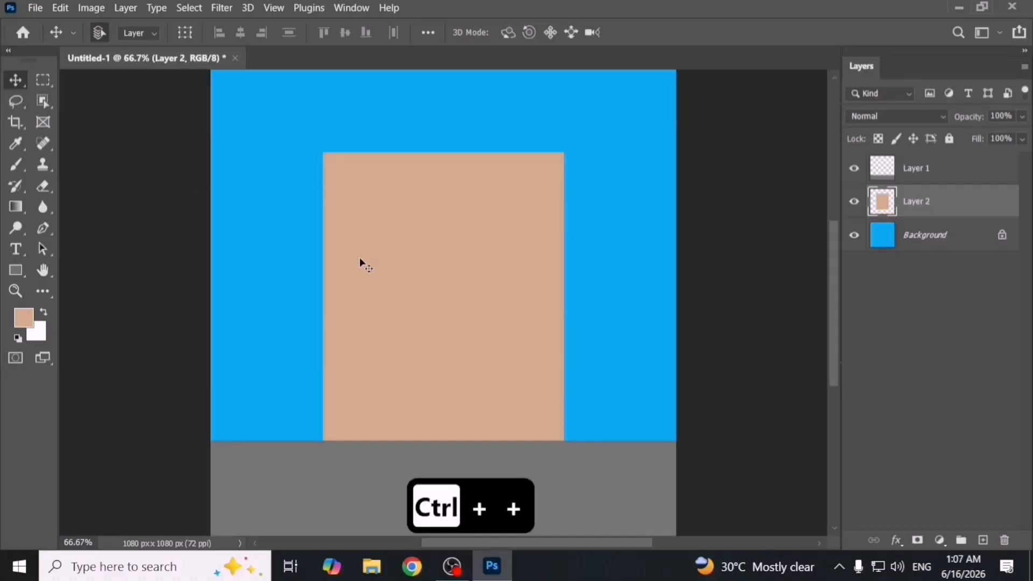
pyautogui.click(983, 541)
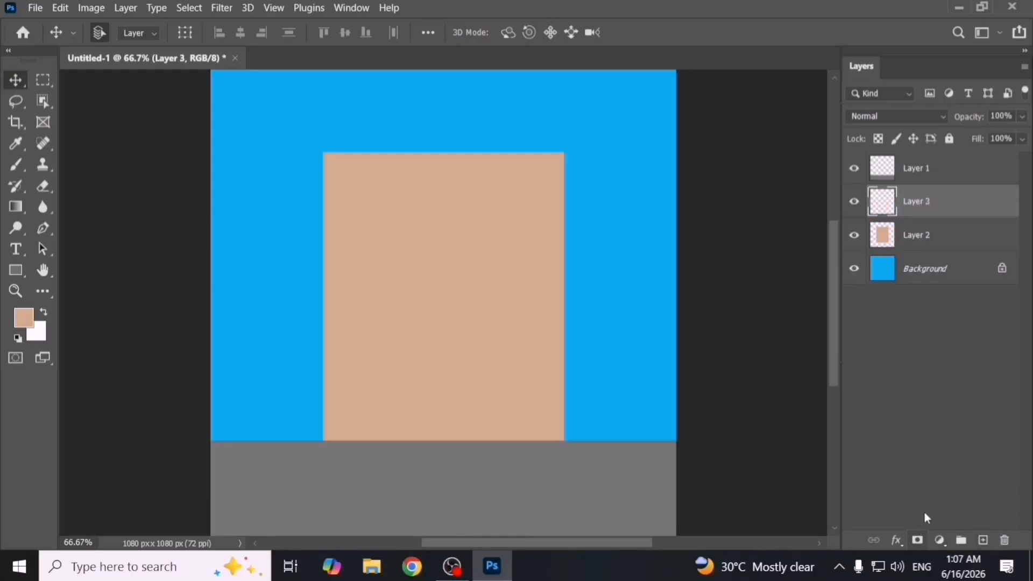
pyautogui.moveTo(928, 170); pyautogui.dragTo(935, 208)
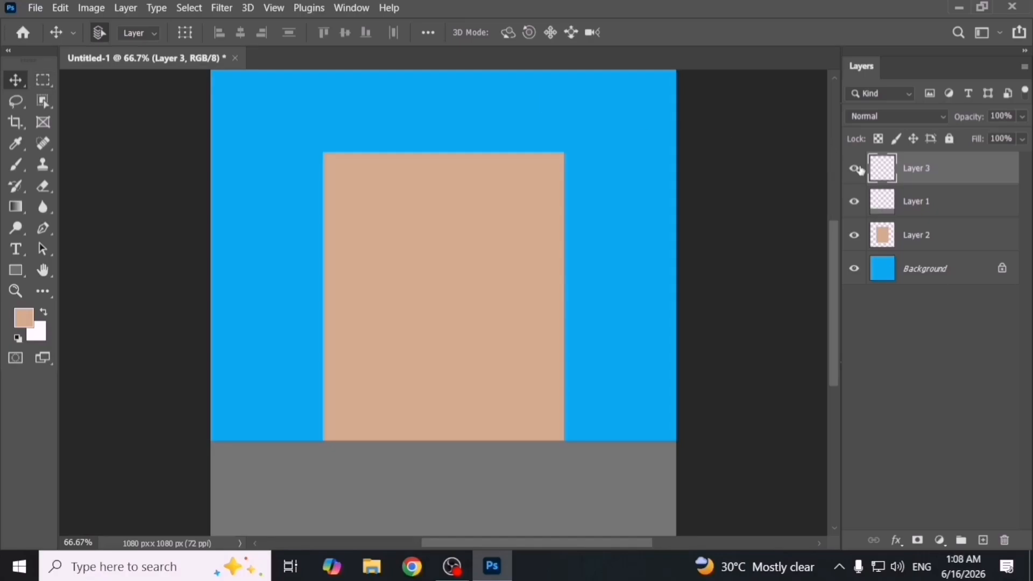
# Hide and show Layer 1, Layer 2 and Layer 3 one at a time to check what each contains.
pyautogui.click(855, 202)
pyautogui.click(854, 202)
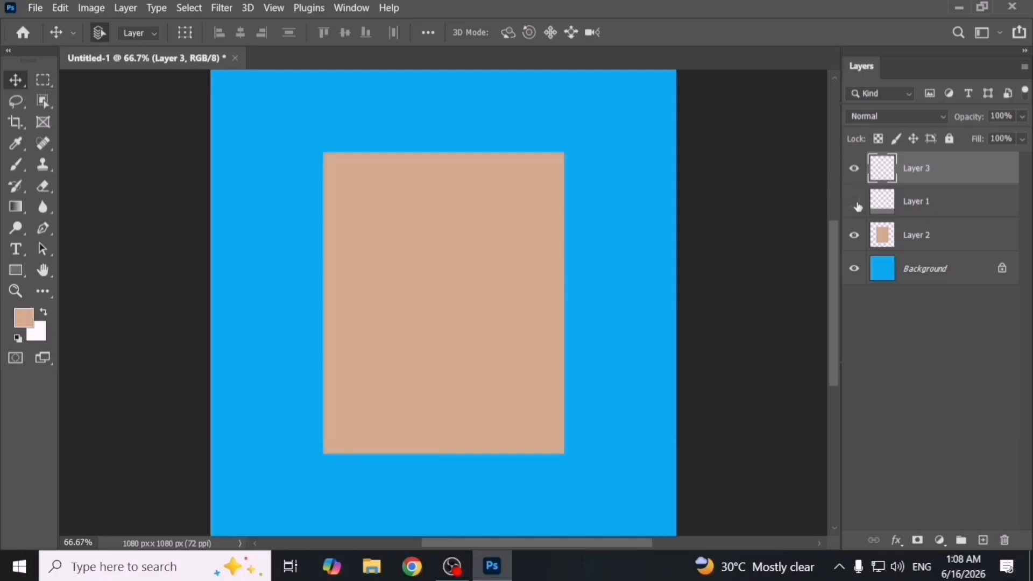
pyautogui.click(855, 202)
pyautogui.click(856, 234)
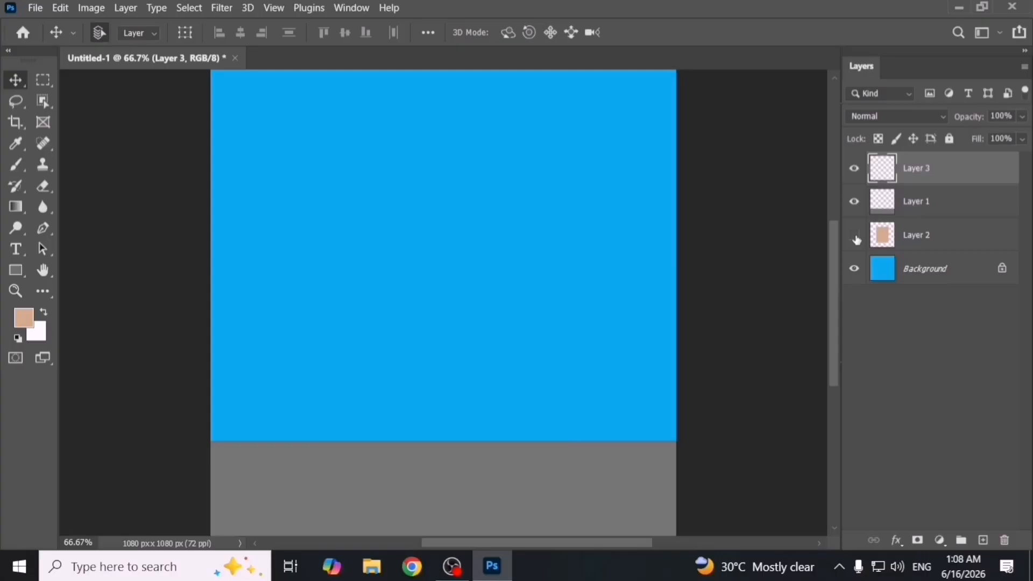
pyautogui.click(856, 236)
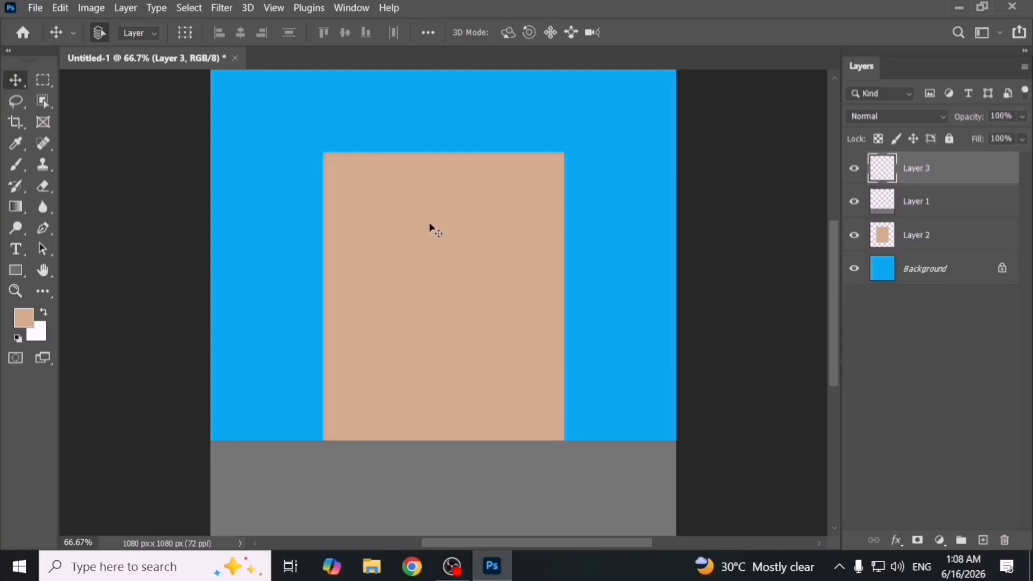
pyautogui.click(855, 169)
pyautogui.click(854, 169)
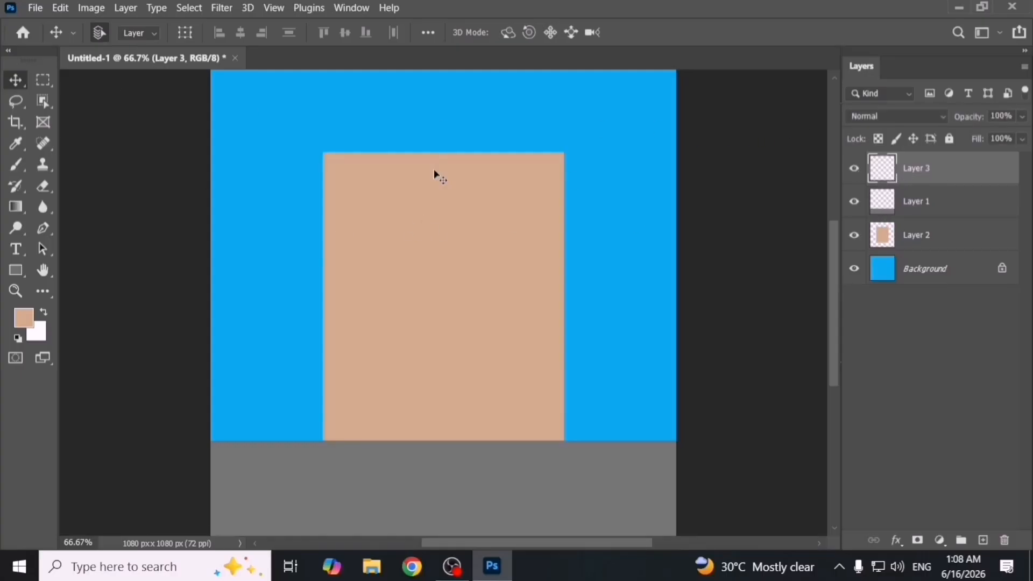
# Draw a small square selection near the tan rectangle's upper-left corner and fill it with dark gray on Layer 3.
pyautogui.click(50, 85)
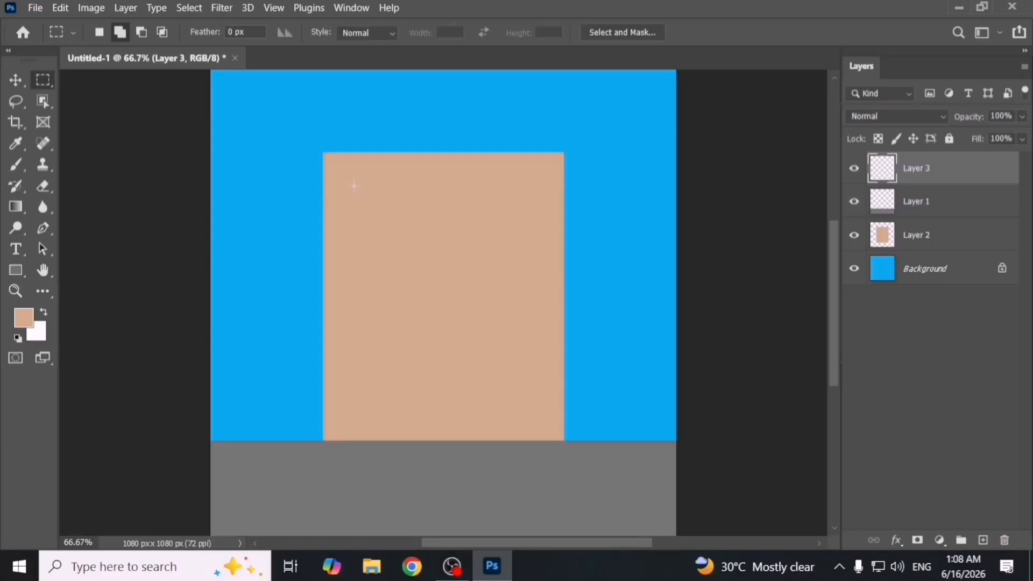
pyautogui.moveTo(354, 186); pyautogui.dragTo(397, 233)
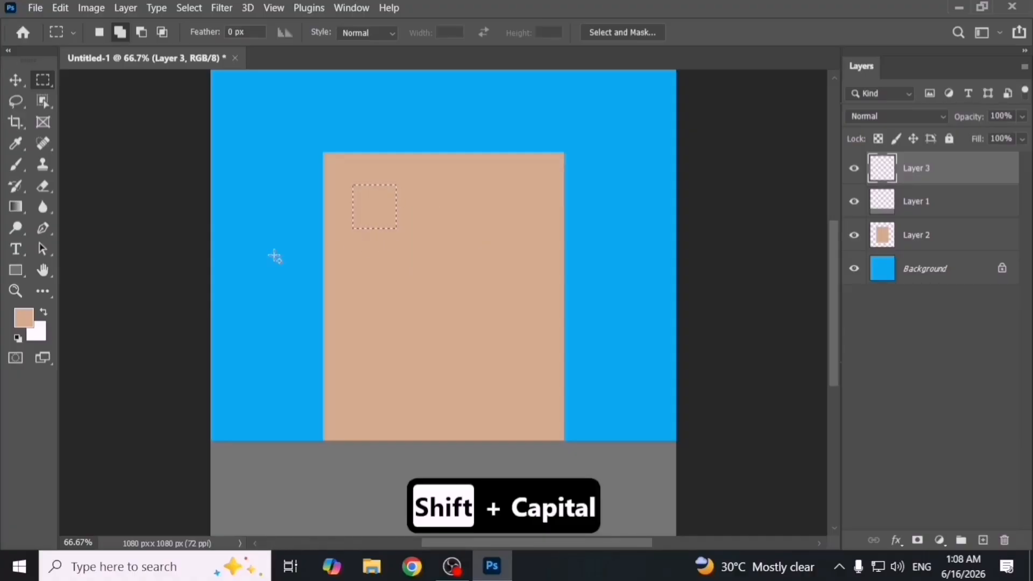
pyautogui.click(36, 319)
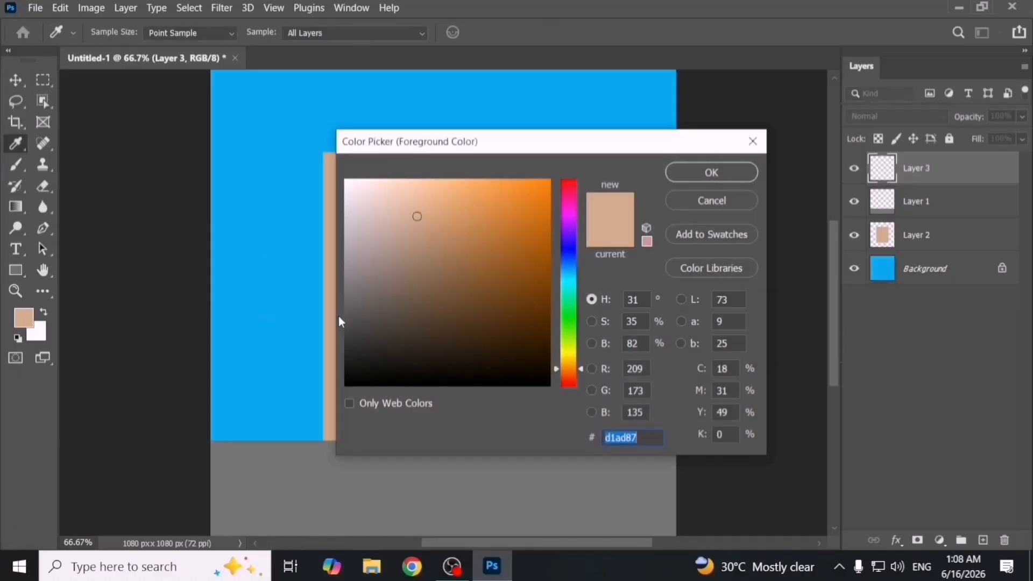
pyautogui.click(343, 322)
pyautogui.click(712, 172)
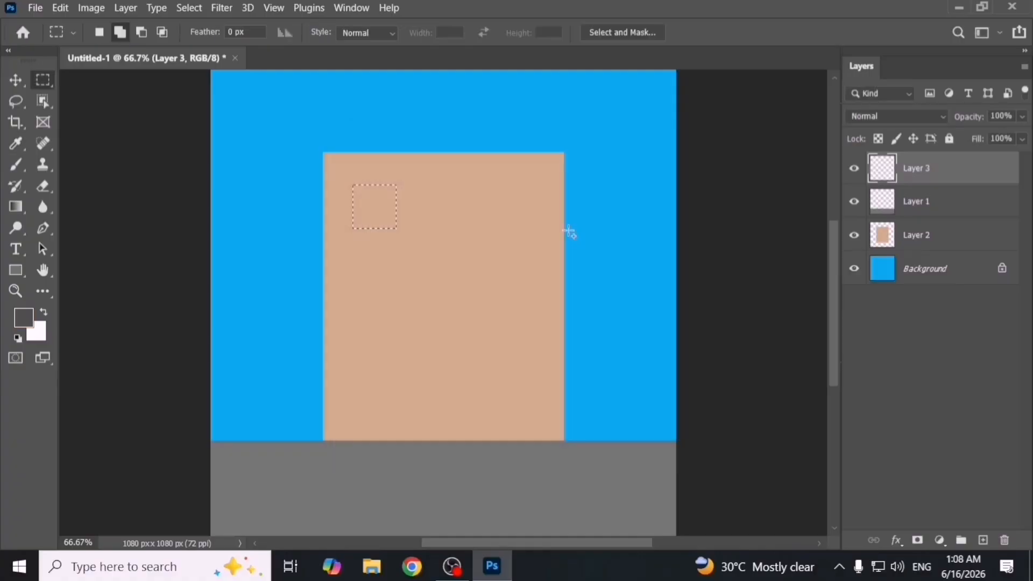
pyautogui.hotkey('alt', 'BackSpace')
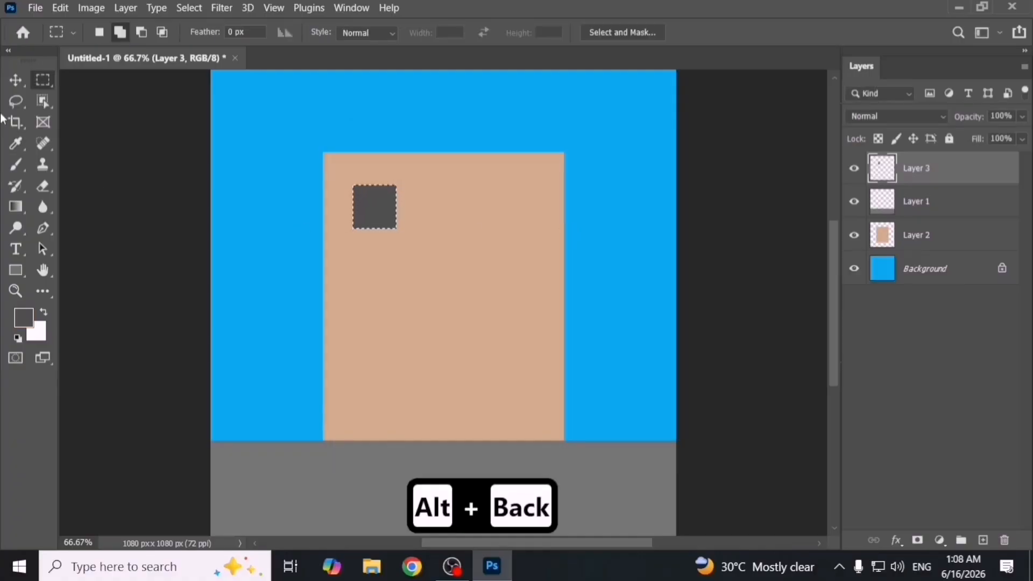
# Deselect the dark gray square and move it slightly left within the tan rectangle.
pyautogui.click(15, 79)
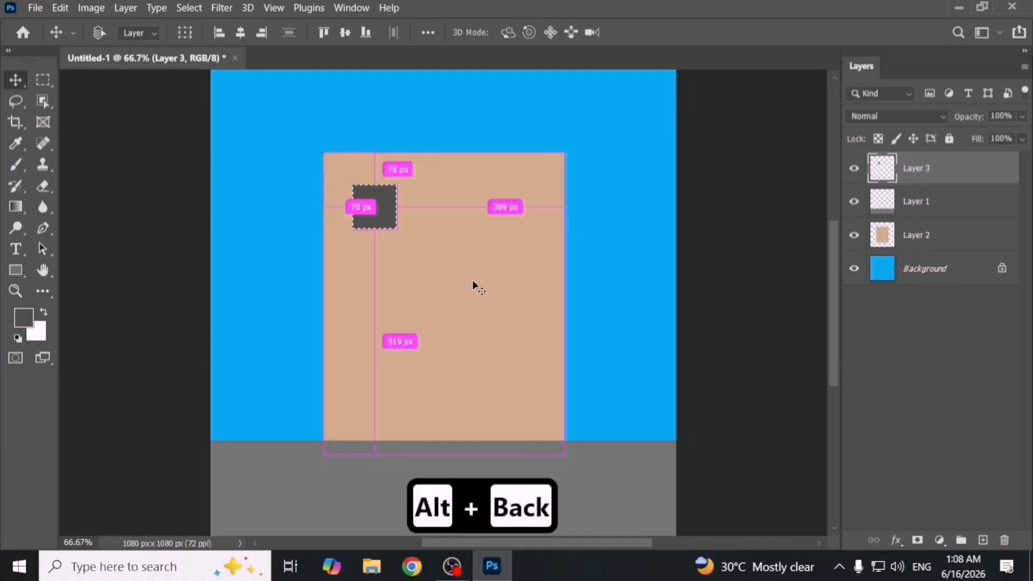
pyautogui.hotkey('ctrl', 'd')
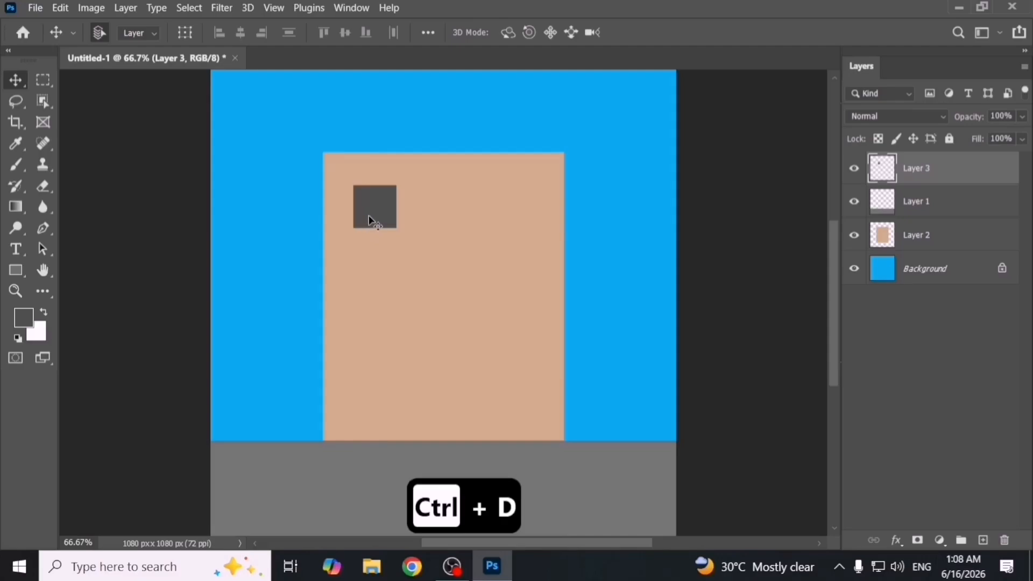
pyautogui.moveTo(369, 221)
pyautogui.mouseDown()
pyautogui.moveTo(351, 209)
pyautogui.moveTo(363, 217)
pyautogui.mouseUp()
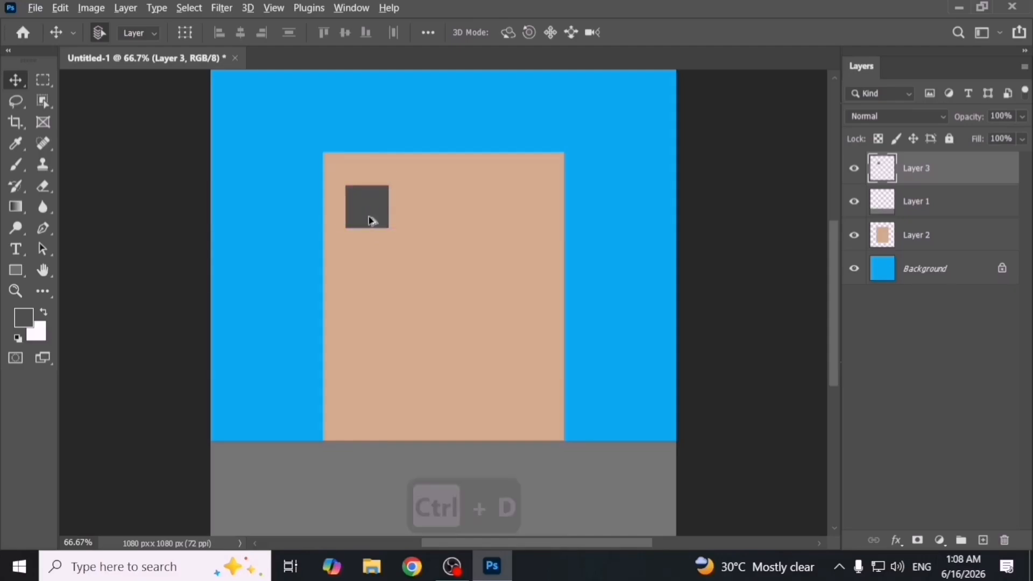
pyautogui.hotkey('alt', 'capslock')
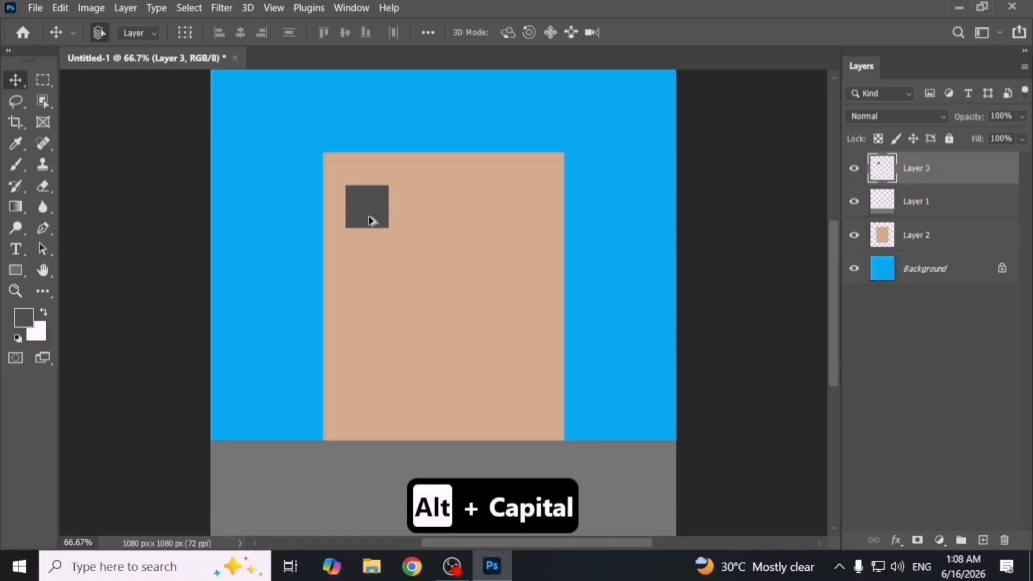
pyautogui.moveTo(371, 221); pyautogui.dragTo(428, 219)
pyautogui.hotkey('alt', 'shift', 'capslock')
pyautogui.hotkey('ctrl', 'z')
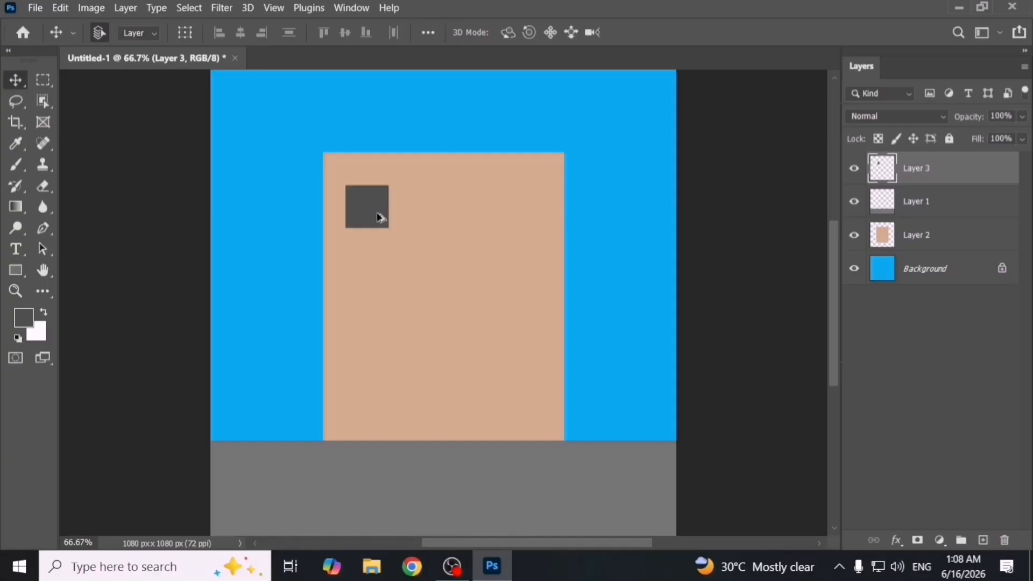
# Duplicate the dark gray square twice horizontally to form an evenly spaced row of three windows across the building.
pyautogui.moveTo(380, 217); pyautogui.dragTo(394, 217)
pyautogui.moveTo(415, 223); pyautogui.dragTo(428, 232)
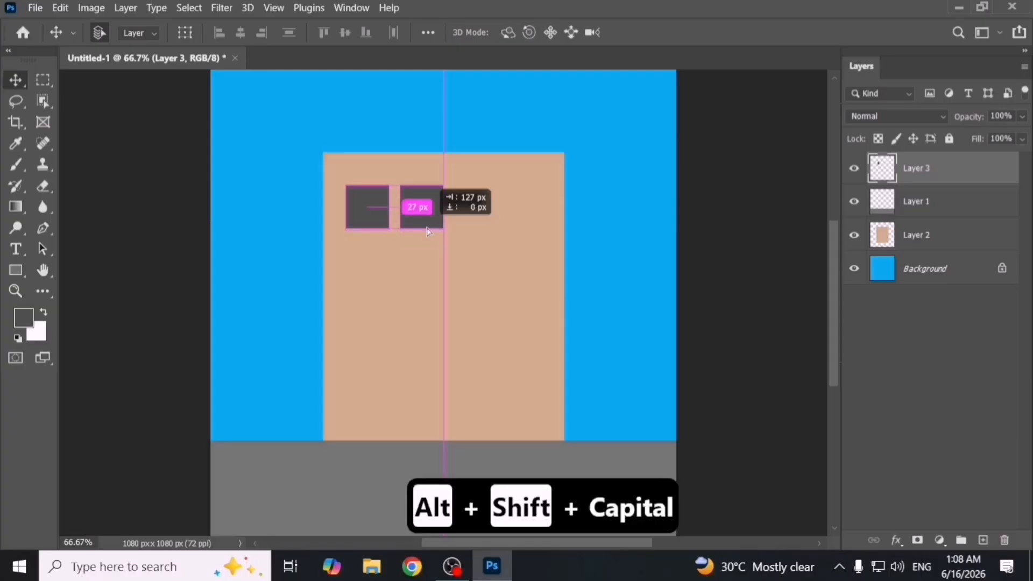
pyautogui.moveTo(428, 231); pyautogui.dragTo(524, 224)
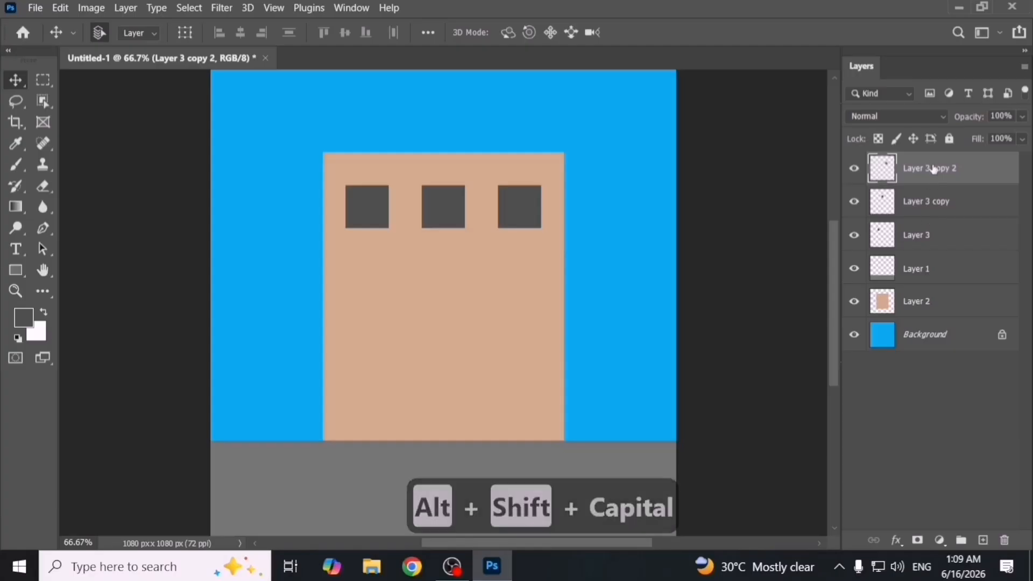
# Merge the three window layers into one layer and duplicate that row straight down as a second row of windows.
pyautogui.keyDown('shift'); pyautogui.click(955, 242); pyautogui.keyUp('shift')
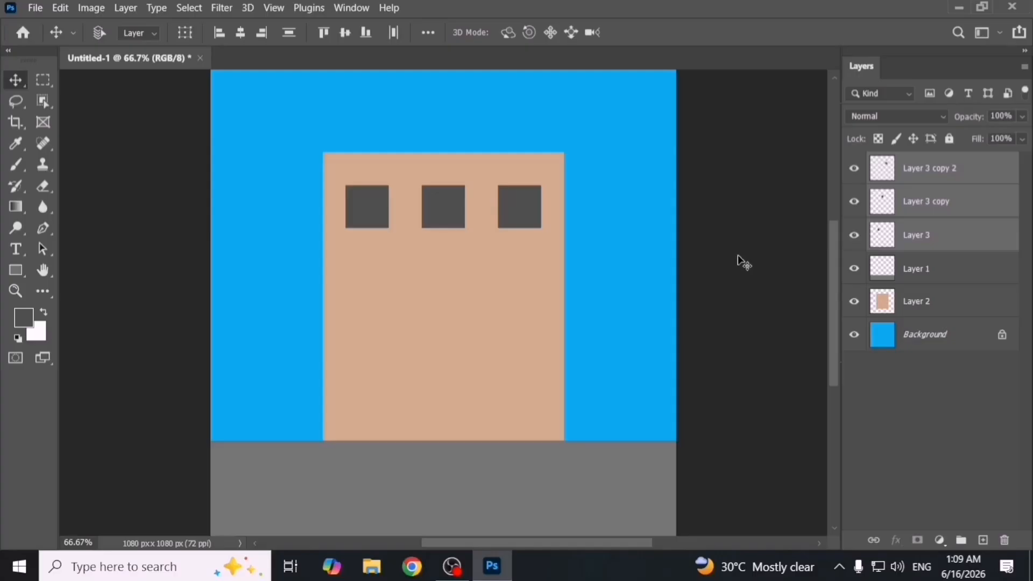
pyautogui.hotkey('ctrl', 'e')
pyautogui.click(855, 170)
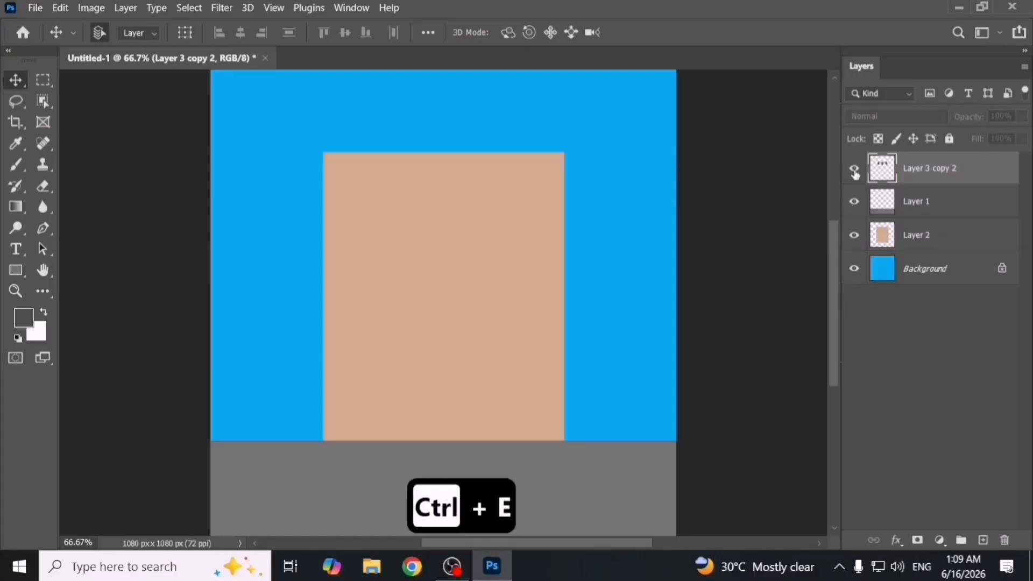
pyautogui.click(854, 170)
pyautogui.moveTo(522, 208); pyautogui.dragTo(521, 305)
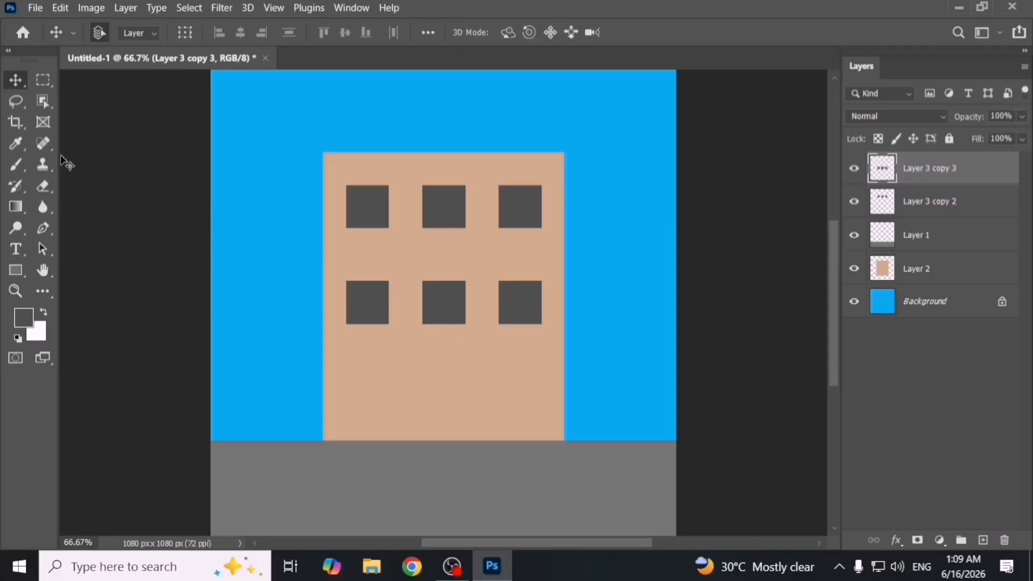
# Draw a door-shaped rectangular selection at the building's bottom center, fill it with dark gray on a new layer, and deselect.
pyautogui.click(45, 81)
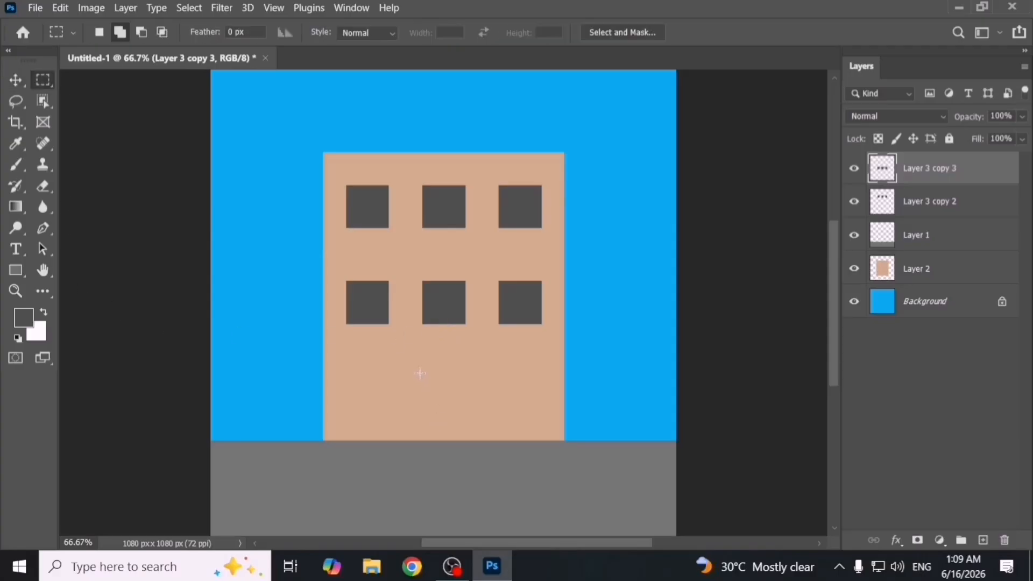
pyautogui.moveTo(418, 369); pyautogui.dragTo(472, 442)
pyautogui.click(983, 539)
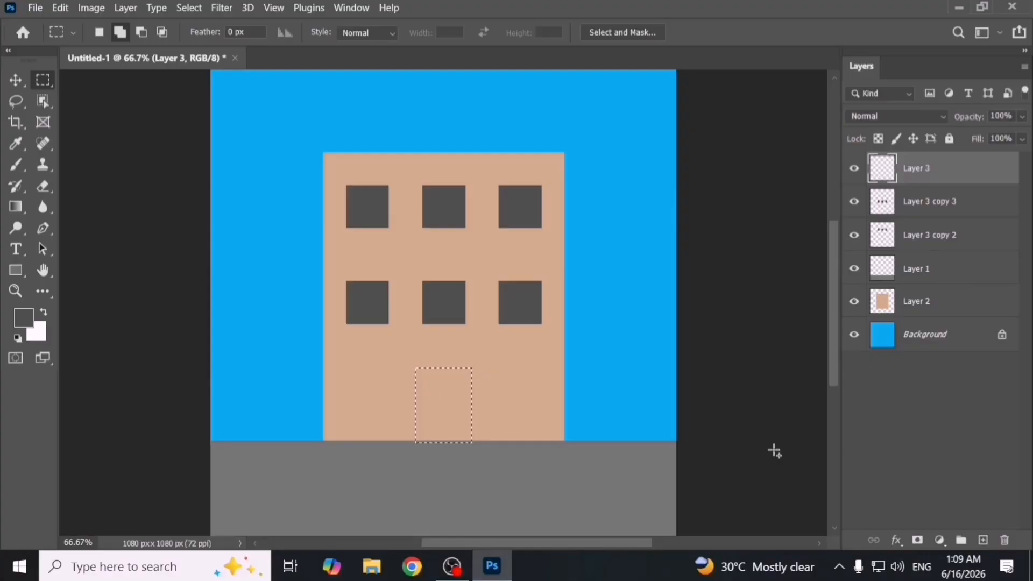
pyautogui.hotkey('alt', 'BackSpace')
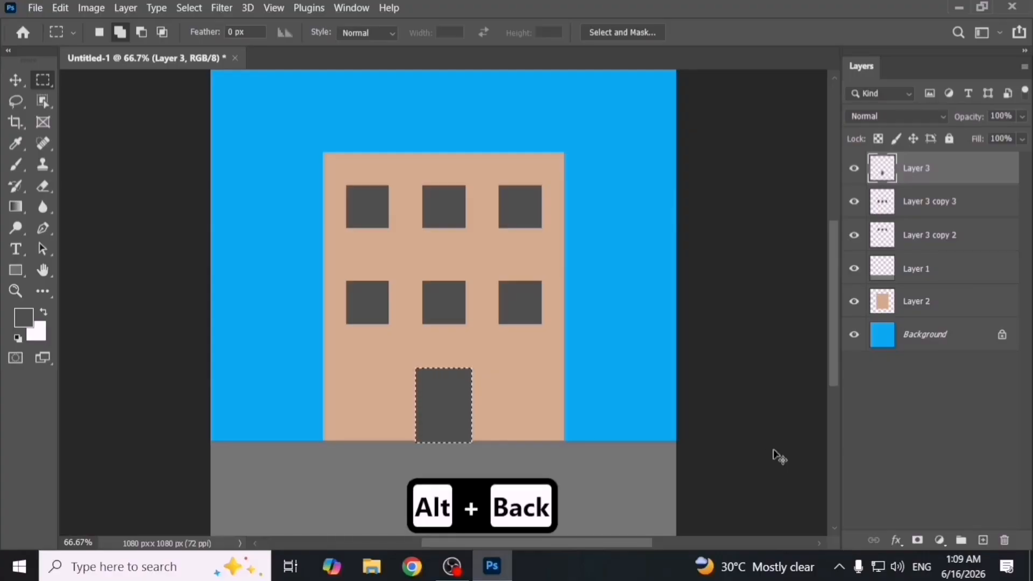
pyautogui.hotkey('ctrl', 'd')
# Move the door up slightly, centered under the middle windows, and place Layer 1 at the top of the layer stack.
pyautogui.press('v')
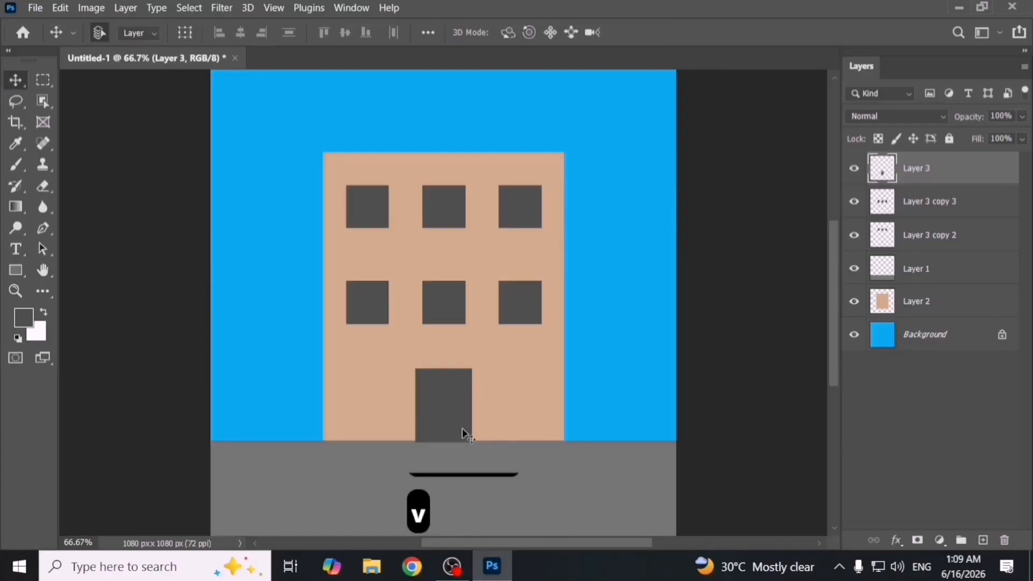
pyautogui.moveTo(463, 431); pyautogui.dragTo(452, 419)
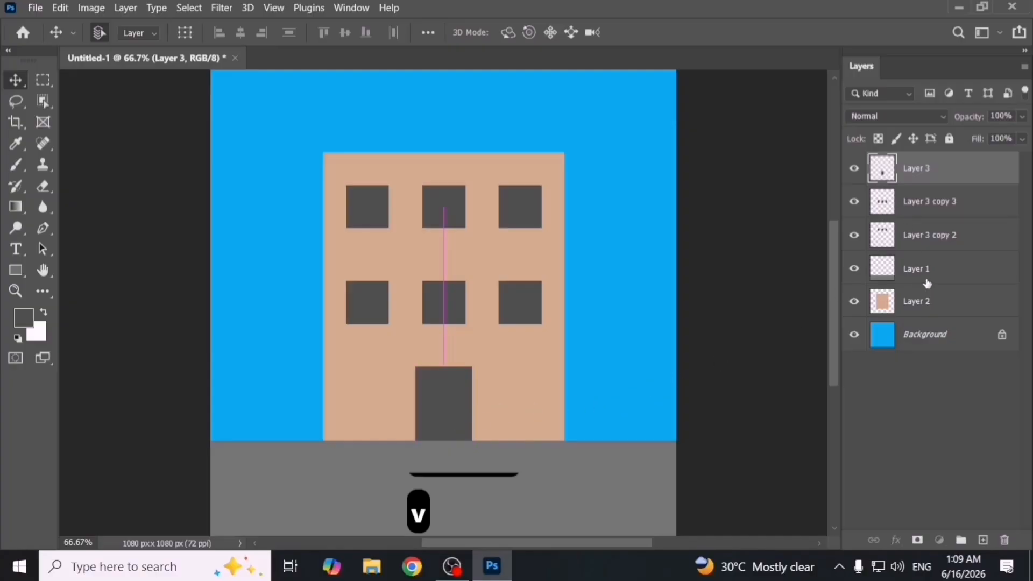
pyautogui.moveTo(881, 271); pyautogui.dragTo(887, 166)
# Hide and show Layer 3, Layer 3 copy 3 and Layer 3 copy 2 one at a time to check what each contains.
pyautogui.click(919, 208)
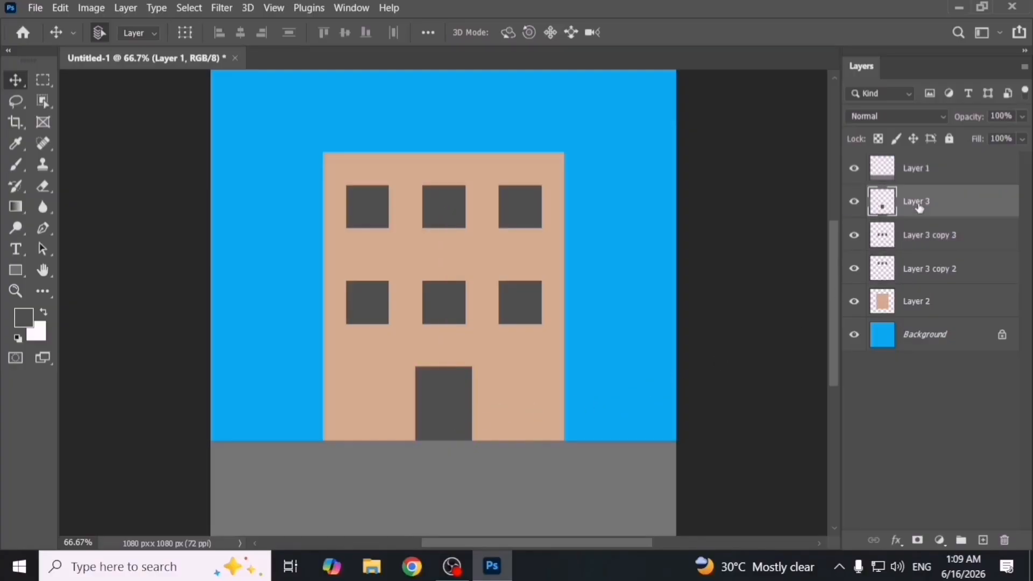
pyautogui.keyDown('shift'); pyautogui.click(934, 274); pyautogui.keyUp('shift')
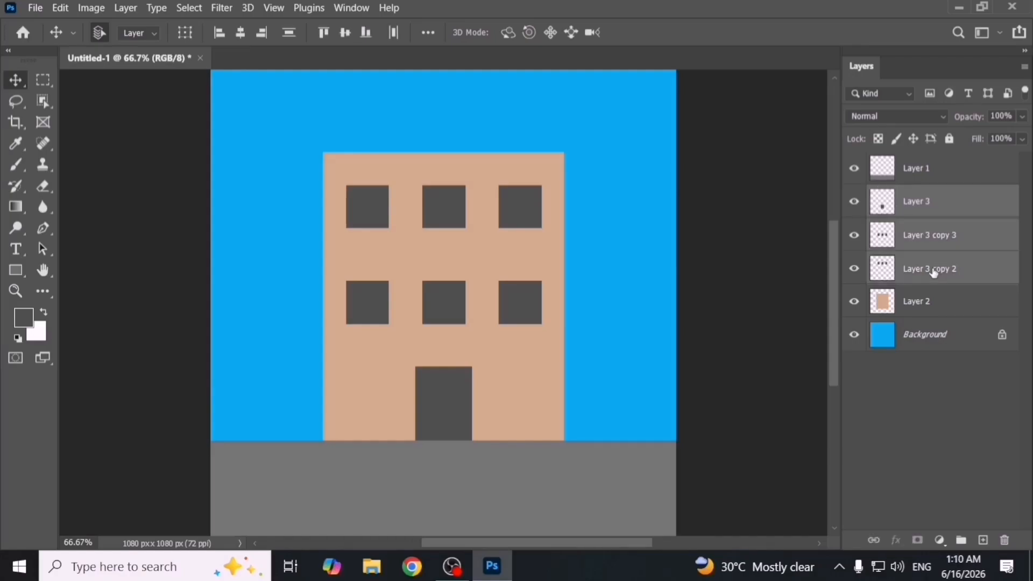
pyautogui.click(949, 200)
pyautogui.click(854, 202)
pyautogui.click(854, 202)
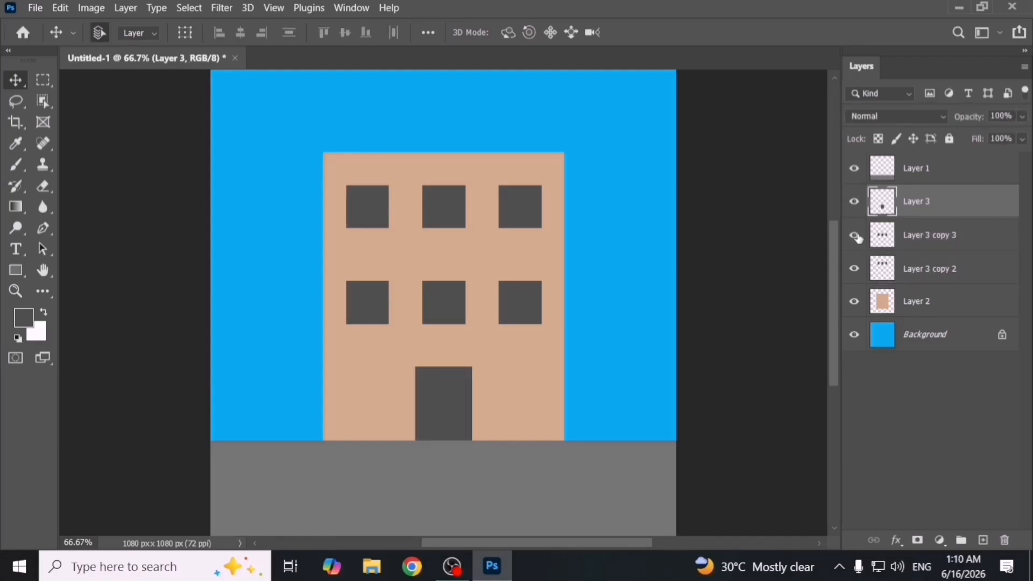
pyautogui.click(855, 235)
pyautogui.click(855, 235)
pyautogui.click(854, 270)
pyautogui.click(854, 269)
# Merge Layer 3, Layer 3 copy 3 and Layer 3 copy 2 into a single windows-and-door layer.
pyautogui.click(933, 270)
pyautogui.keyDown('shift'); pyautogui.click(946, 206); pyautogui.keyUp('shift')
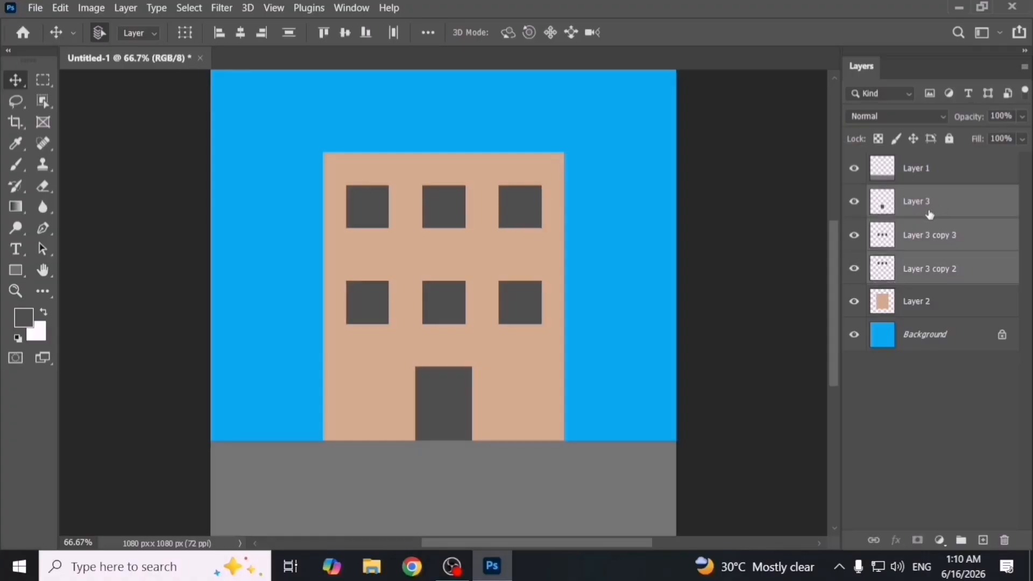
pyautogui.hotkey('ctrl', 'e')
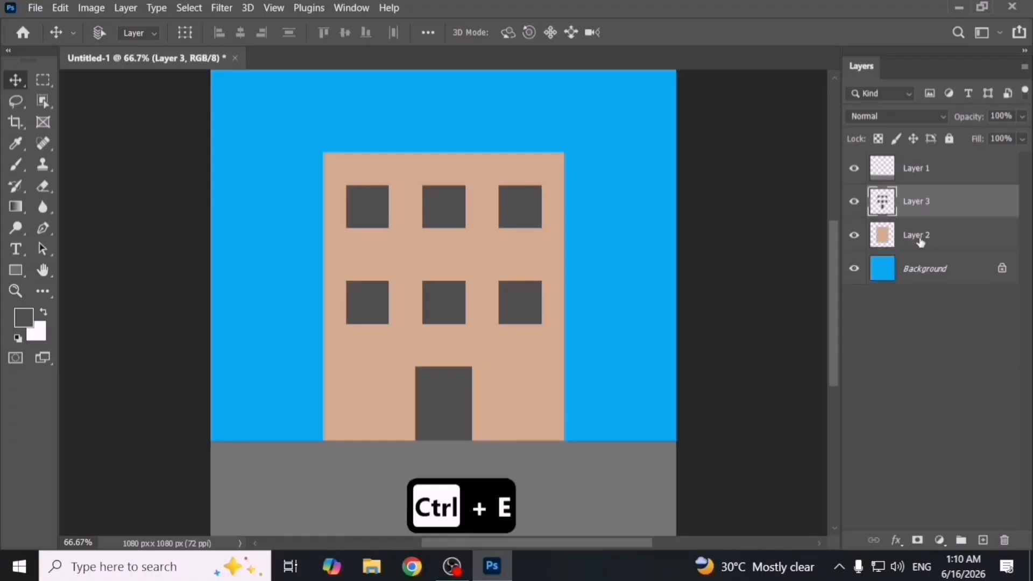
# Merge the windows-and-door layer with the tan Layer 2 and test the result by toggling its visibility and trying a move.
pyautogui.keyDown('shift'); pyautogui.click(922, 244); pyautogui.keyUp('shift')
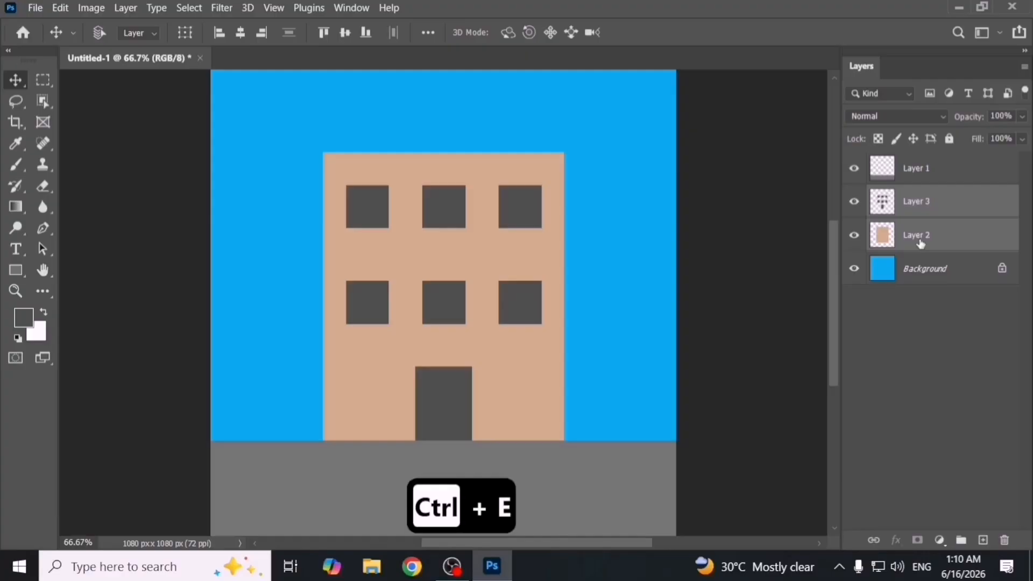
pyautogui.hotkey('ctrl', 'e')
pyautogui.click(854, 202)
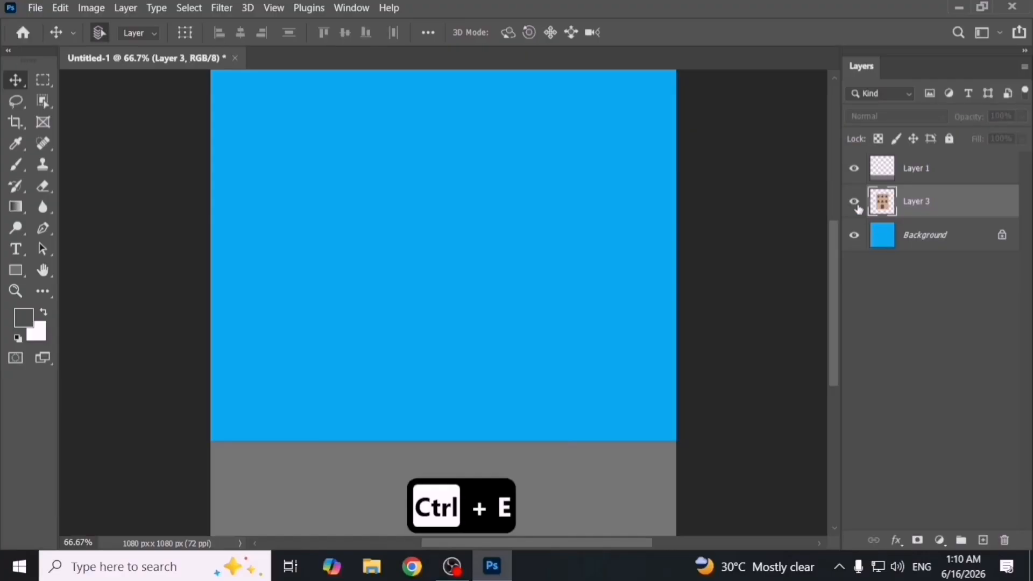
pyautogui.click(854, 202)
pyautogui.moveTo(486, 330); pyautogui.dragTo(507, 282)
pyautogui.hotkey('ctrl', 'z')
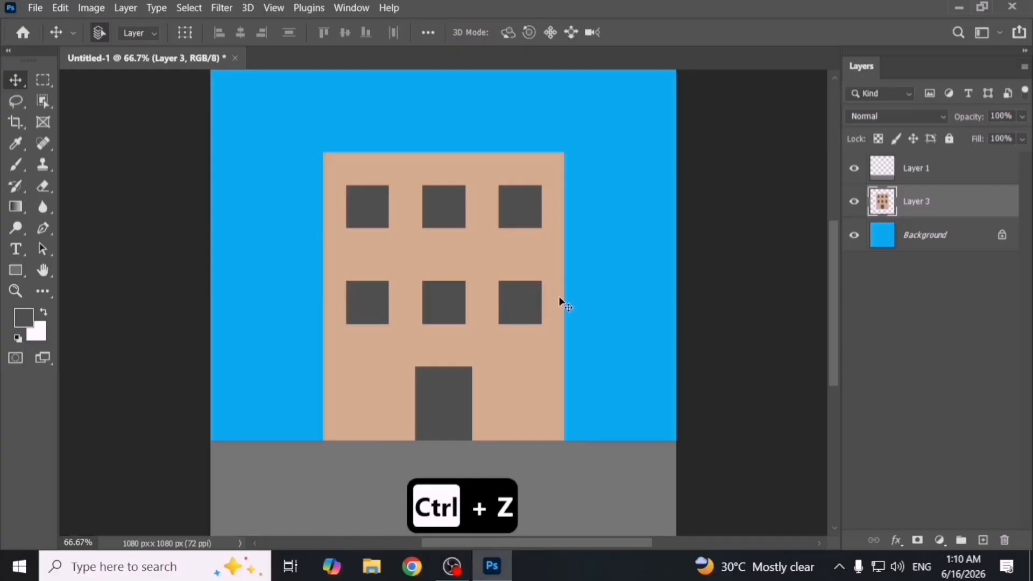
# Switch to the Elliptical Marquee Tool and add a new empty layer above Layer 1.
pyautogui.scroll(2, 360, 297)
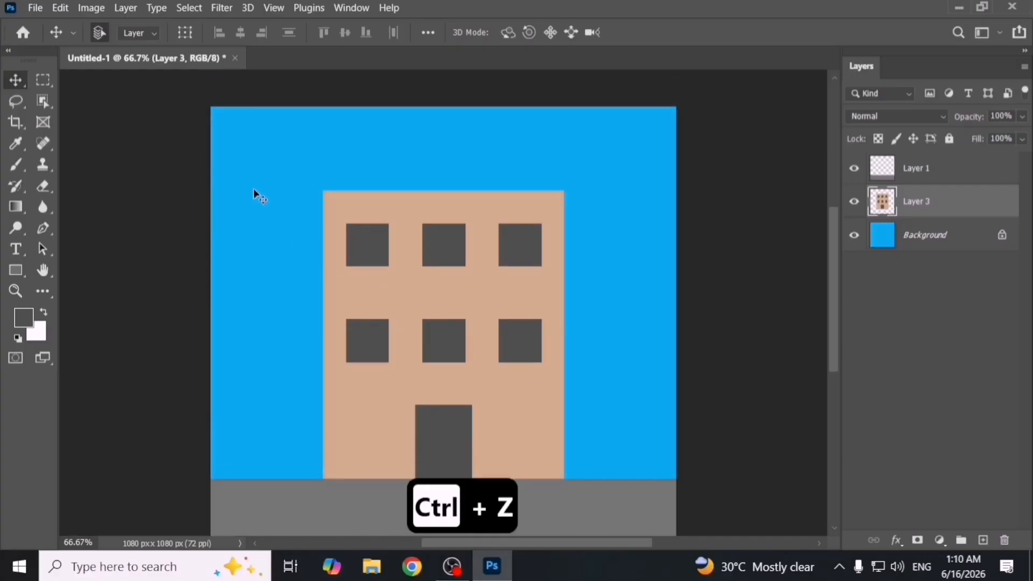
pyautogui.click(41, 81)
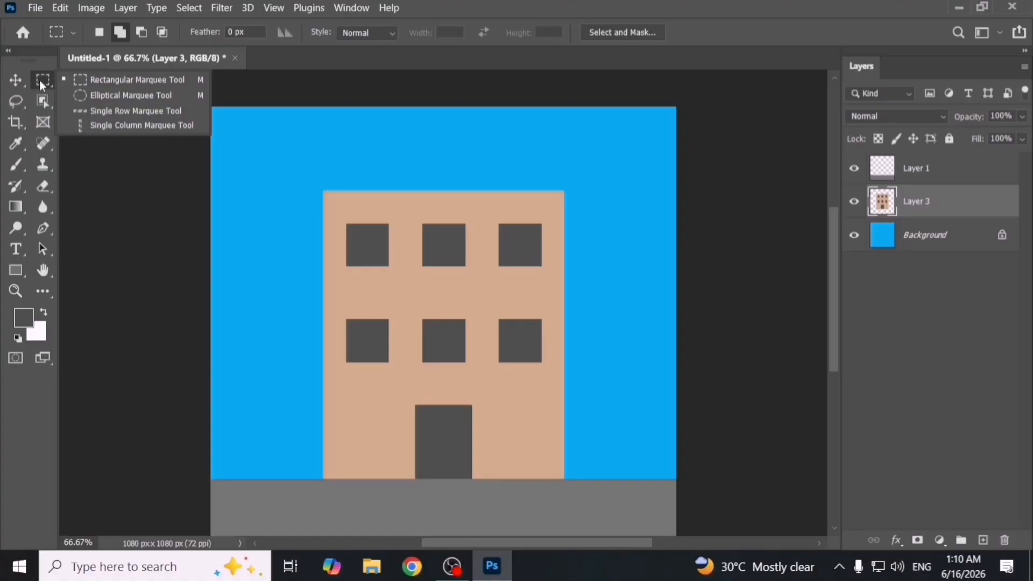
pyautogui.click(128, 95)
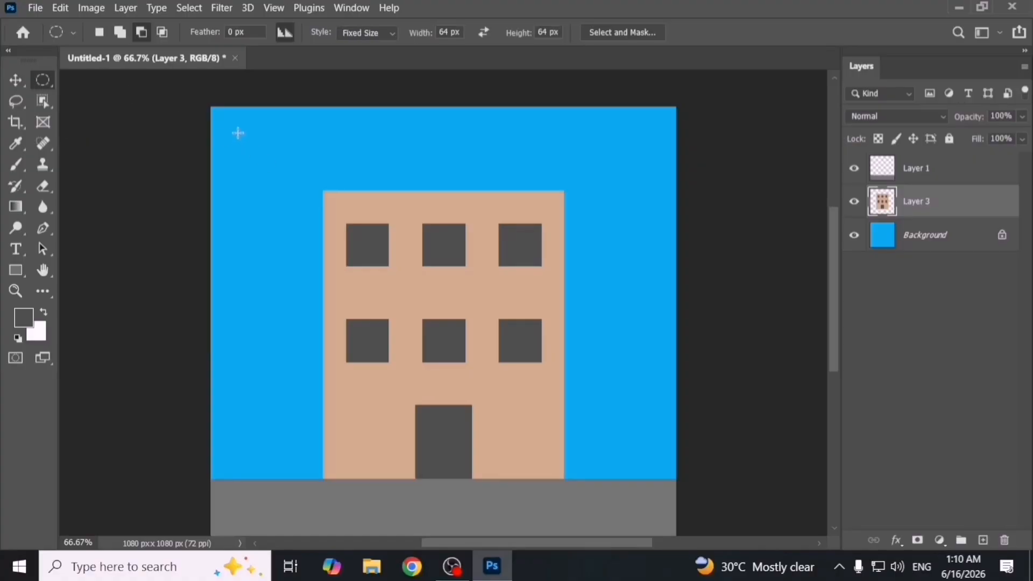
pyautogui.click(908, 182)
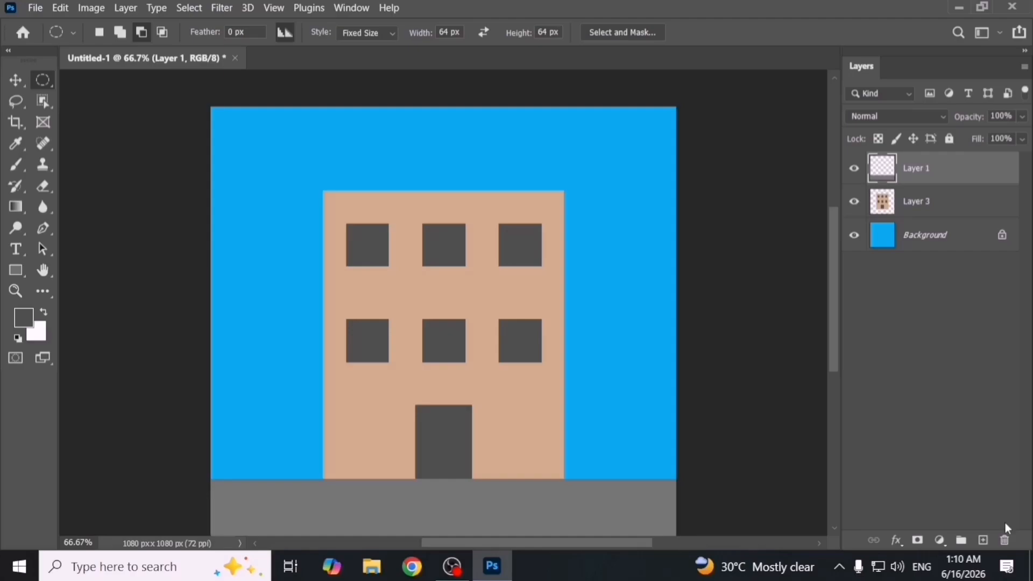
pyautogui.click(984, 540)
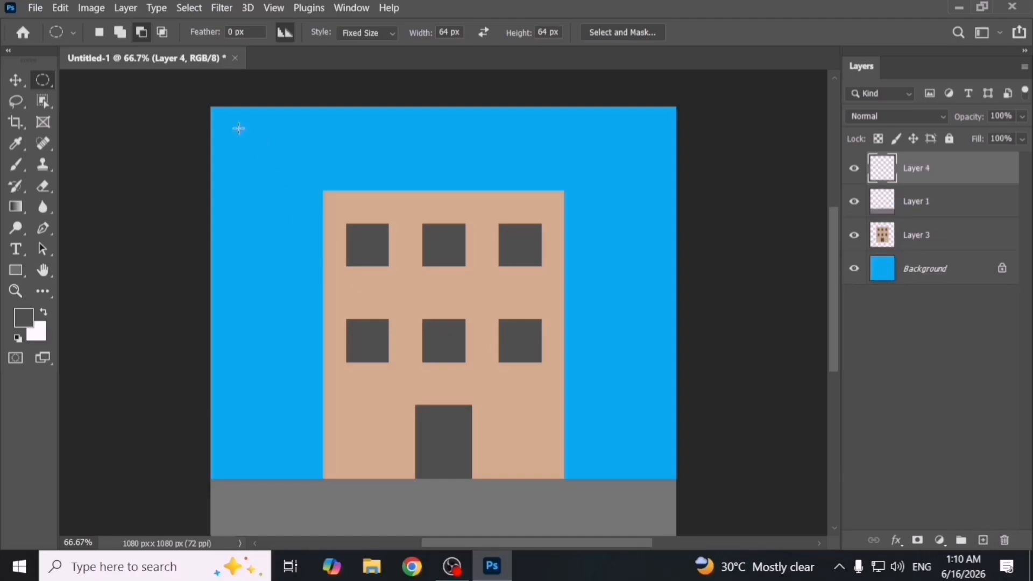
# Set the elliptical marquee style to Fixed Ratio and draw a circular selection in the sky's upper-left corner.
pyautogui.moveTo(239, 129); pyautogui.dragTo(262, 150)
pyautogui.hotkey('ctrl', 'd')
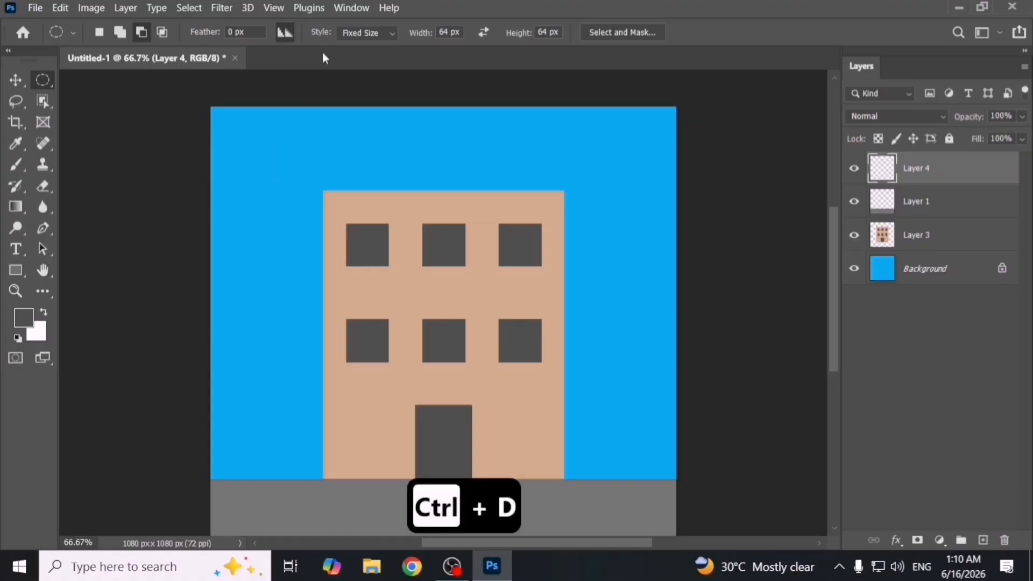
pyautogui.click(356, 38)
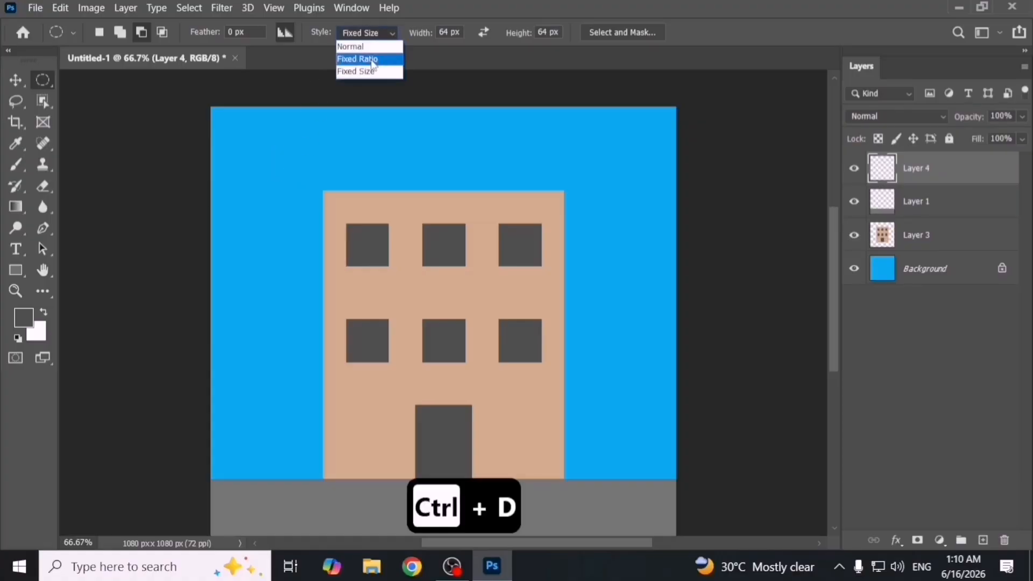
pyautogui.click(375, 65)
pyautogui.moveTo(227, 127); pyautogui.dragTo(310, 187)
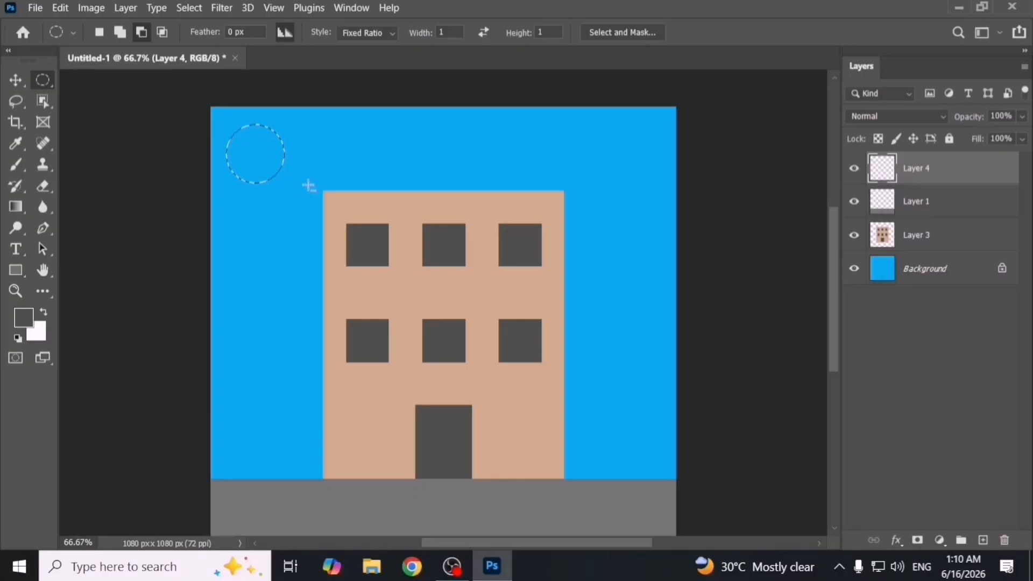
# Set the foreground color to yellow #e1c404 and fill the circular selection with it on Layer 4.
pyautogui.click(23, 318)
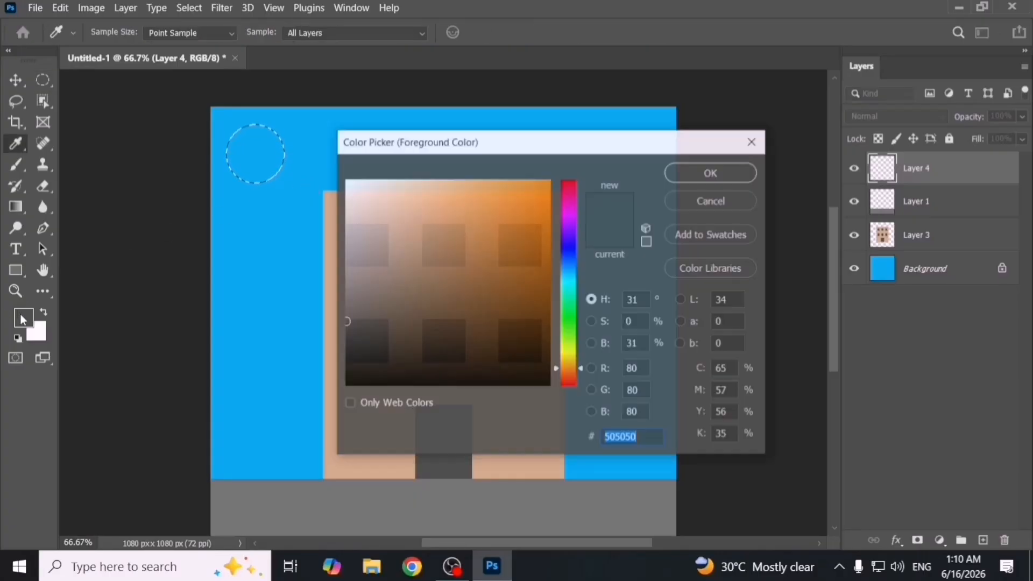
pyautogui.moveTo(564, 353); pyautogui.dragTo(567, 357)
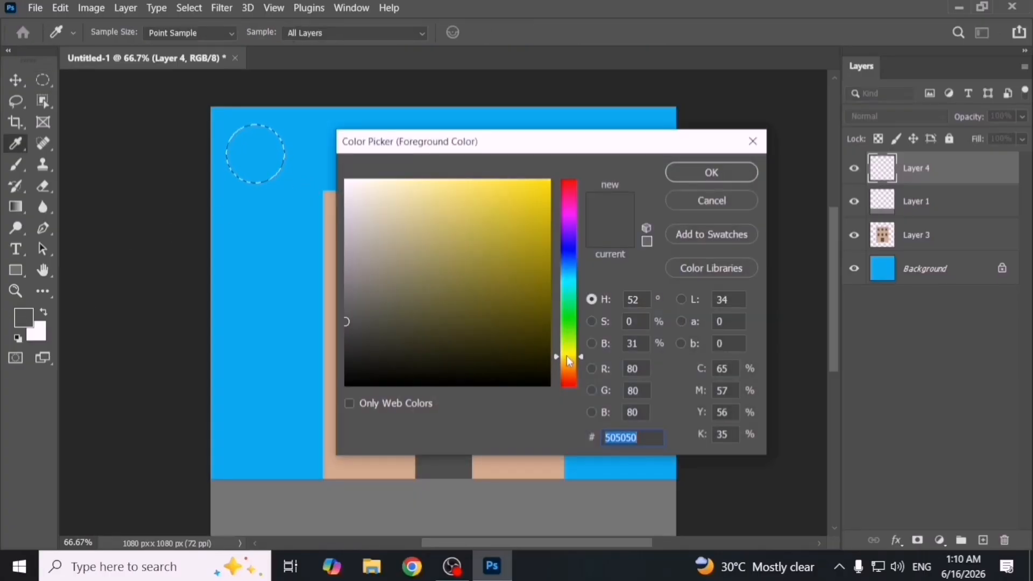
pyautogui.click(546, 215)
pyautogui.click(711, 172)
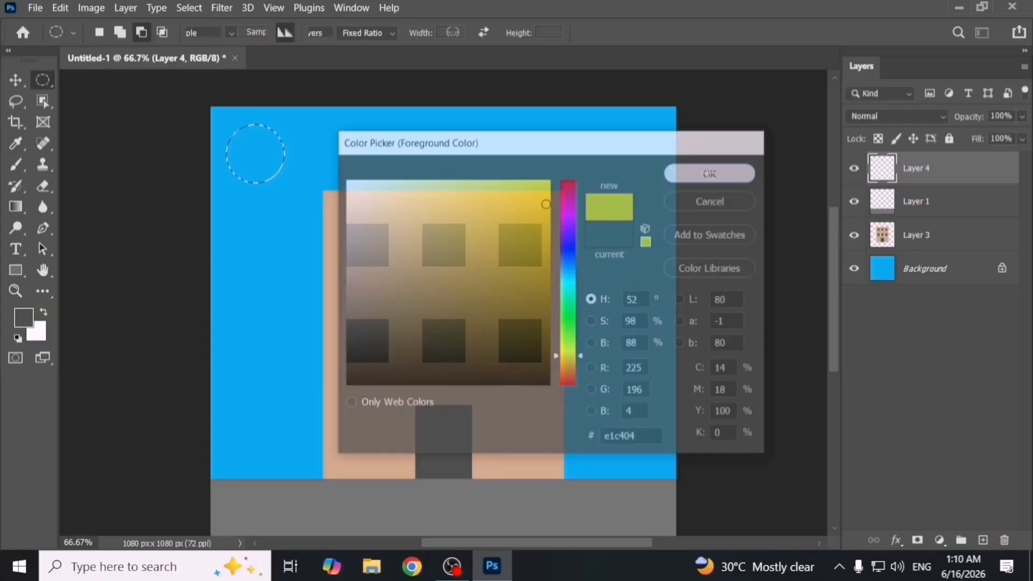
pyautogui.hotkey('alt', 'BackSpace')
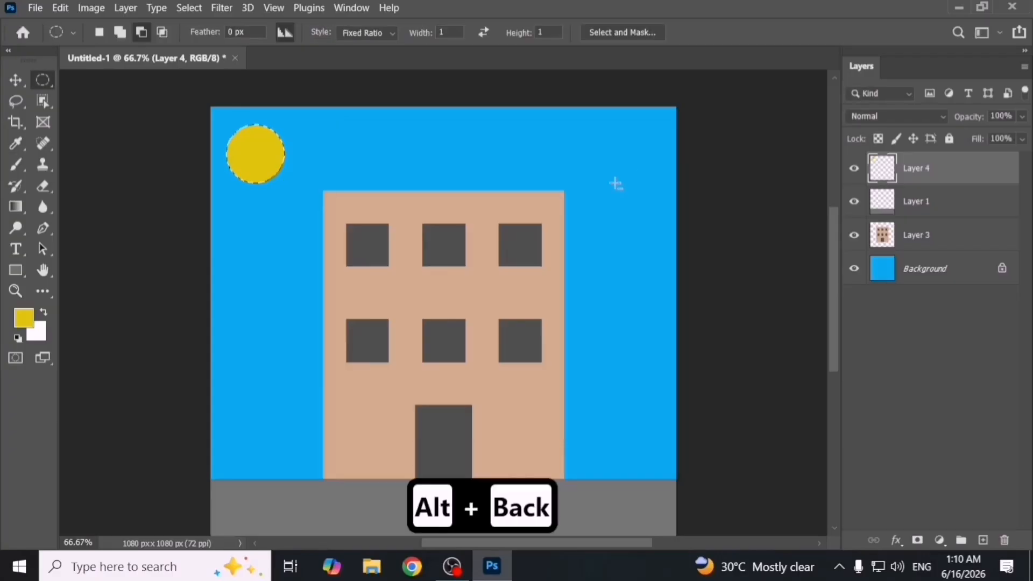
# Move the yellow sun slightly down and right in the sky and deselect it.
pyautogui.click(21, 79)
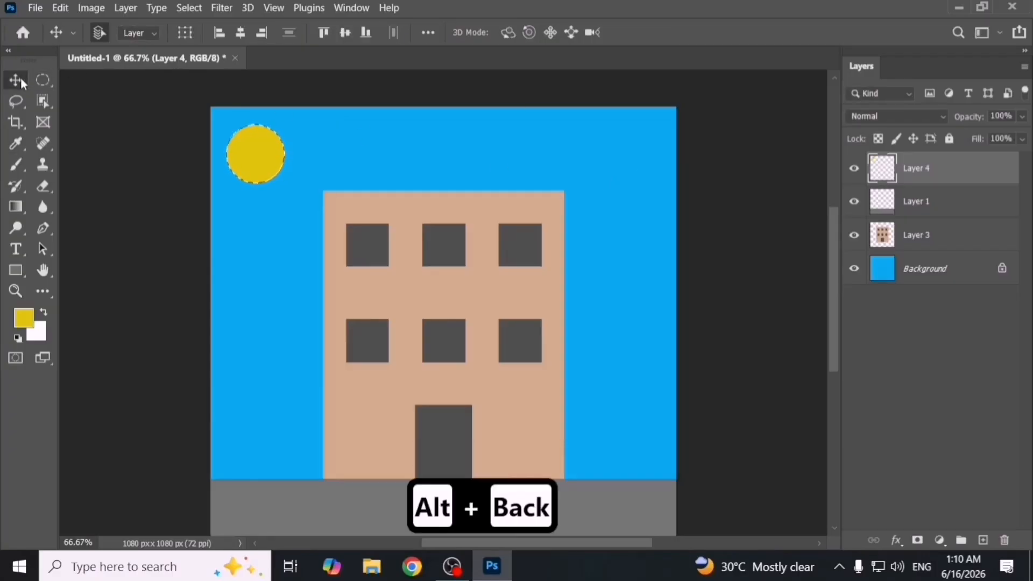
pyautogui.moveTo(277, 163)
pyautogui.mouseDown()
pyautogui.moveTo(317, 164)
pyautogui.moveTo(261, 168)
pyautogui.moveTo(272, 165)
pyautogui.mouseUp()
pyautogui.hotkey('ctrl', 'd')
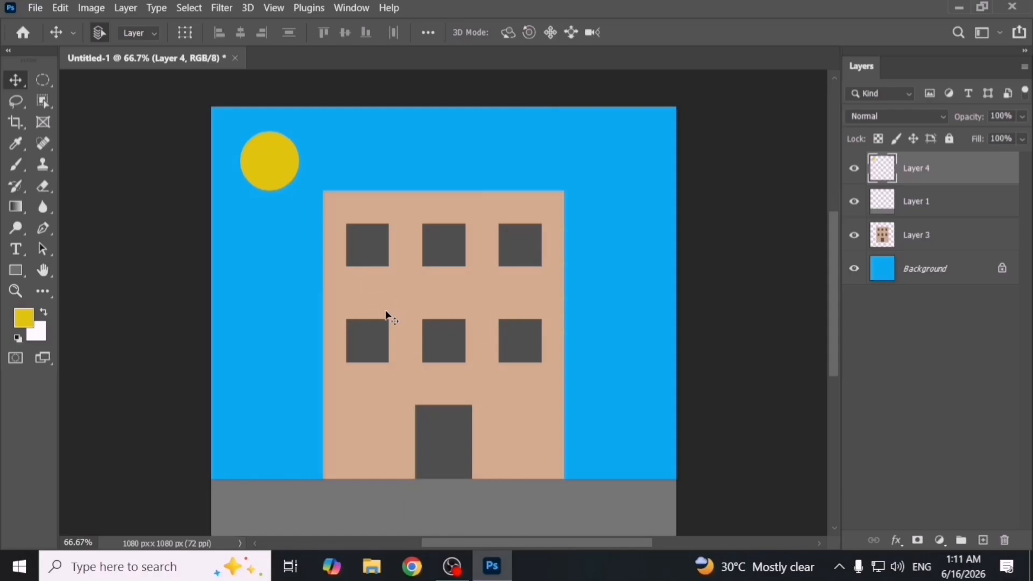
pyautogui.scroll(-2, 387, 319)
pyautogui.scroll(1, 388, 320)
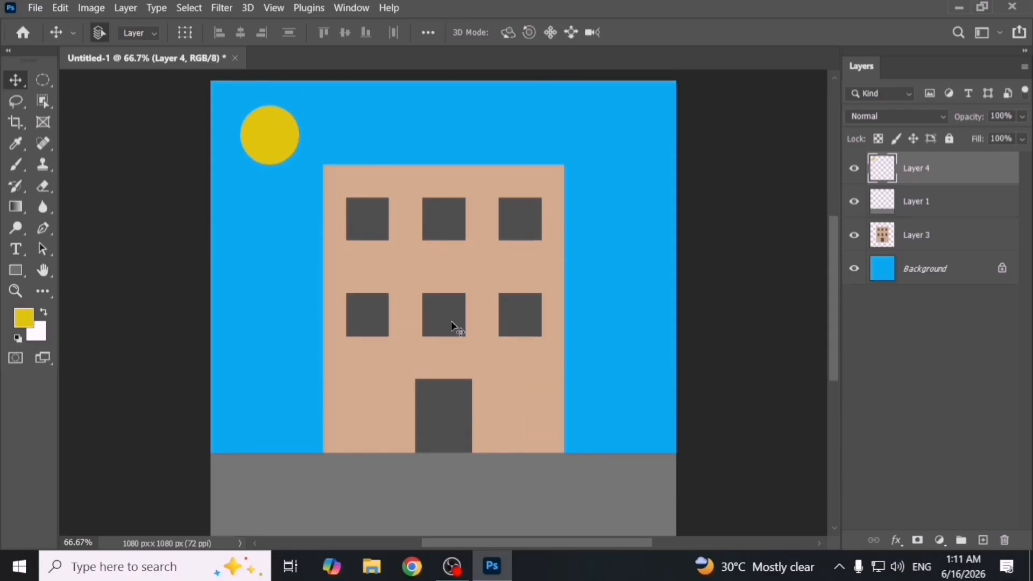
# Move the gray ground's Layer 1 above Layer 4 in the layer stack and make Layer 4 active.
pyautogui.click(929, 212)
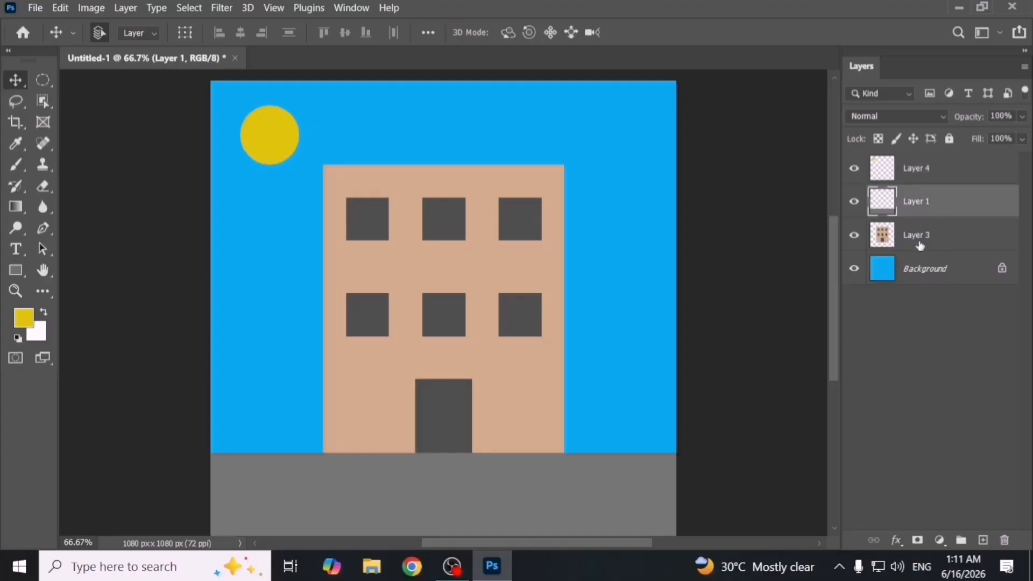
pyautogui.click(922, 244)
pyautogui.moveTo(928, 211); pyautogui.dragTo(911, 160)
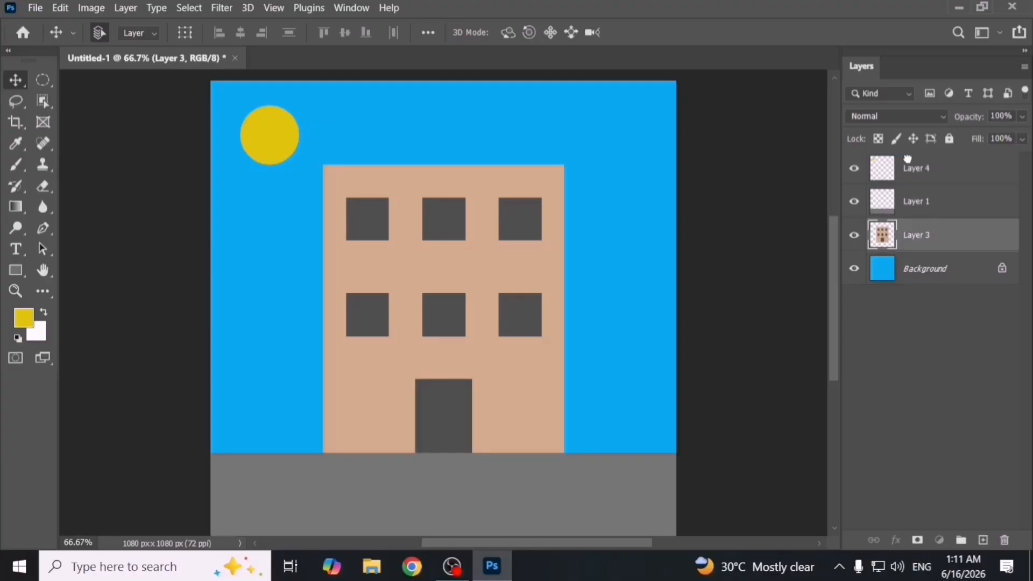
pyautogui.click(908, 205)
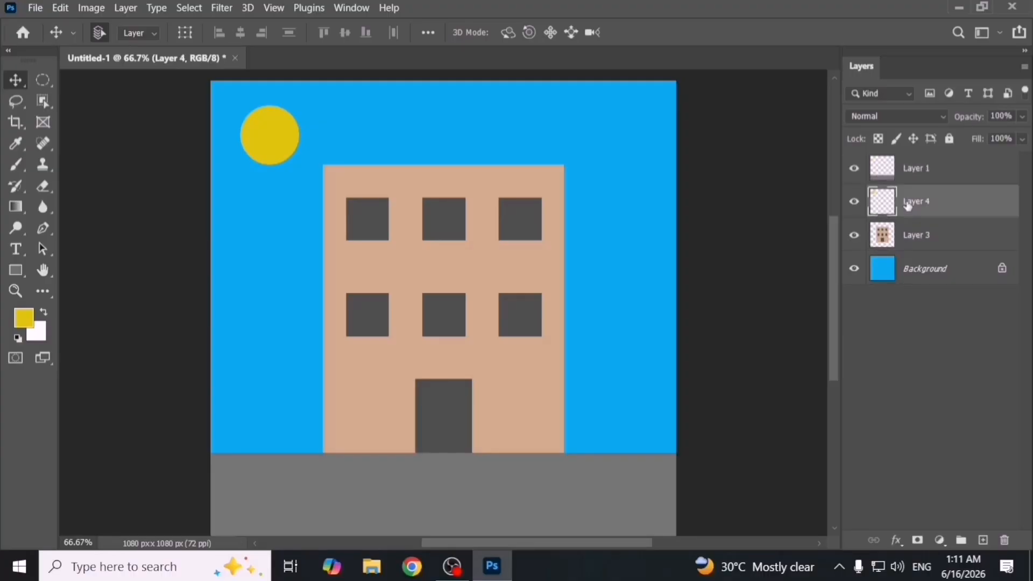
# Add a new empty layer above Layer 4 and draw a circular selection straddling the ground line near the building's lower-left corner.
pyautogui.click(981, 541)
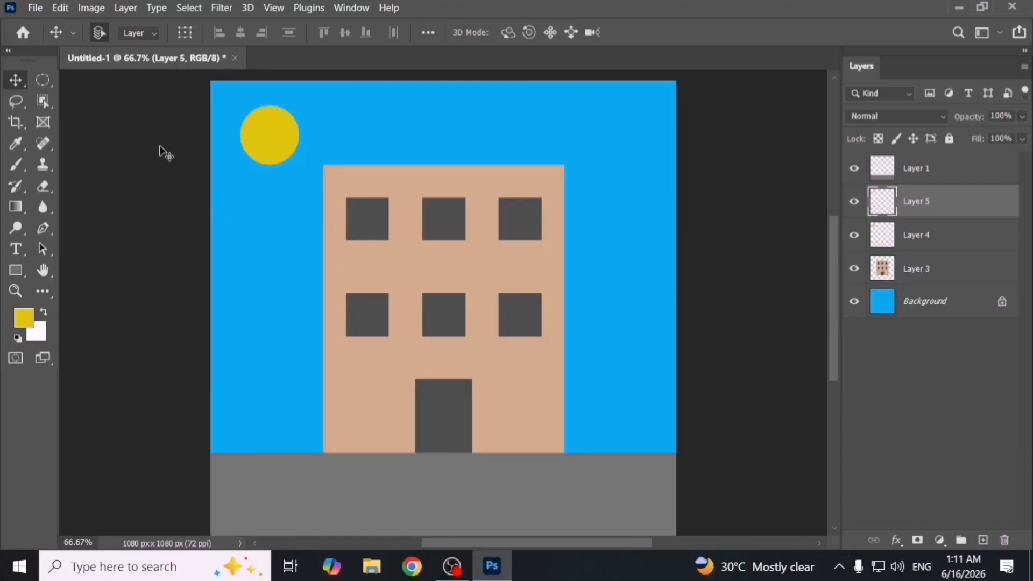
pyautogui.click(38, 82)
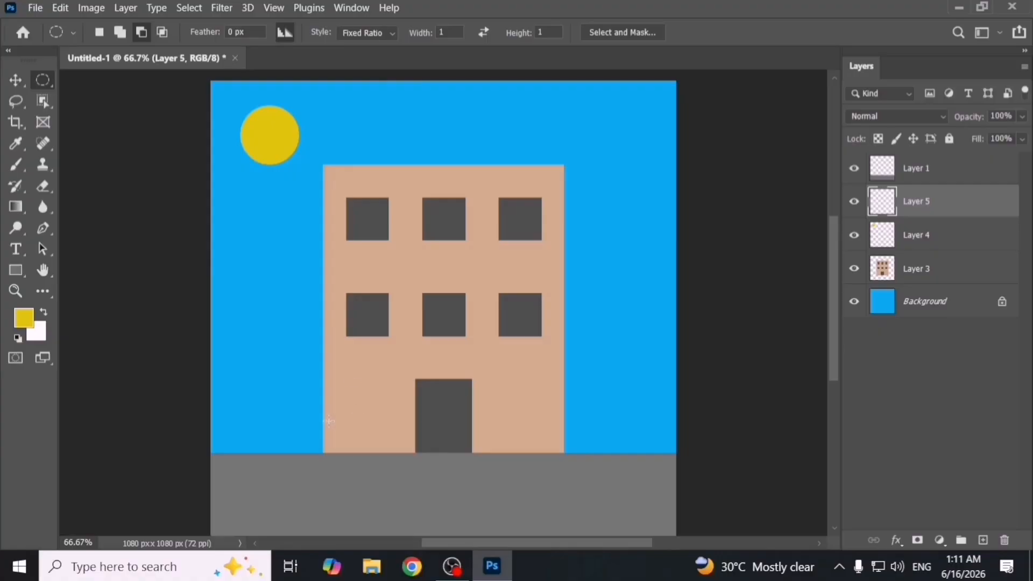
pyautogui.moveTo(330, 424); pyautogui.dragTo(394, 487)
# Fill the circular selection on Layer 5 with dark green #03821b as the foreground color and deselect it.
pyautogui.click(24, 318)
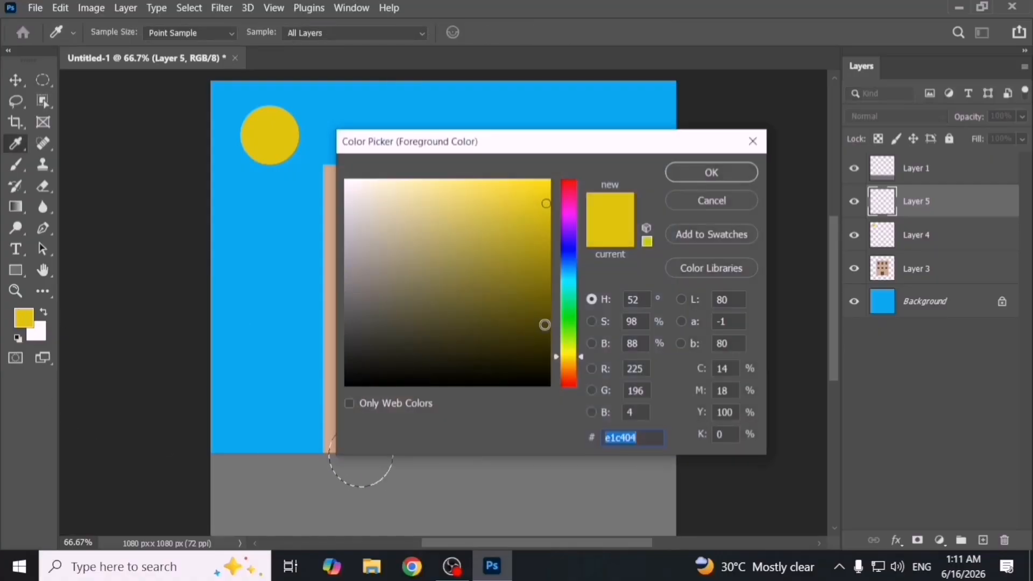
pyautogui.click(569, 311)
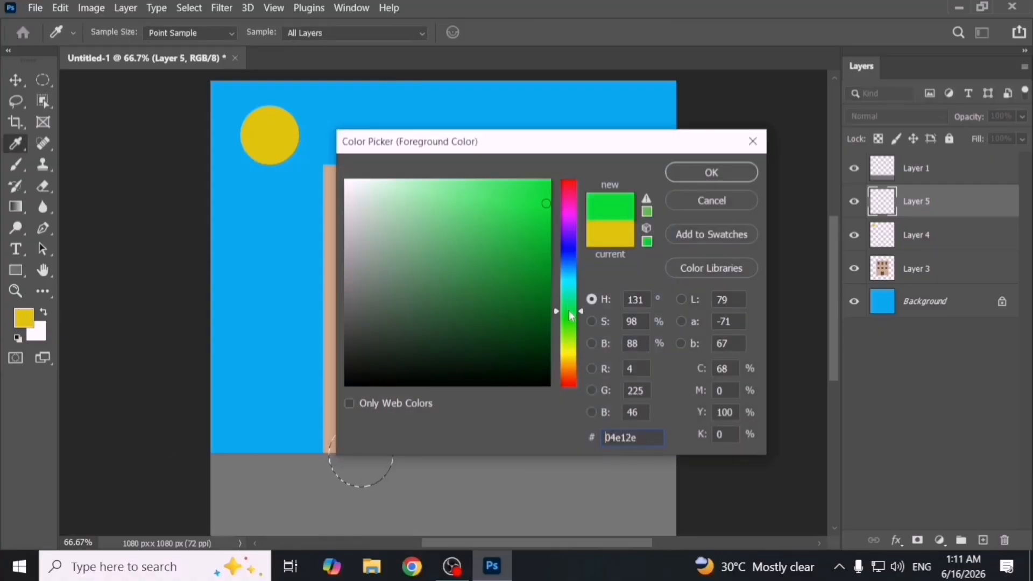
pyautogui.click(690, 176)
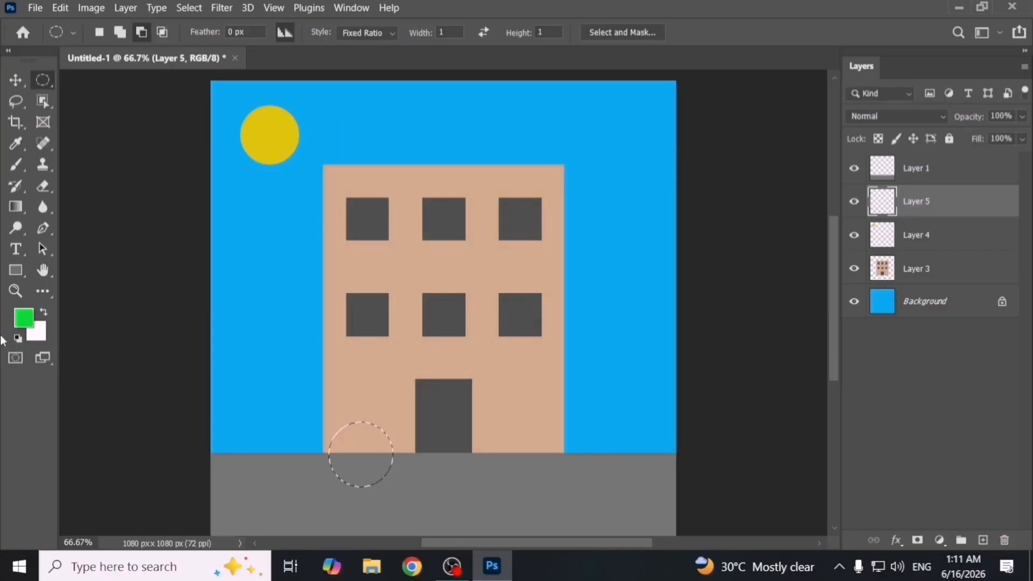
pyautogui.click(21, 316)
pyautogui.click(549, 281)
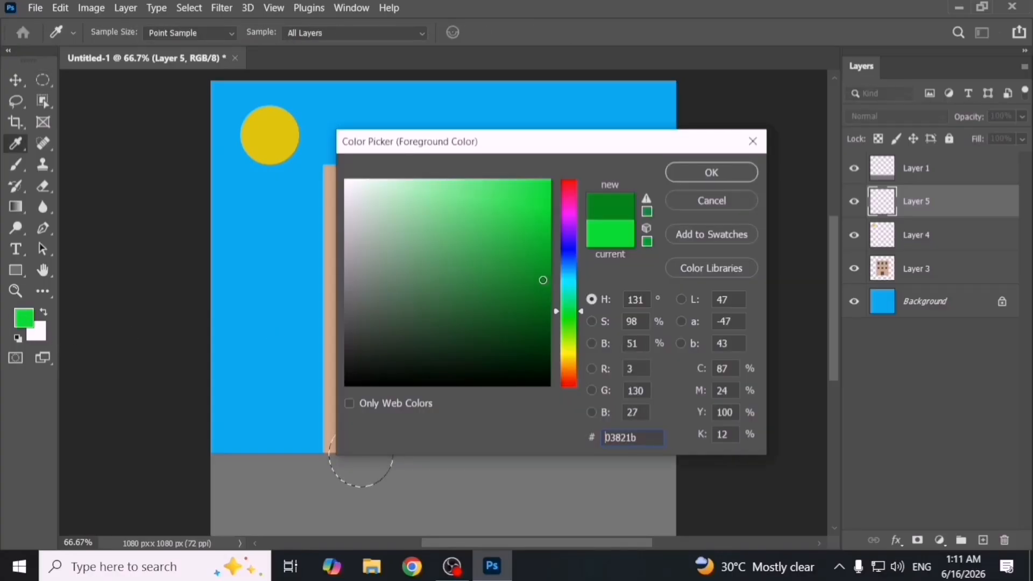
pyautogui.click(708, 172)
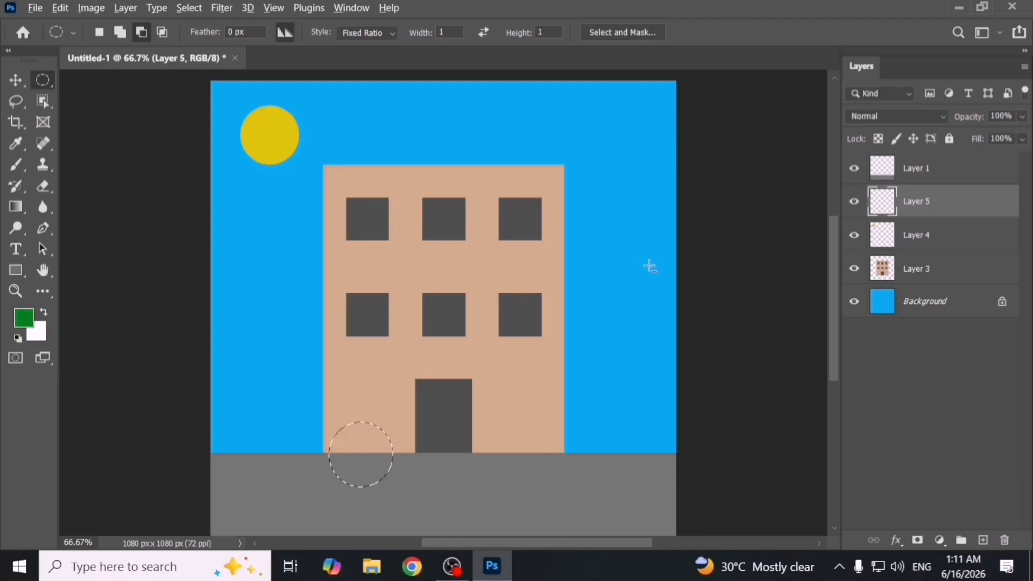
pyautogui.hotkey('alt', 'BackSpace')
pyautogui.hotkey('ctrl', 'd')
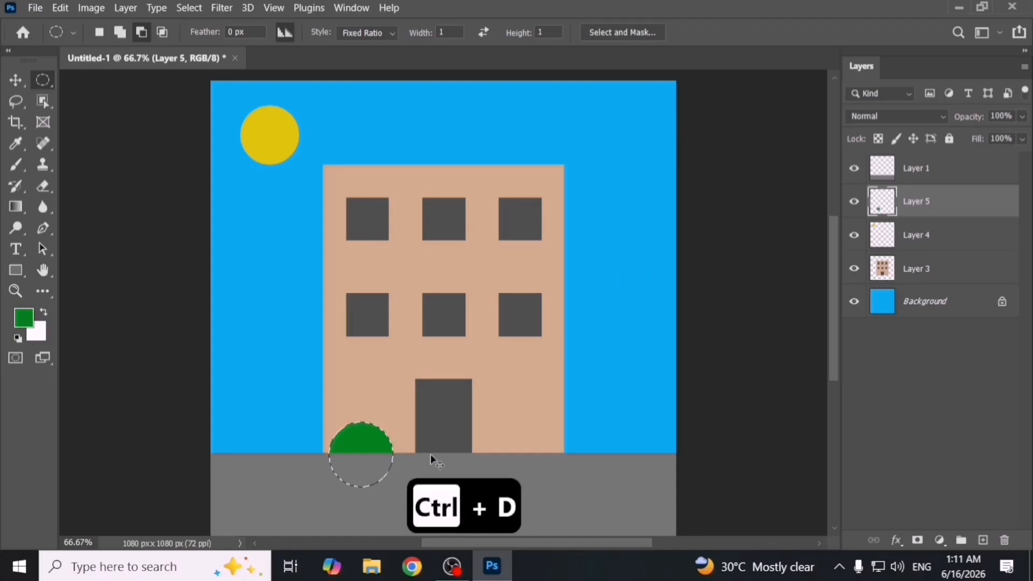
# Shift the green bush slightly left and duplicate it twice, placing one copy at the building's lower-right corner and one in the sky right of the building.
pyautogui.press('v')
pyautogui.moveTo(369, 444)
pyautogui.mouseDown()
pyautogui.moveTo(379, 441)
pyautogui.moveTo(354, 442)
pyautogui.mouseUp()
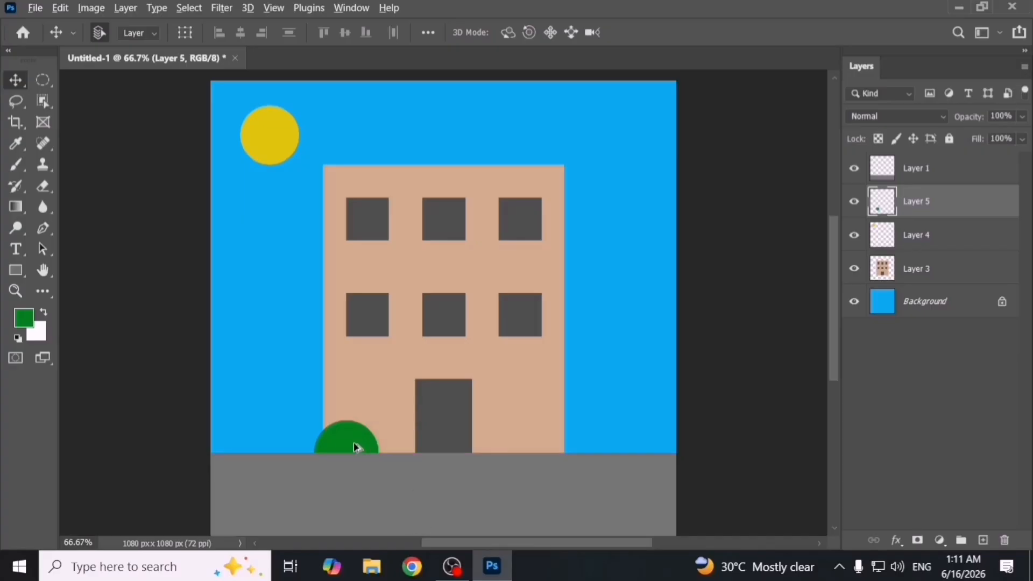
pyautogui.hotkey('alt', 'capslock')
pyautogui.moveTo(355, 447); pyautogui.dragTo(625, 365)
pyautogui.press('shift')
pyautogui.hotkey('ctrl', 'j')
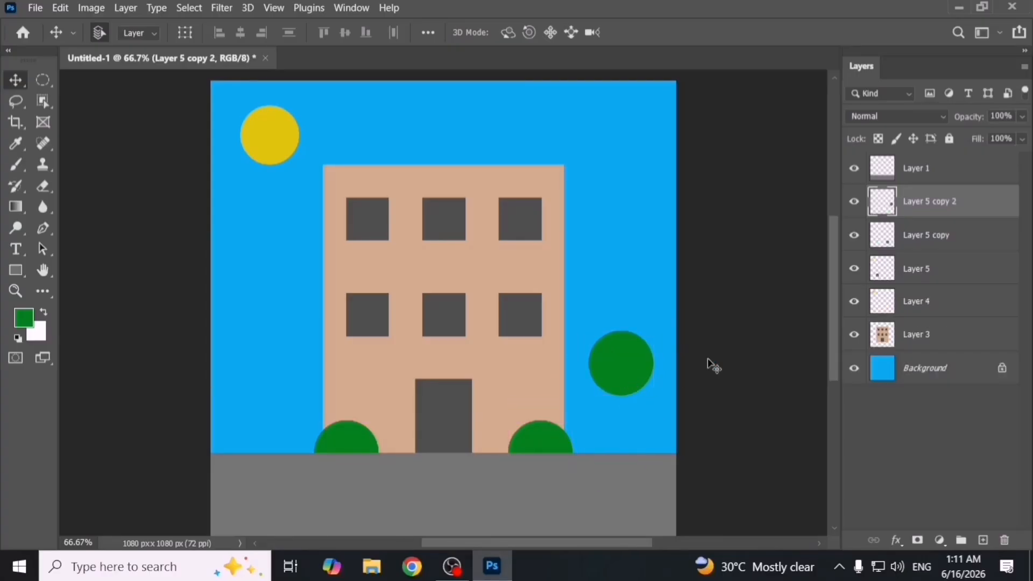
# Add a new layer above Layer 5 copy 2 and draw a narrow rectangular trunk selection from the raised green circle down to the ground.
pyautogui.click(916, 235)
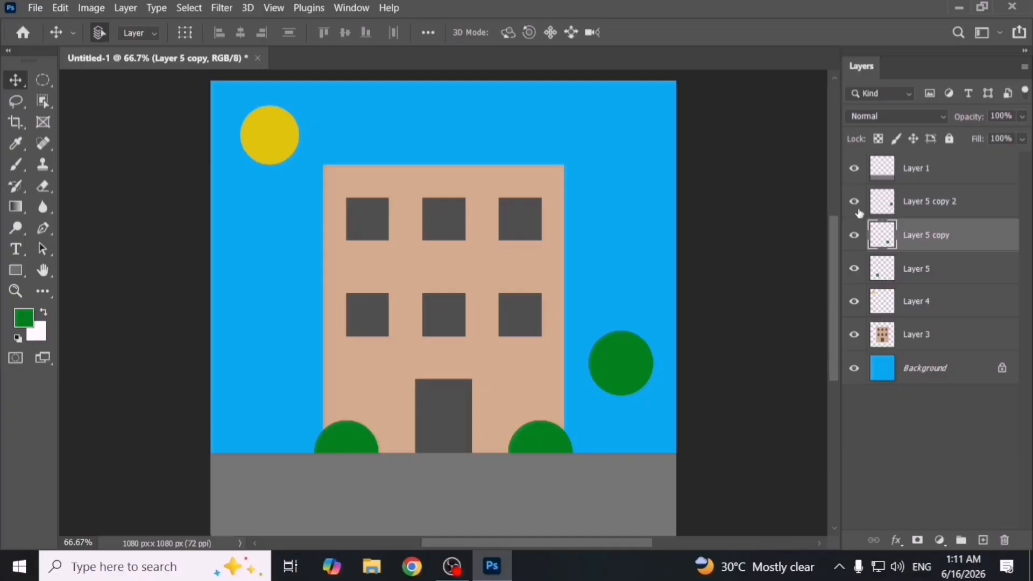
pyautogui.click(908, 208)
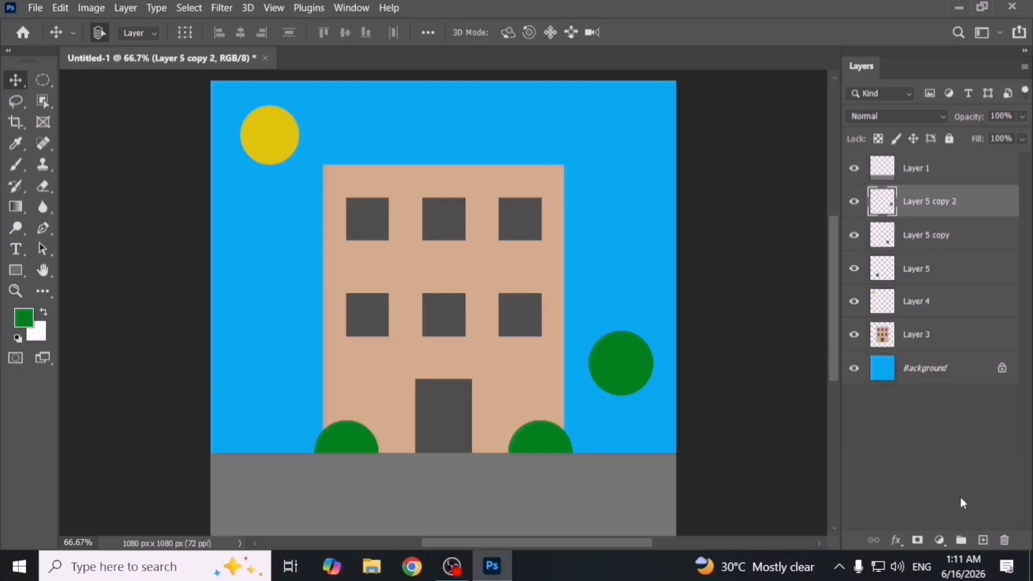
pyautogui.click(983, 539)
pyautogui.rightClick(42, 80)
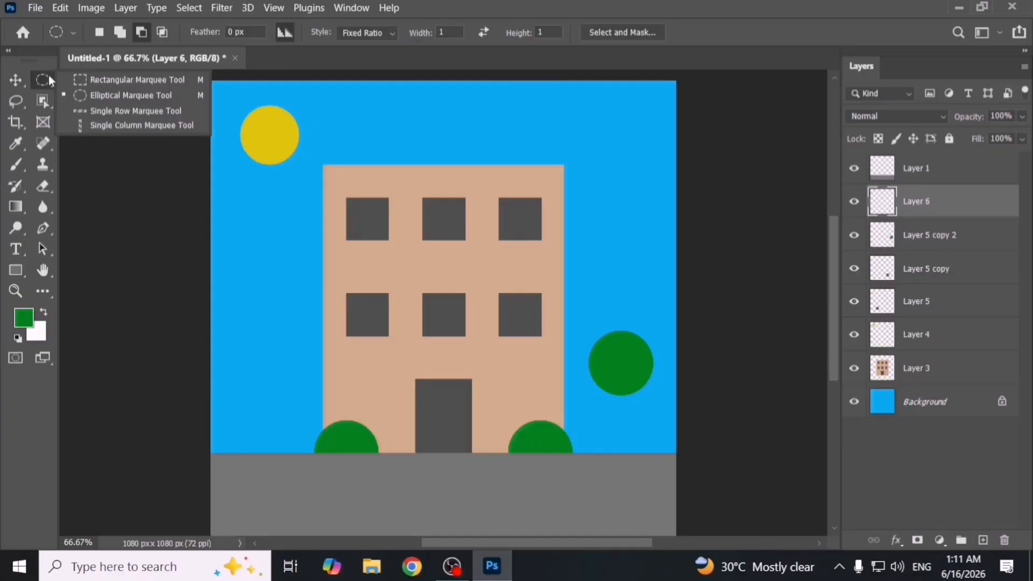
pyautogui.click(93, 78)
pyautogui.moveTo(612, 380); pyautogui.dragTo(628, 456)
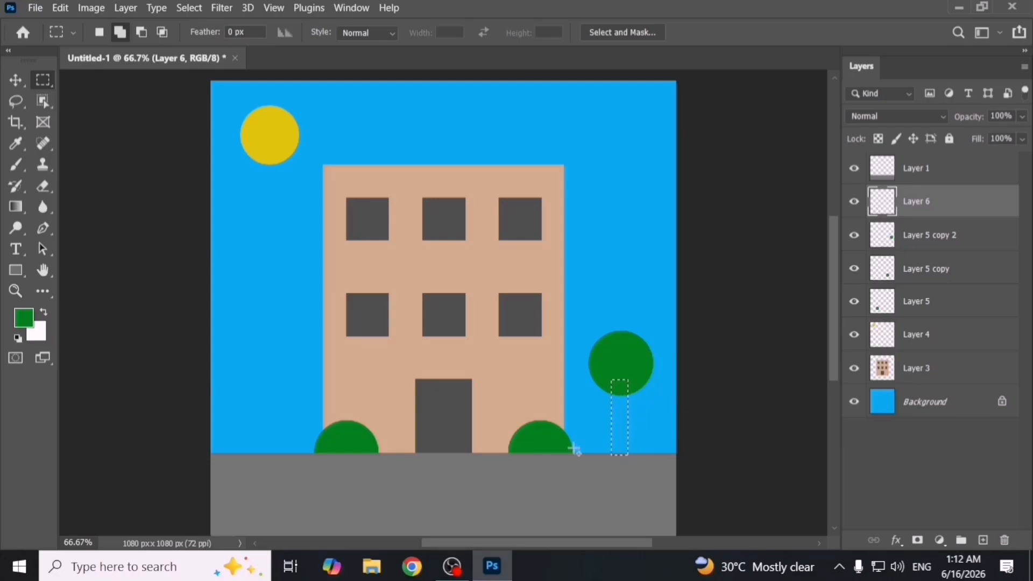
# Fill the trunk selection on Layer 6 with dark red-brown #500000 as the foreground color and deselect it.
pyautogui.click(23, 318)
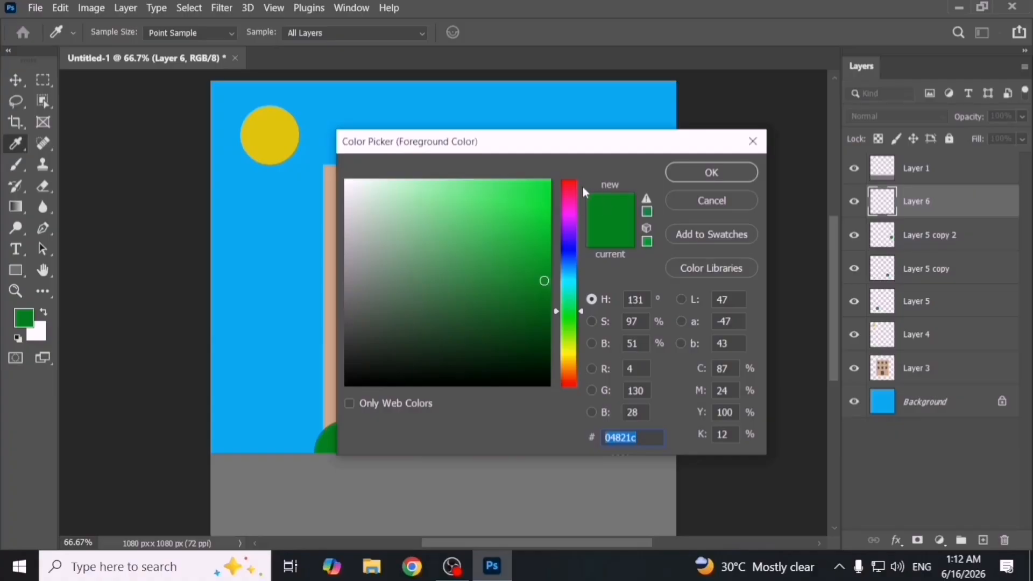
pyautogui.click(569, 185)
pyautogui.moveTo(543, 304); pyautogui.dragTo(550, 323)
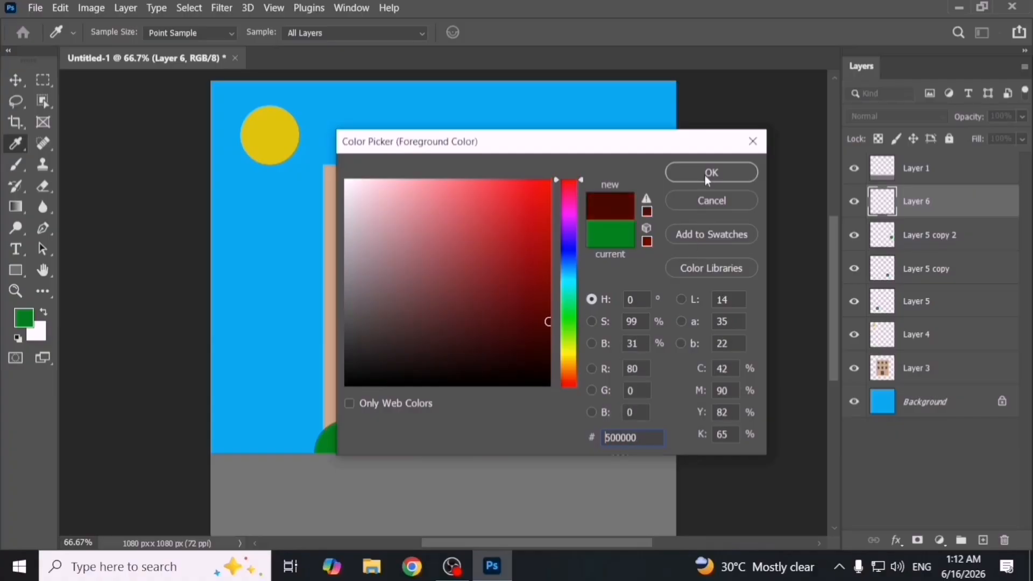
pyautogui.click(712, 172)
pyautogui.hotkey('alt', 'BackSpace')
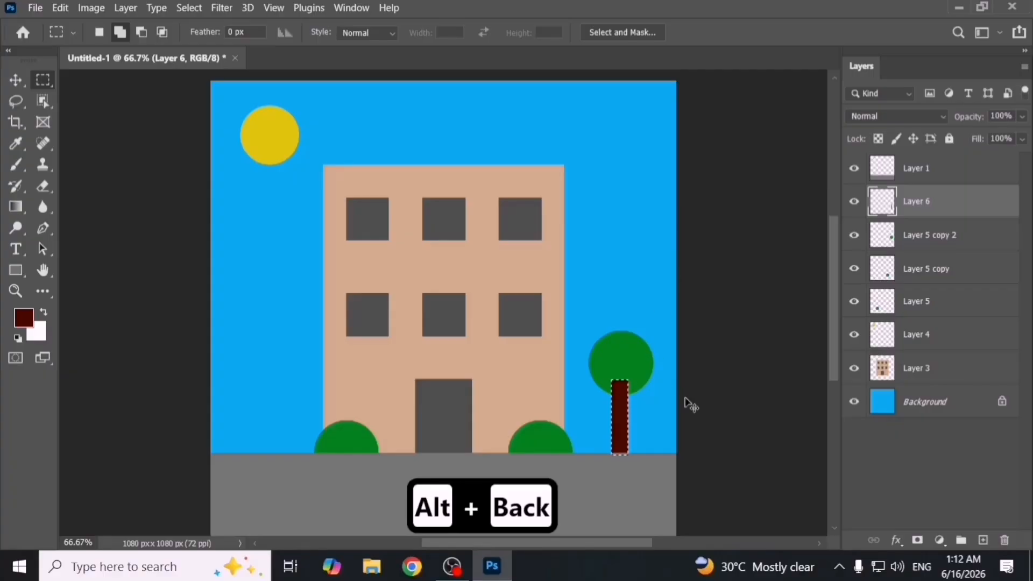
pyautogui.hotkey('ctrl', 'd')
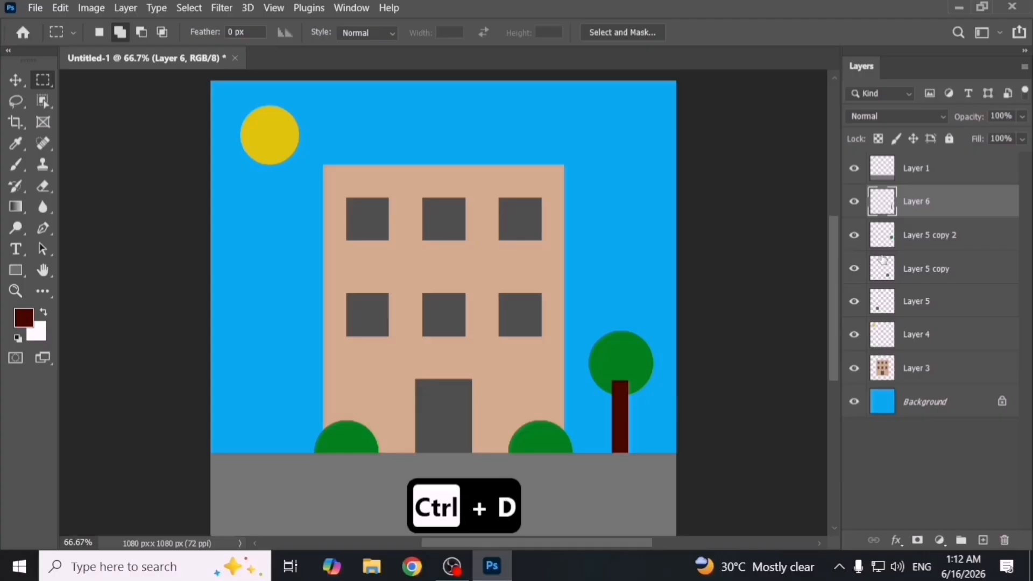
# Move the trunk's Layer 6 below Layer 5 copy 2 and merge the two layers into one tree layer.
pyautogui.moveTo(905, 208); pyautogui.dragTo(914, 238)
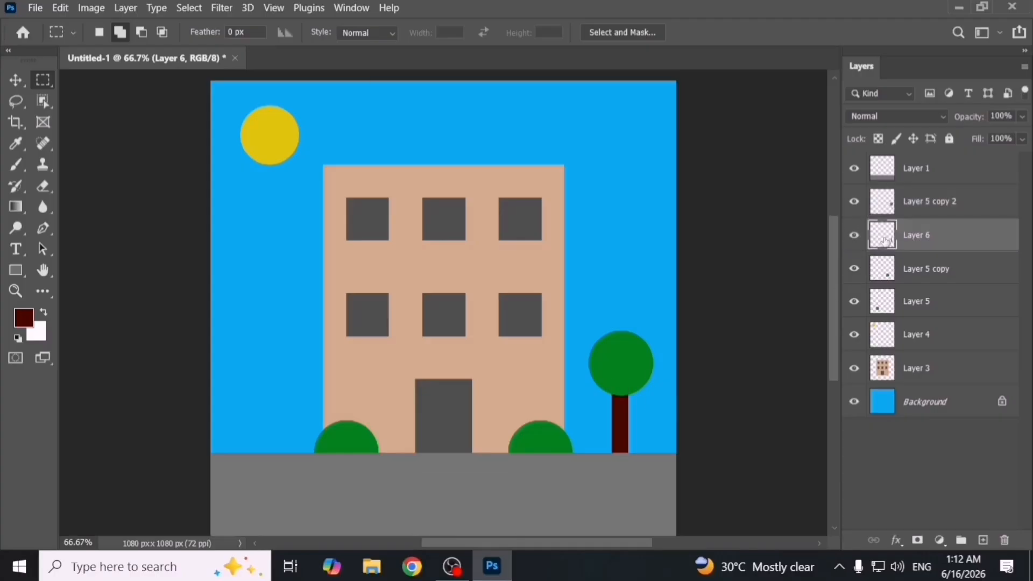
pyautogui.keyDown('ctrl'); pyautogui.click(929, 210); pyautogui.keyUp('ctrl')
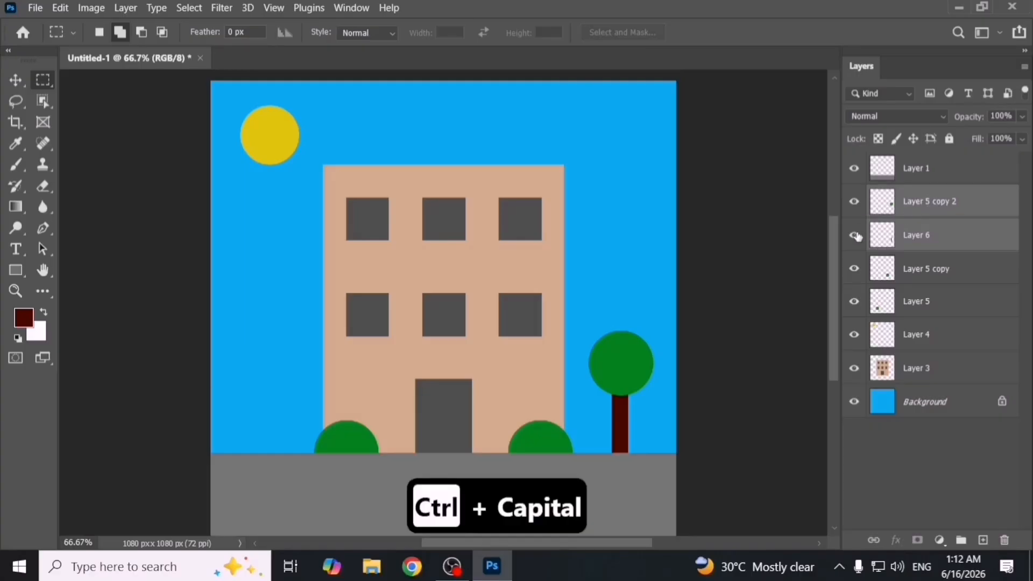
pyautogui.hotkey('ctrl', 'e')
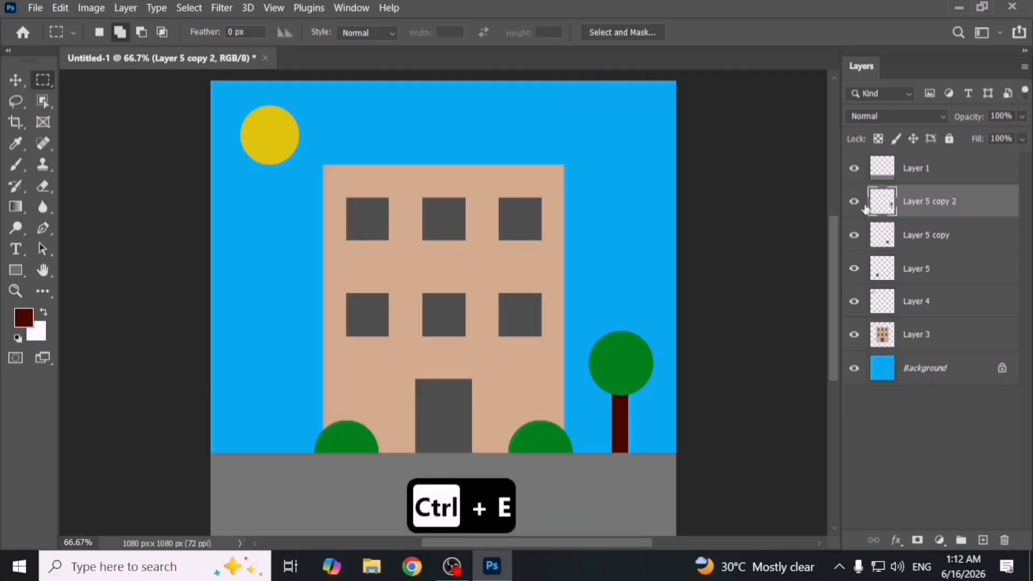
# Move the merged tree slightly straight down so the base of its trunk sits behind the gray ground.
pyautogui.click(16, 80)
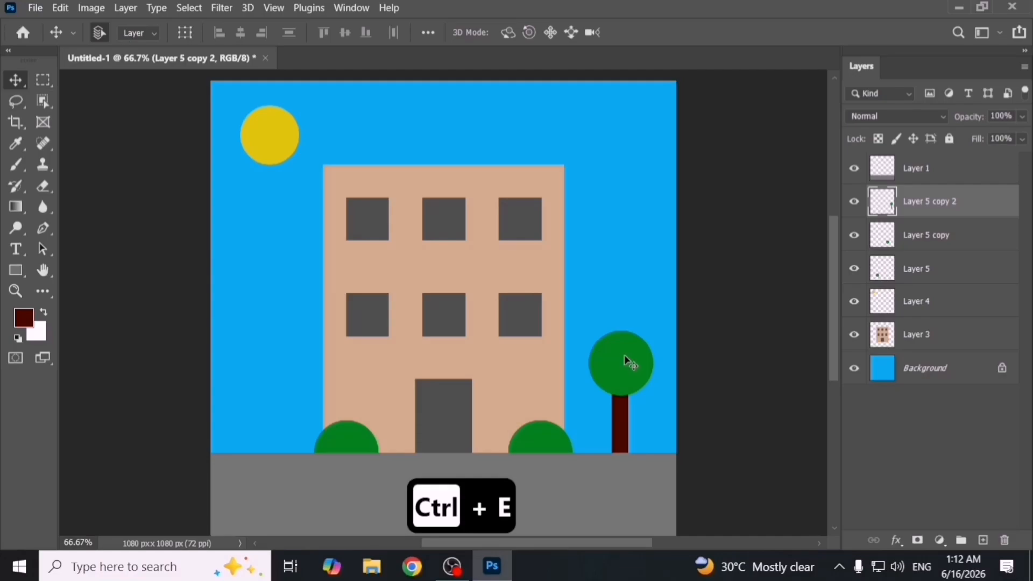
pyautogui.moveTo(625, 357); pyautogui.dragTo(625, 368)
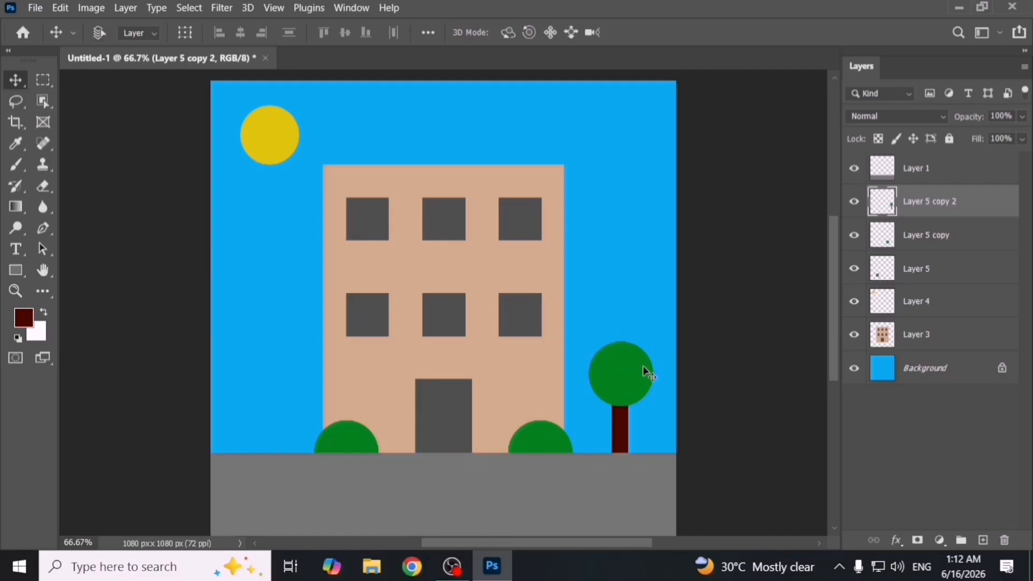
pyautogui.hotkey('ctrl', 'z')
pyautogui.click(854, 201)
pyautogui.click(854, 202)
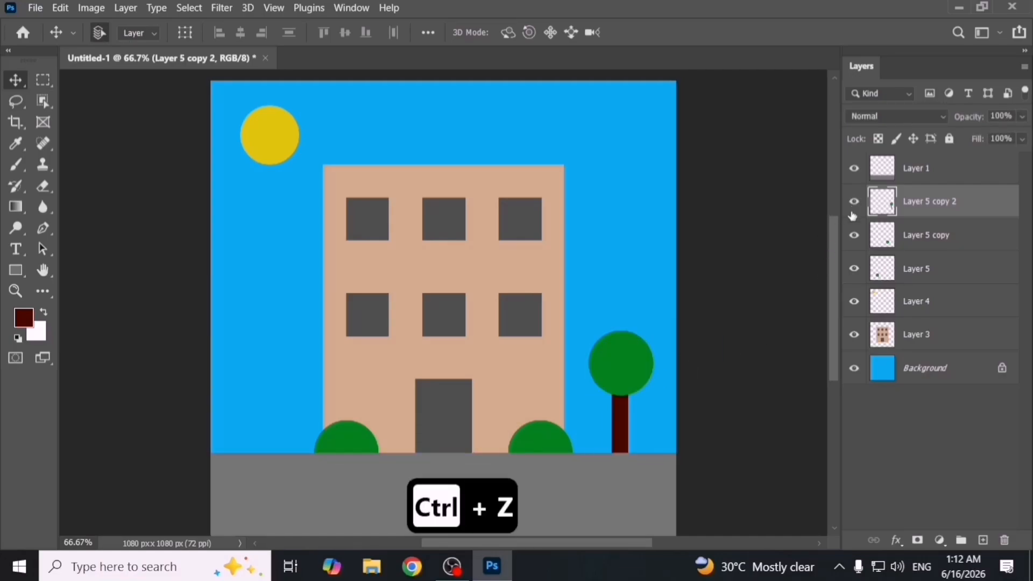
pyautogui.moveTo(617, 388)
pyautogui.mouseDown()
pyautogui.moveTo(614, 338)
pyautogui.moveTo(619, 395)
pyautogui.moveTo(616, 387)
pyautogui.mouseUp()
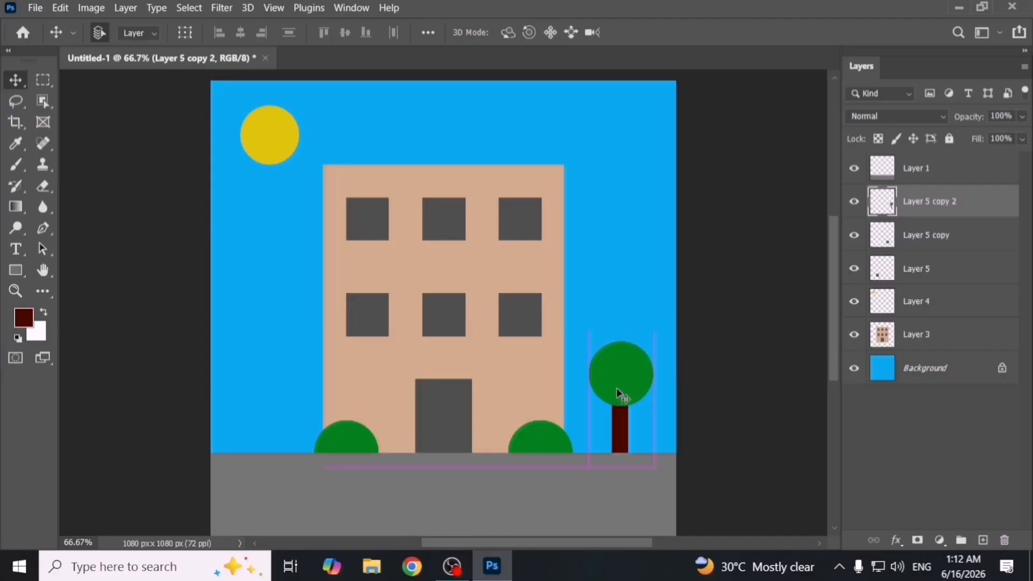
# Rename Layer 3, which holds the building, as Building.
pyautogui.doubleClick(916, 336)
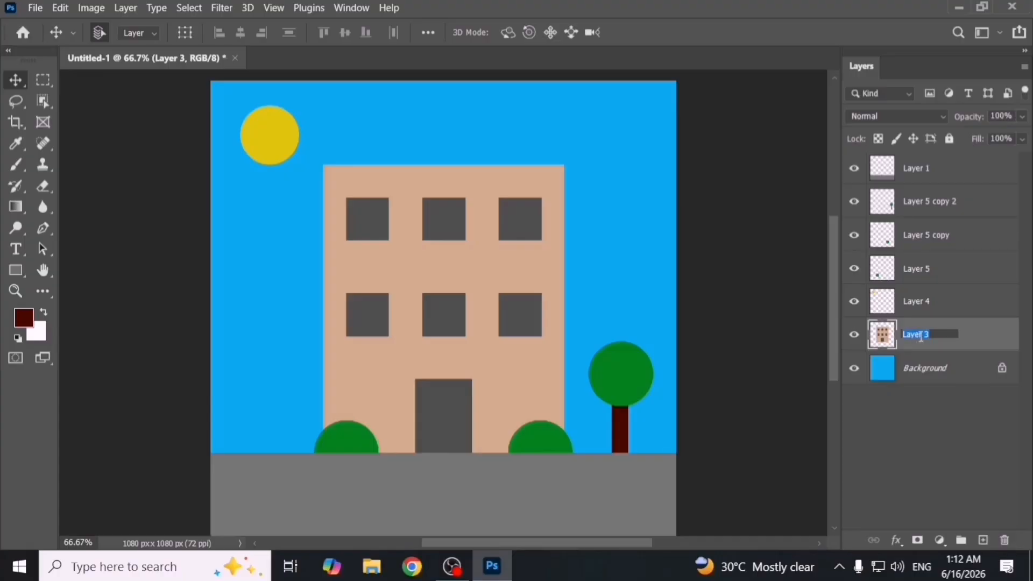
pyautogui.click(956, 307)
pyautogui.doubleClick(921, 343)
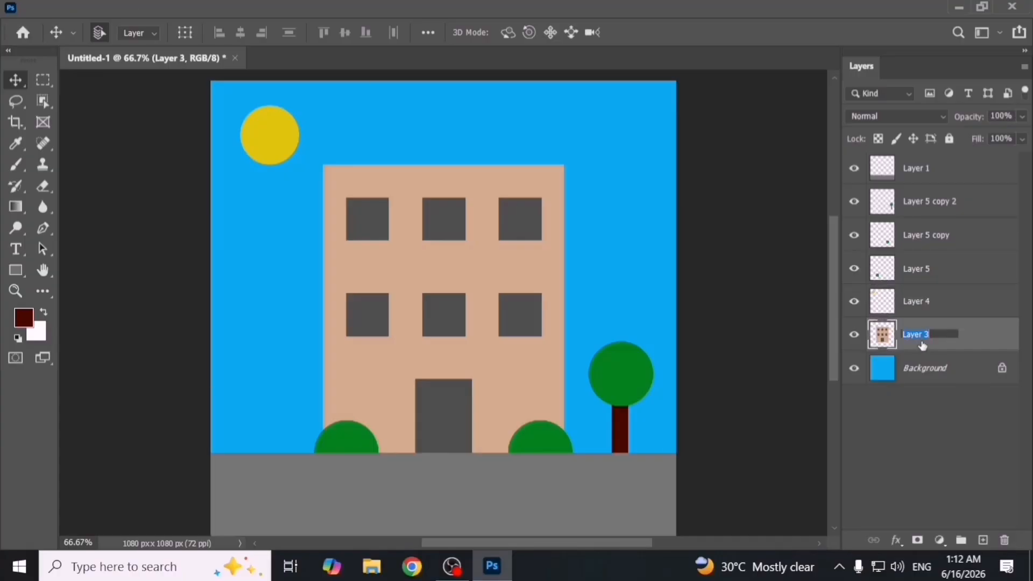
pyautogui.write('BULDING')
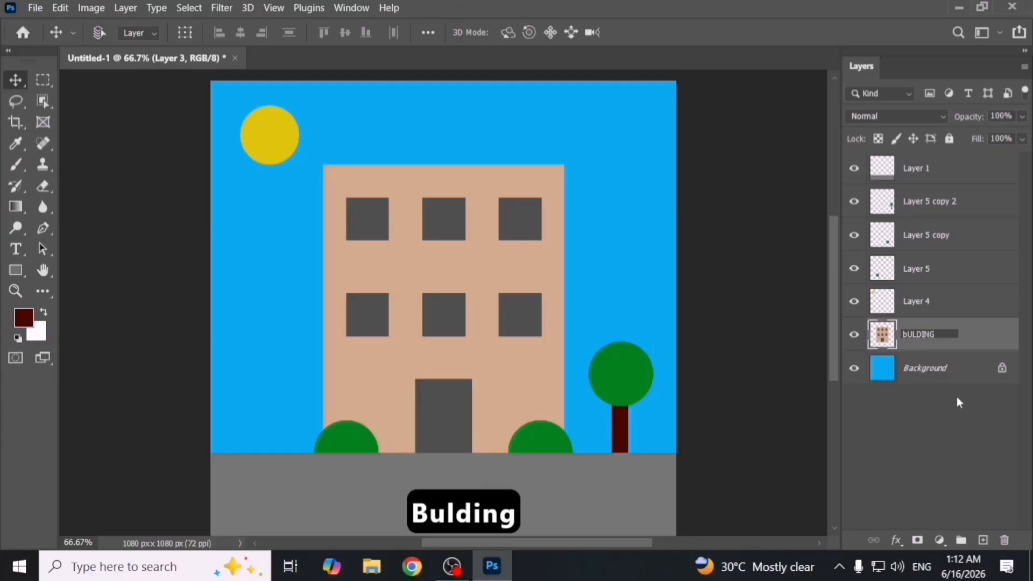
pyautogui.hotkey('ctrl', 'a')
pyautogui.write('bU')
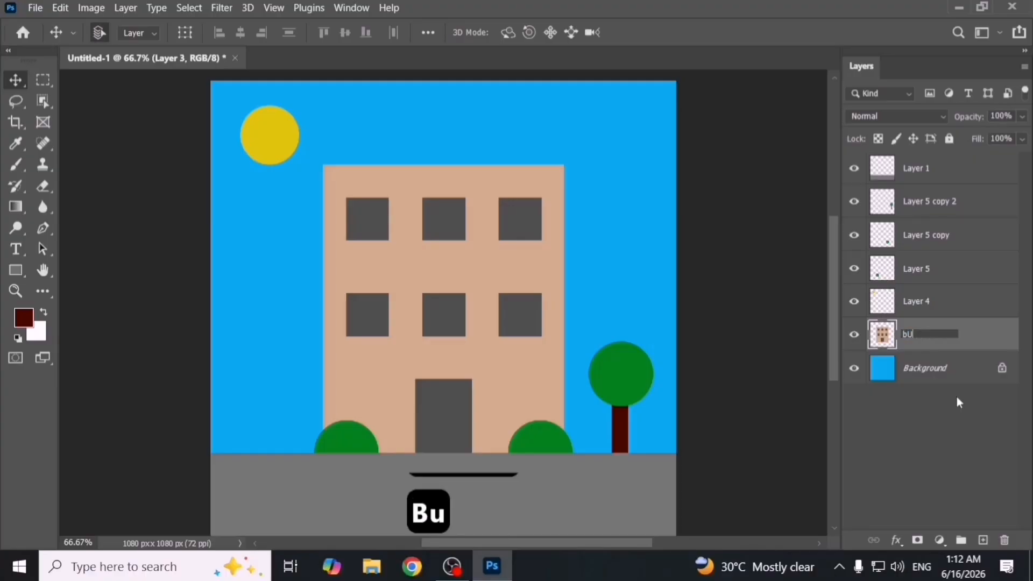
pyautogui.press('BackSpace')
pyautogui.press('BackSpace')
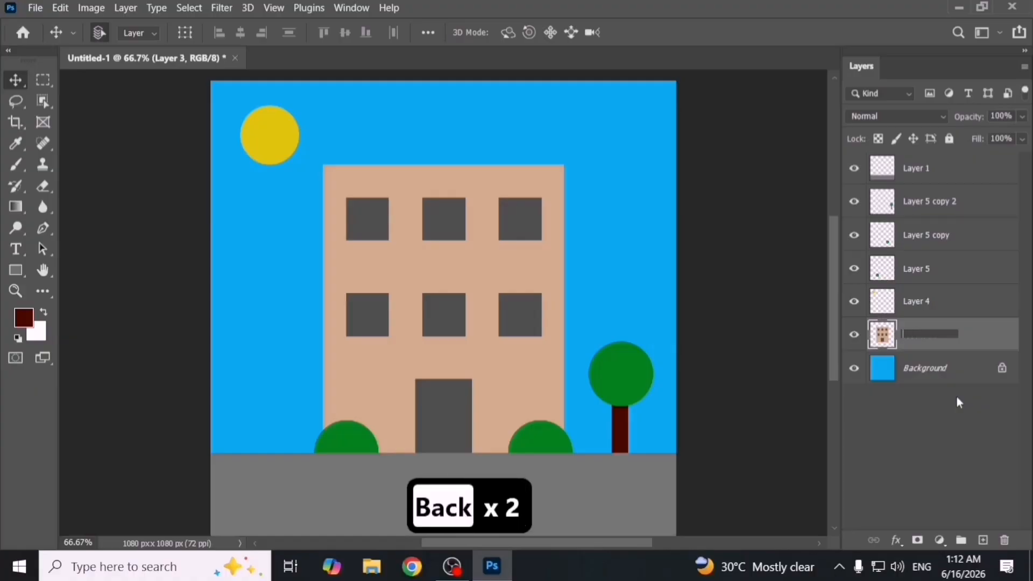
pyautogui.press('capslock')
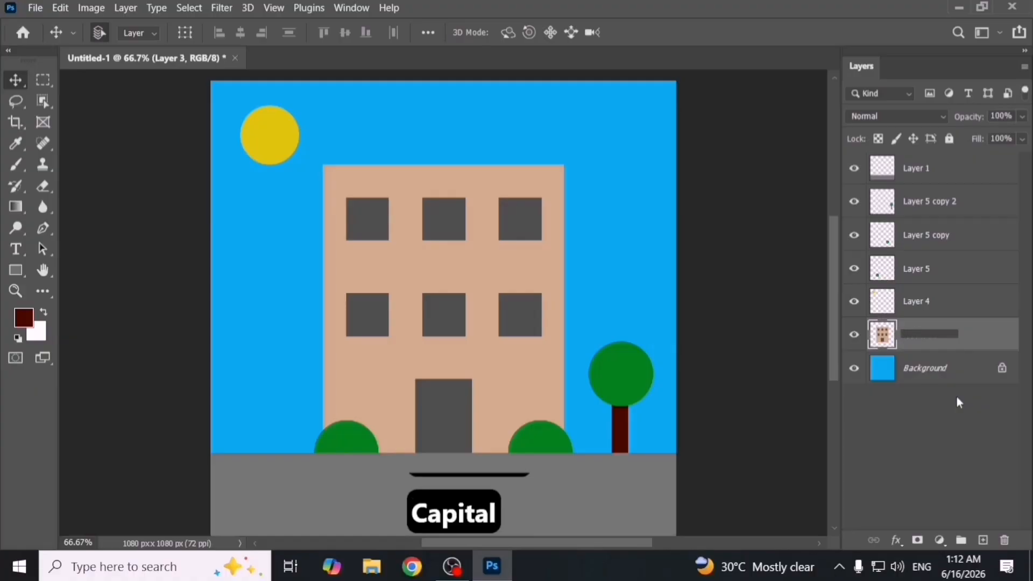
pyautogui.write('Buildi')
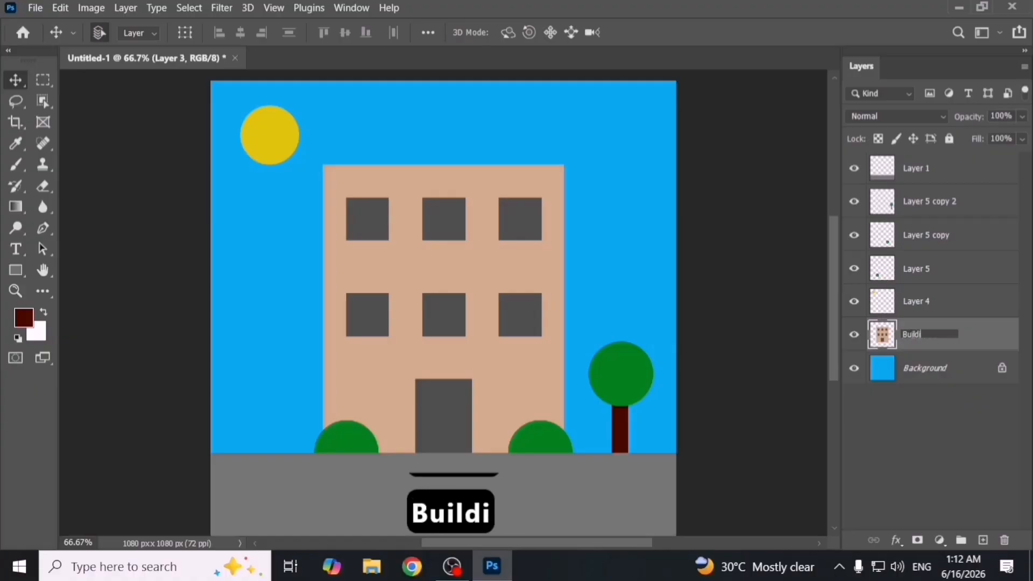
pyautogui.write('ng')
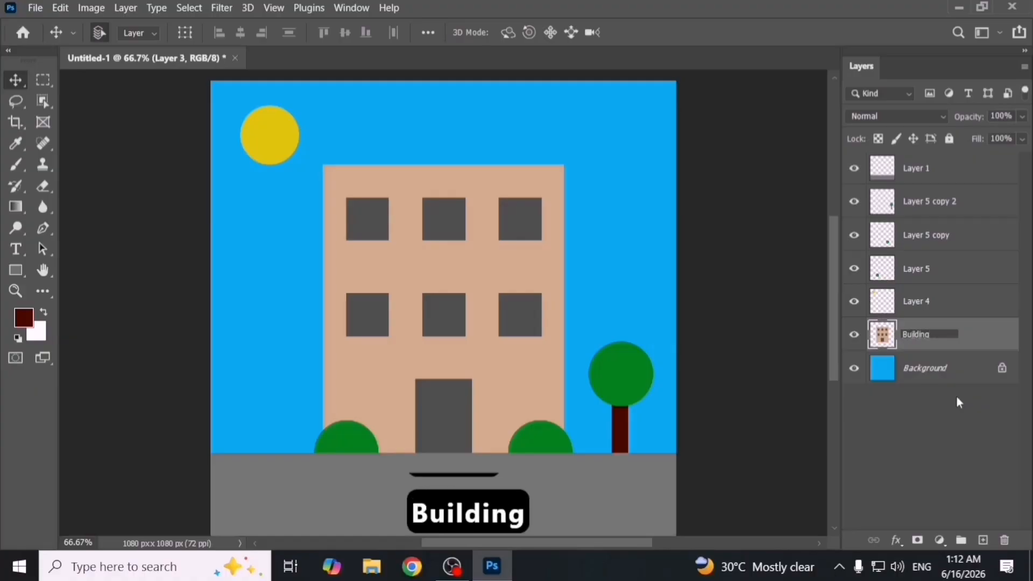
# Check what Layer 4 holds by toggling its visibility, and rename it as Sun.
pyautogui.click(918, 304)
pyautogui.click(856, 304)
pyautogui.click(856, 305)
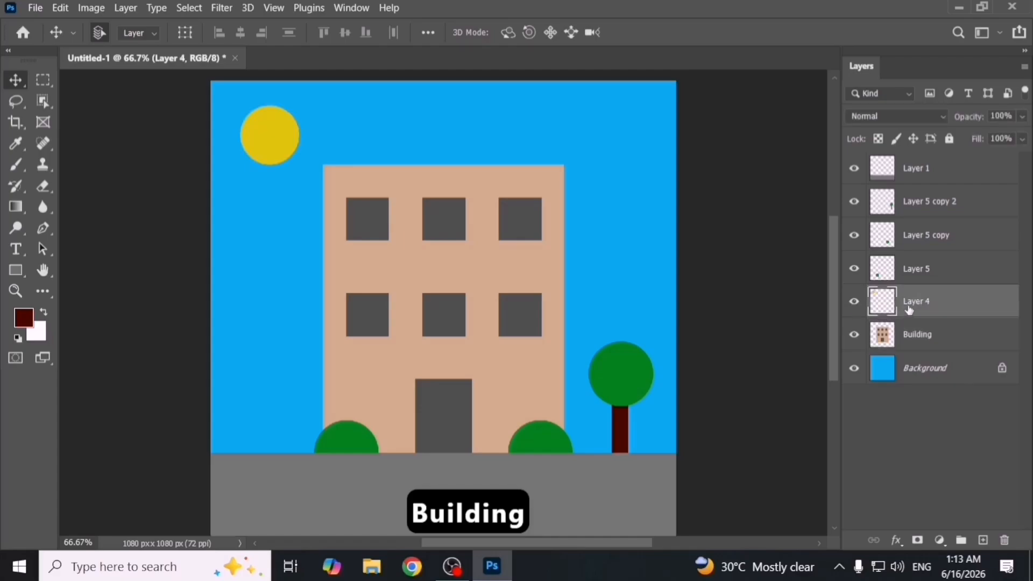
pyautogui.doubleClick(914, 303)
pyautogui.write('Sun')
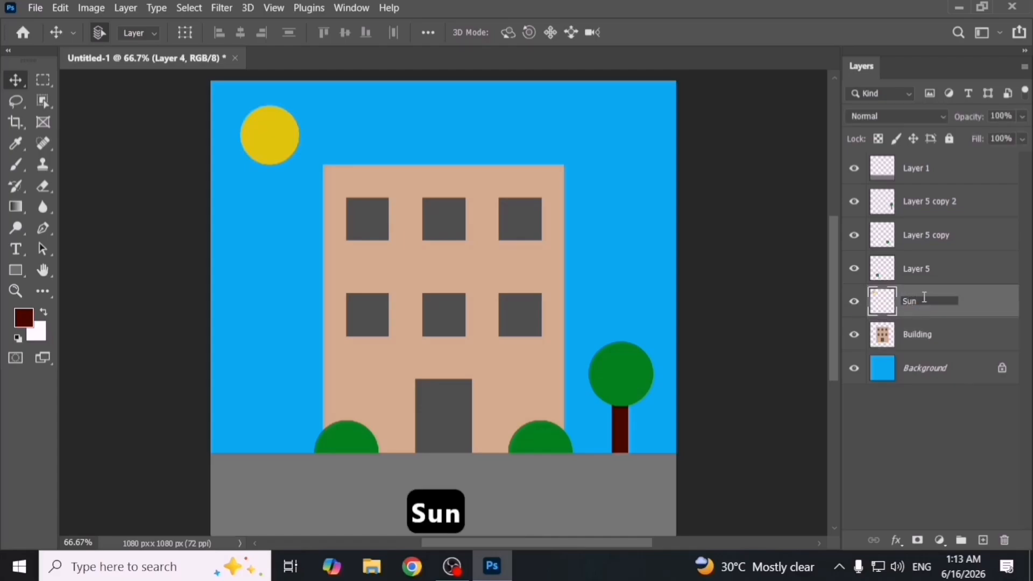
# Rename the two bush layers, Layer 5 and Layer 5 copy, both as Tree.
pyautogui.doubleClick(917, 270)
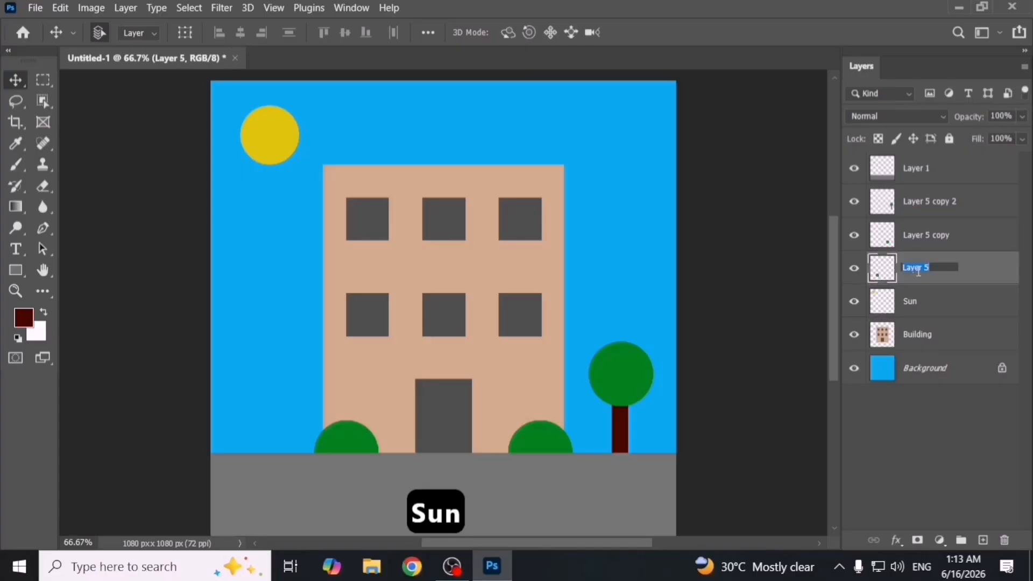
pyautogui.write('Tree')
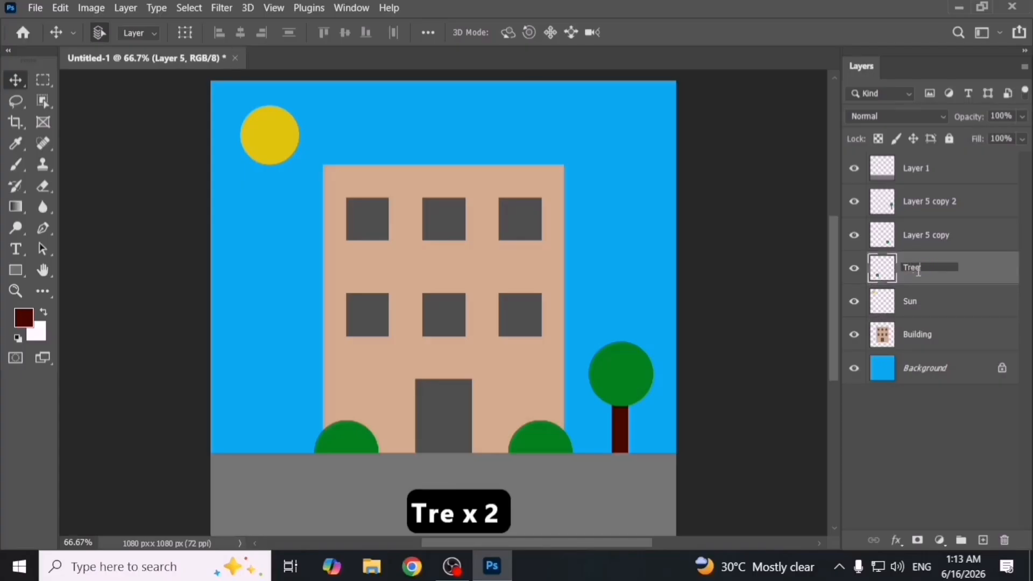
pyautogui.doubleClick(926, 241)
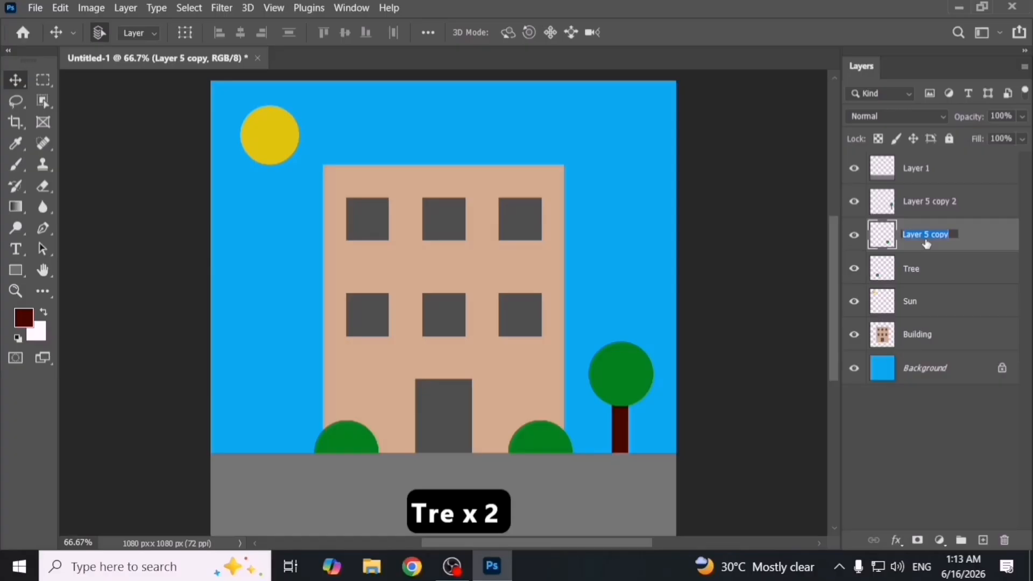
pyautogui.write('Tree')
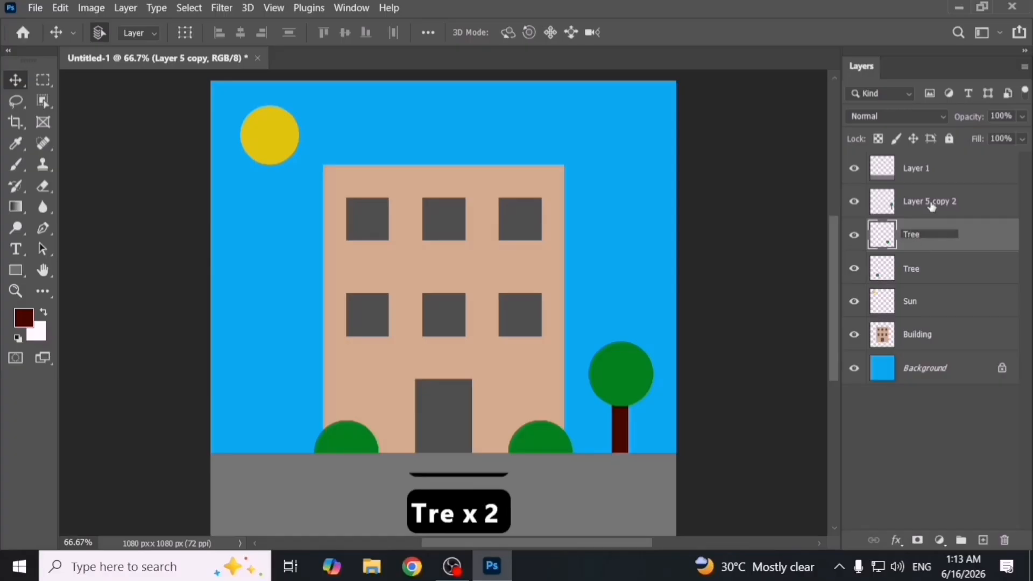
# Rename Layer 1, which holds the gray ground, as Base.
pyautogui.click(914, 209)
pyautogui.doubleClick(915, 170)
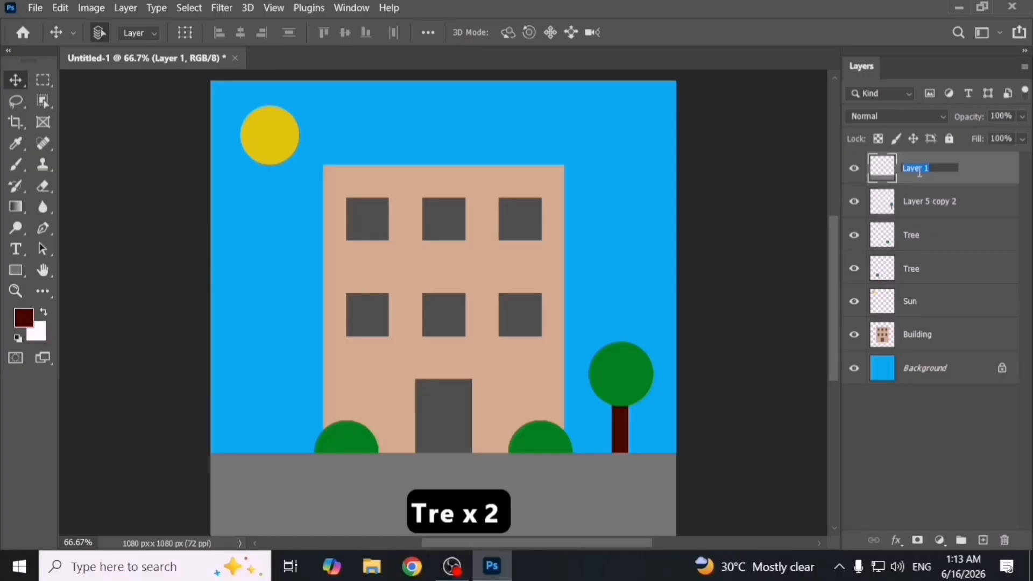
pyautogui.write('Base')
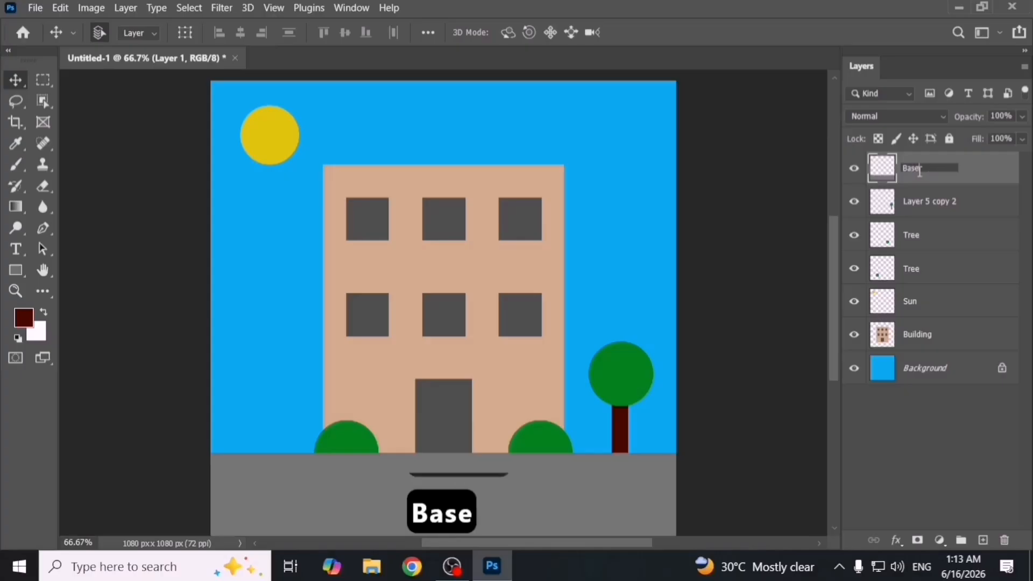
# Toggle the visibility of Base, Layer 5 copy 2 and the upper Tree layer to identify what each contains.
pyautogui.click(854, 168)
pyautogui.click(854, 169)
pyautogui.click(854, 168)
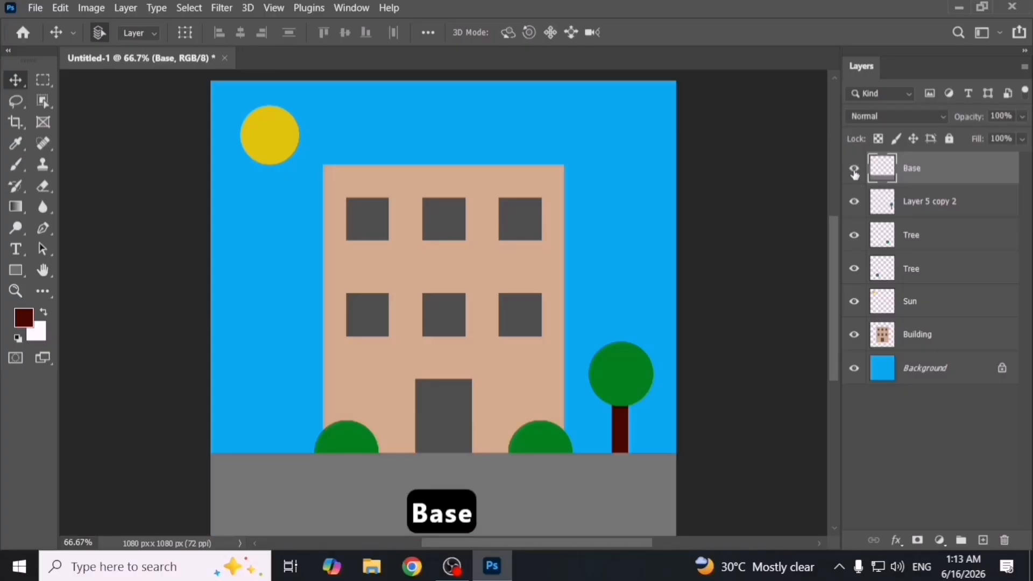
pyautogui.click(854, 202)
pyautogui.click(854, 202)
pyautogui.click(854, 235)
pyautogui.click(855, 235)
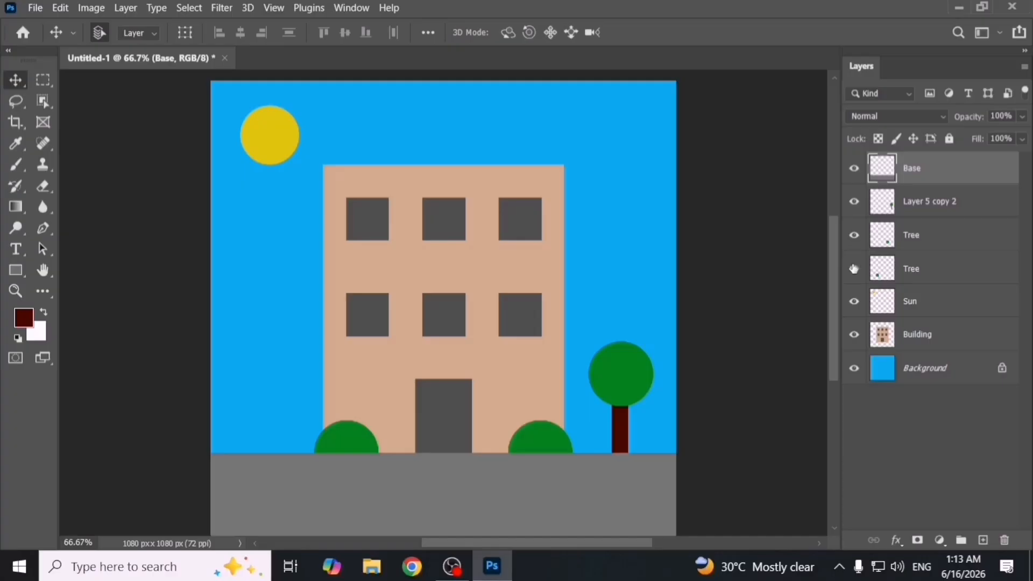
# Merge the two Tree layers holding the bushes into one layer.
pyautogui.click(910, 271)
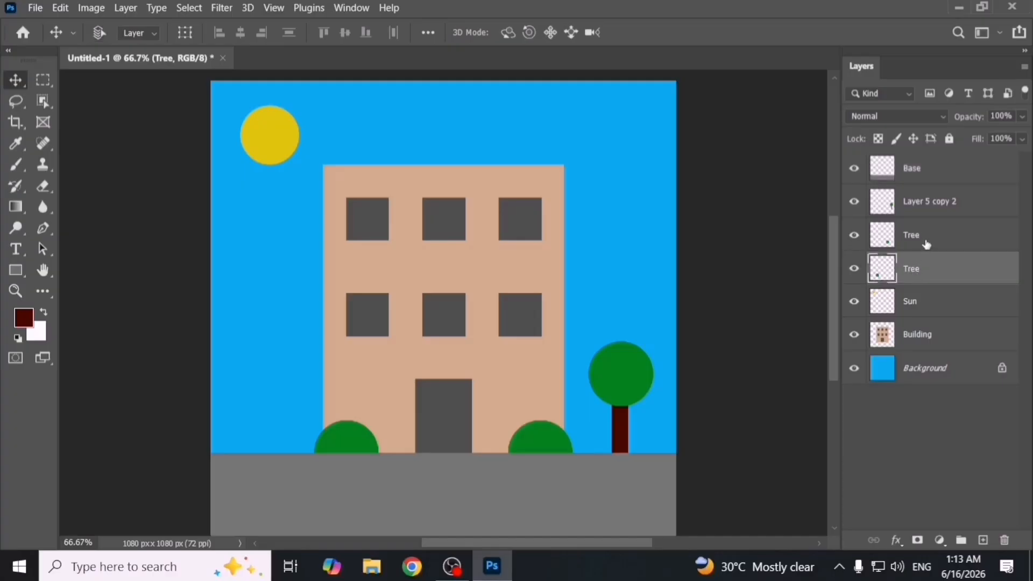
pyautogui.keyDown('ctrl'); pyautogui.click(924, 247); pyautogui.keyUp('ctrl')
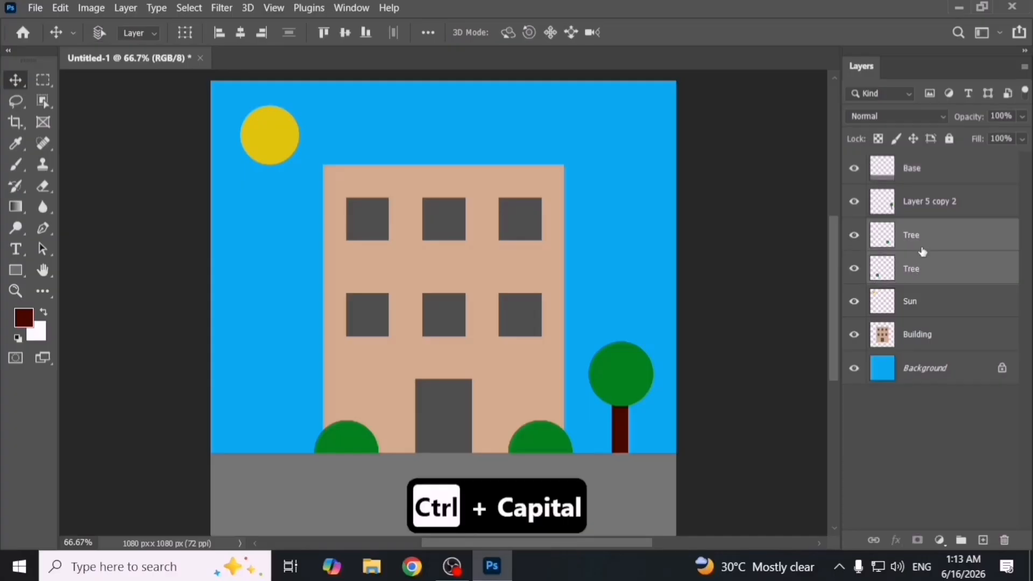
pyautogui.hotkey('ctrl', 'e')
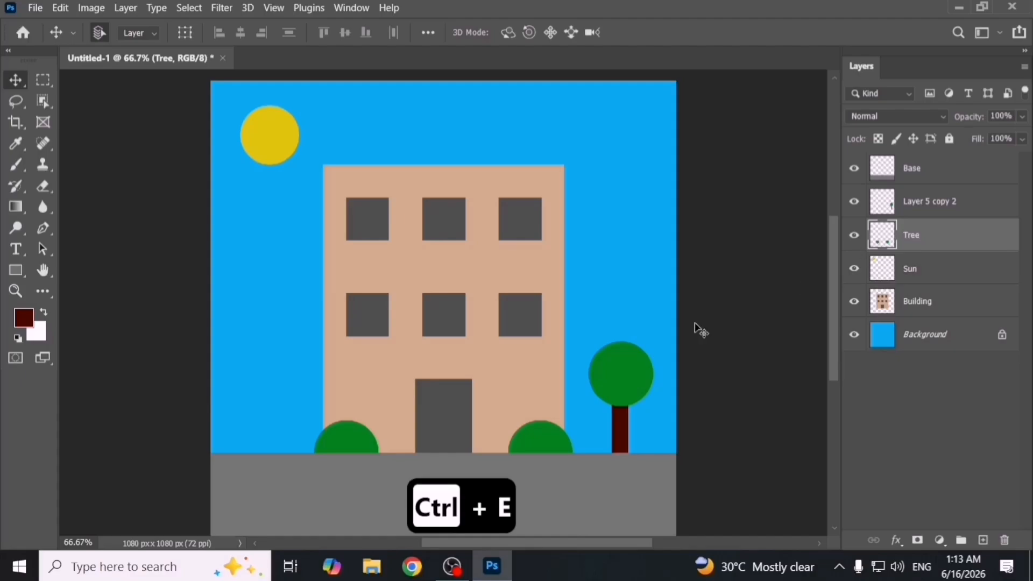
# Try moving the bushes, the tree and the building on the canvas, and undo each move.
pyautogui.moveTo(554, 431); pyautogui.dragTo(569, 330)
pyautogui.hotkey('ctrl', 'z')
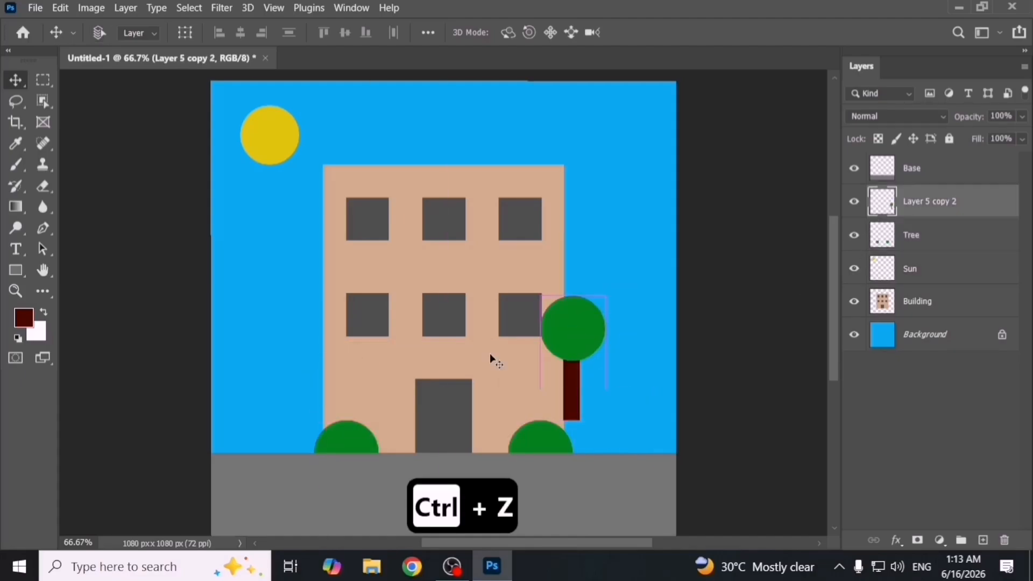
pyautogui.hotkey('ctrl', 'z')
pyautogui.moveTo(489, 353); pyautogui.dragTo(528, 307)
pyautogui.hotkey('ctrl', 'z')
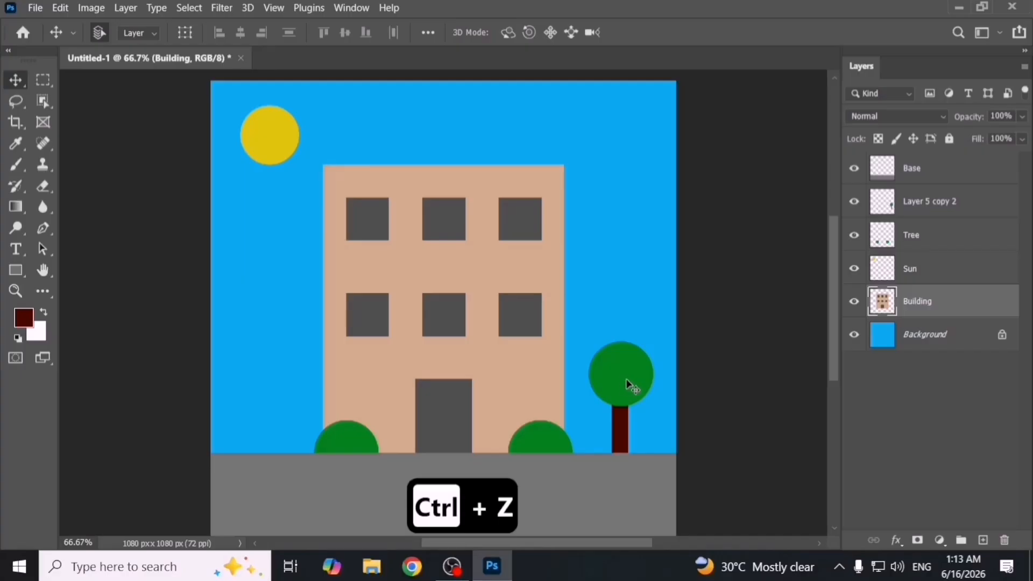
# Duplicate the tree on Layer 5 copy 2 and move the copy straight across to the left side of the building.
pyautogui.click(627, 381)
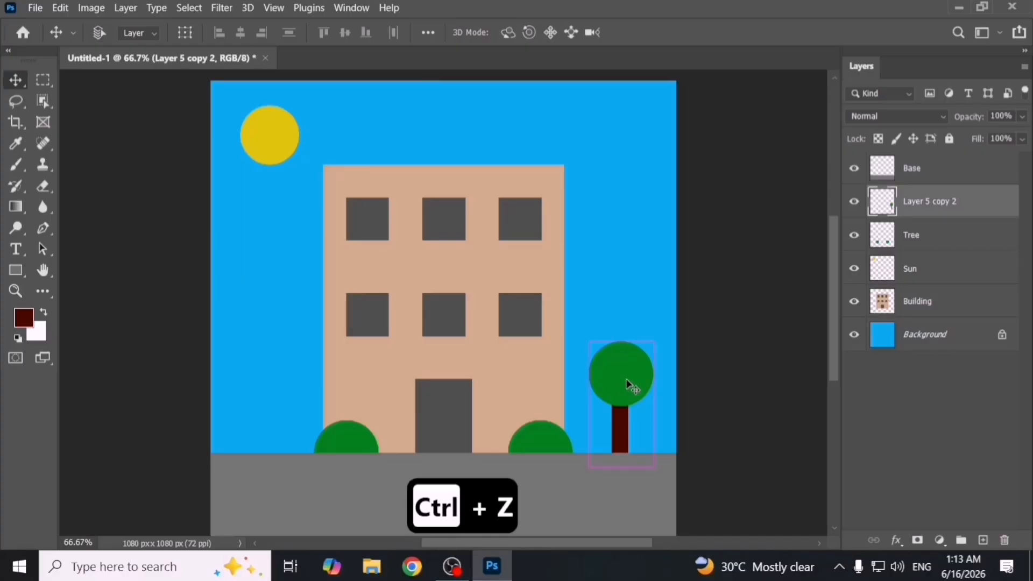
pyautogui.hotkey('ctrl', 'j')
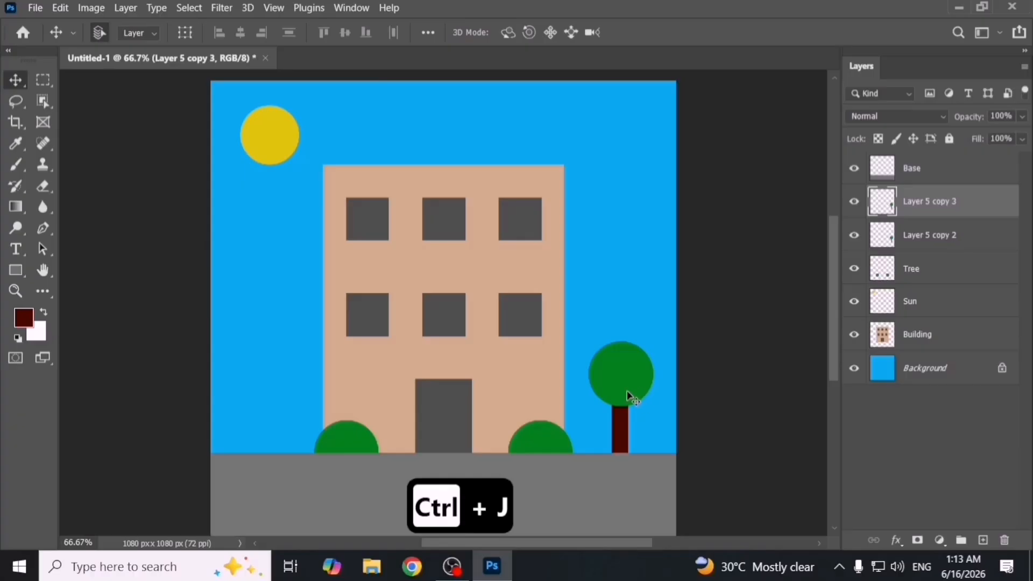
pyautogui.moveTo(629, 396); pyautogui.dragTo(262, 394)
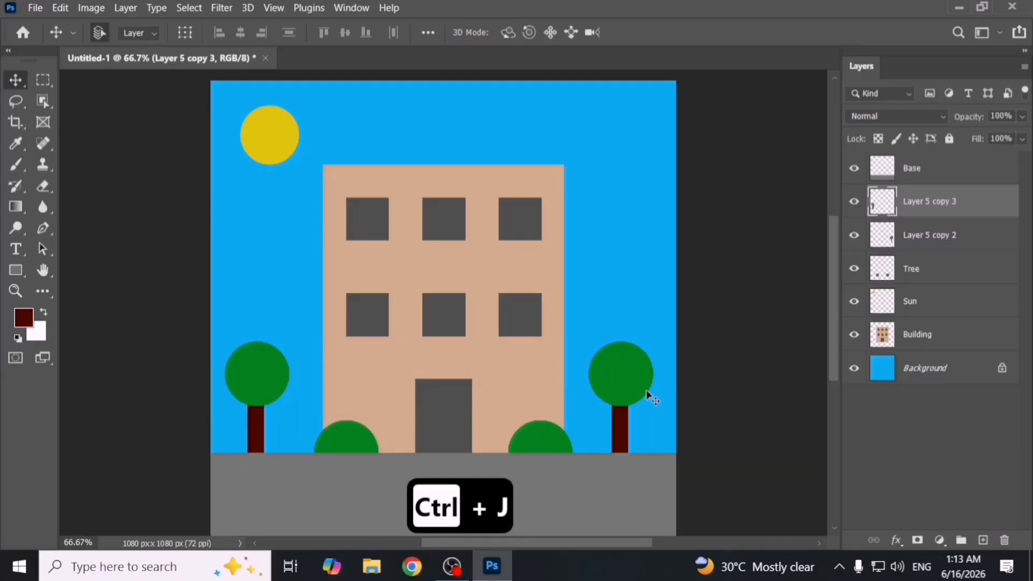
pyautogui.hotkey('ctrl', '0')
pyautogui.hotkey('ctrl', '-')
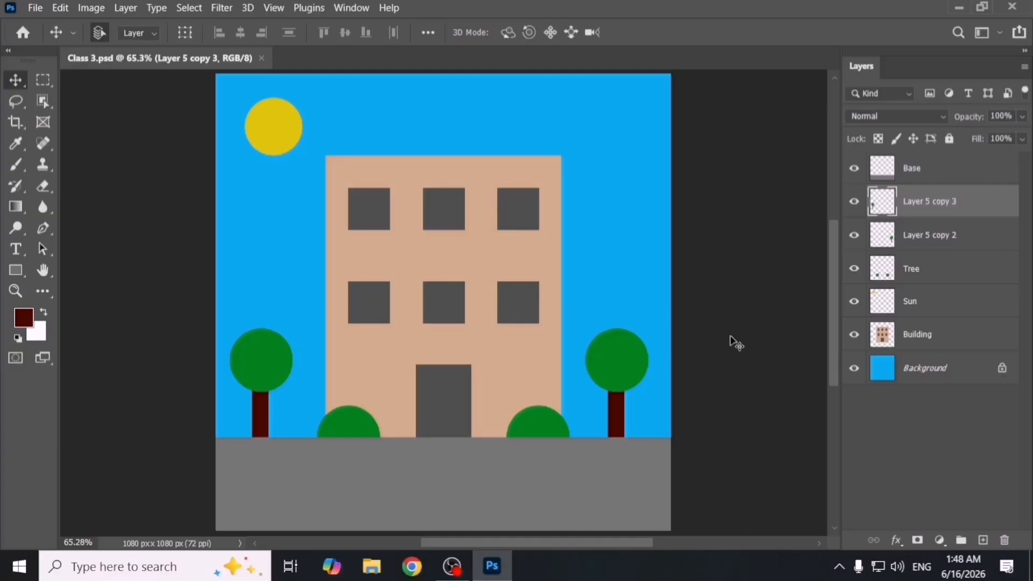
pyautogui.hotkey('ctrl', 'shift', 's')
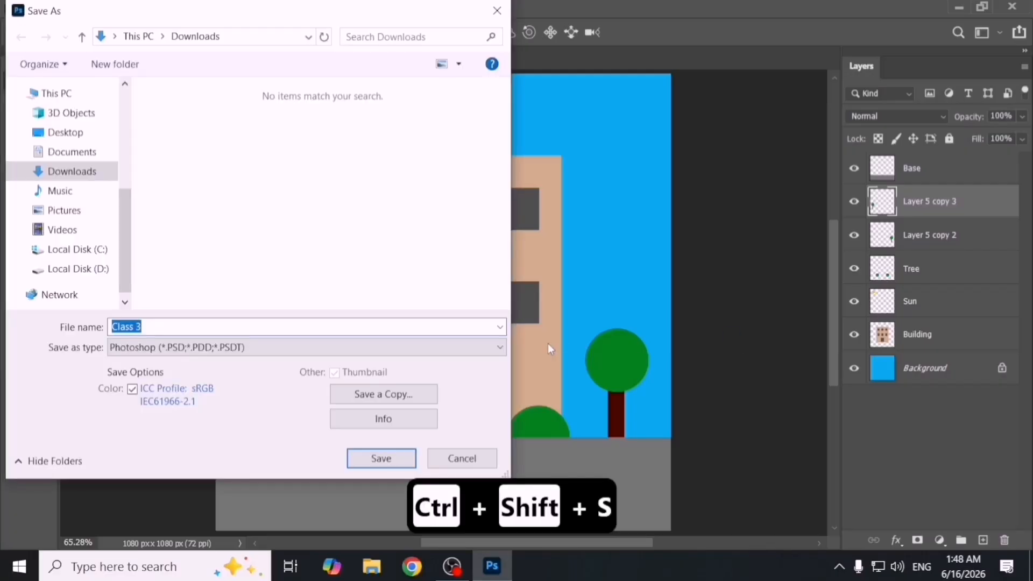
pyautogui.moveTo(231, 16); pyautogui.dragTo(298, 16)
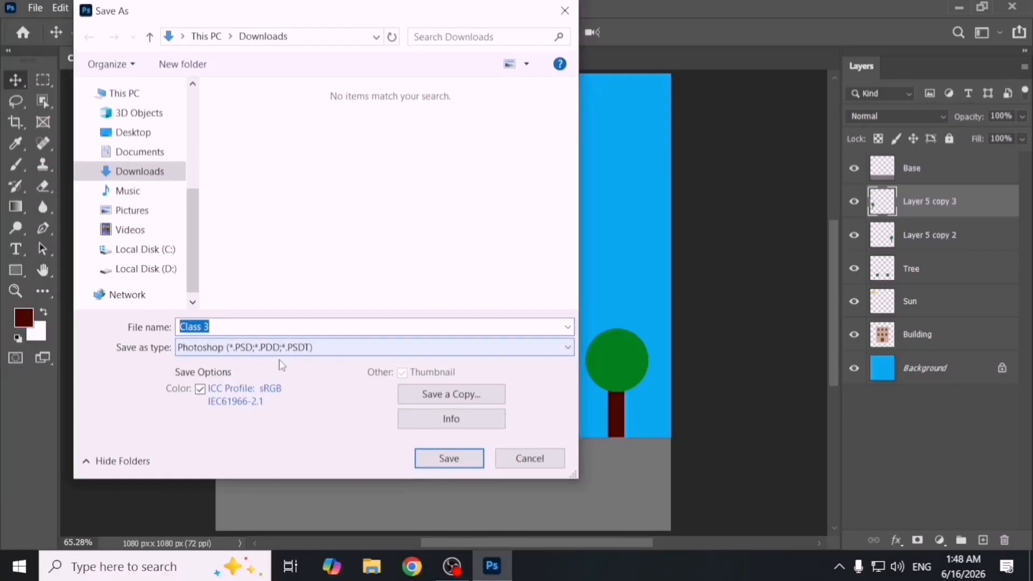
pyautogui.click(448, 460)
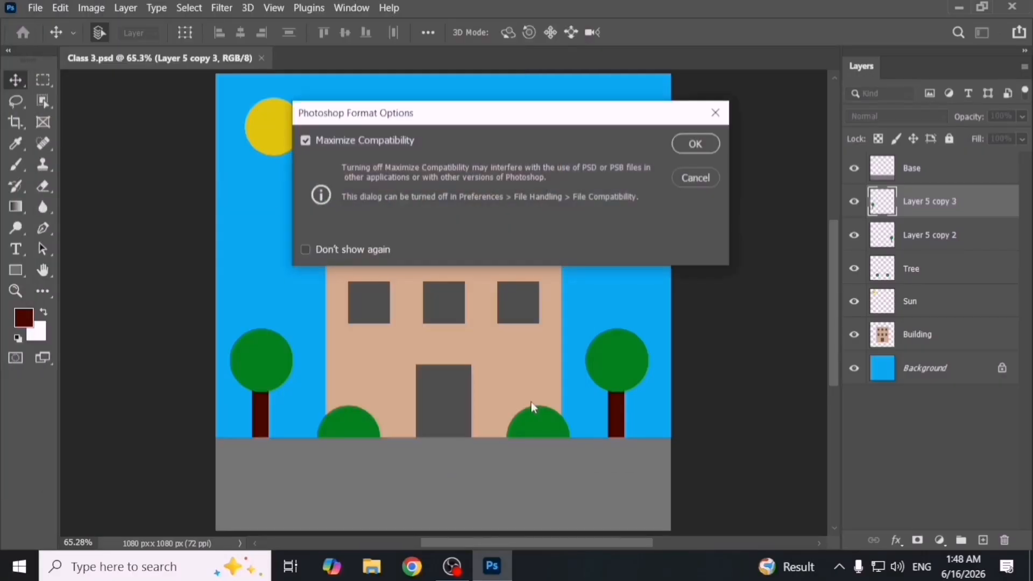
pyautogui.click(689, 179)
# Save the document as Class 3 in Photoshop (PSD) format in the Downloads folder, accepting the format options with Maximize Compatibility enabled.
pyautogui.hotkey('ctrl', 'shift', 's')
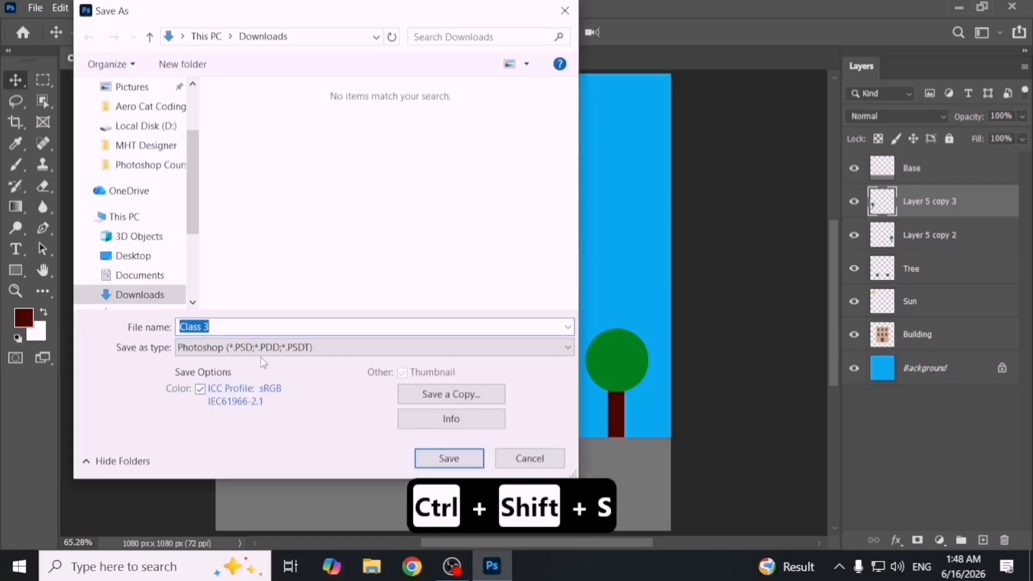
pyautogui.click(261, 351)
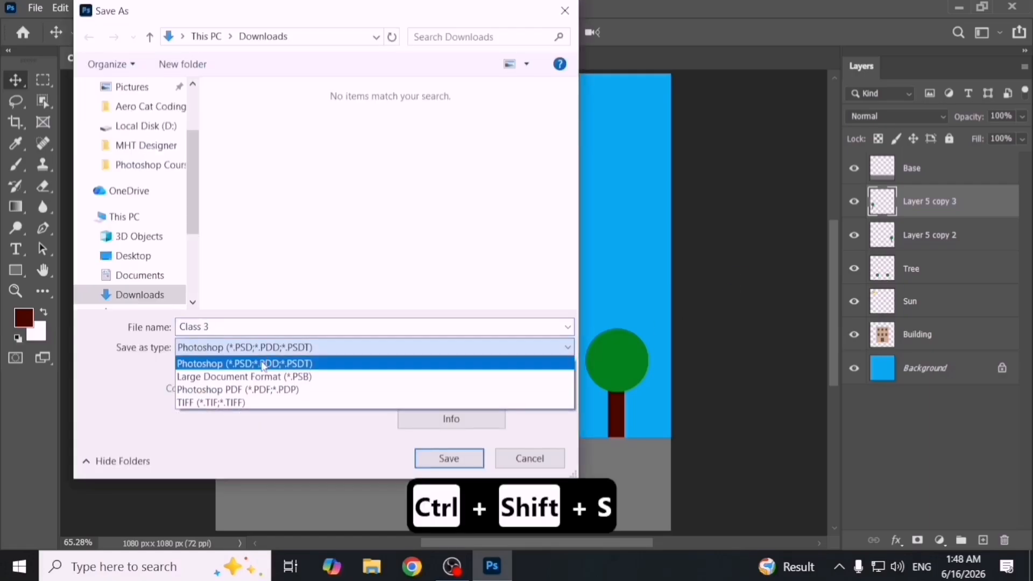
pyautogui.click(263, 365)
pyautogui.moveTo(221, 327); pyautogui.dragTo(162, 327)
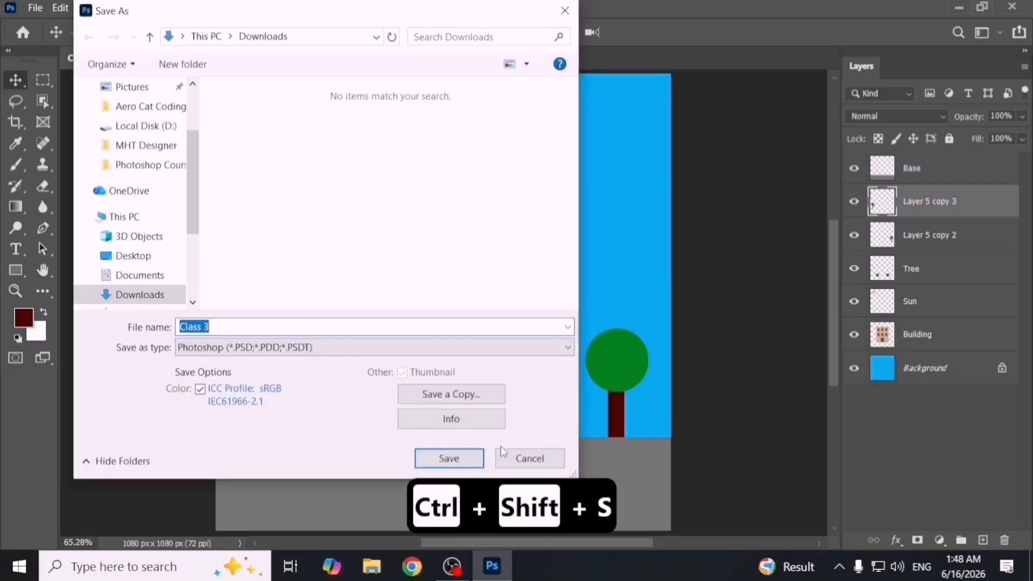
pyautogui.click(476, 461)
pyautogui.click(681, 142)
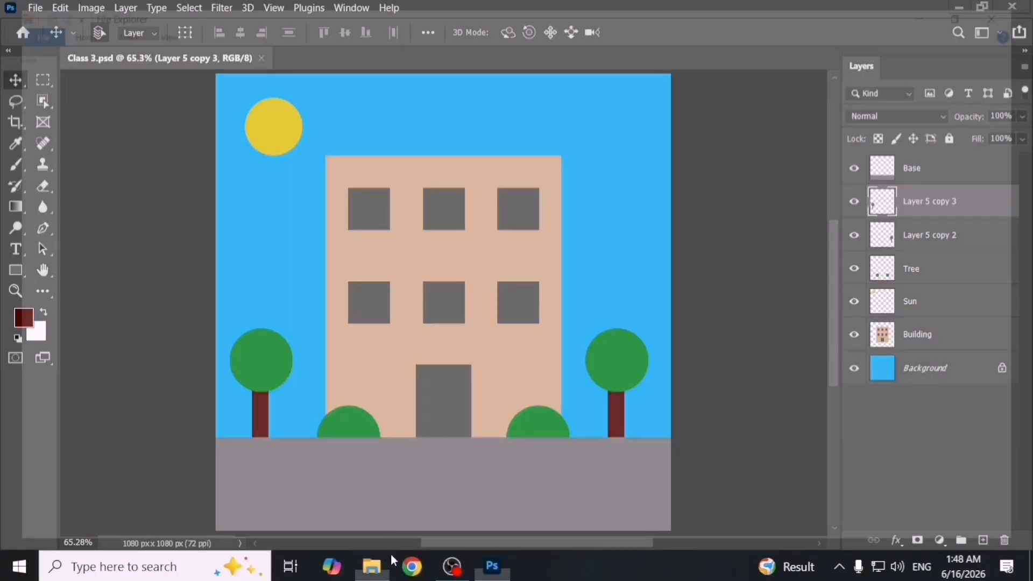
# Switch to File Explorer and open the Downloads folder to check the saved Class 3 file.
pyautogui.click(372, 566)
pyautogui.click(97, 132)
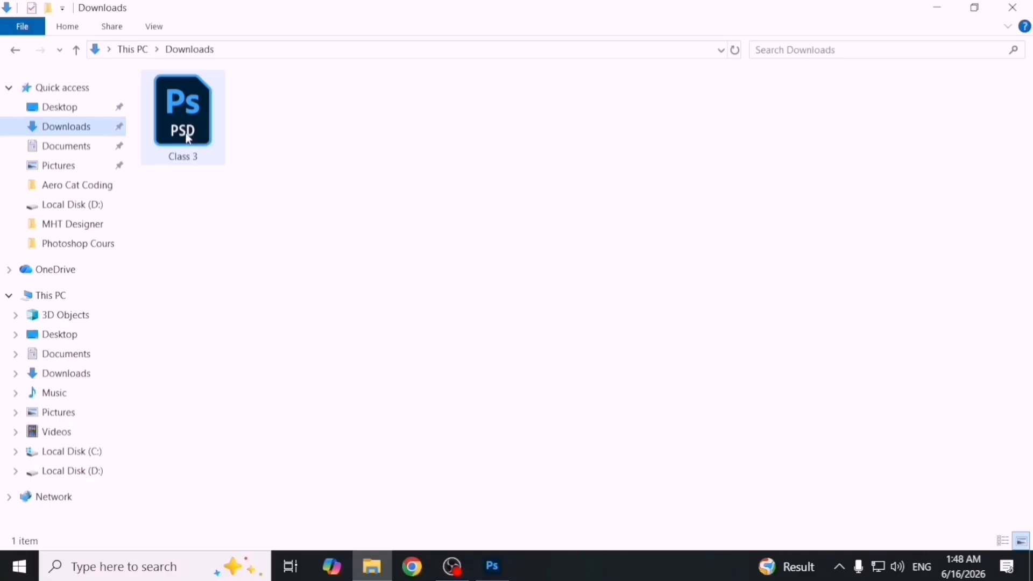
# Switch back to Photoshop and save a copy of the scene as Class 3 in JPEG format in Downloads, accepting quality 8 and Baseline ("Standard").
pyautogui.click(185, 142)
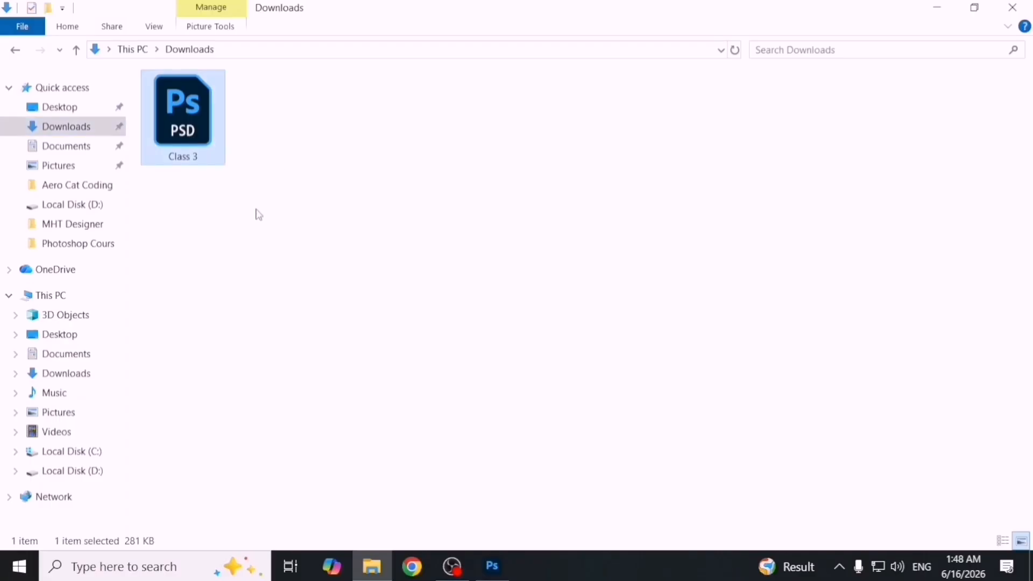
pyautogui.click(492, 566)
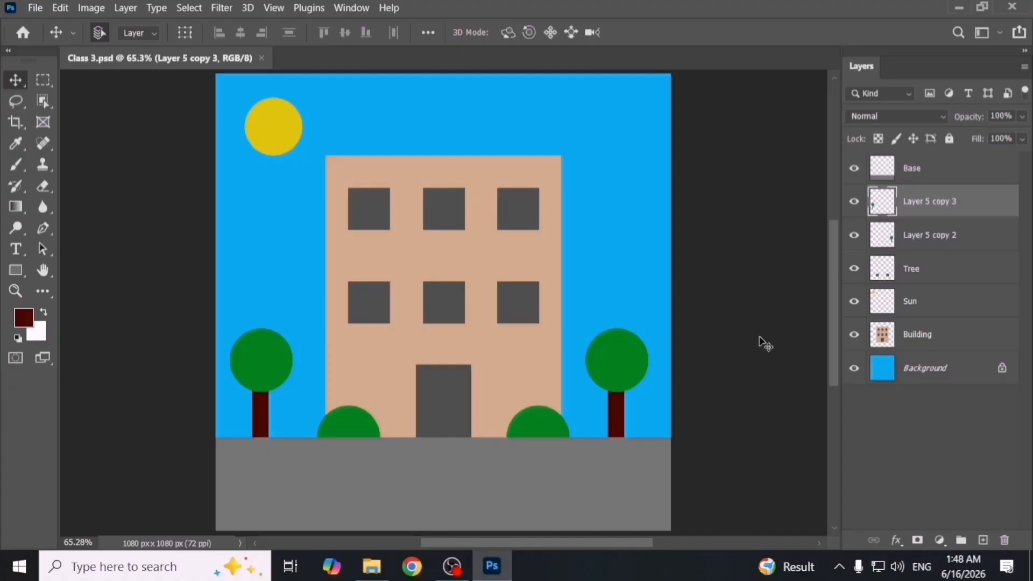
pyautogui.click(712, 343)
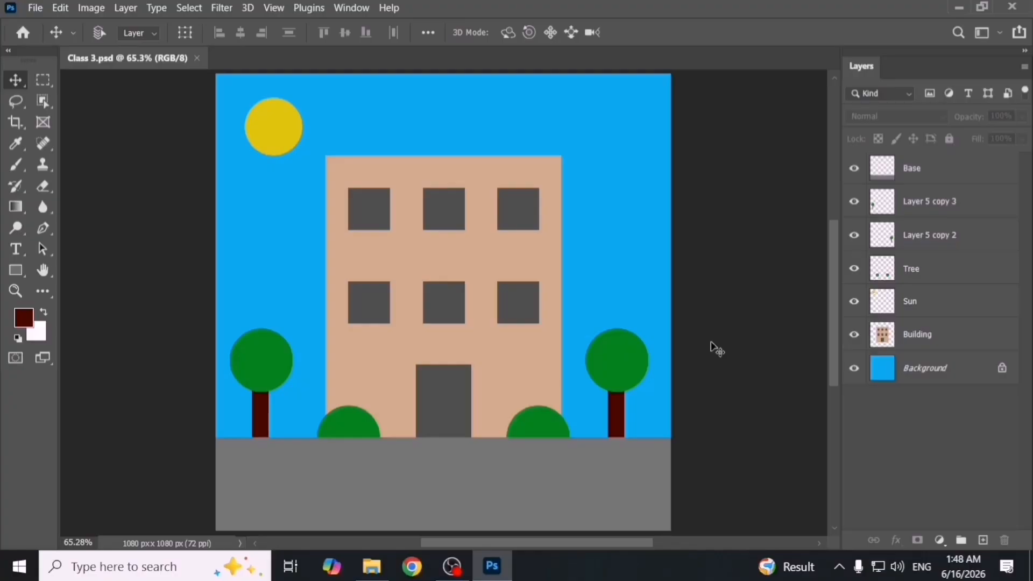
pyautogui.hotkey('ctrl', 'alt', 's')
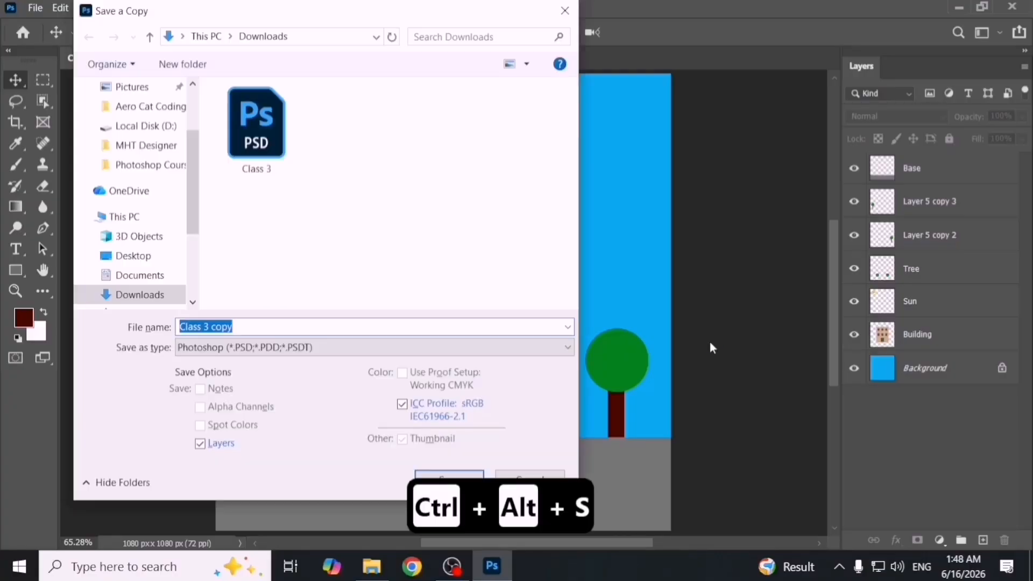
pyautogui.click(317, 347)
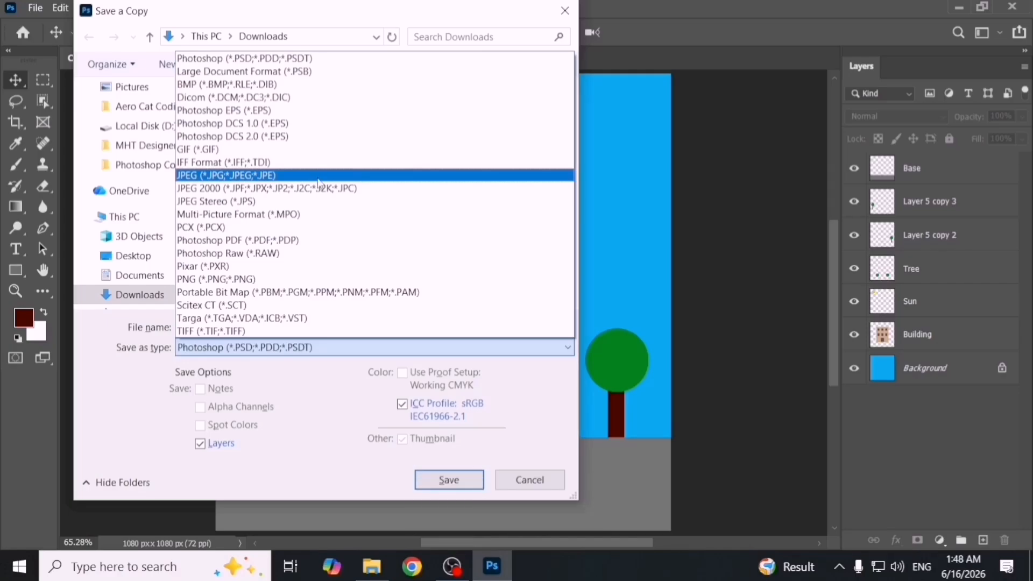
pyautogui.click(238, 175)
pyautogui.click(253, 321)
pyautogui.doubleClick(252, 322)
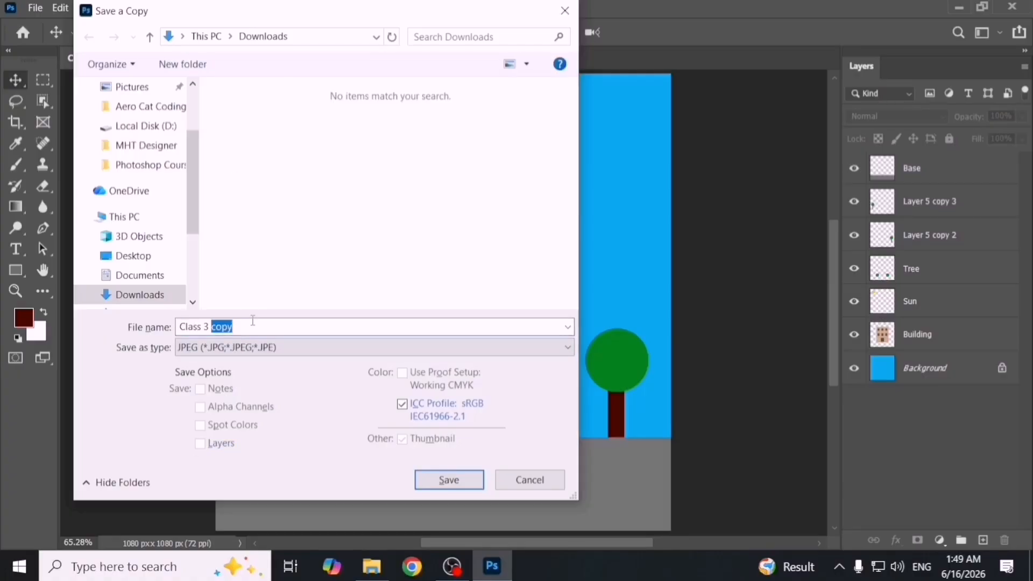
pyautogui.press('BackSpace')
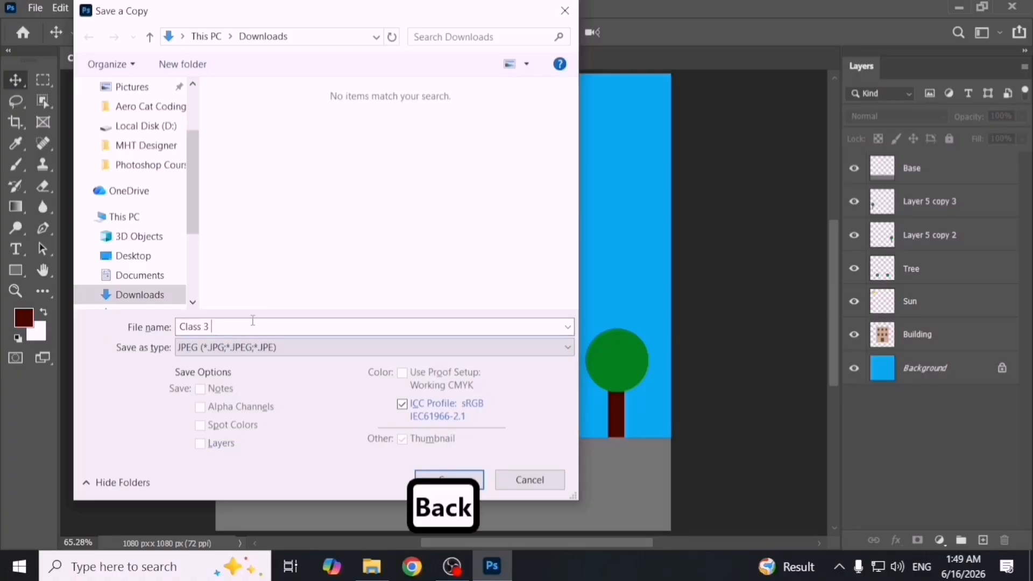
pyautogui.click(476, 482)
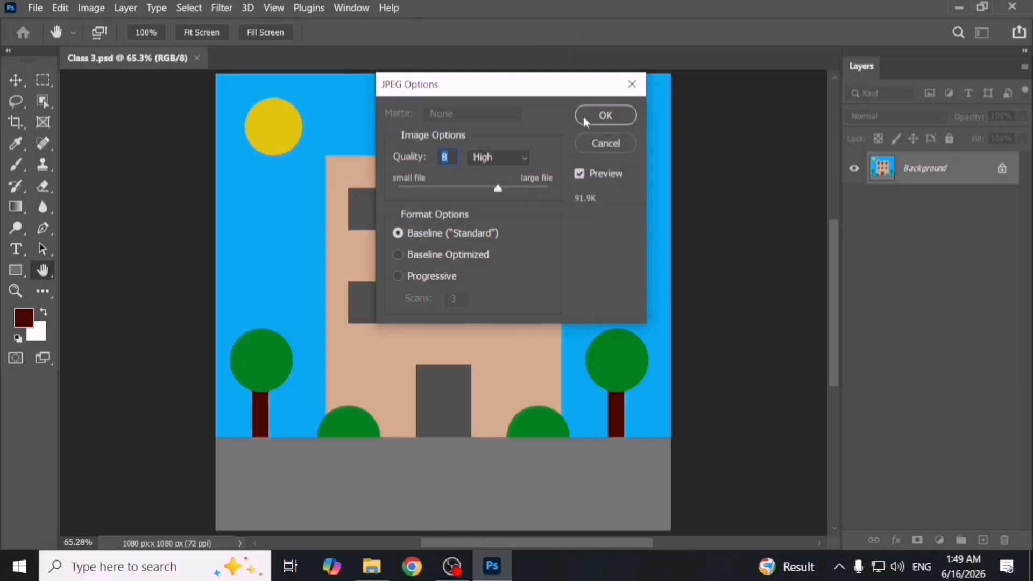
pyautogui.click(592, 114)
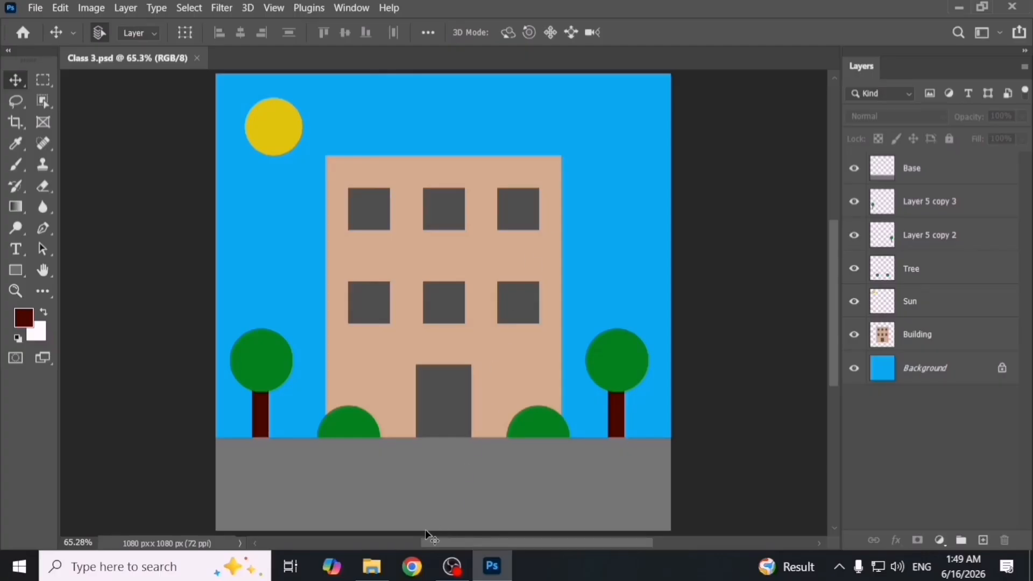
# Switch to File Explorer and inspect the Class 3 JPG and PSD files in the Downloads folder.
pyautogui.click(378, 563)
pyautogui.moveTo(210, 231); pyautogui.dragTo(394, 75)
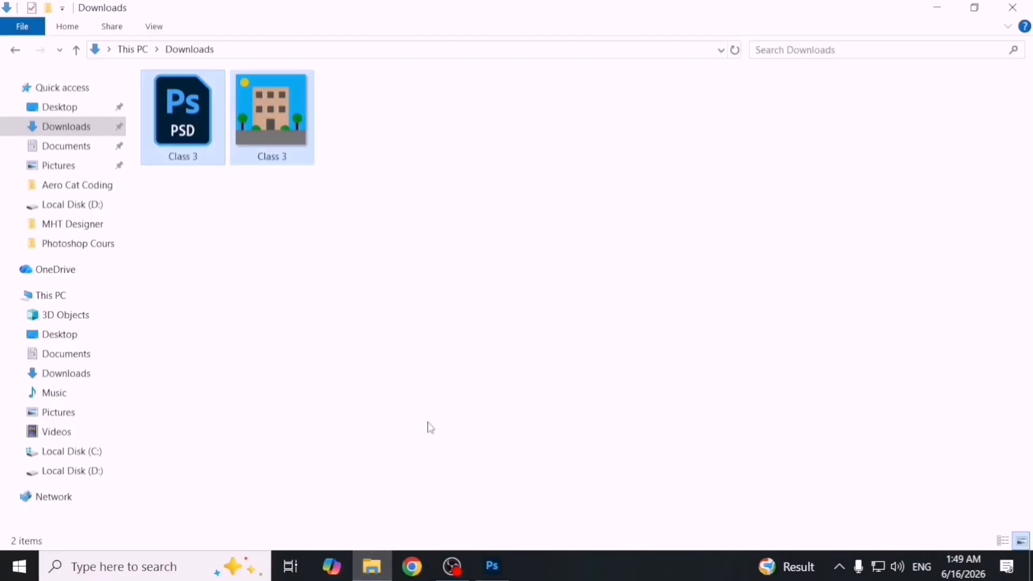
pyautogui.click(285, 117)
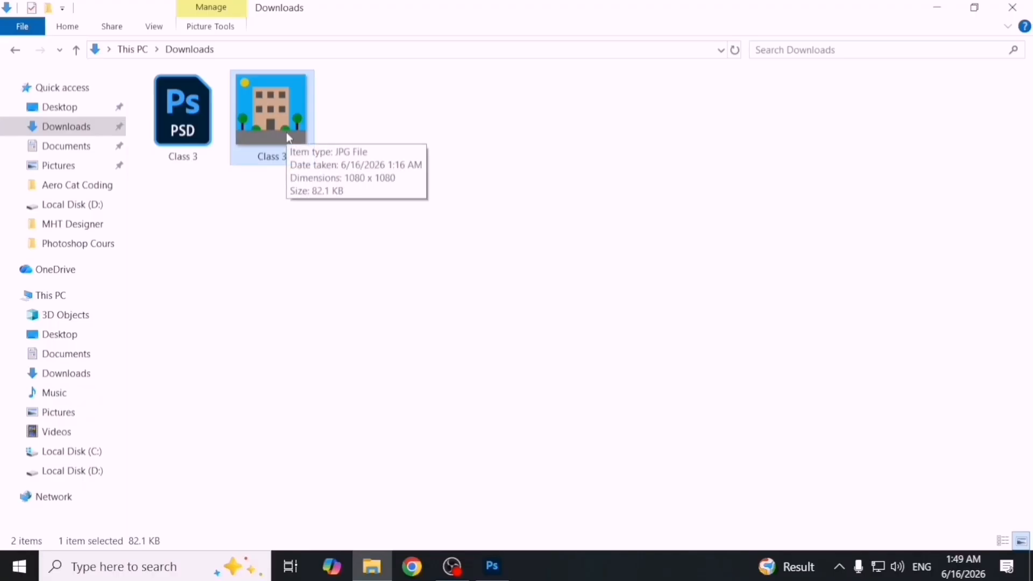
pyautogui.click(212, 145)
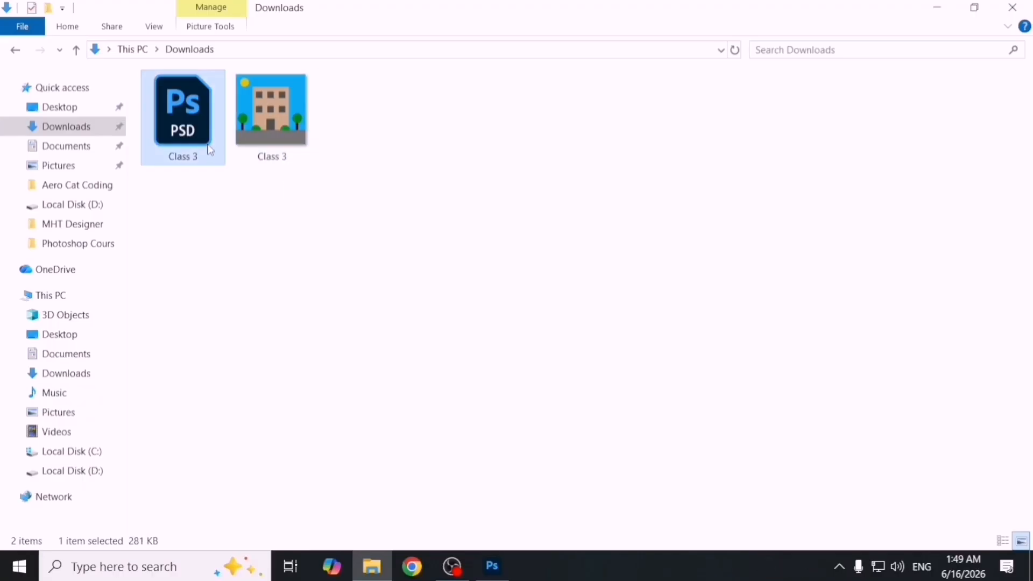
# Return to Photoshop, close the Class 3.psd document, and open both the Class 3 JPG and PSD files together from Downloads.
pyautogui.click(493, 566)
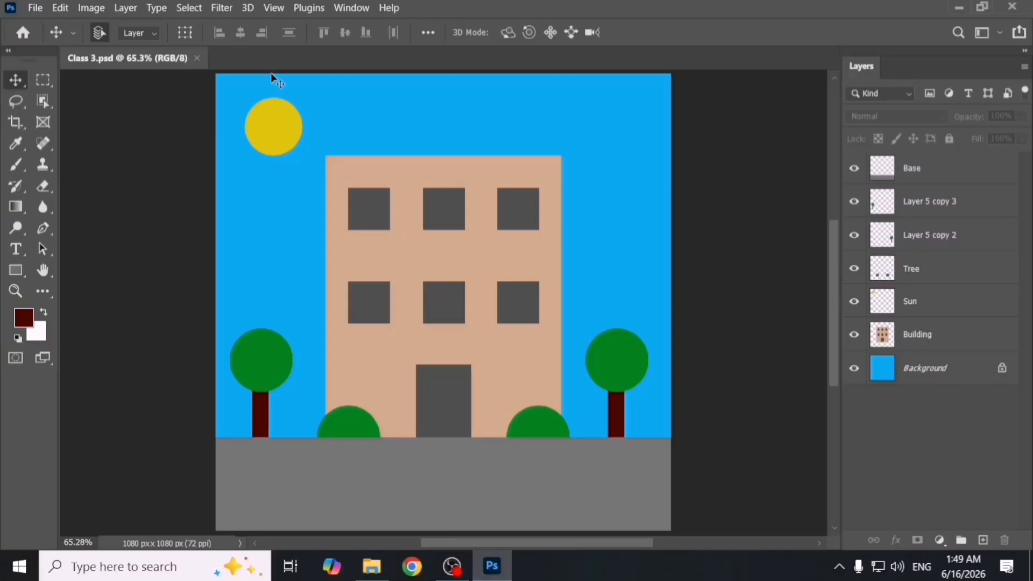
pyautogui.click(198, 58)
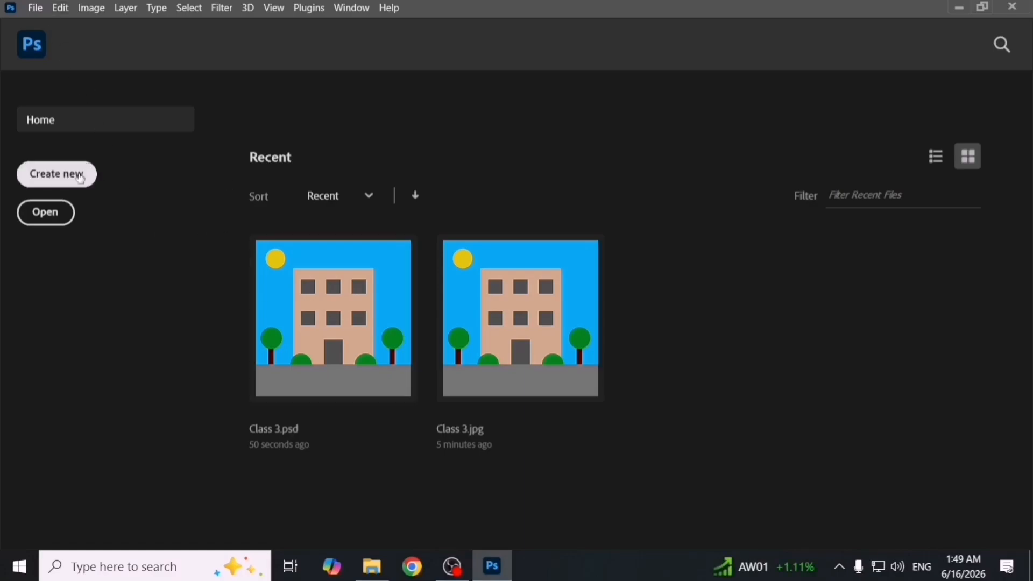
pyautogui.click(62, 216)
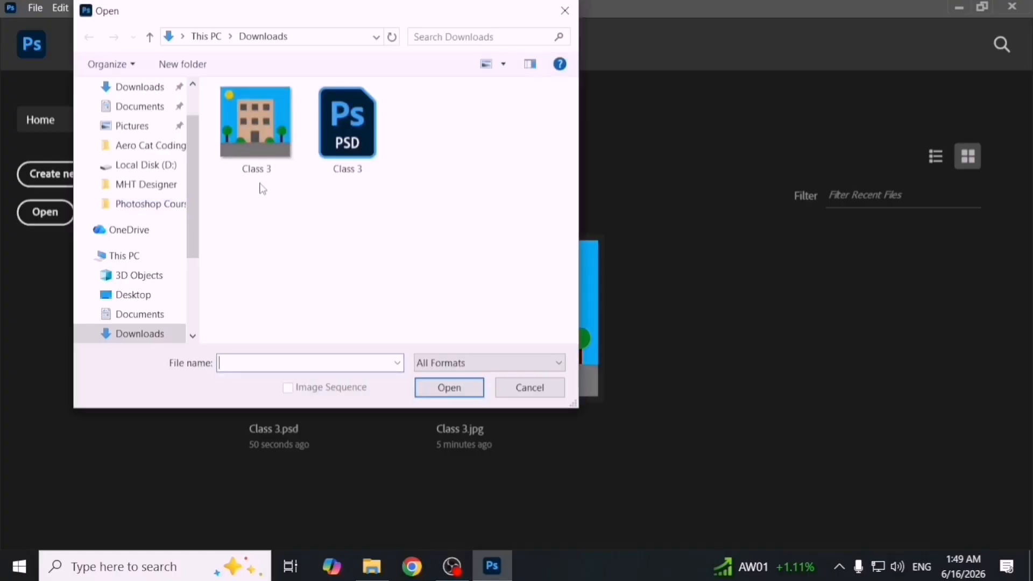
pyautogui.click(264, 163)
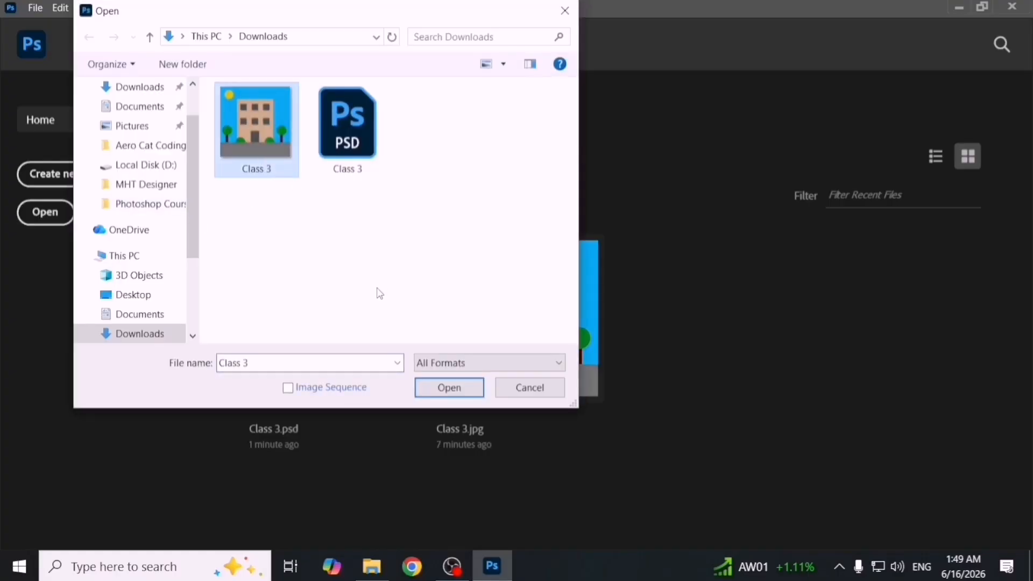
pyautogui.keyDown('ctrl'); pyautogui.click(351, 142); pyautogui.keyUp('ctrl')
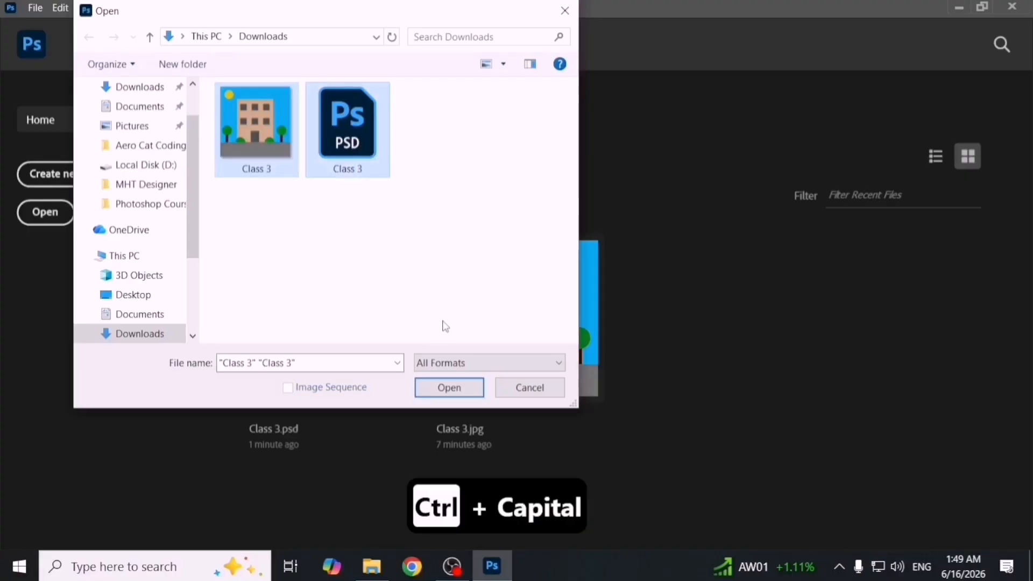
pyautogui.click(464, 389)
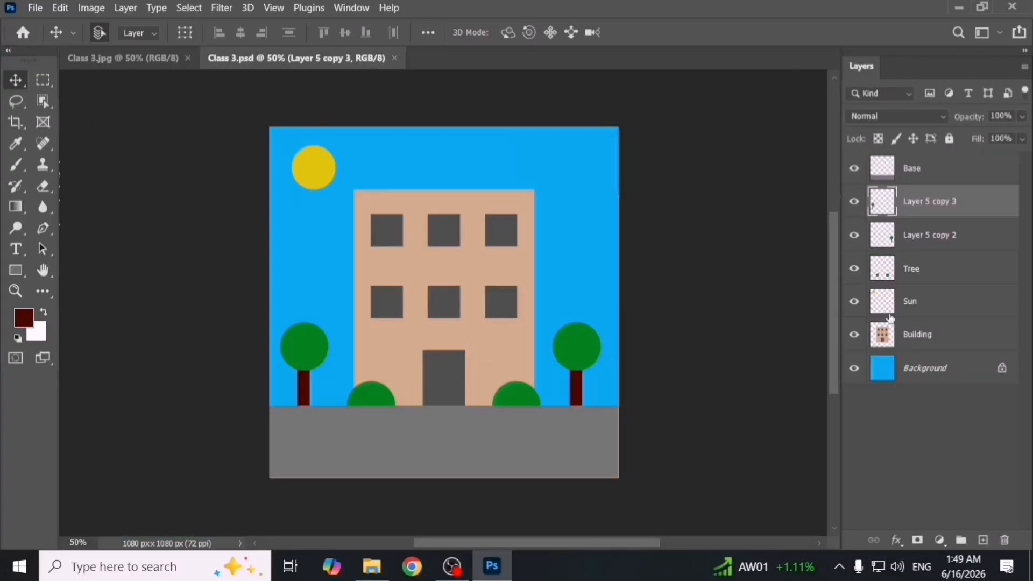
# Compare the layers of Class 3.jpg and Class 3.psd, temporarily hiding the PSD's layers and showing them again.
pyautogui.click(166, 62)
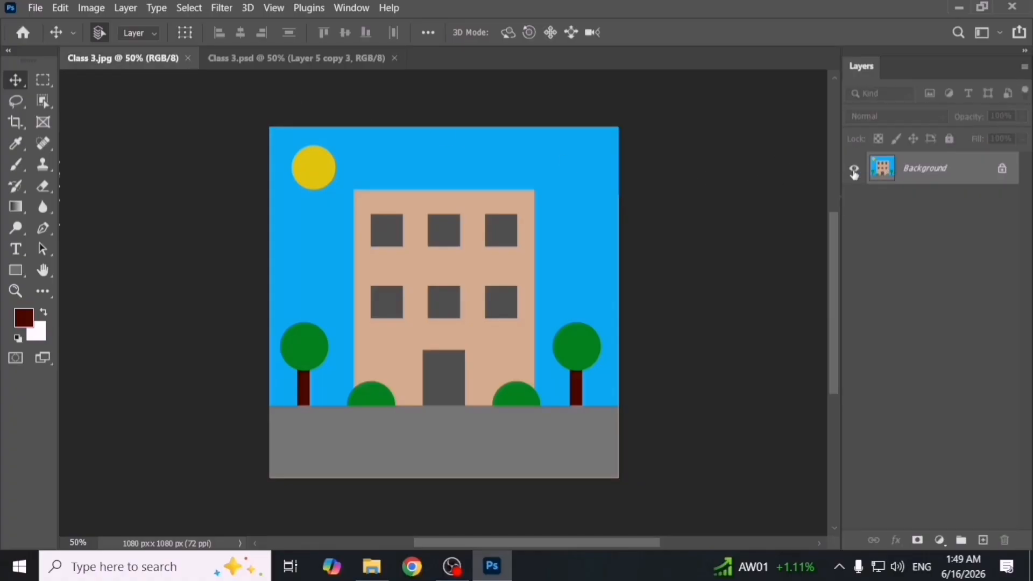
pyautogui.click(339, 61)
pyautogui.click(854, 168)
pyautogui.click(855, 202)
pyautogui.click(854, 236)
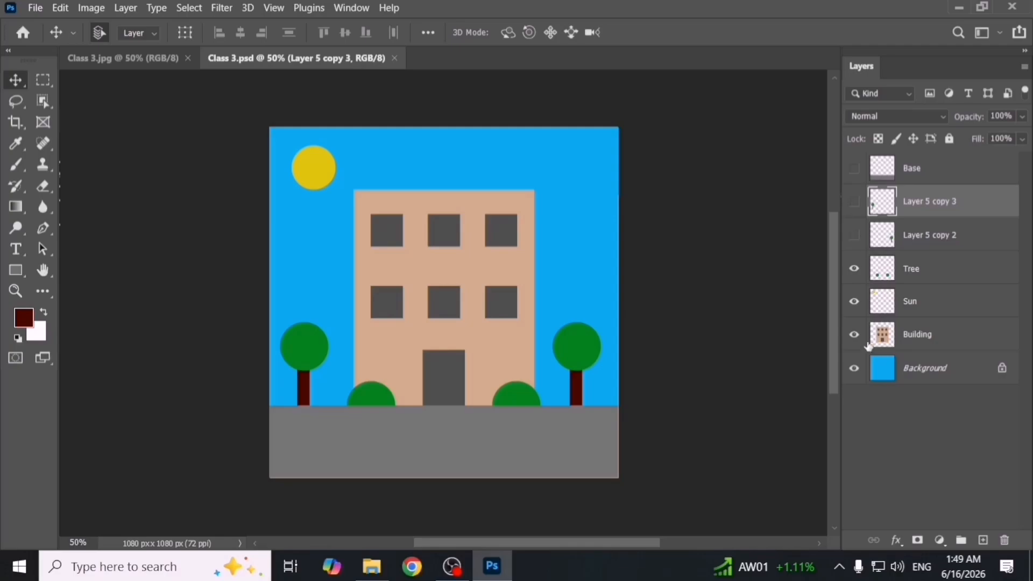
pyautogui.click(854, 335)
pyautogui.moveTo(854, 368); pyautogui.dragTo(858, 405)
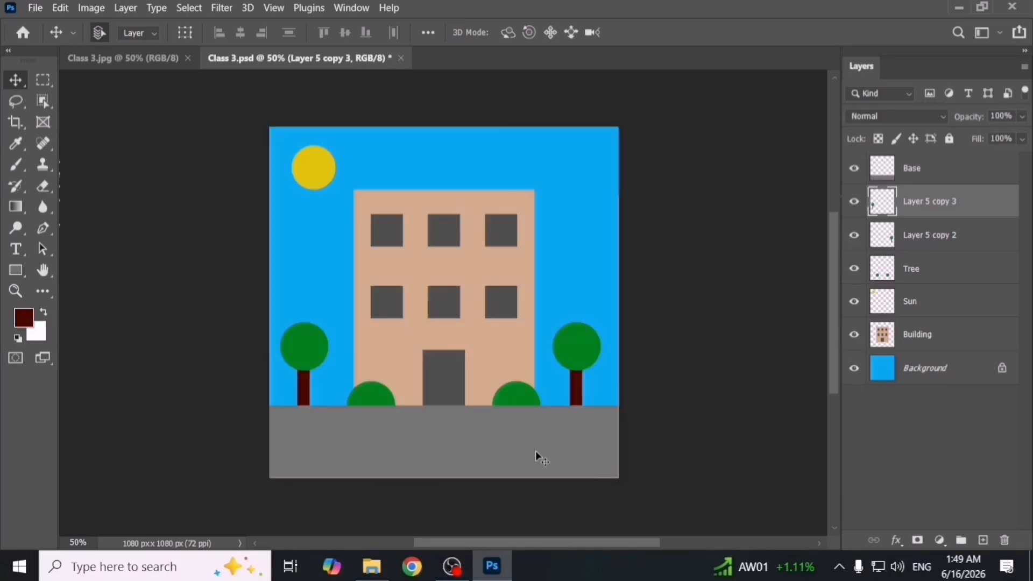
# Hide and reshow the Background layer and the layers above it in Class 3.psd, and clear the layer selection.
pyautogui.click(855, 376)
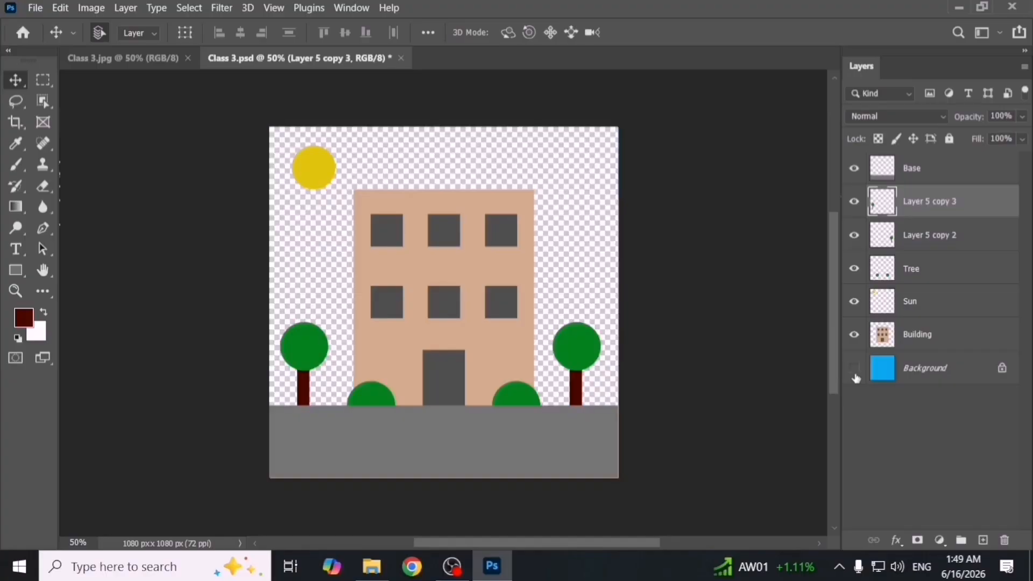
pyautogui.click(856, 376)
pyautogui.moveTo(856, 378); pyautogui.dragTo(854, 295)
pyautogui.moveTo(849, 355); pyautogui.dragTo(854, 424)
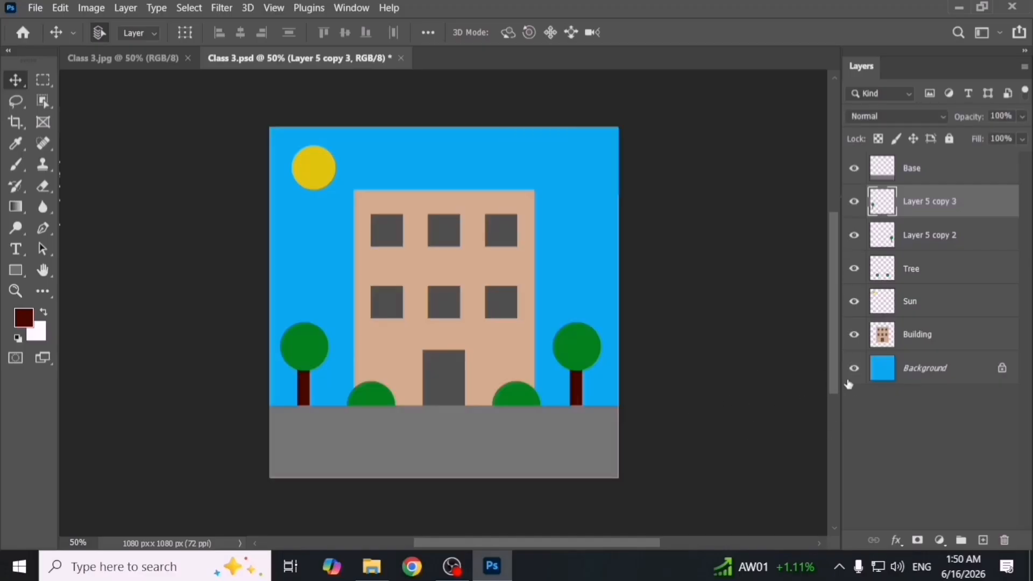
pyautogui.moveTo(853, 376)
pyautogui.mouseDown()
pyautogui.moveTo(856, 201)
pyautogui.moveTo(853, 376)
pyautogui.mouseUp()
pyautogui.click(773, 388)
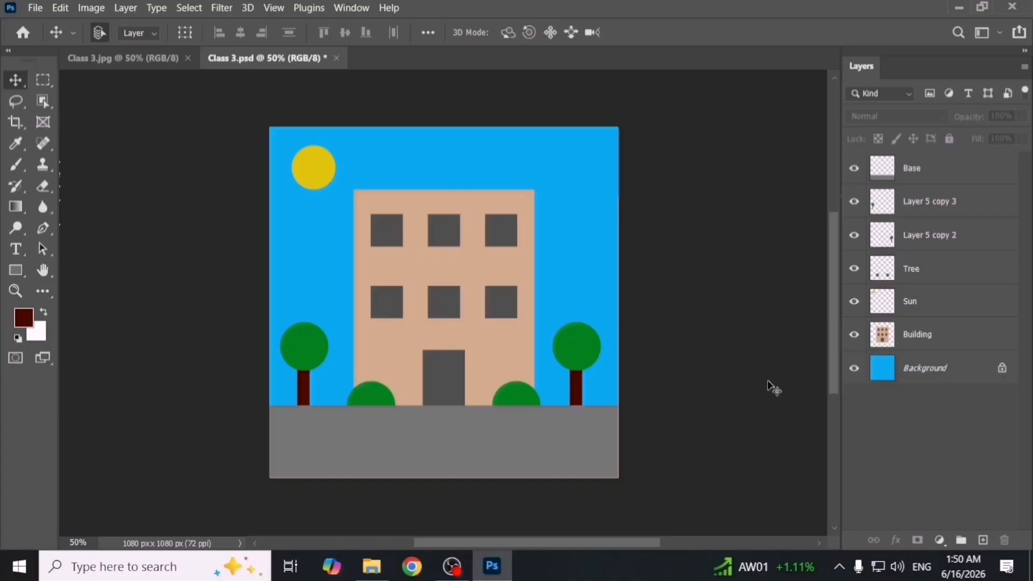
pyautogui.hotkey('ctrl', '0')
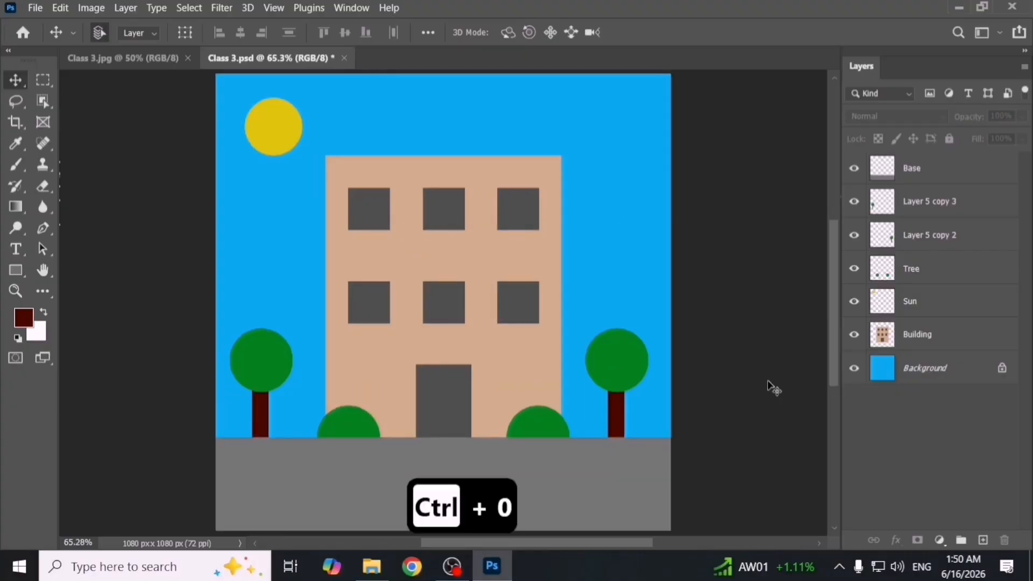